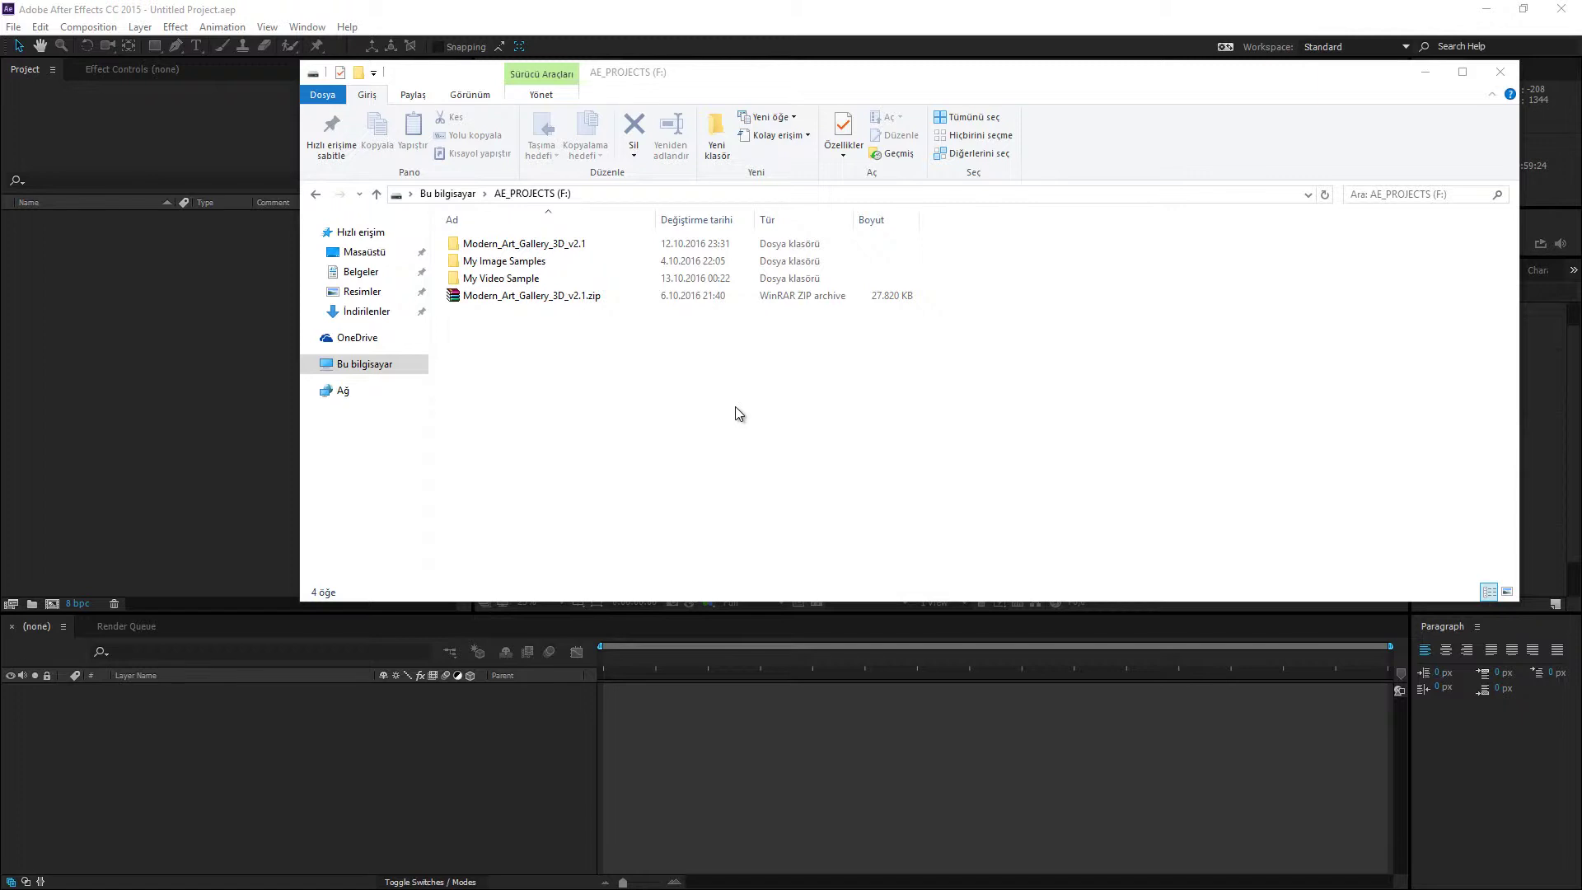
# Open the Modern_Art_Gallery_3D_v2.1 folder and compare its video, image gallery and Texturizer .aep project files.
pyautogui.doubleClick(574, 247)
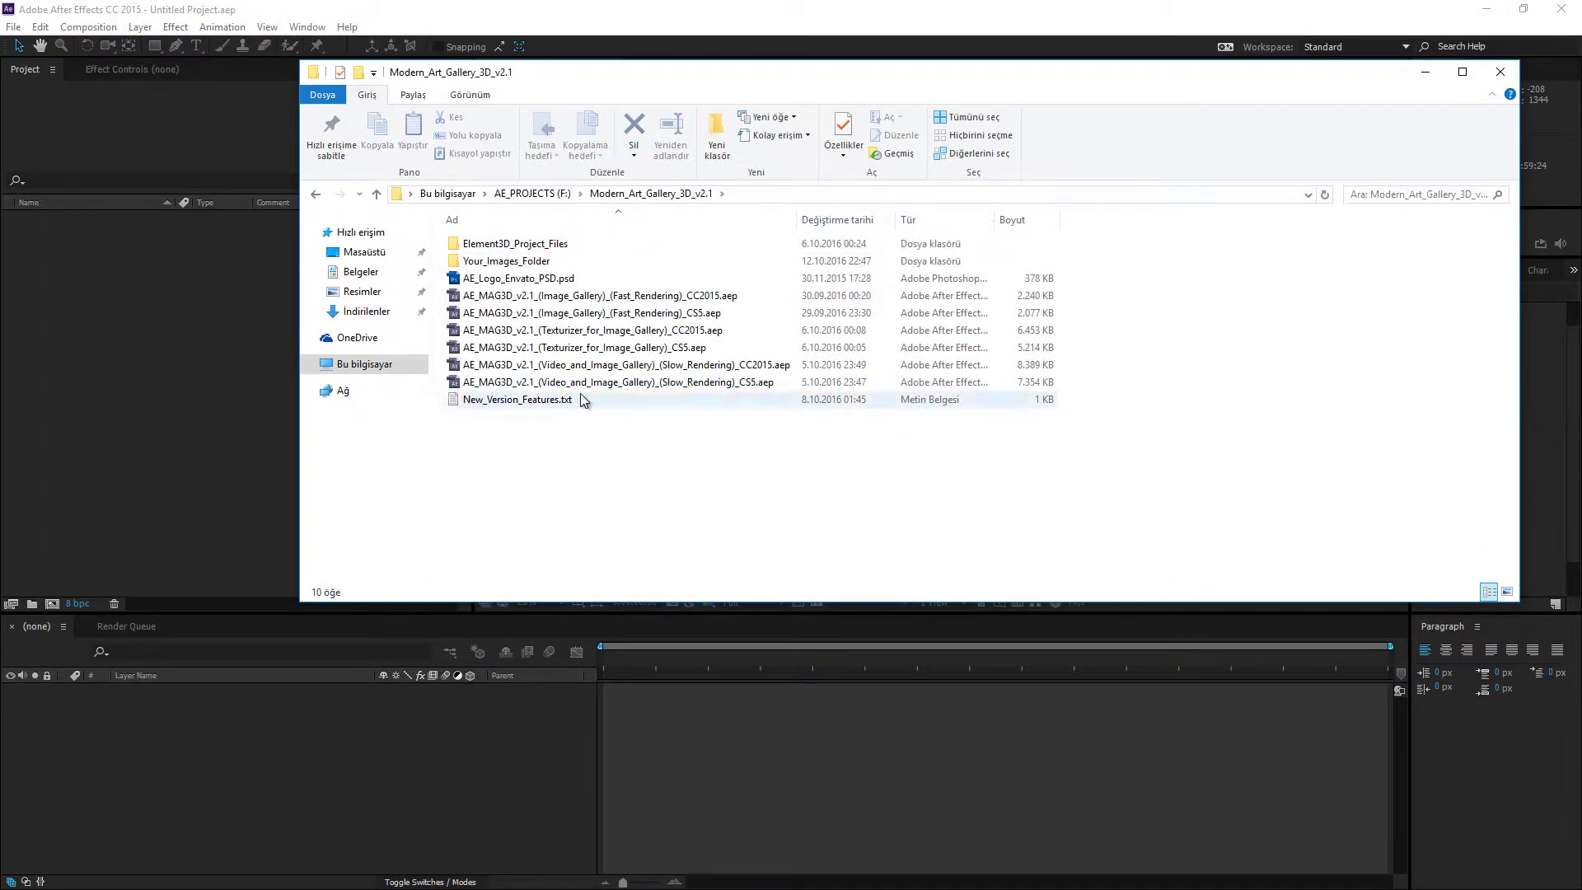
pyautogui.click(588, 368)
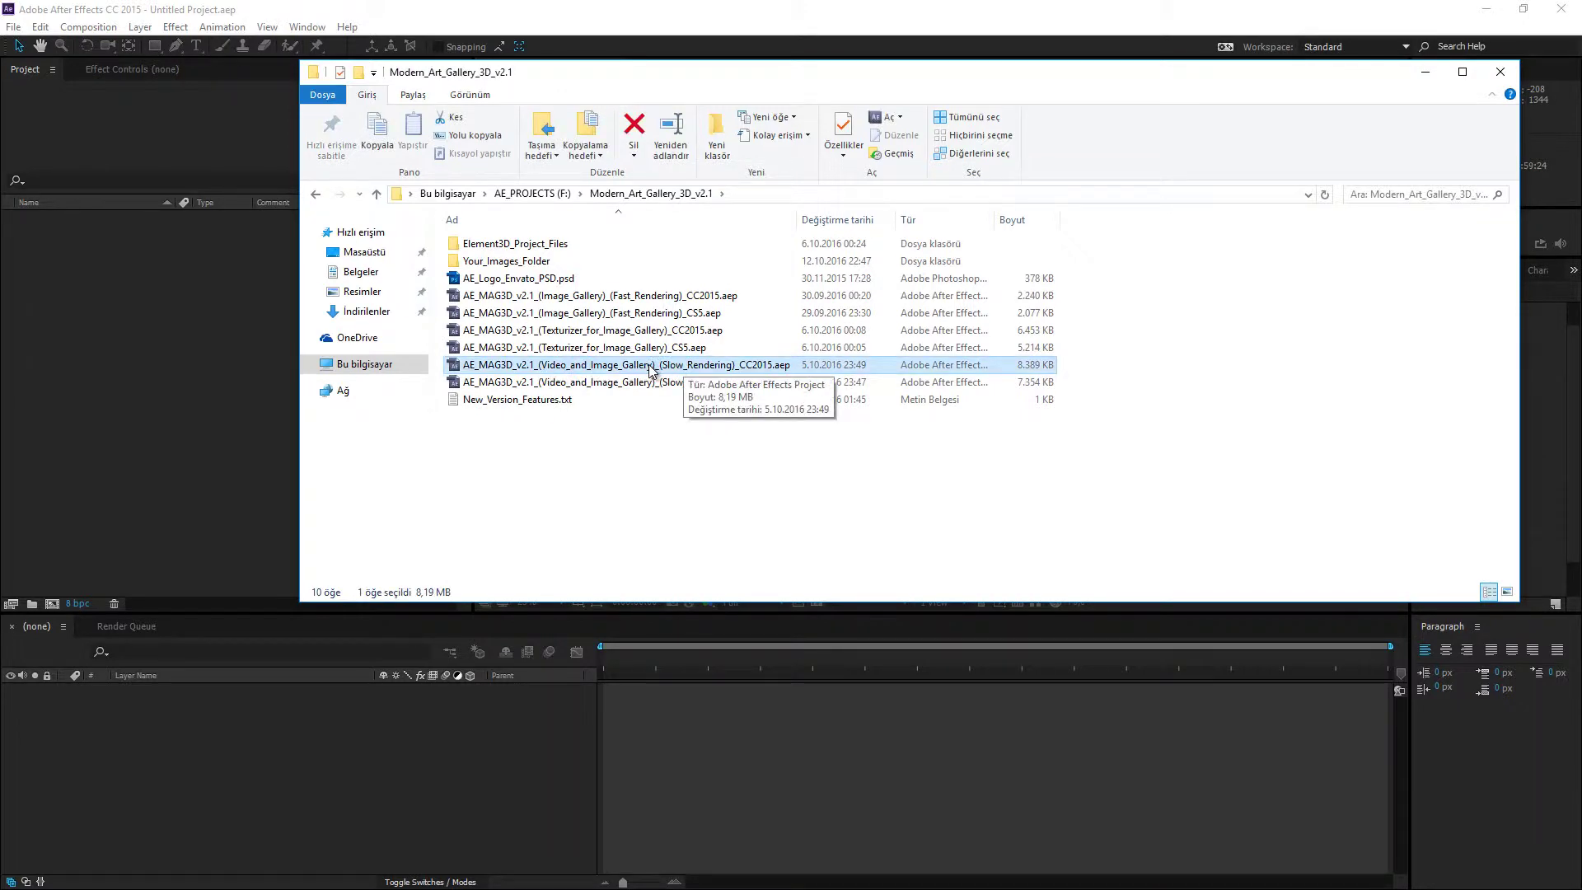
pyautogui.click(545, 299)
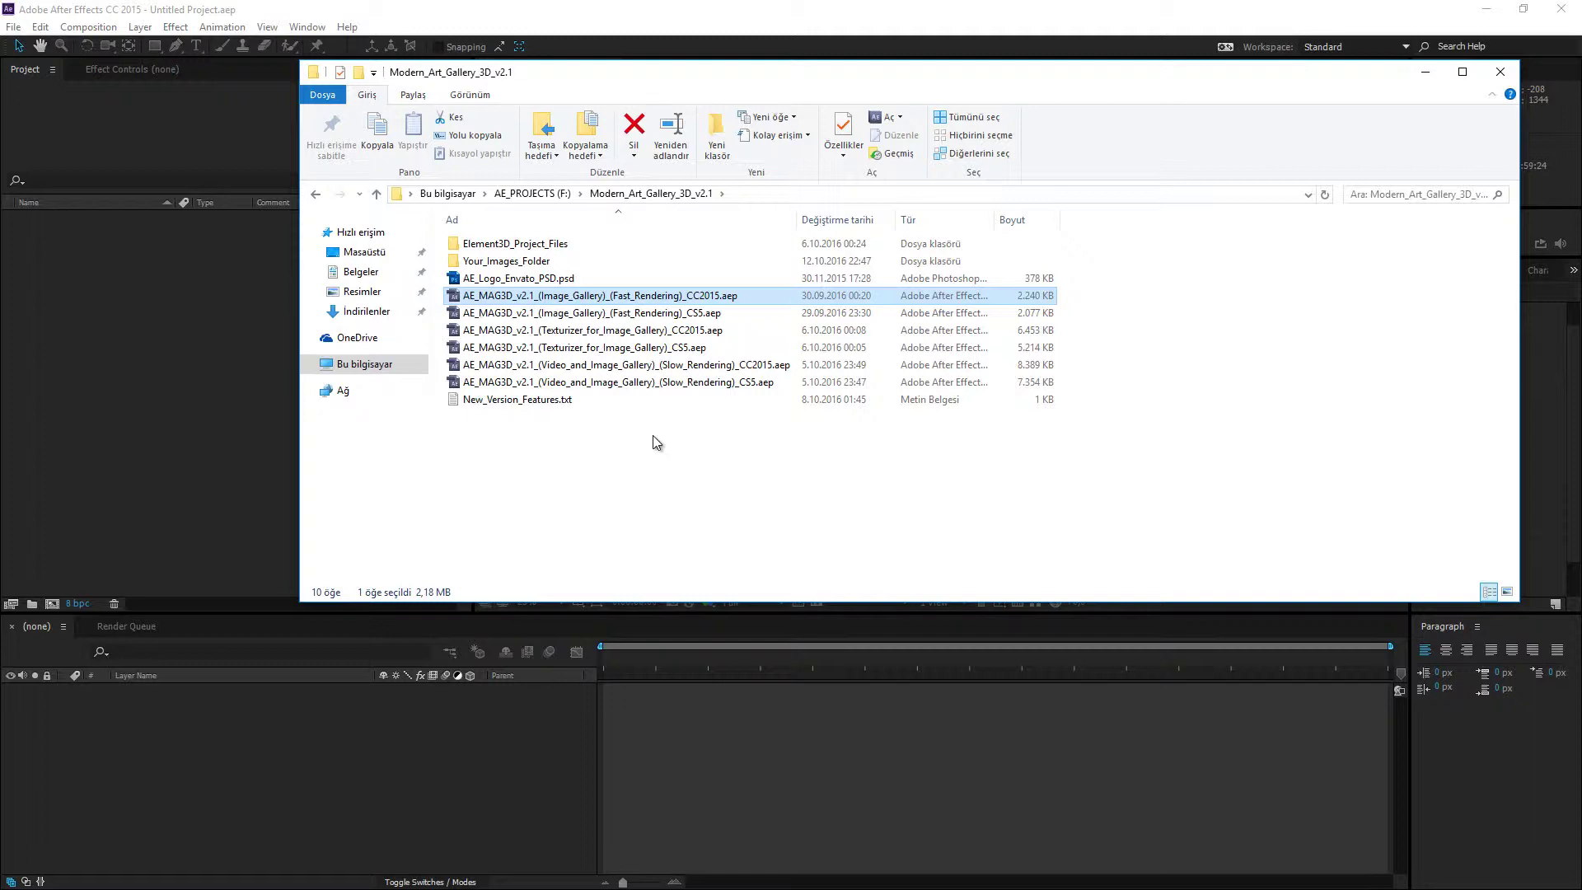
pyautogui.click(567, 330)
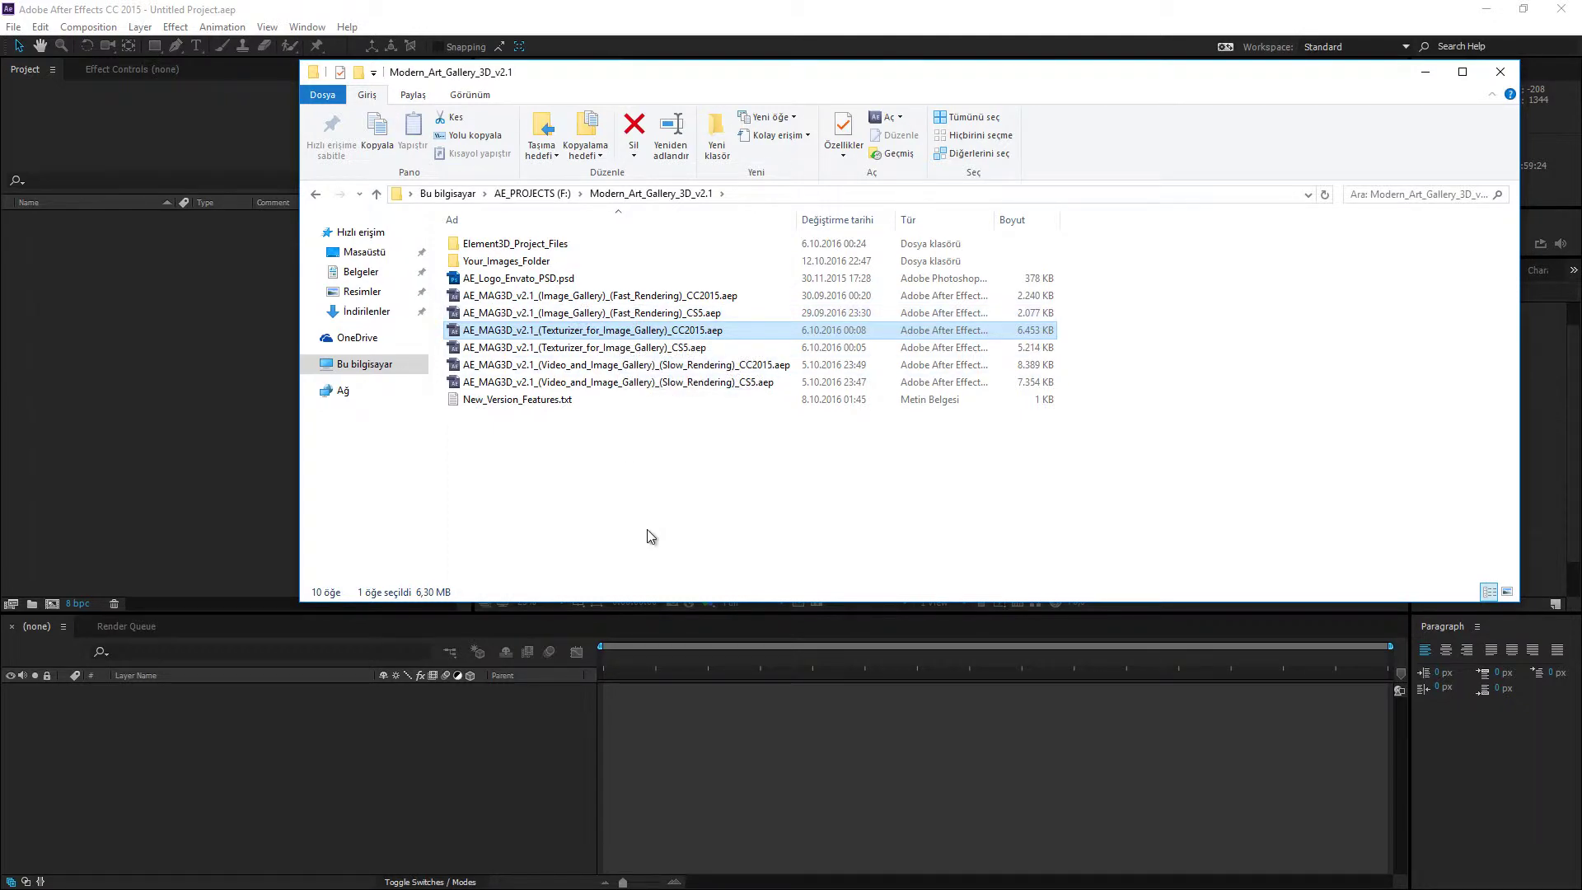
pyautogui.click(554, 295)
pyautogui.click(640, 467)
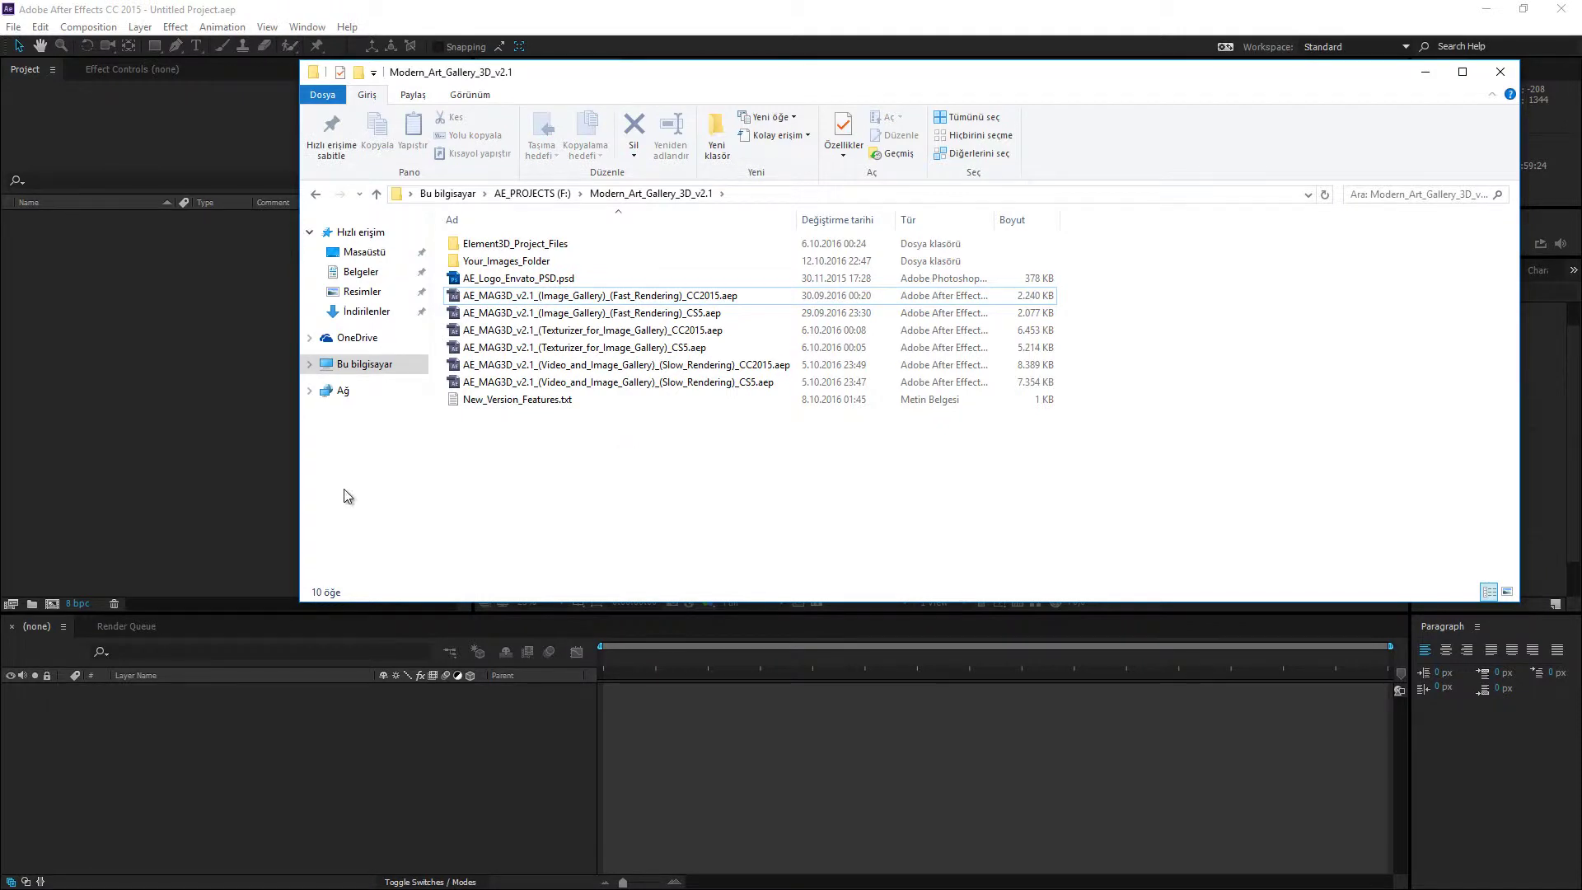
# Open AE_MAG3D_v2.1_(Image_Gallery)_(Fast_Rendering)_CC2015.aep through File > Open Project.
pyautogui.click(170, 366)
pyautogui.click(12, 26)
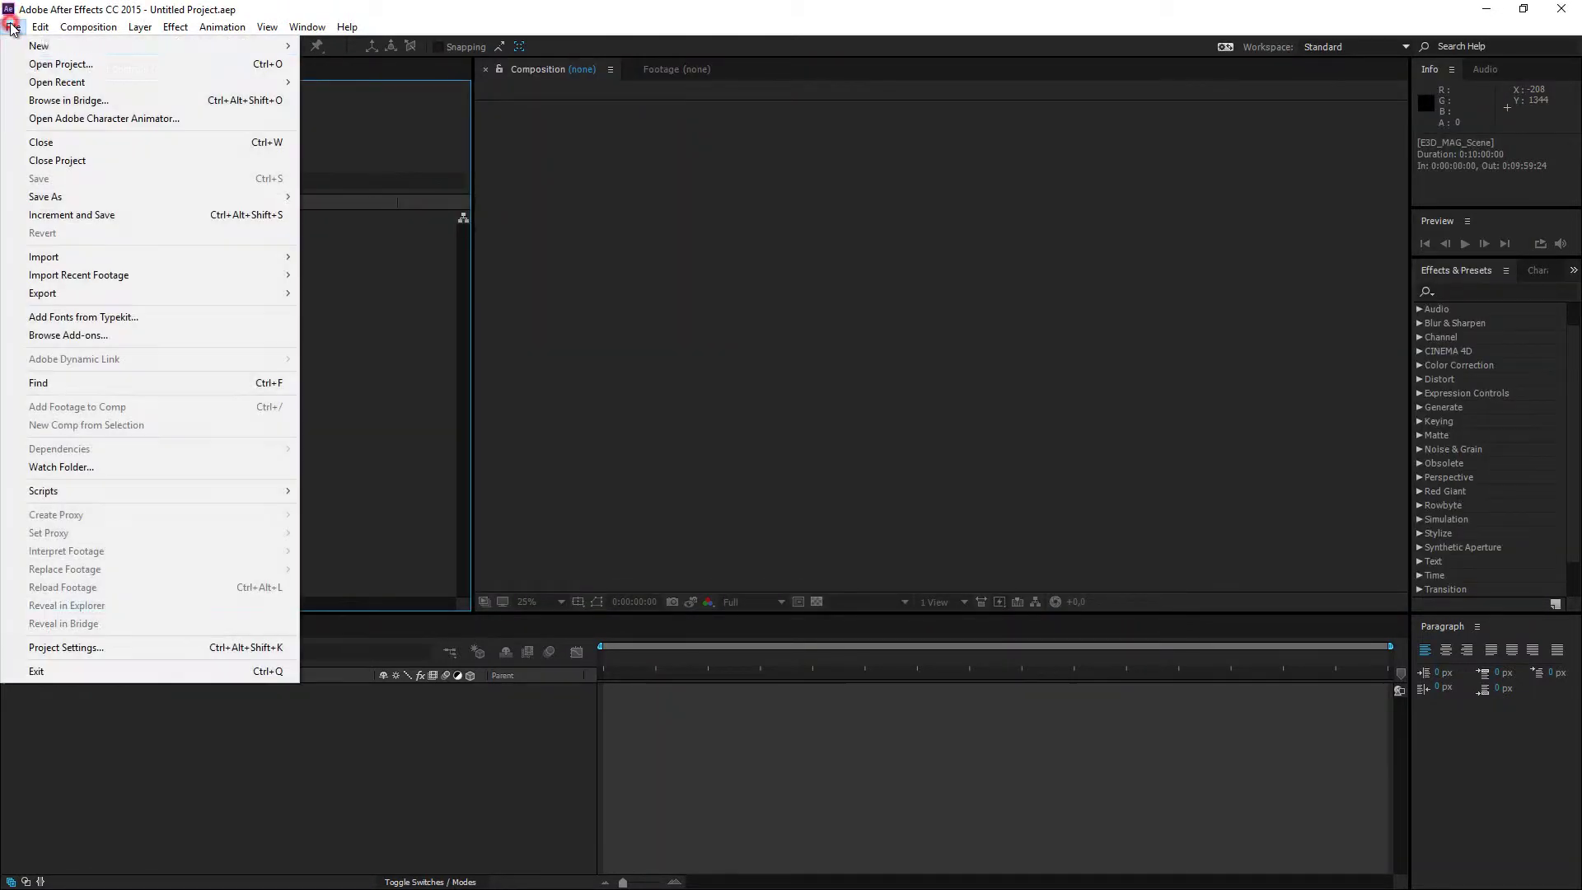
pyautogui.click(72, 66)
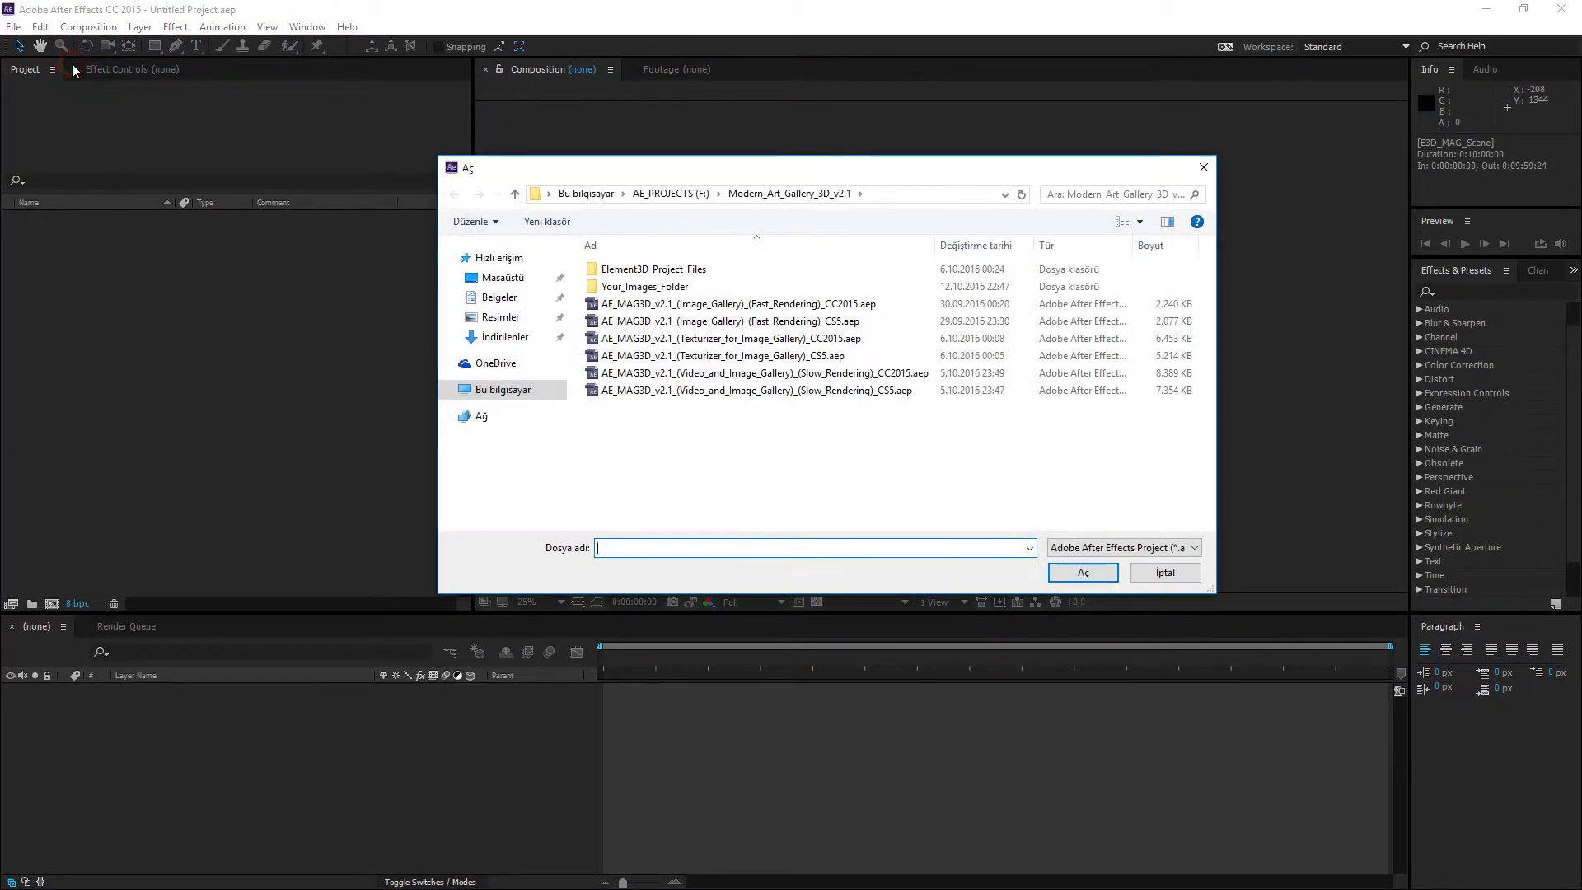
pyautogui.click(756, 305)
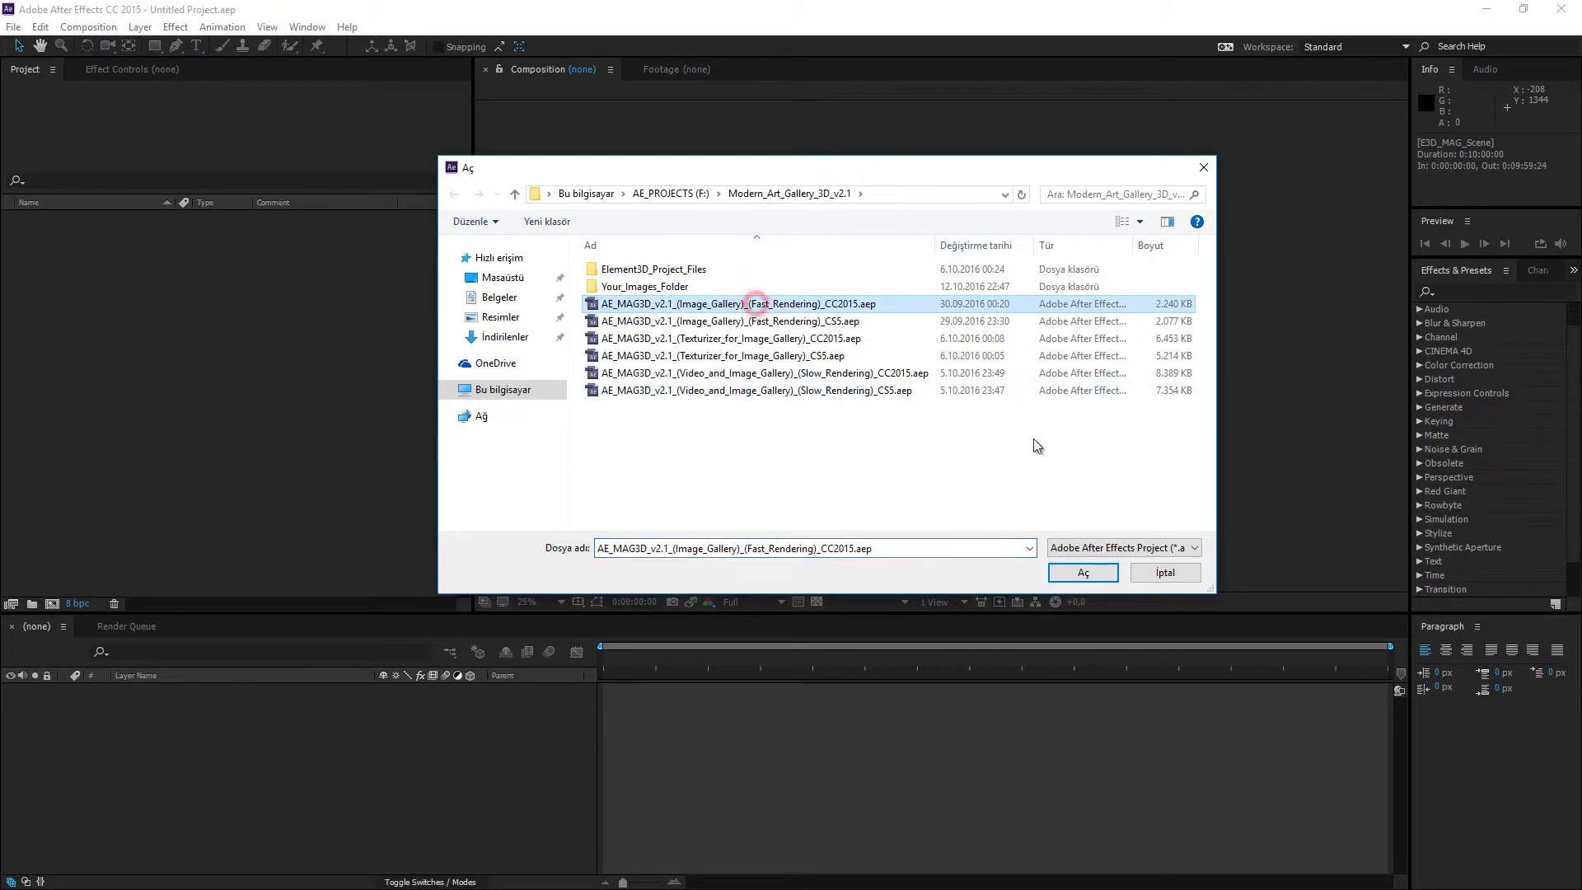
pyautogui.click(1080, 574)
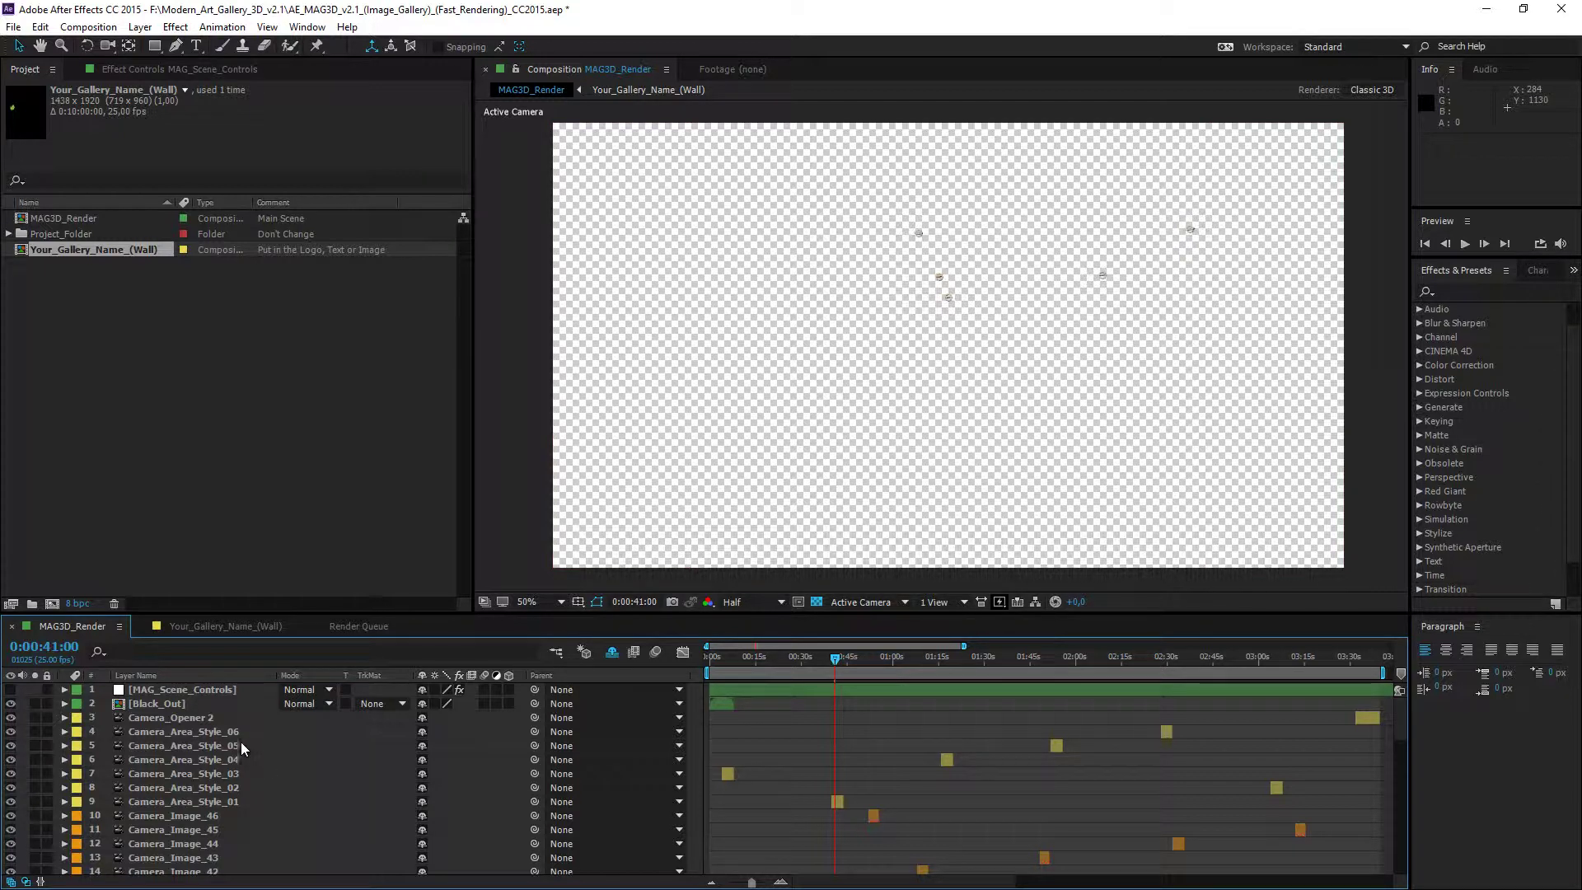
# Select layer 57 E3D_MAG_Scene and launch Scene Setup from its Element effect controls.
pyautogui.scroll(-4, 210, 756)
pyautogui.scroll(-10, 210, 756)
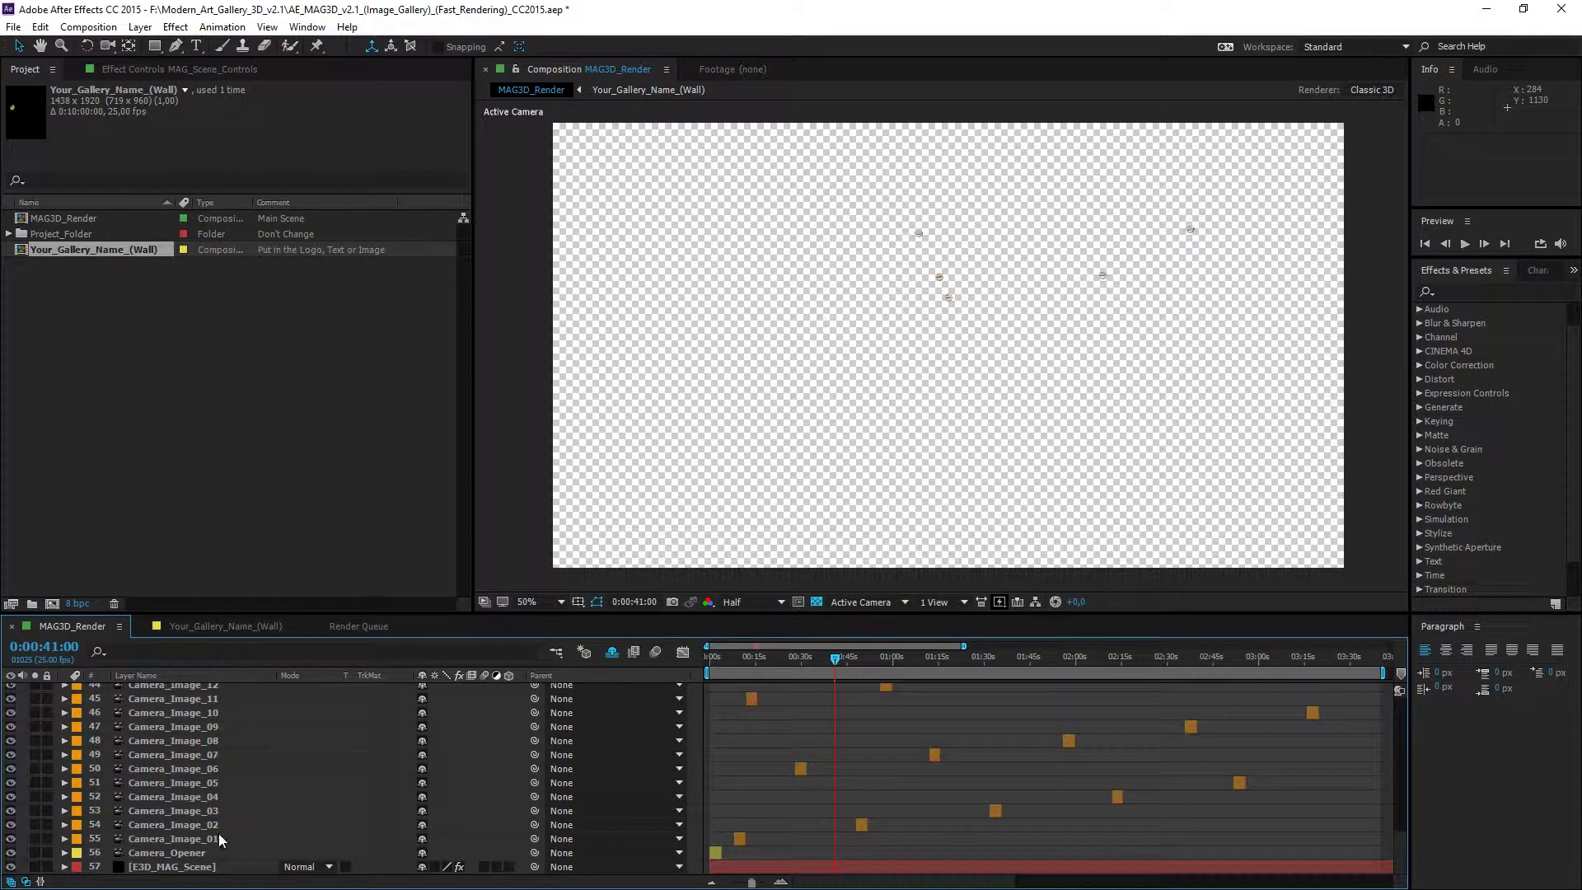
pyautogui.click(198, 868)
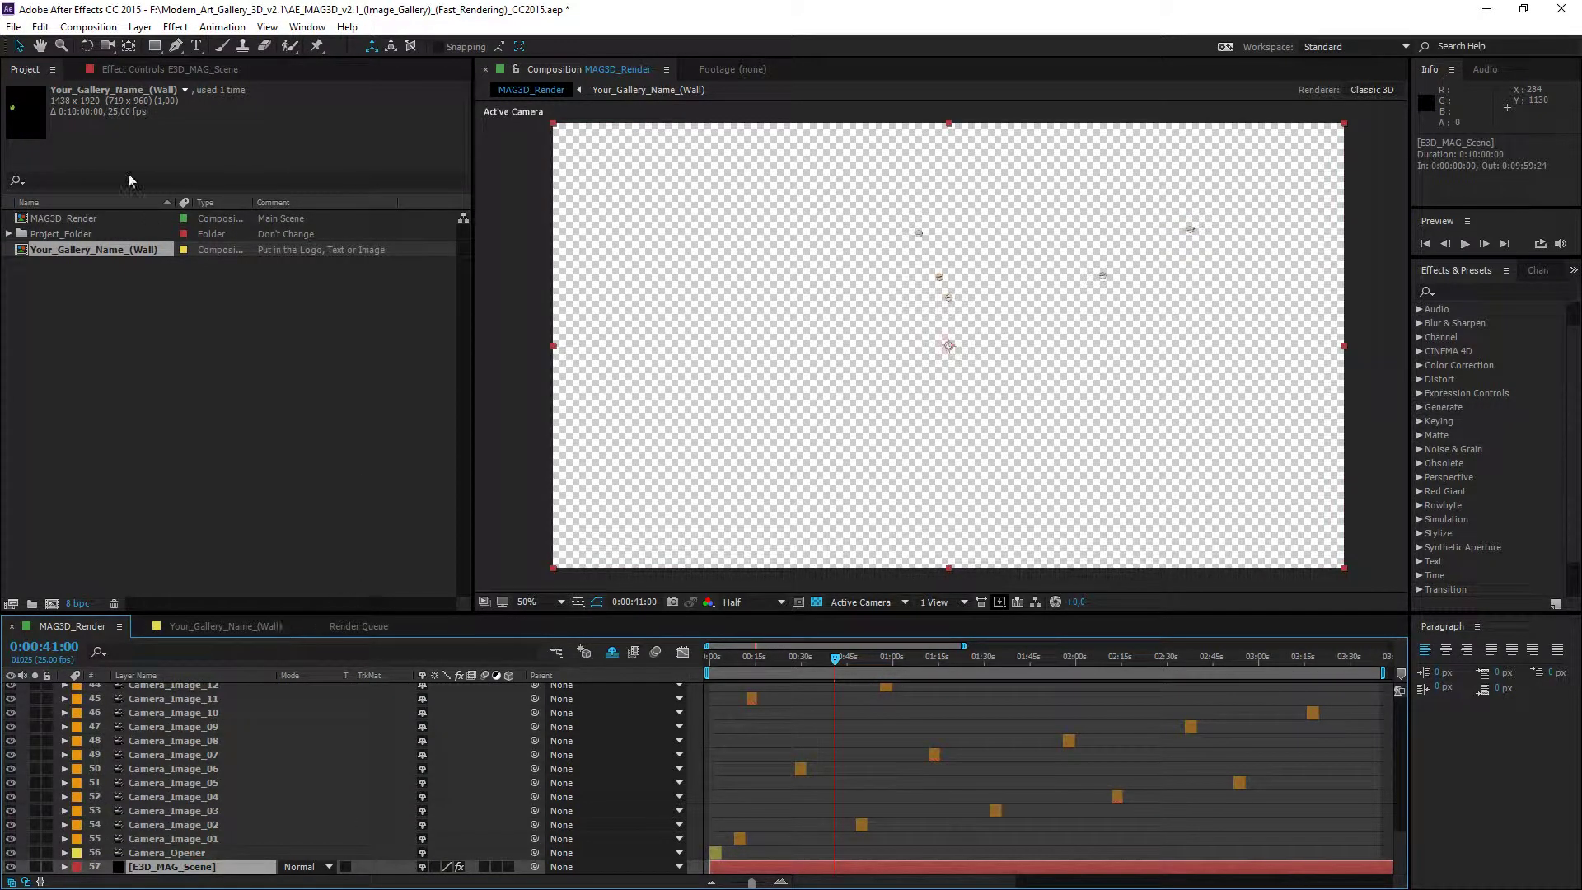
pyautogui.click(135, 72)
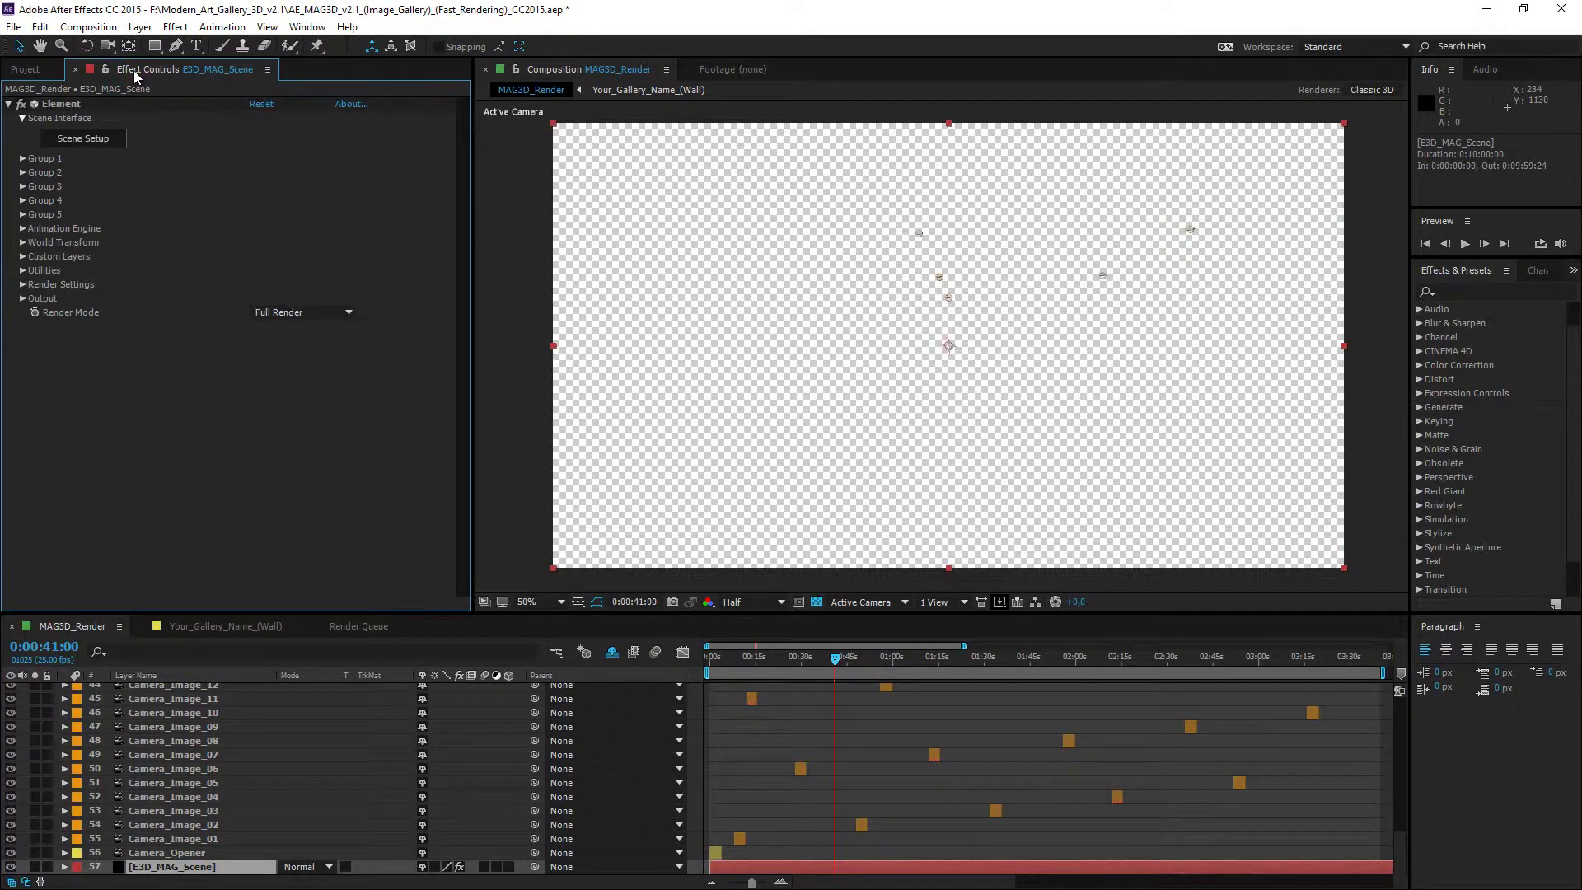
pyautogui.click(99, 140)
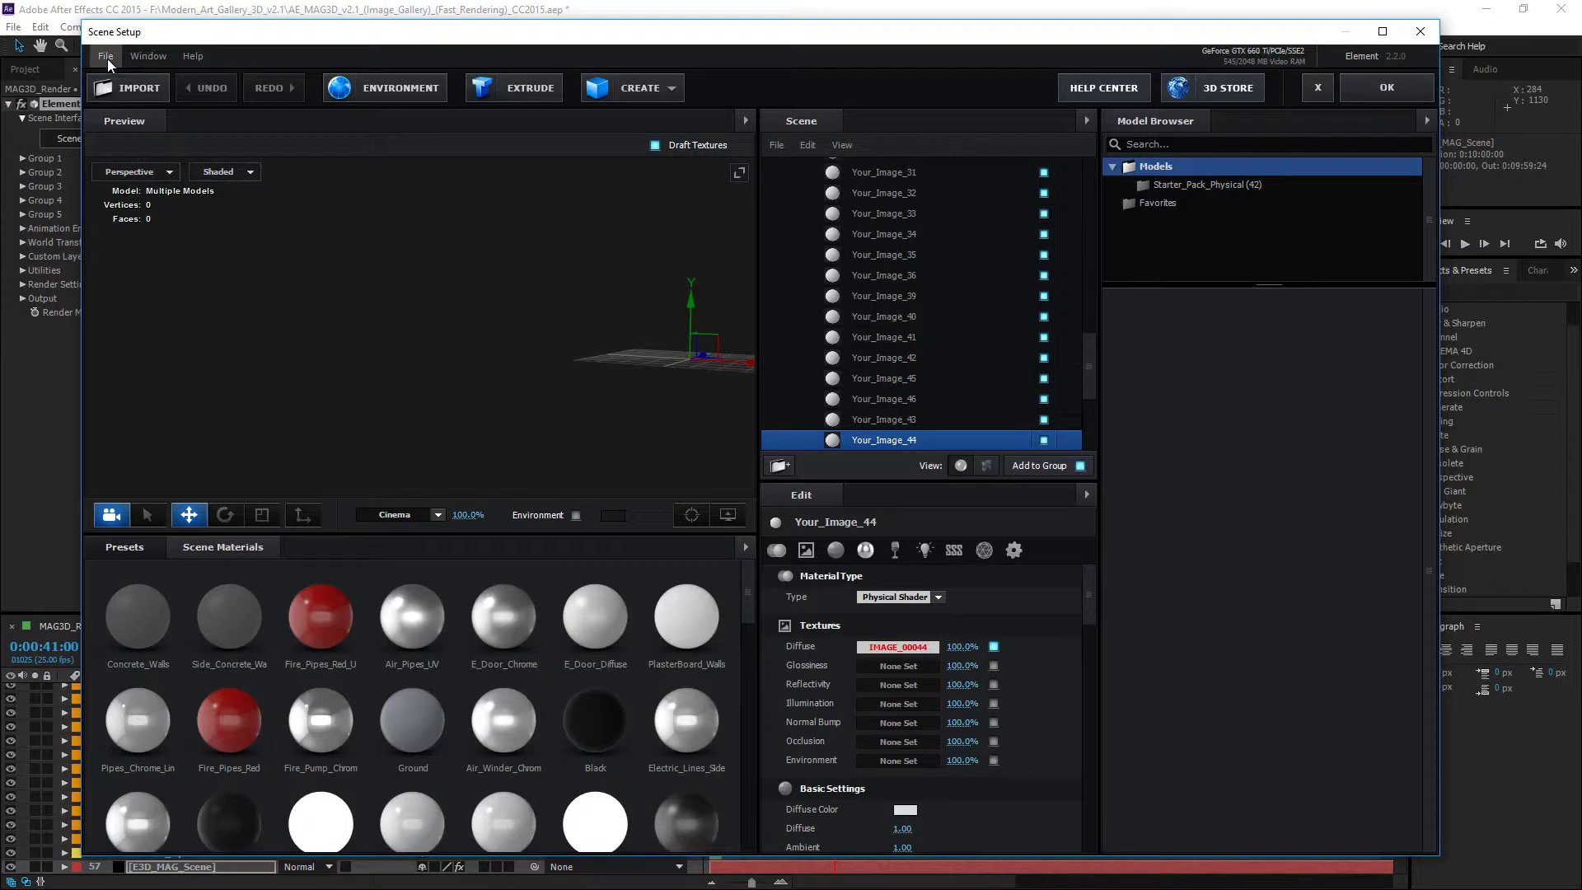
# Start Relink Scene Files and choose F:/Modern_Art_Gallery_3D_v2.1 as the search folder.
pyautogui.click(106, 58)
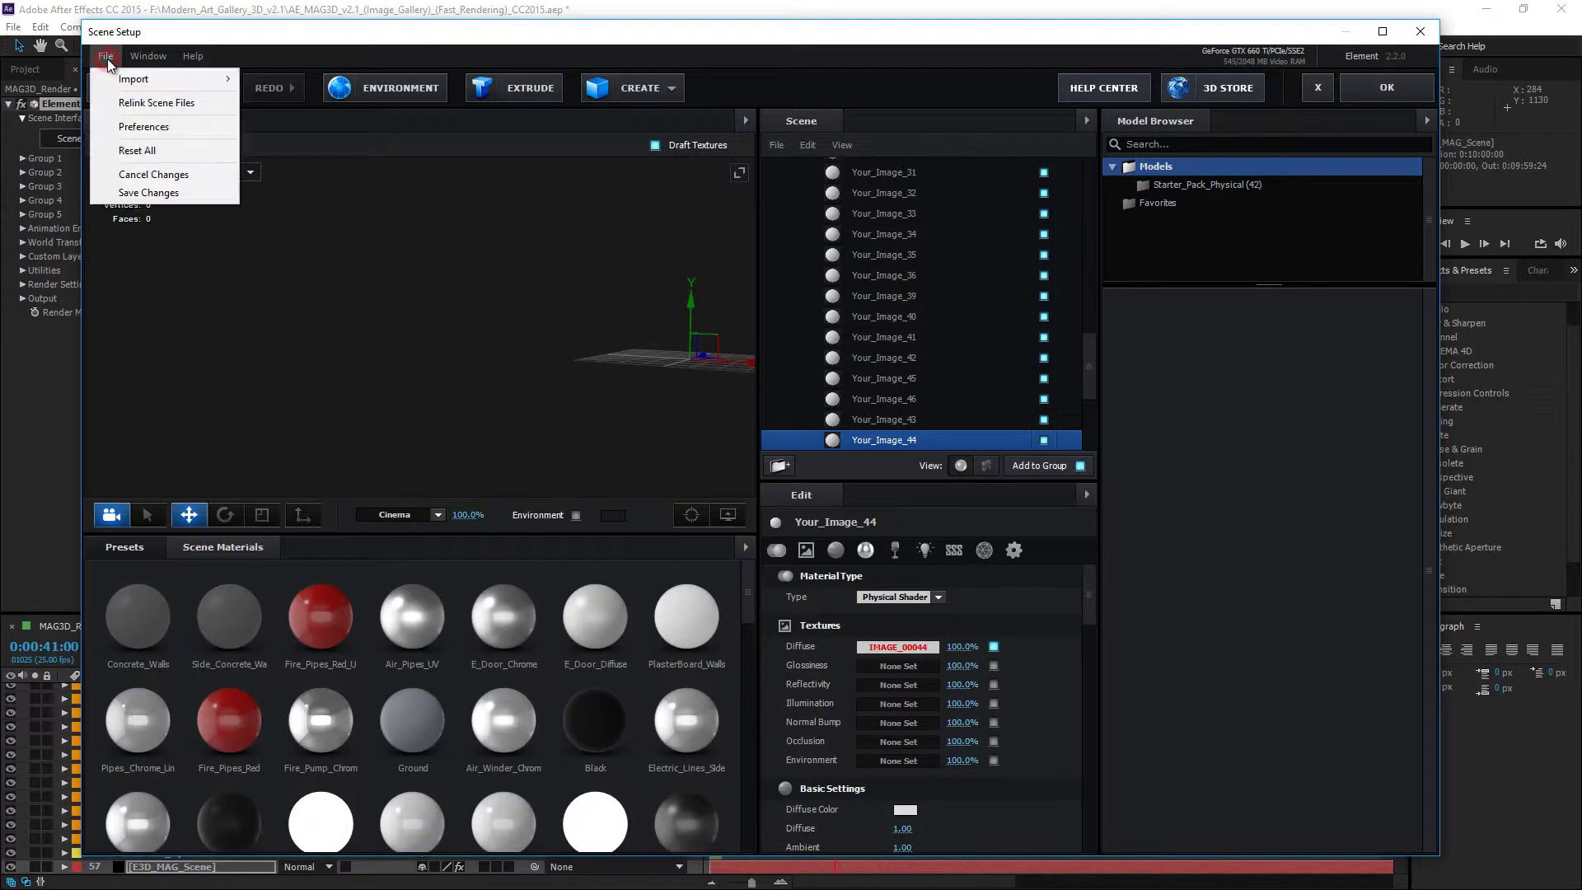
pyautogui.click(213, 104)
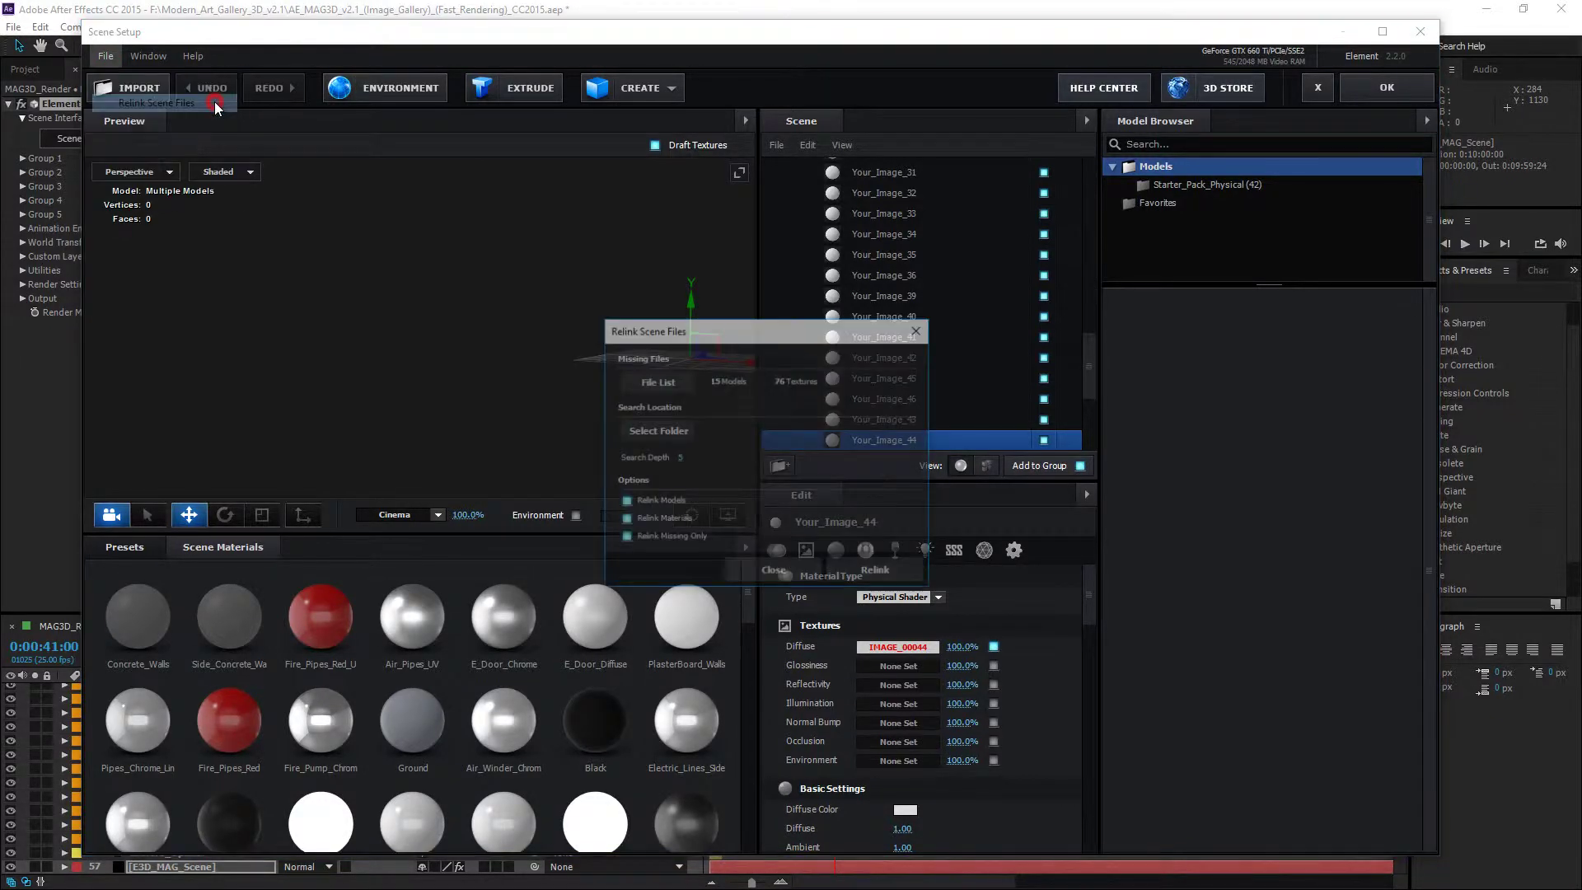
pyautogui.click(665, 432)
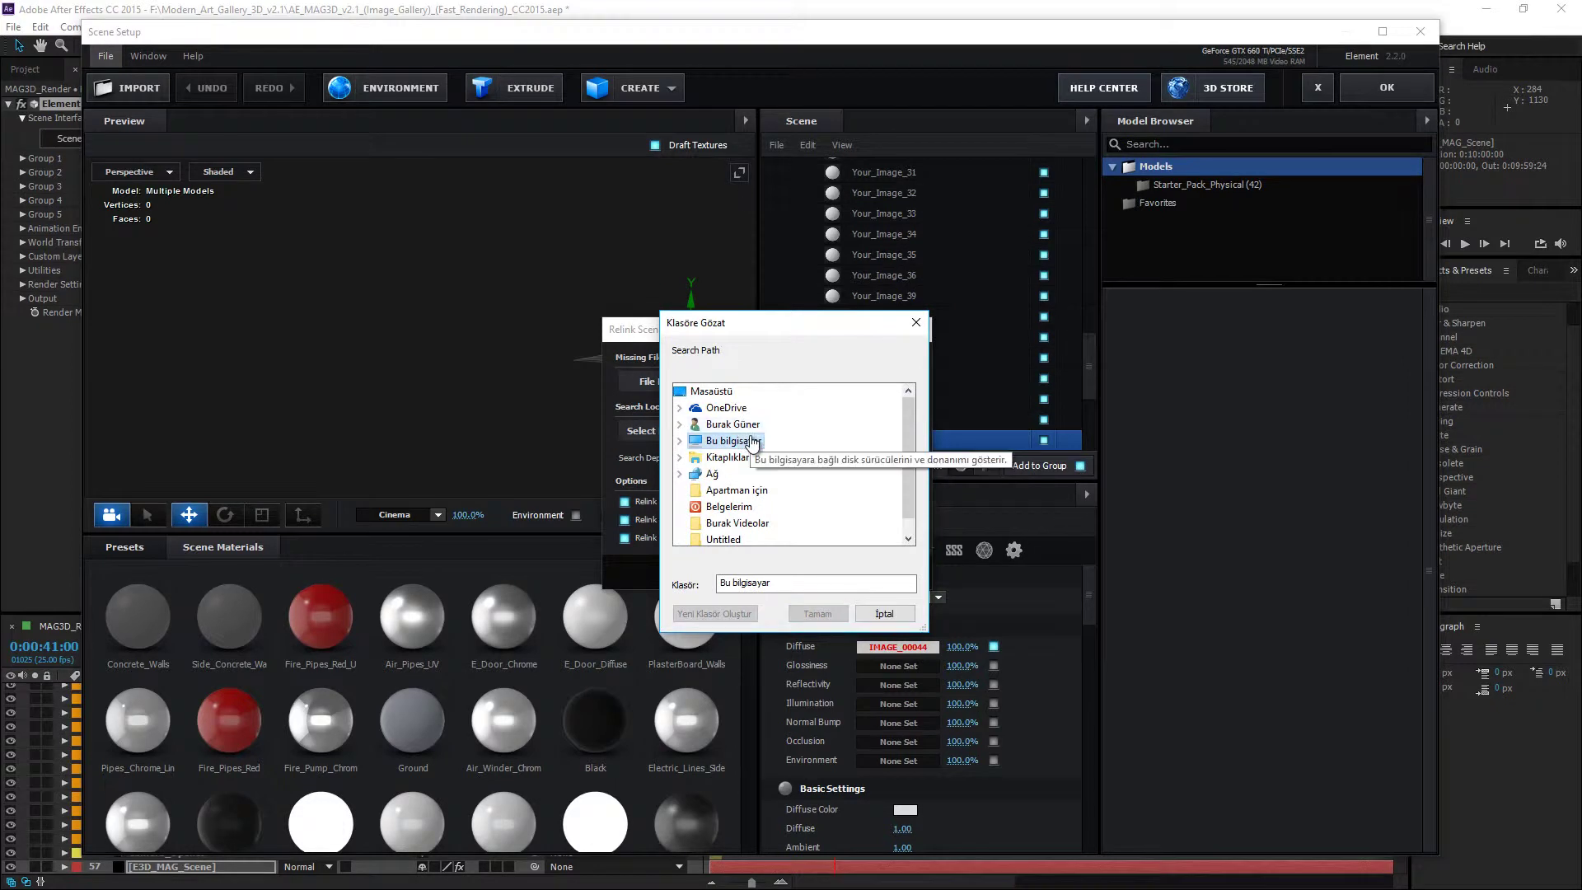
pyautogui.doubleClick(751, 442)
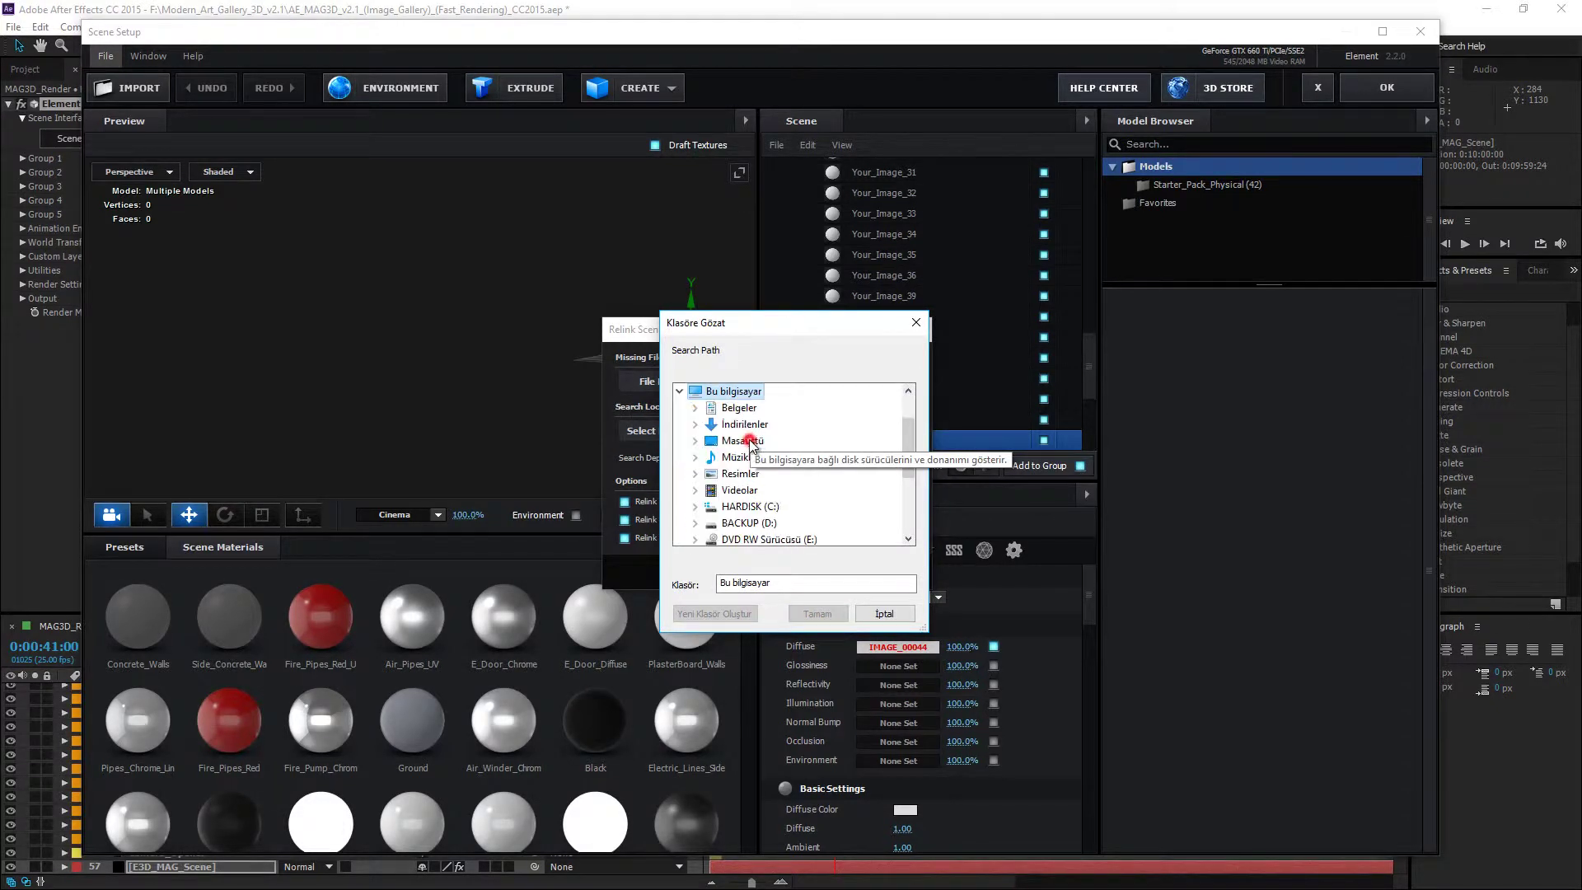
pyautogui.scroll(-2, 757, 518)
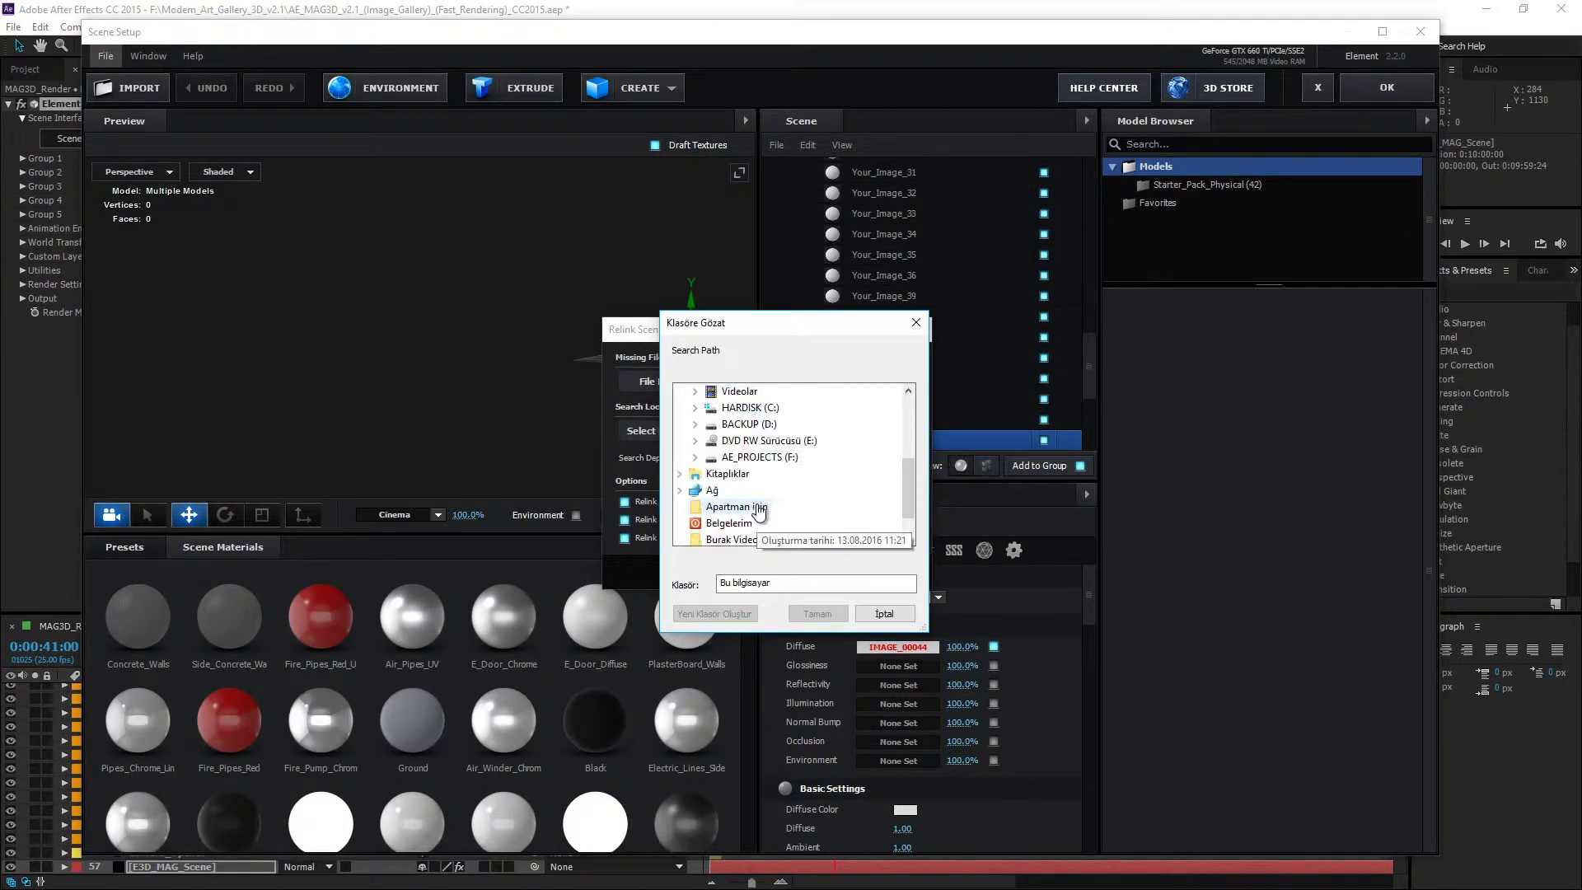
pyautogui.doubleClick(742, 457)
pyautogui.doubleClick(745, 474)
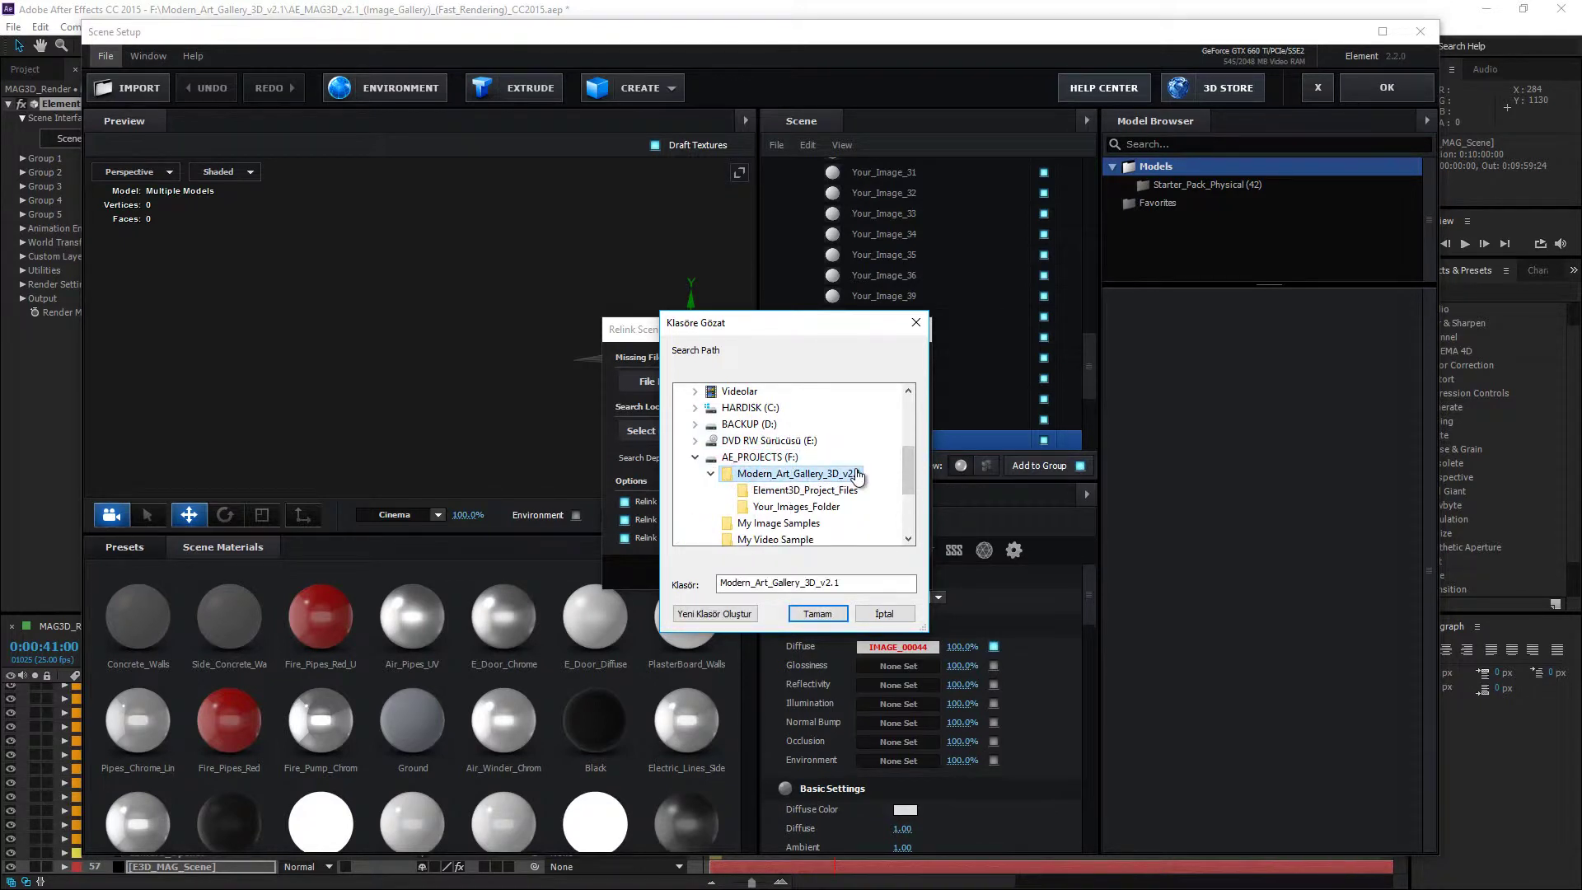
pyautogui.click(817, 614)
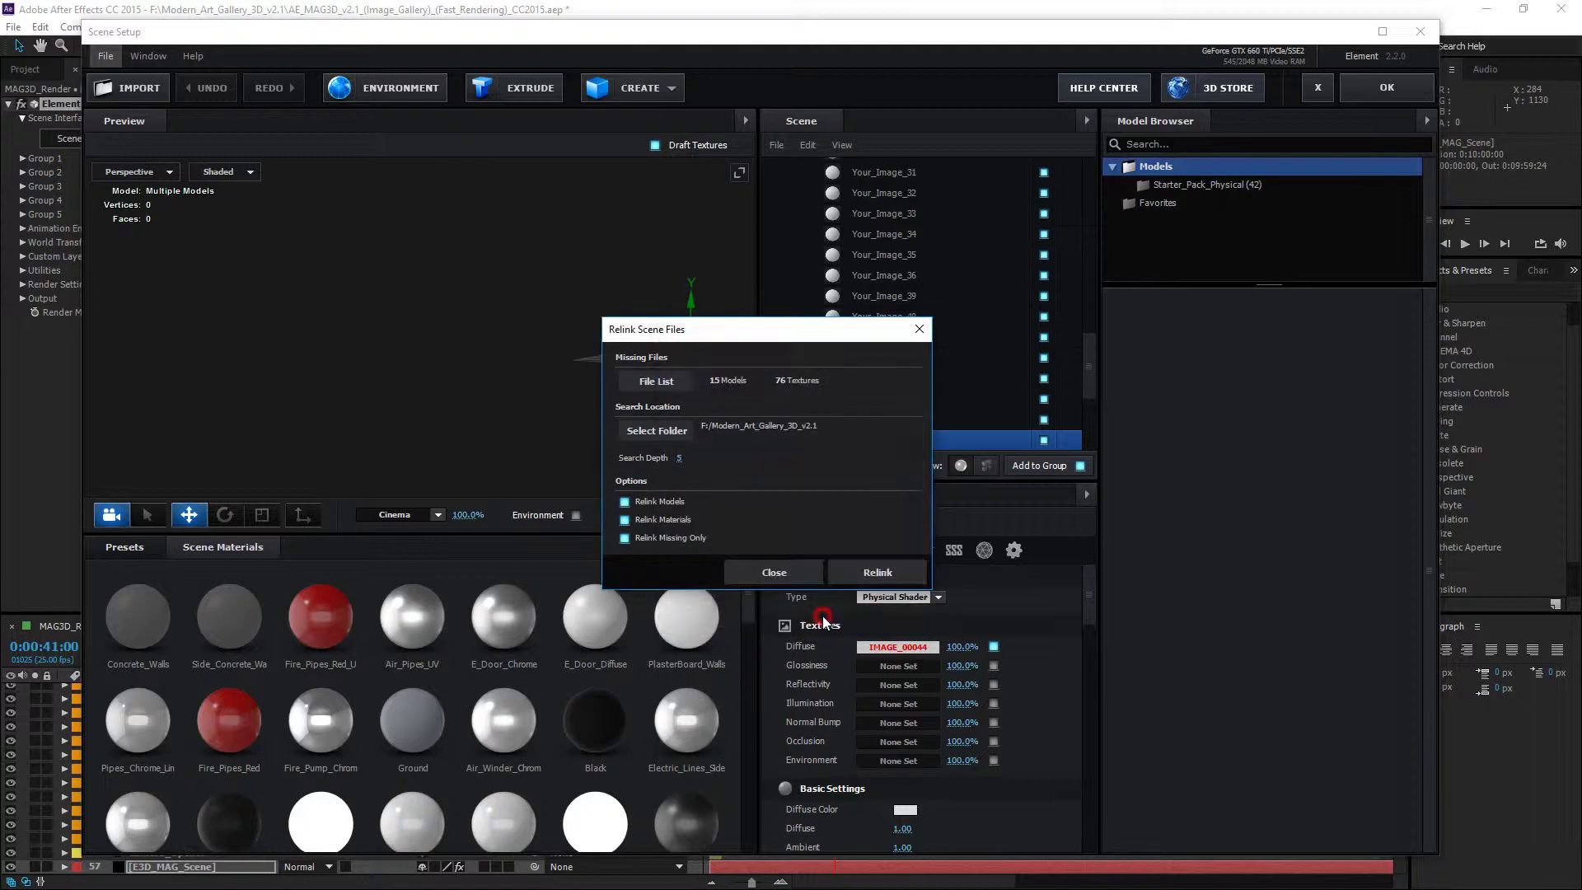
# Relink the missing models and textures, close the relink window, and apply the scene with OK.
pyautogui.click(879, 573)
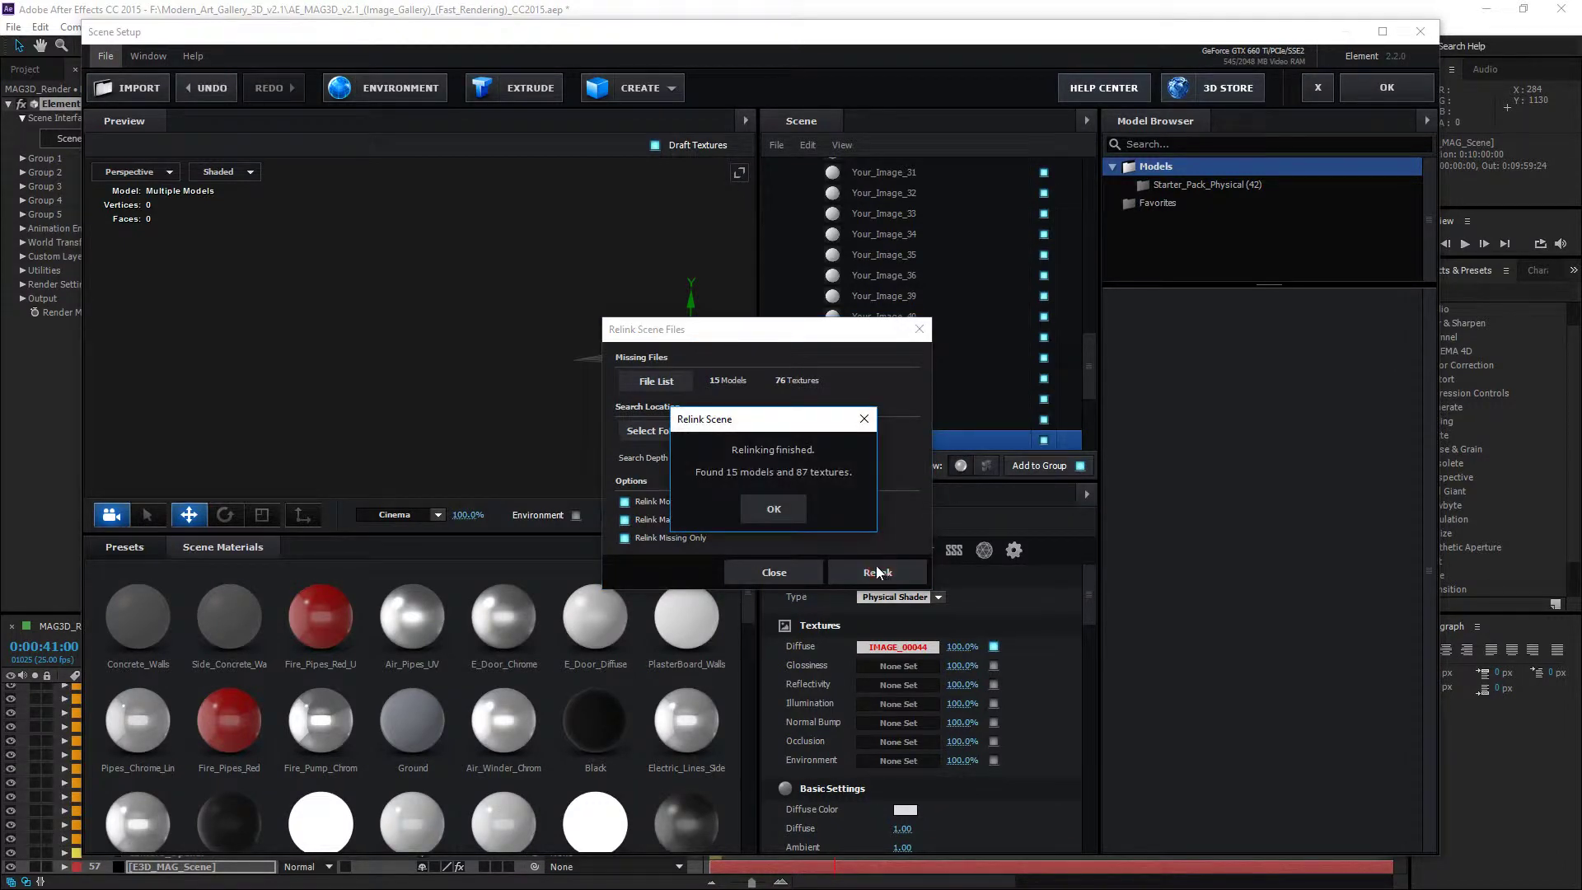
pyautogui.click(770, 509)
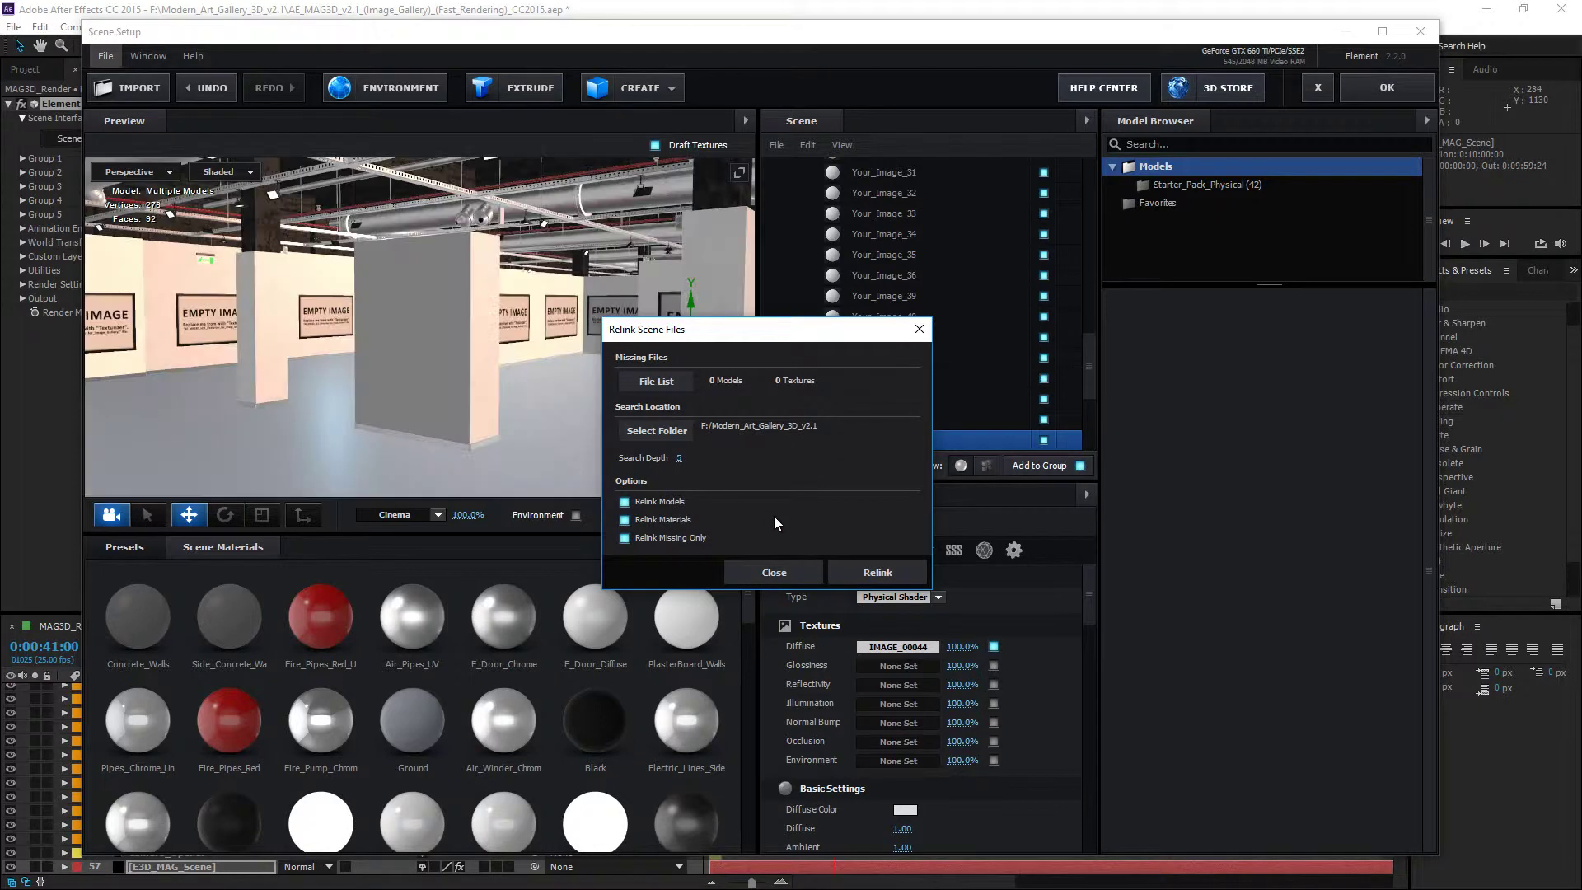
pyautogui.click(775, 571)
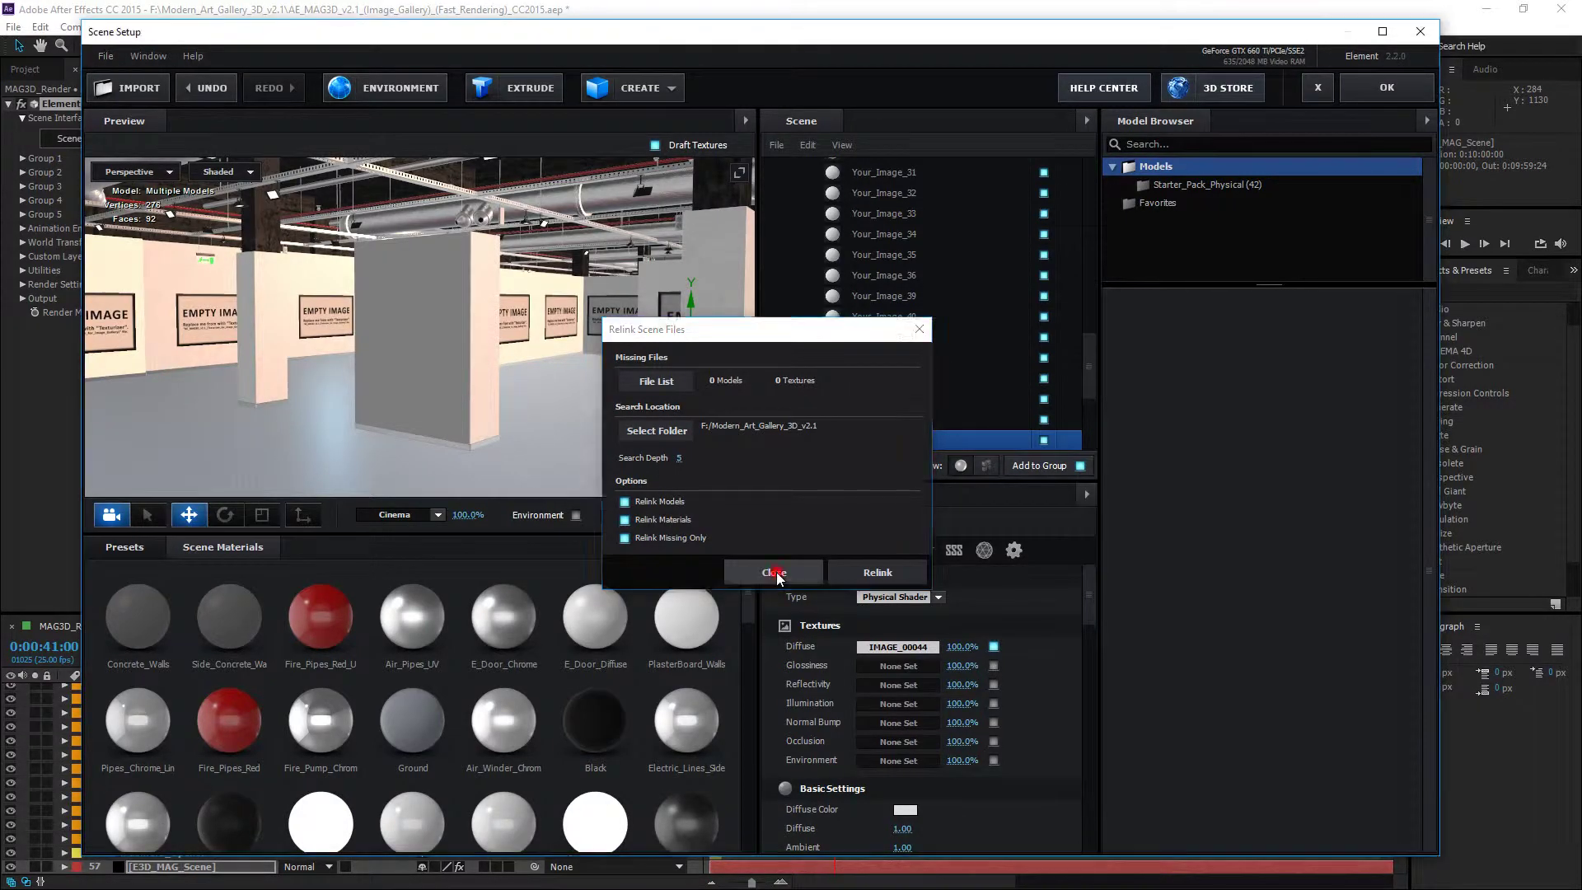
pyautogui.click(1364, 95)
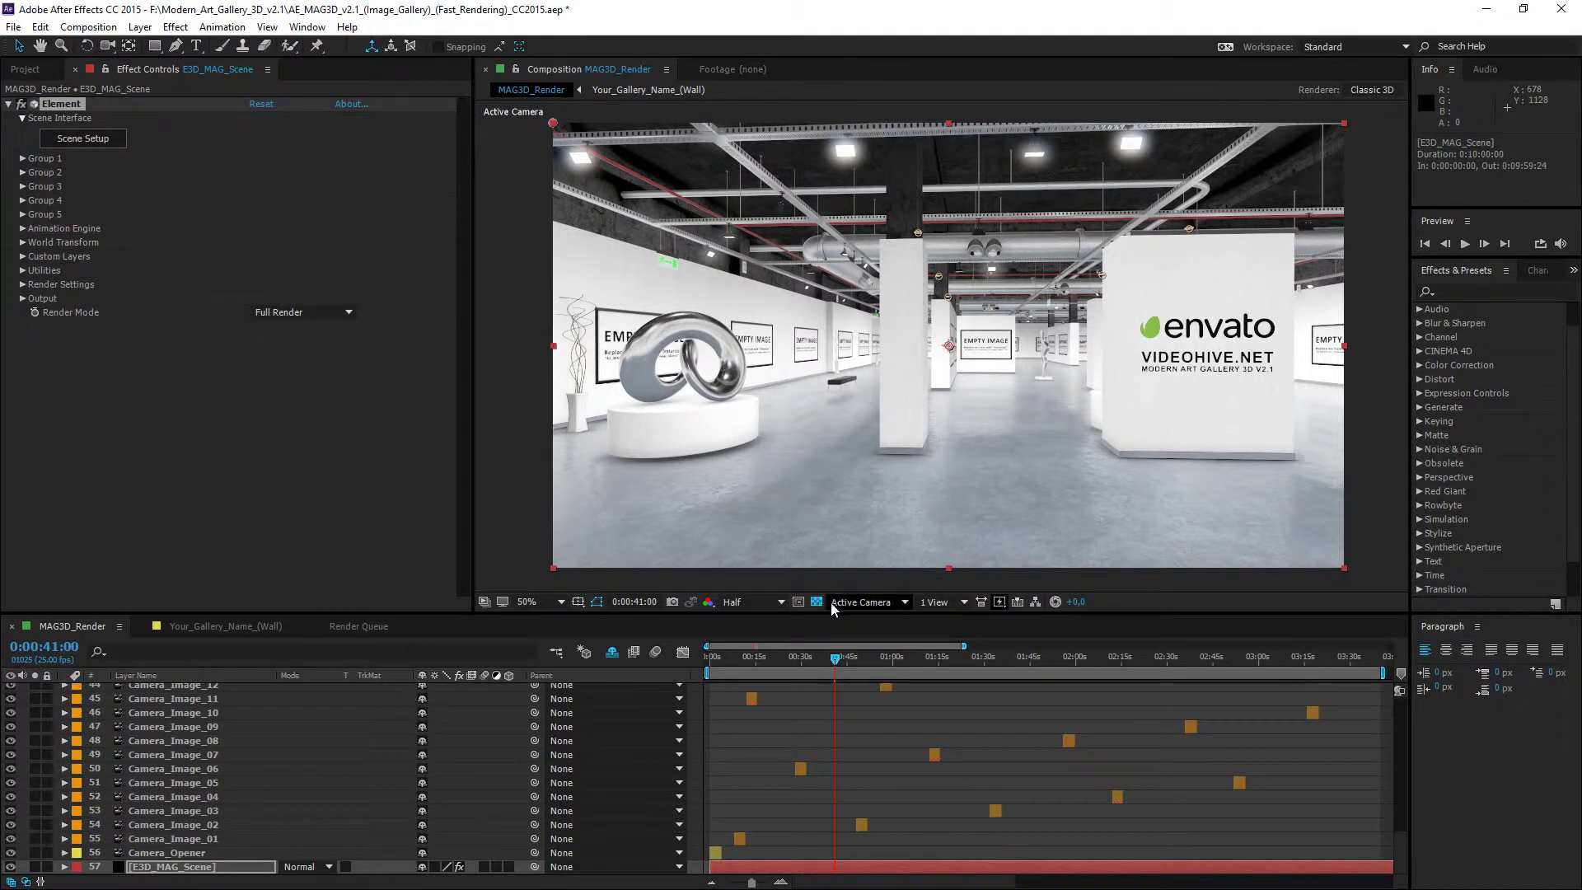
# Move the current time indicator from 0:00:41:00 to 0:00:50:00 to show the EMPTY IMAGE frames.
pyautogui.moveTo(842, 659); pyautogui.dragTo(863, 661)
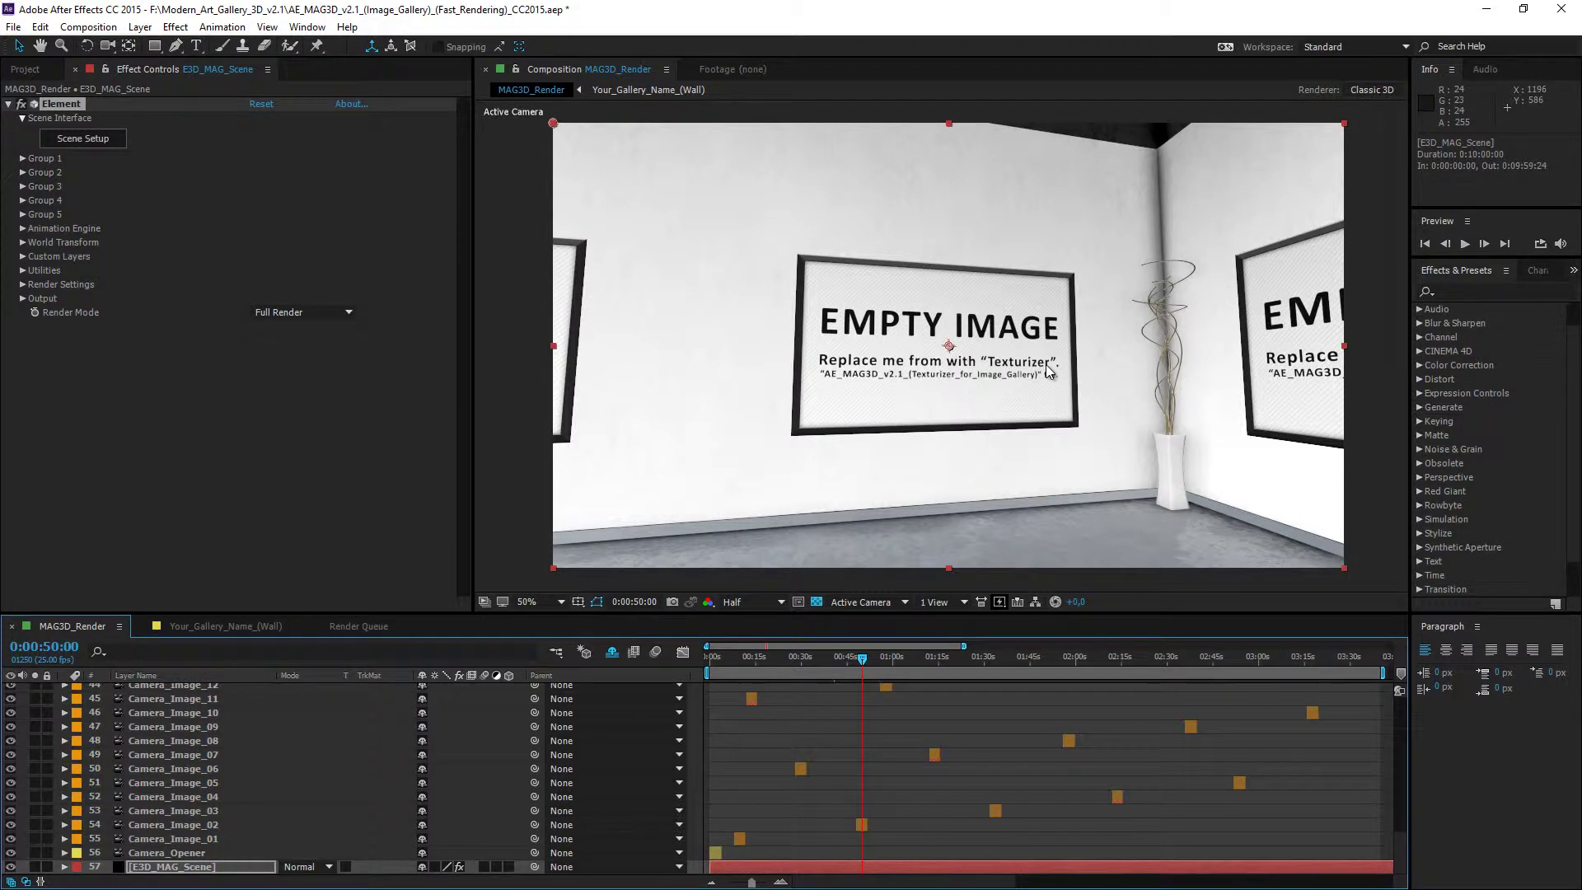
# Save the gallery project, then open AE_MAG3D_v2.1_(Texturizer_for_Image_Gallery)_CC2015.aep.
pyautogui.click(12, 27)
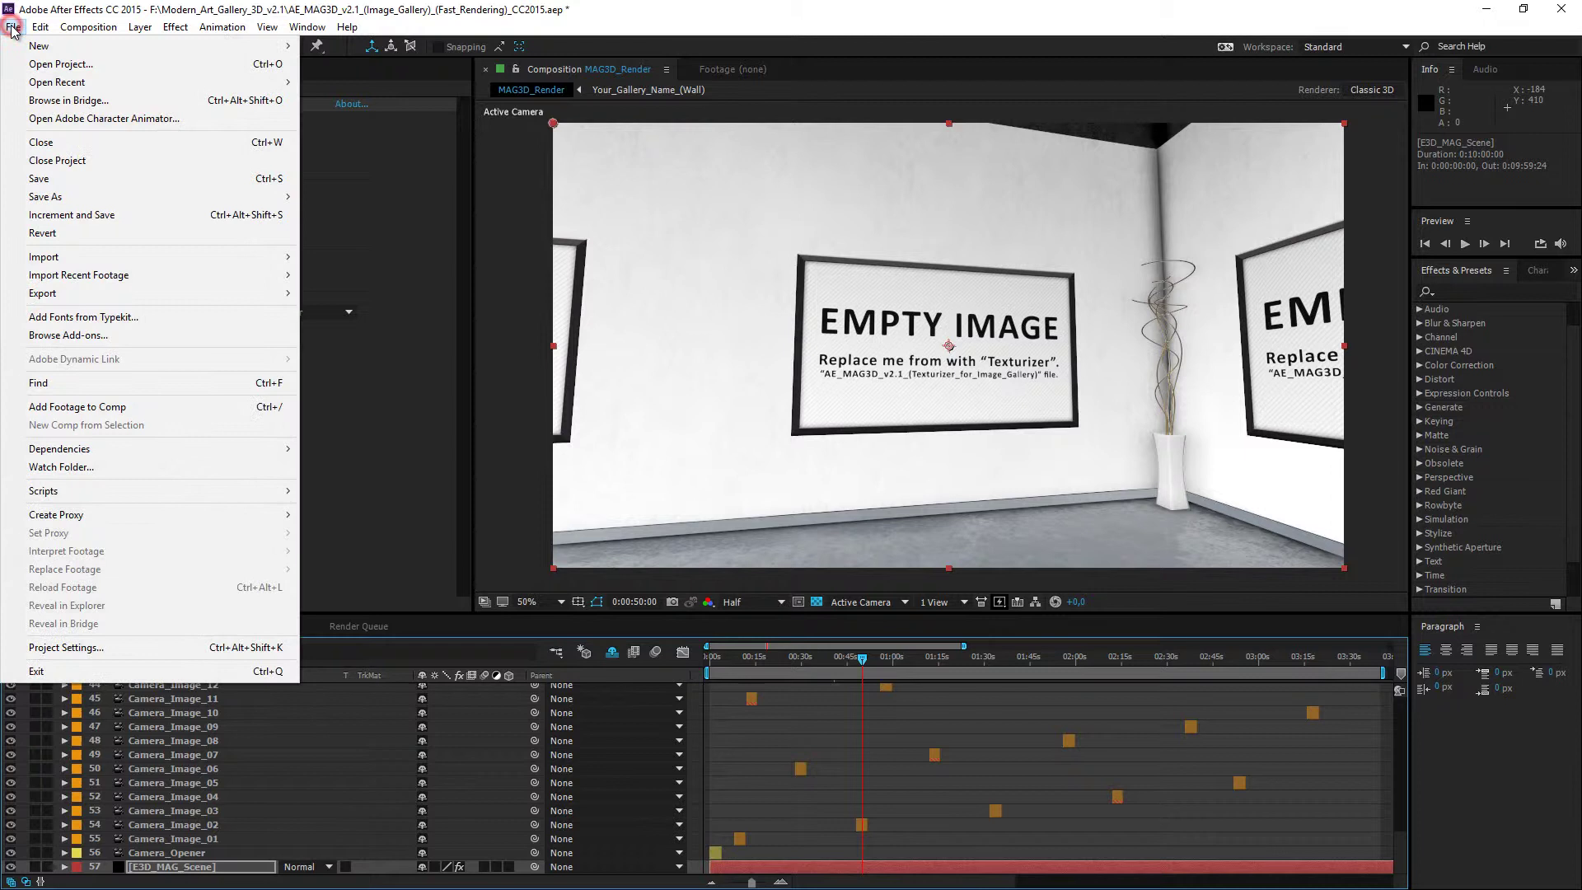
pyautogui.click(63, 182)
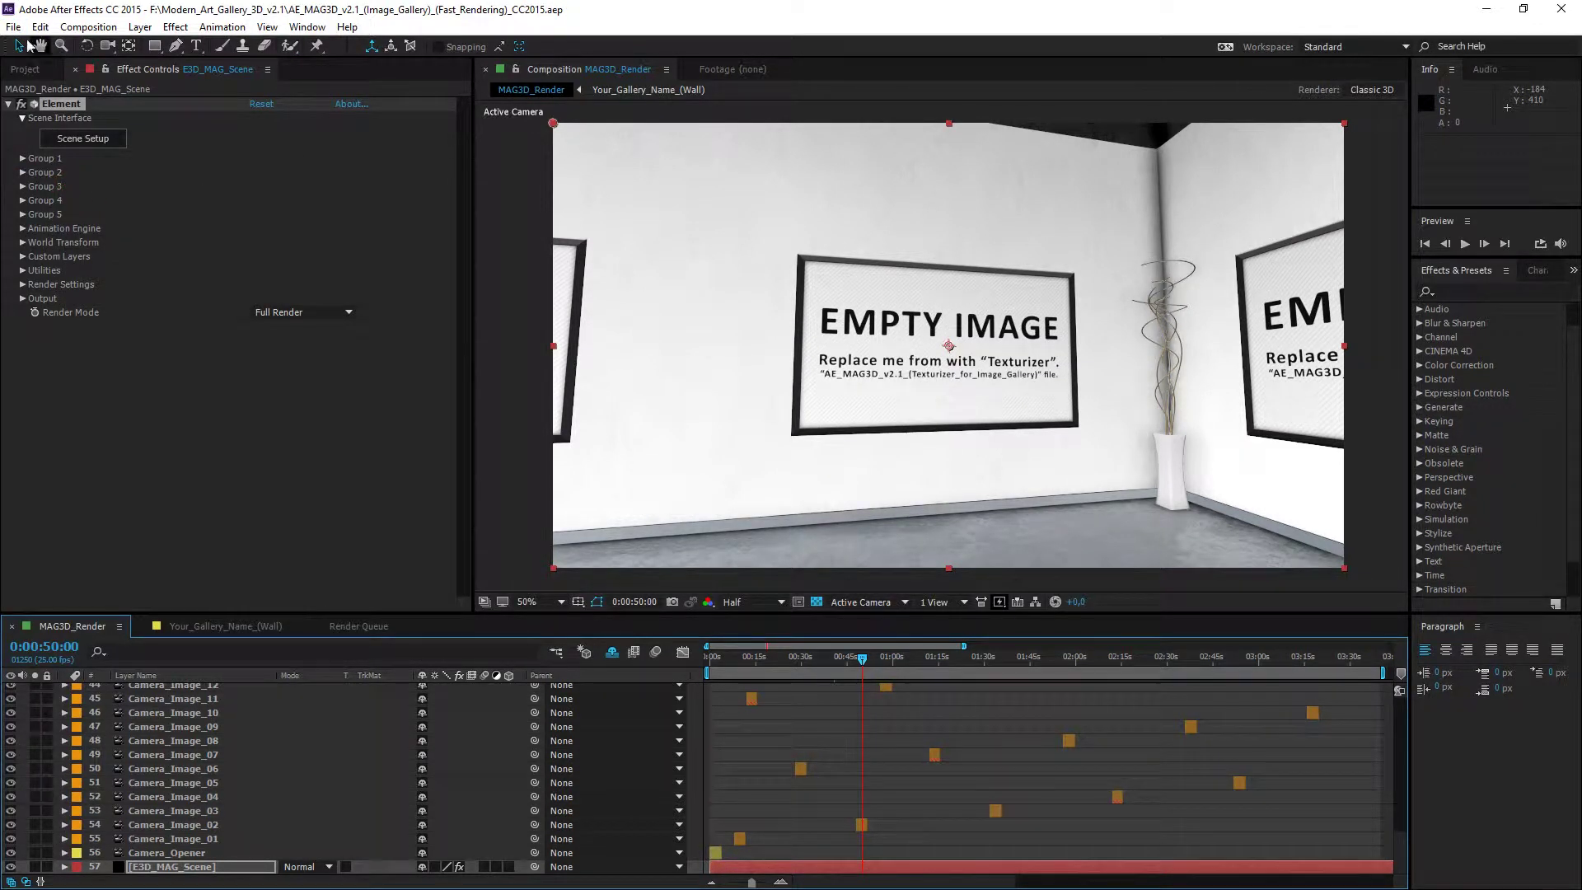
pyautogui.click(12, 28)
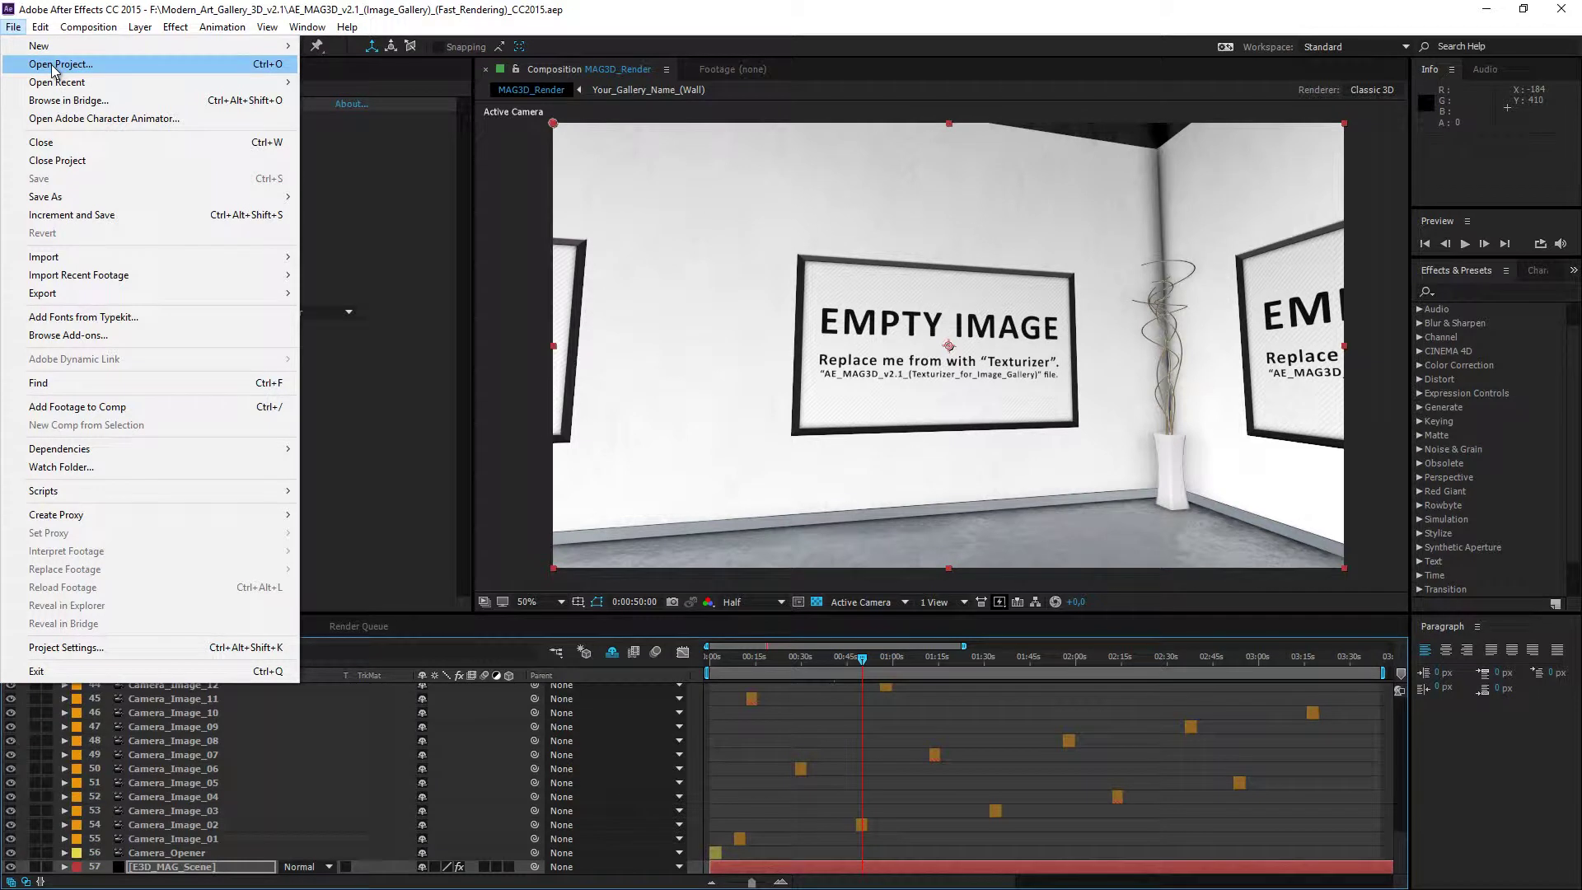
pyautogui.click(54, 66)
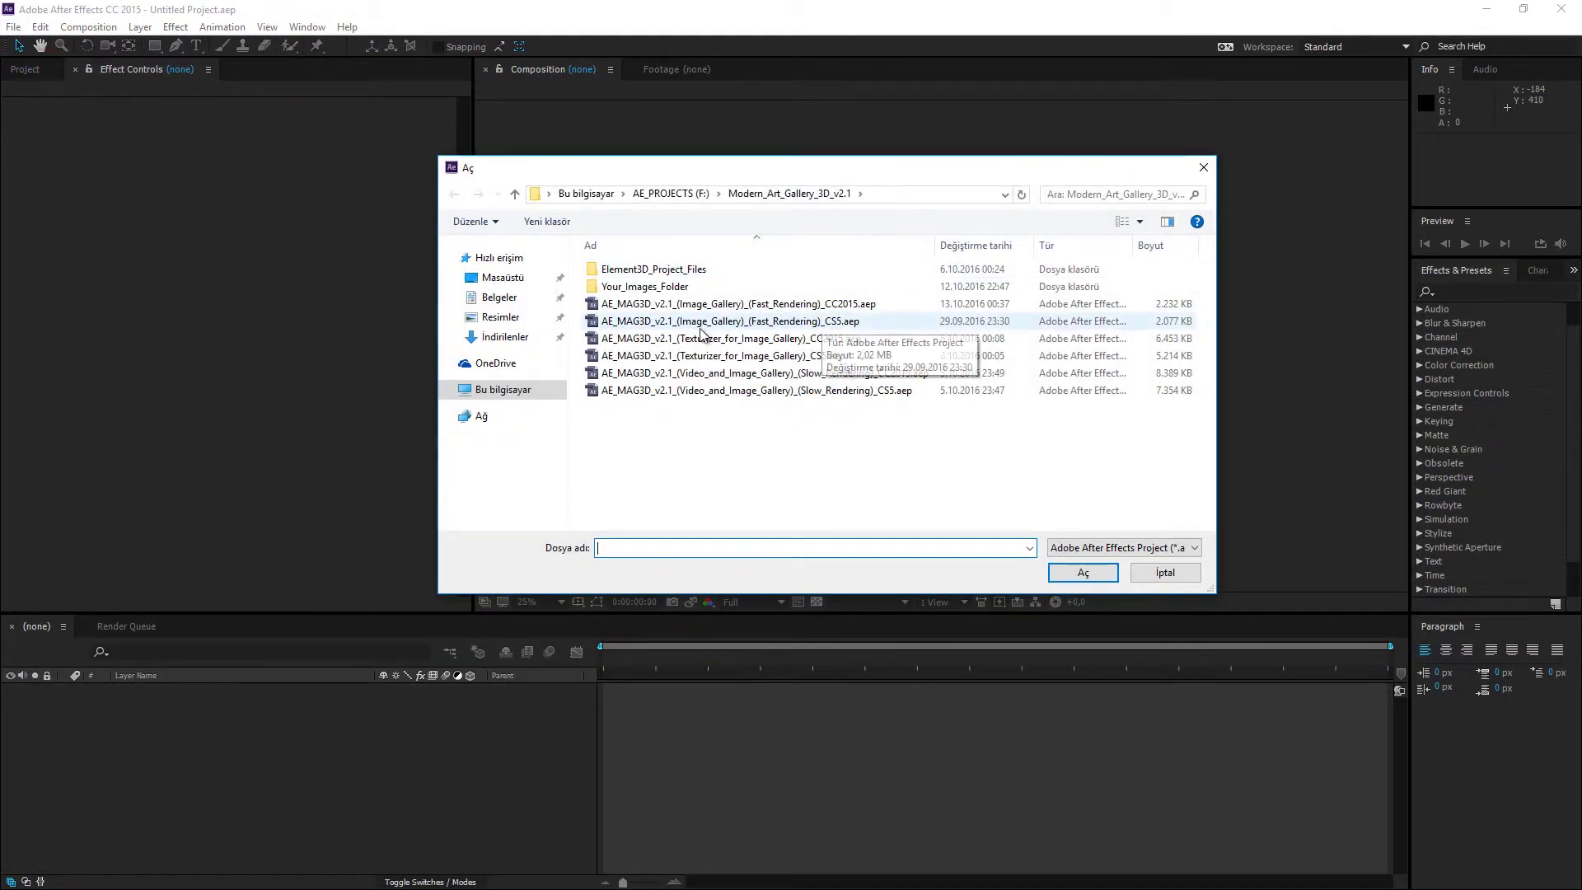
pyautogui.click(714, 339)
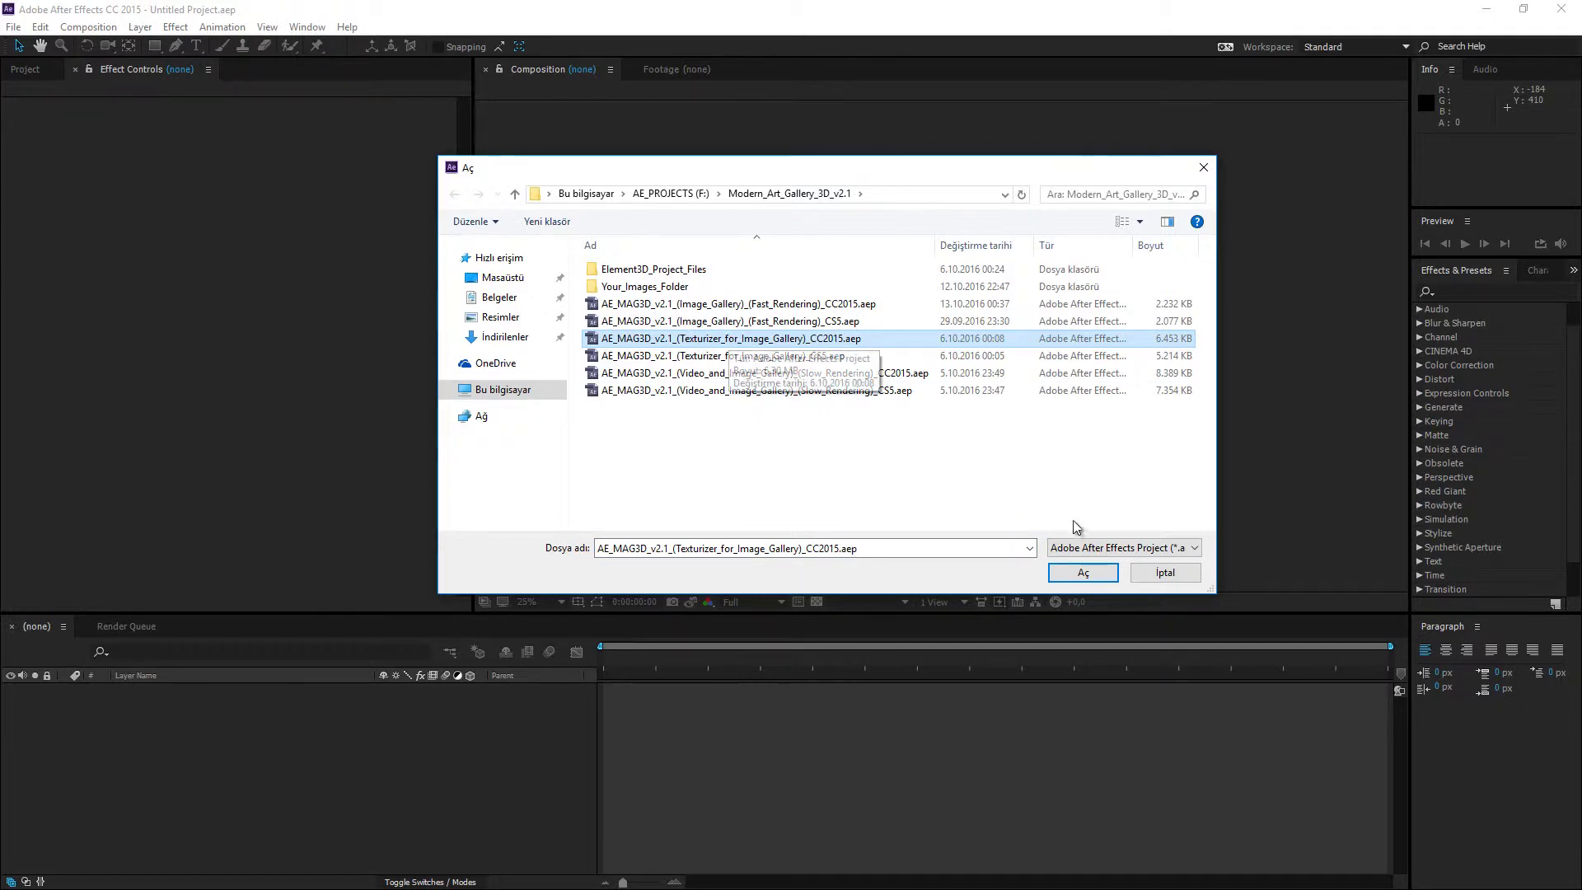
pyautogui.click(1093, 574)
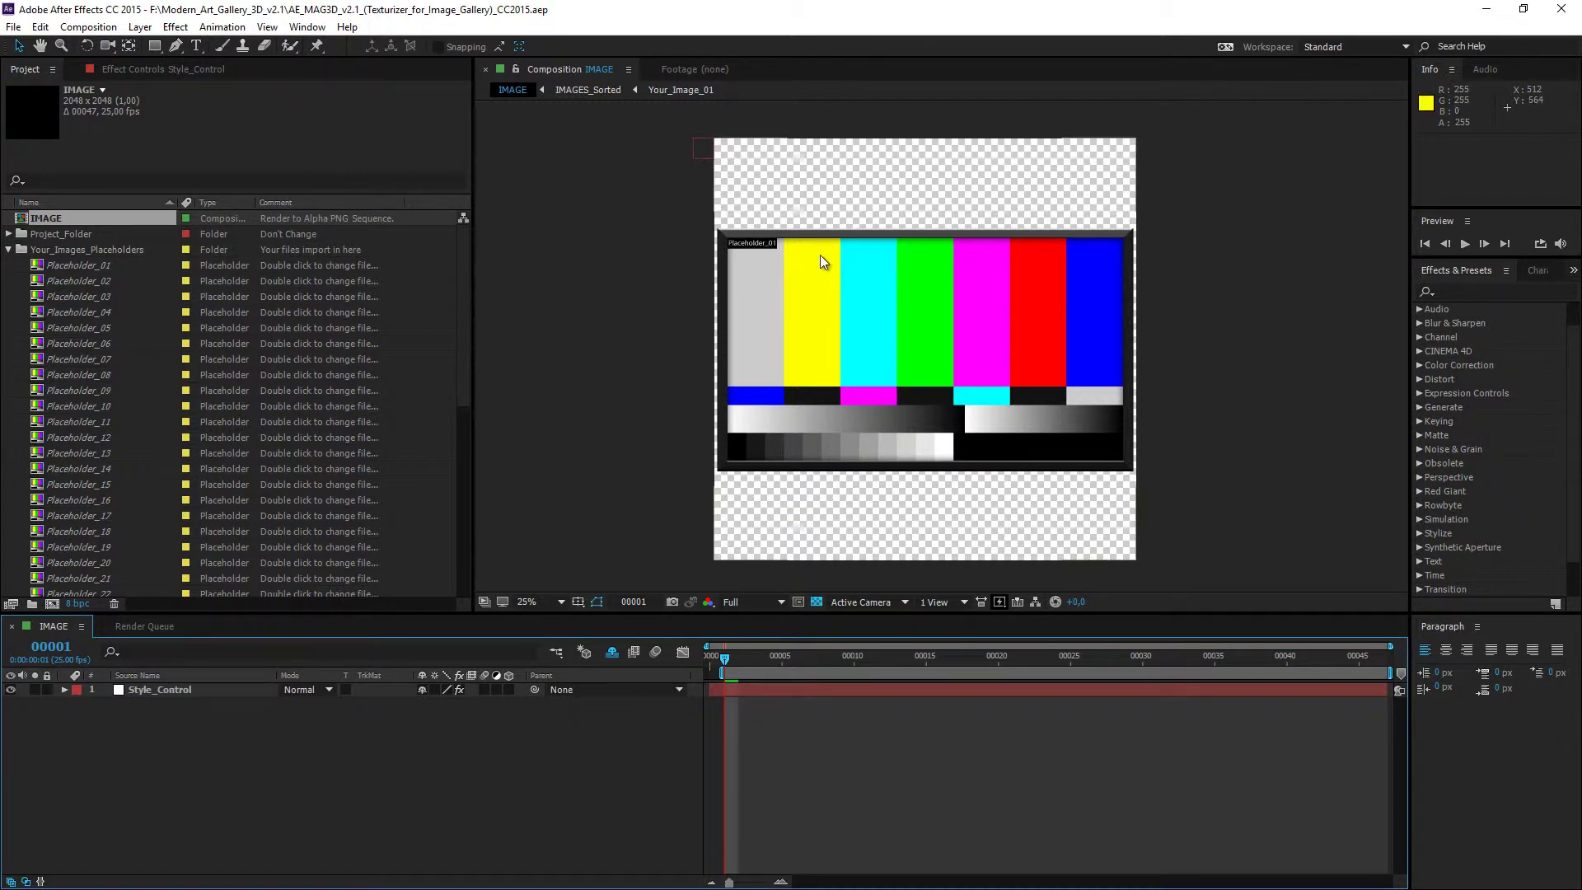
# Replace the Placeholder_01 footage with 001.jpg through Replace Footage File.
pyautogui.doubleClick(89, 268)
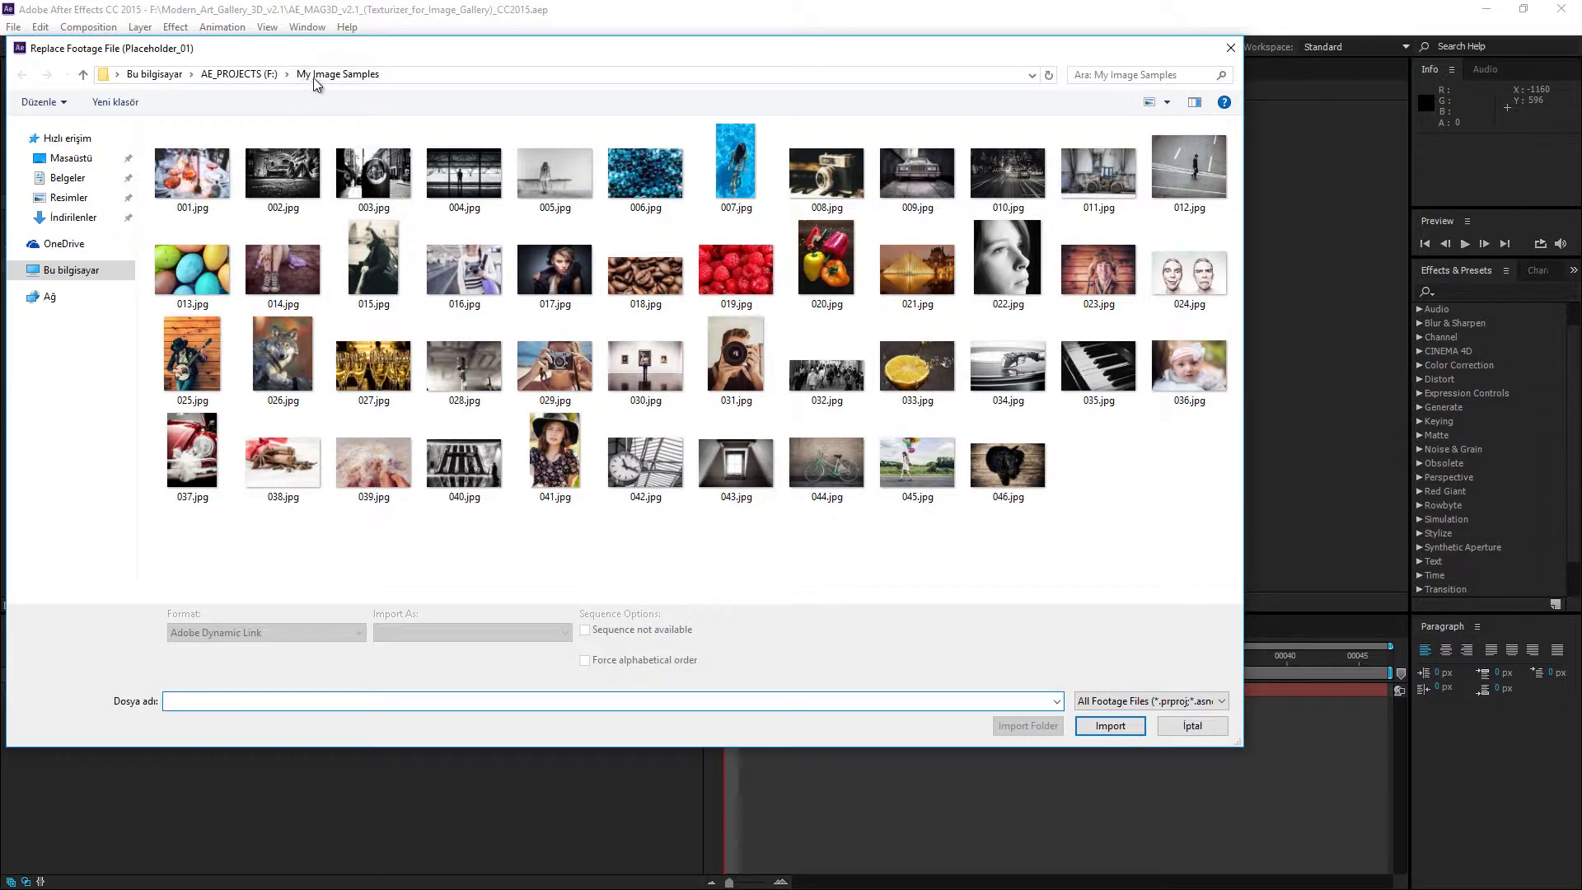
pyautogui.click(196, 180)
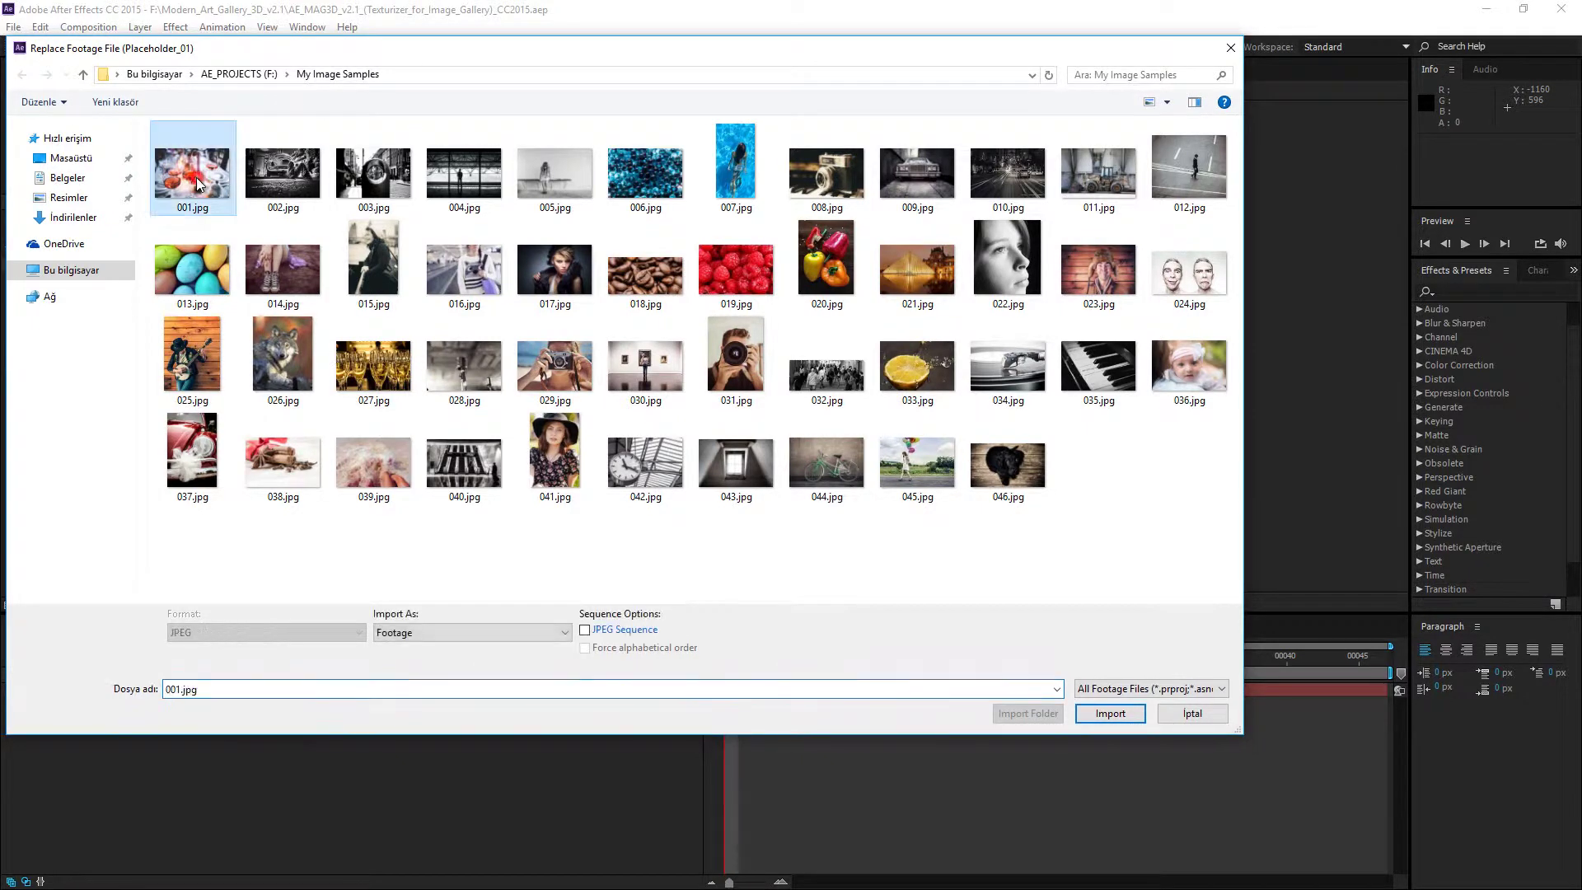
pyautogui.click(1112, 725)
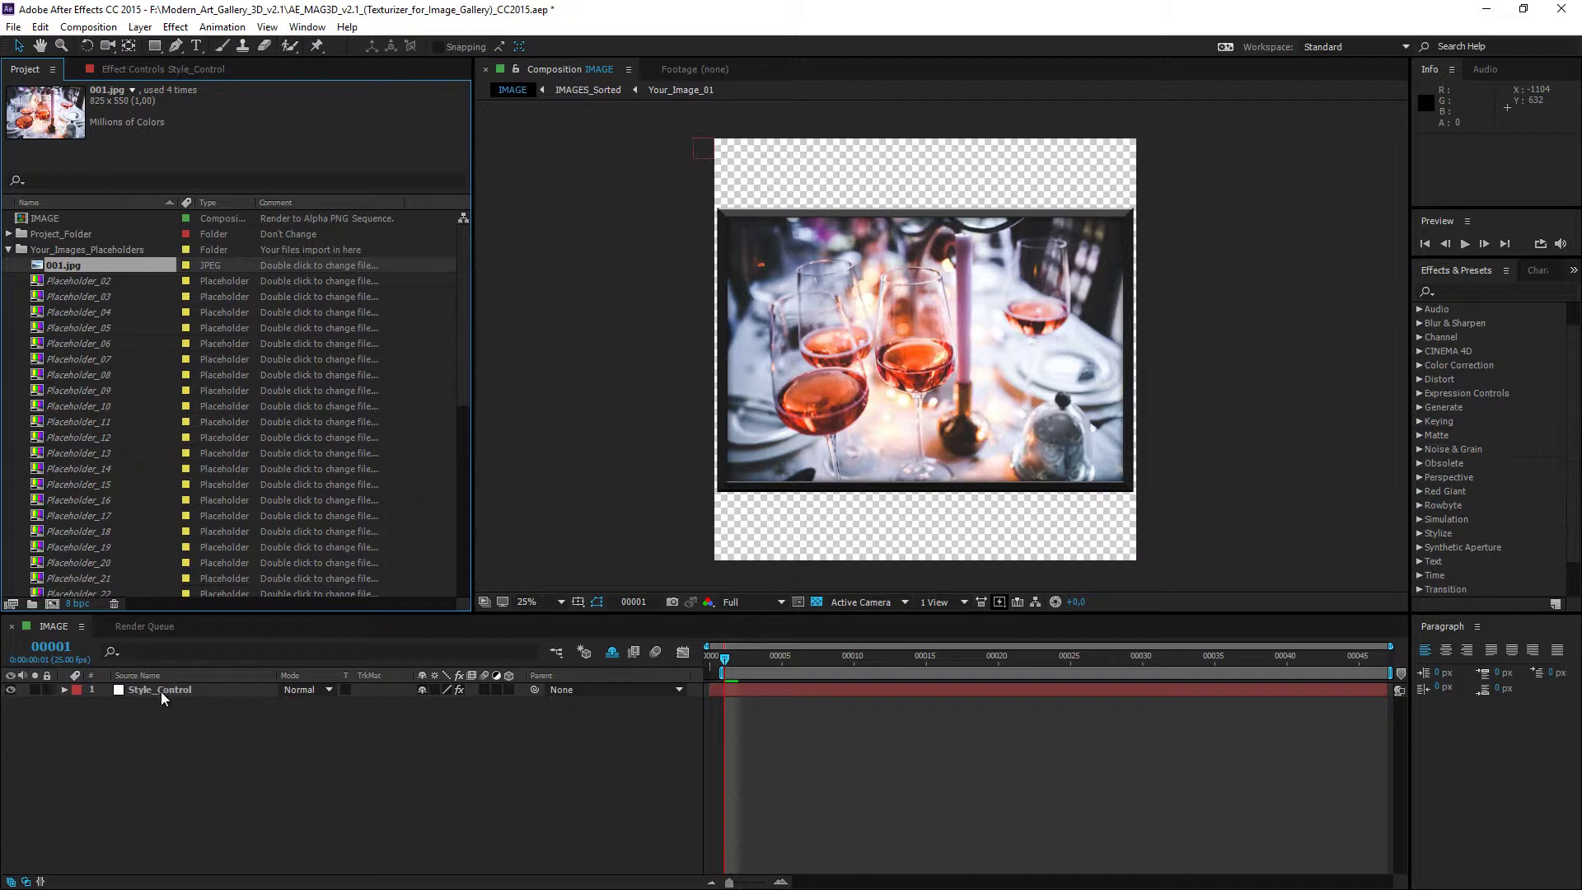
pyautogui.click(189, 695)
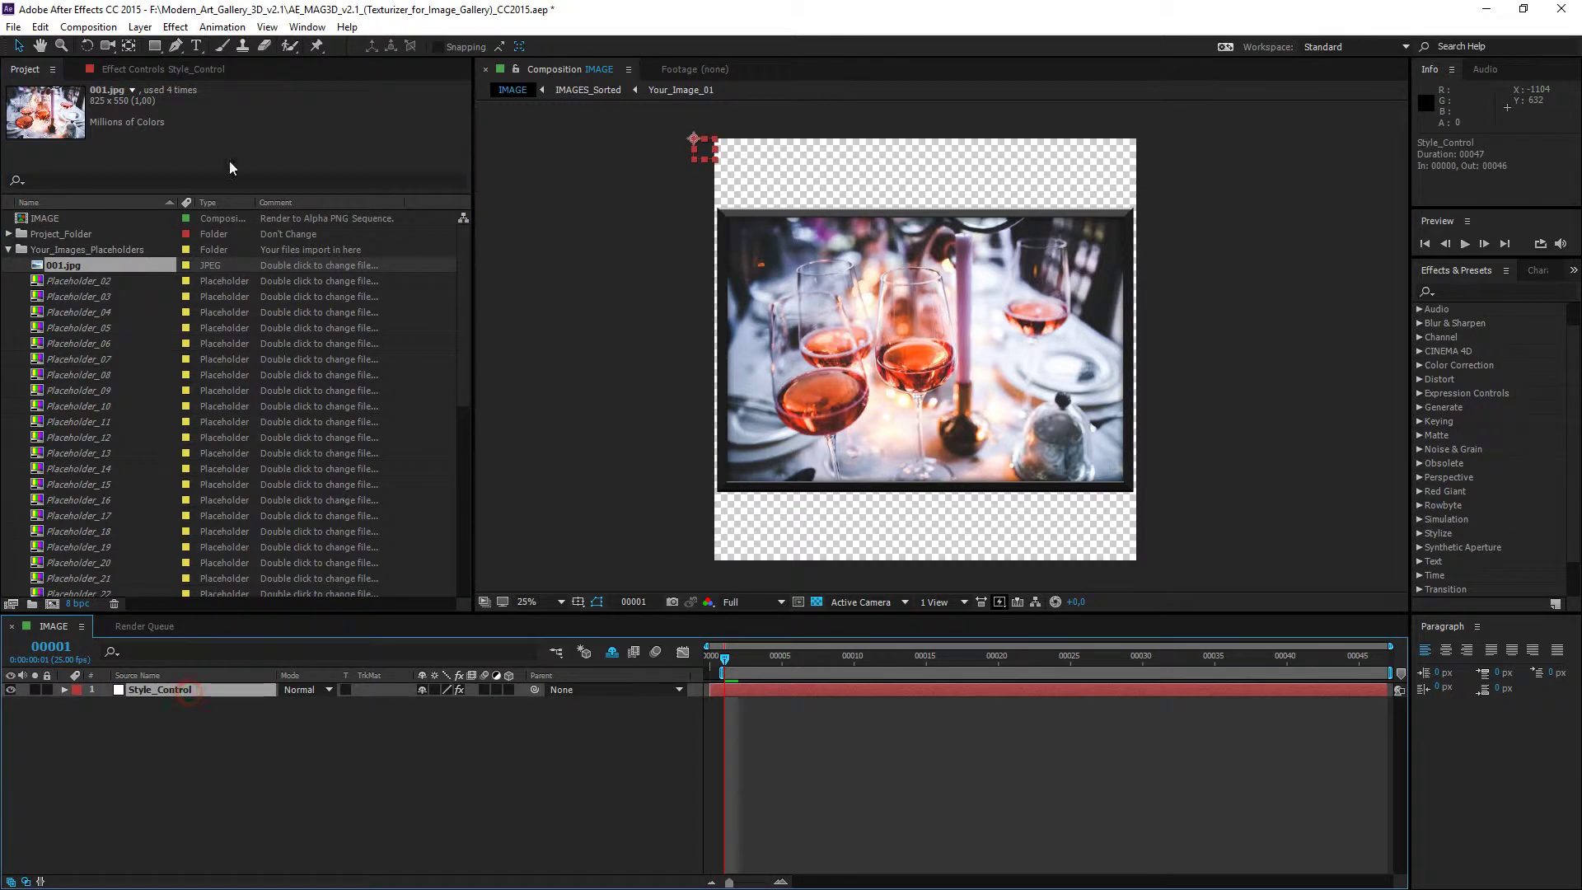
pyautogui.click(143, 70)
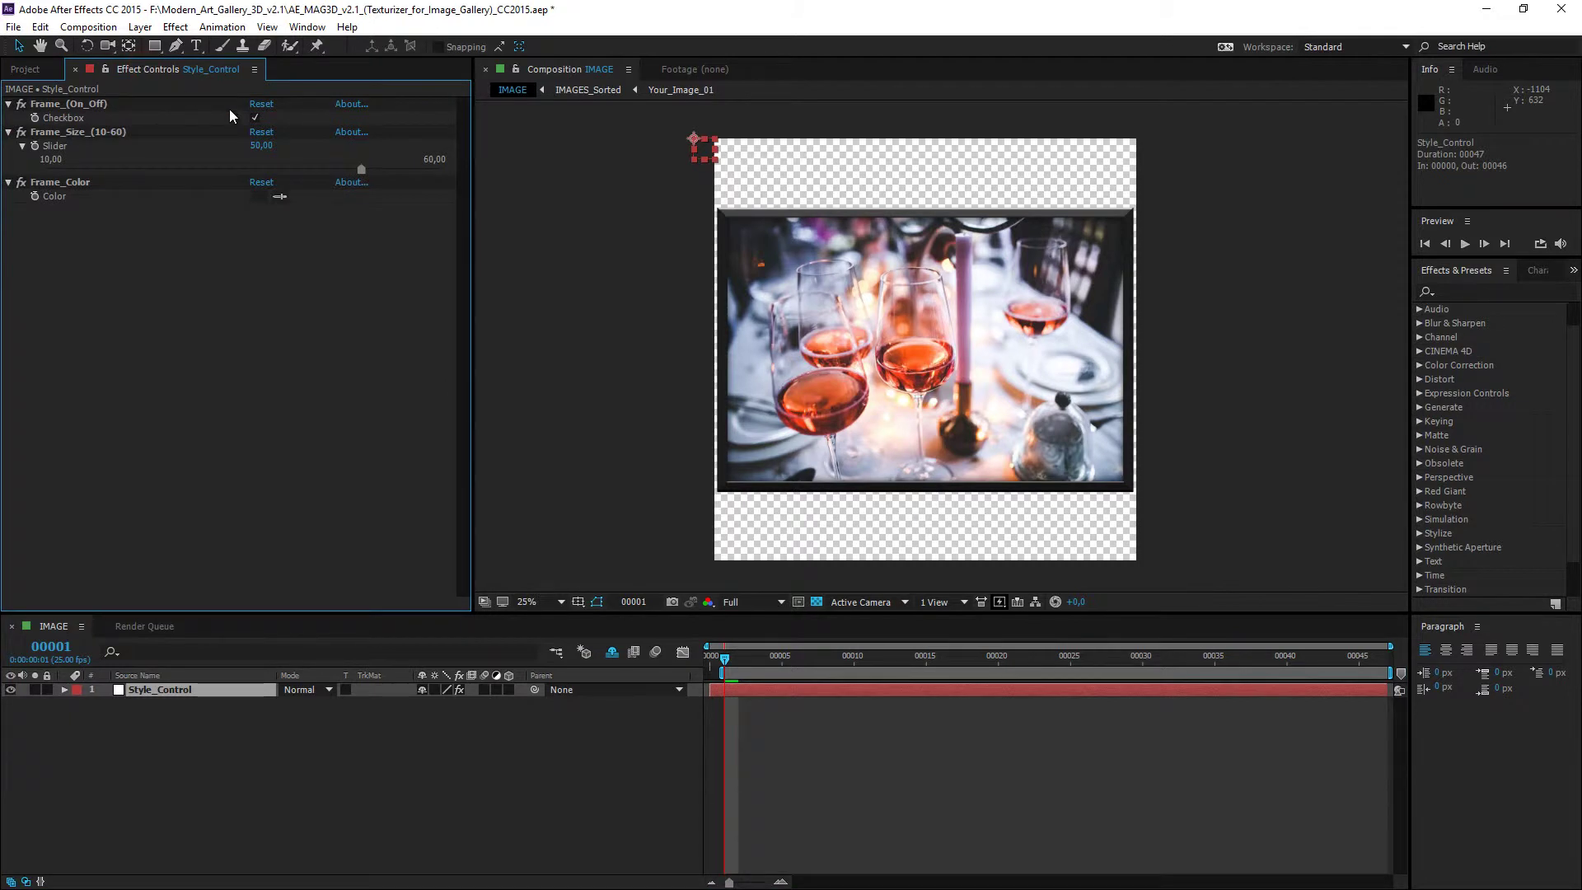
pyautogui.click(254, 118)
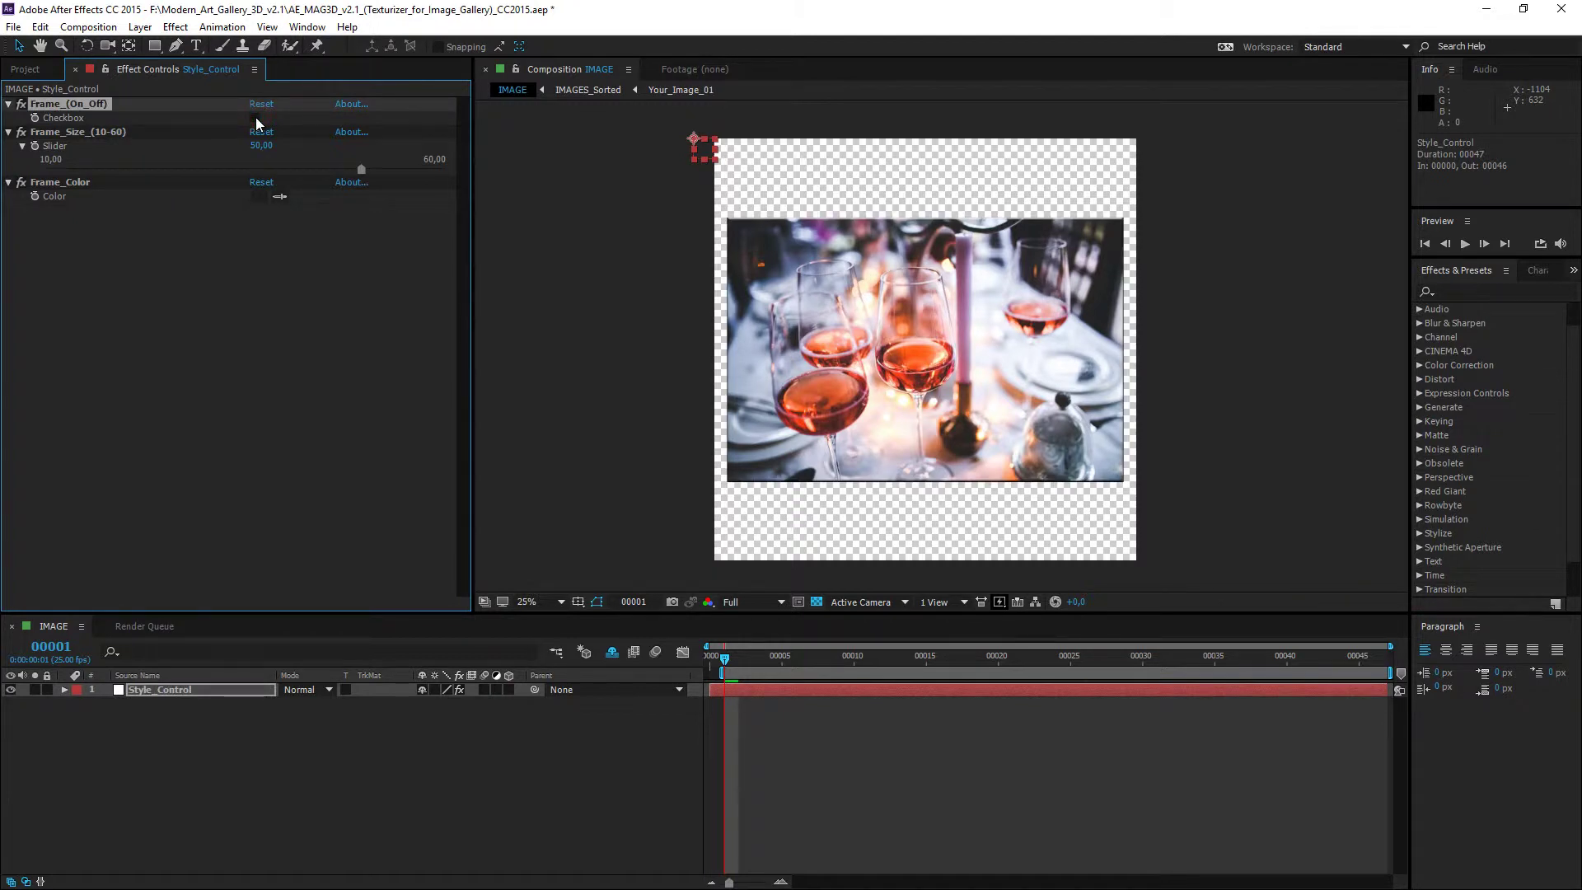
pyautogui.click(256, 118)
pyautogui.moveTo(362, 170); pyautogui.dragTo(323, 185)
pyautogui.click(260, 145)
pyautogui.write('50')
pyautogui.press('Return')
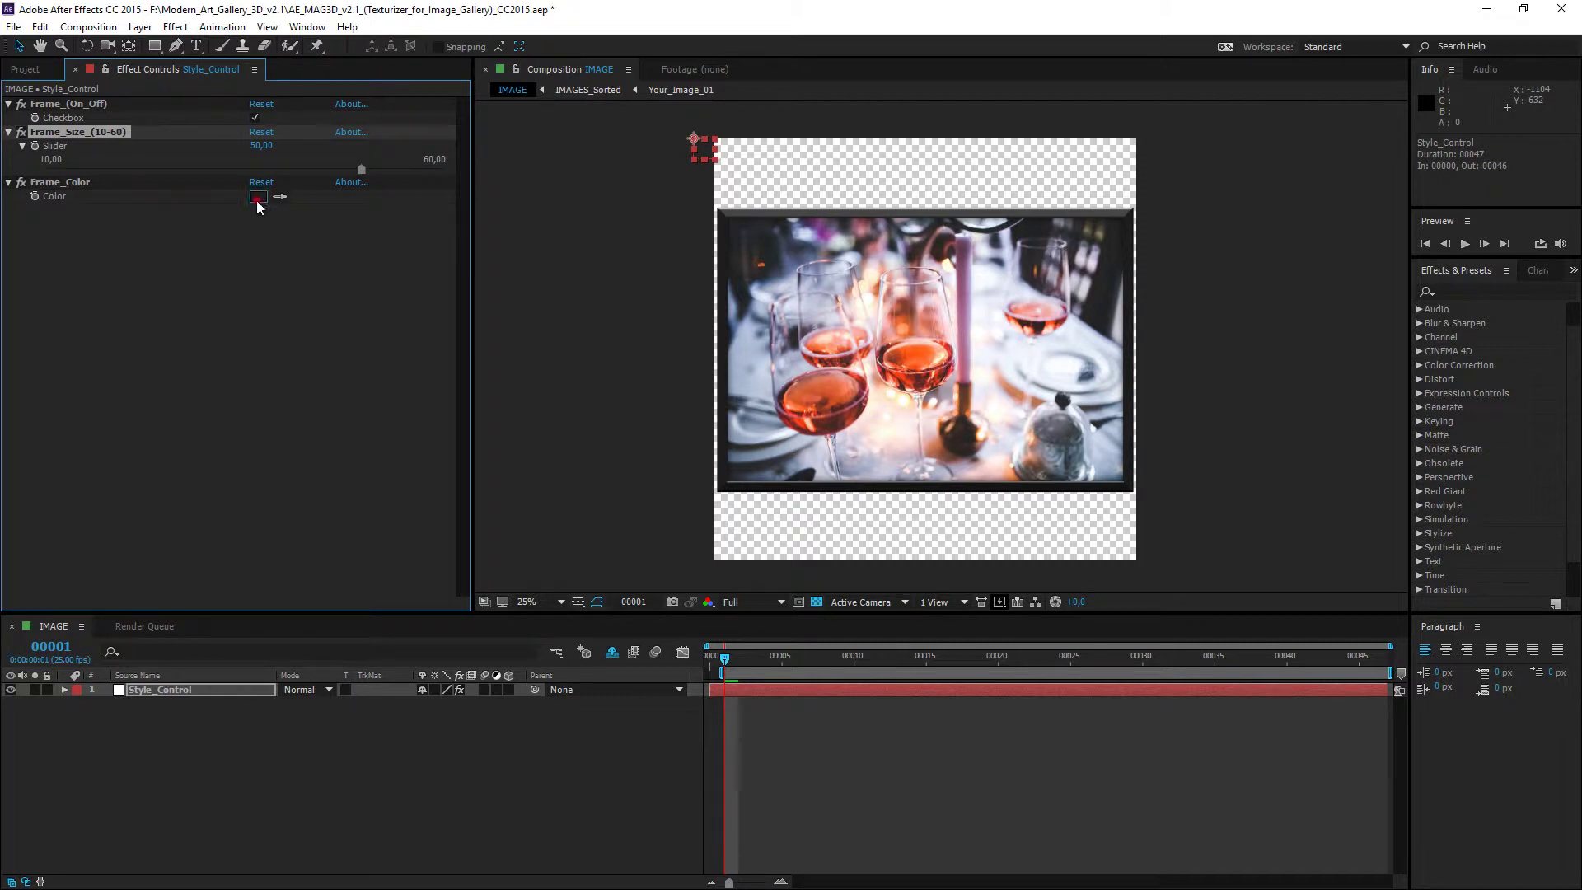
pyautogui.click(258, 196)
pyautogui.click(226, 50)
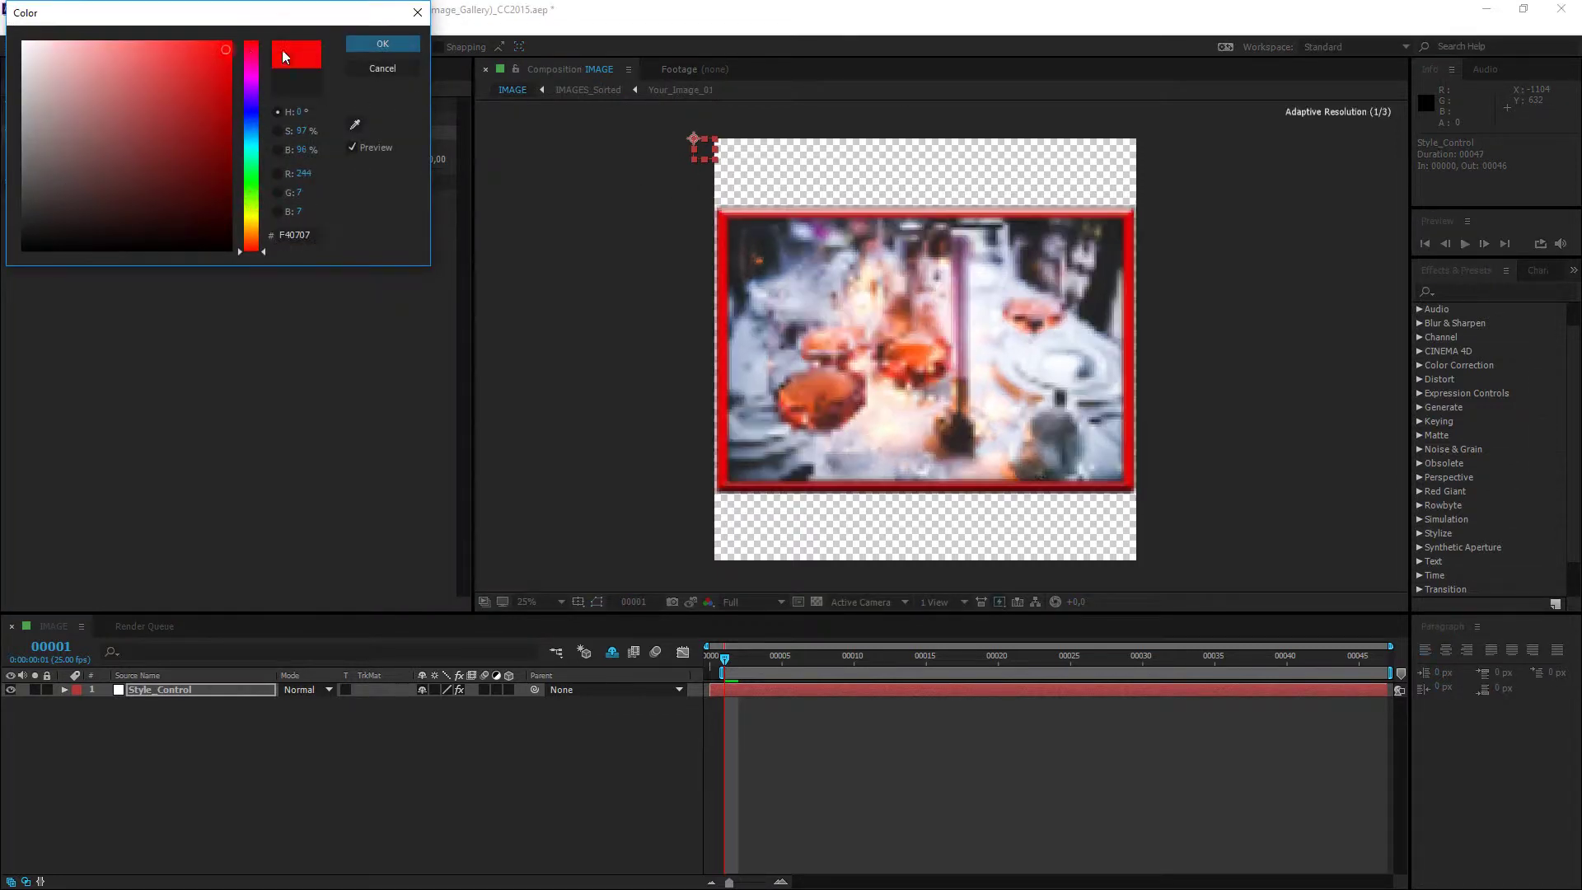
pyautogui.click(381, 44)
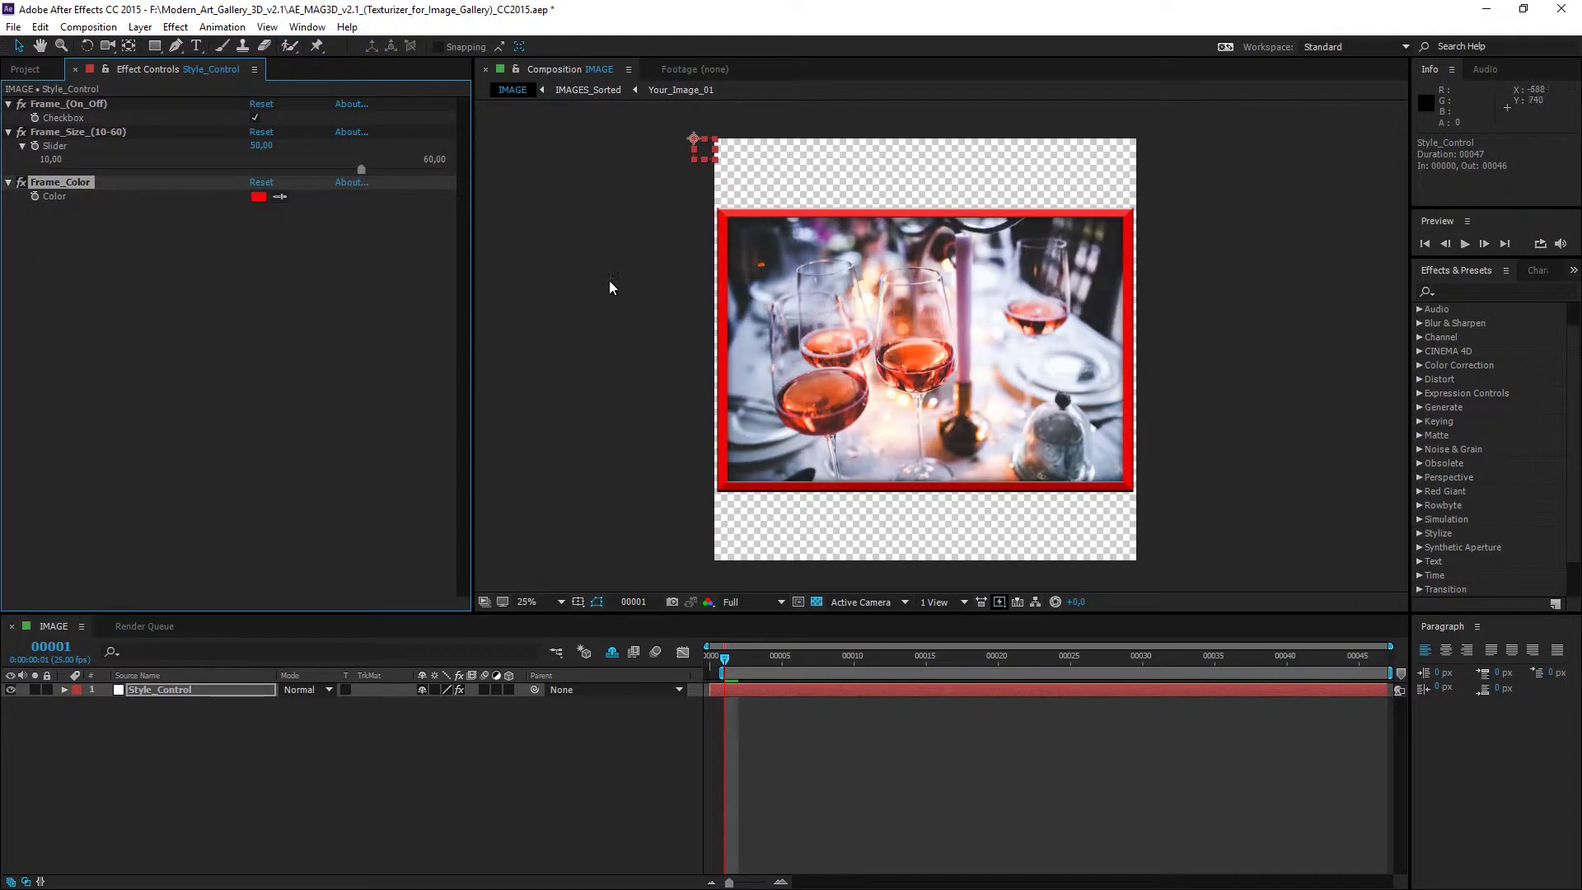
pyautogui.click(40, 27)
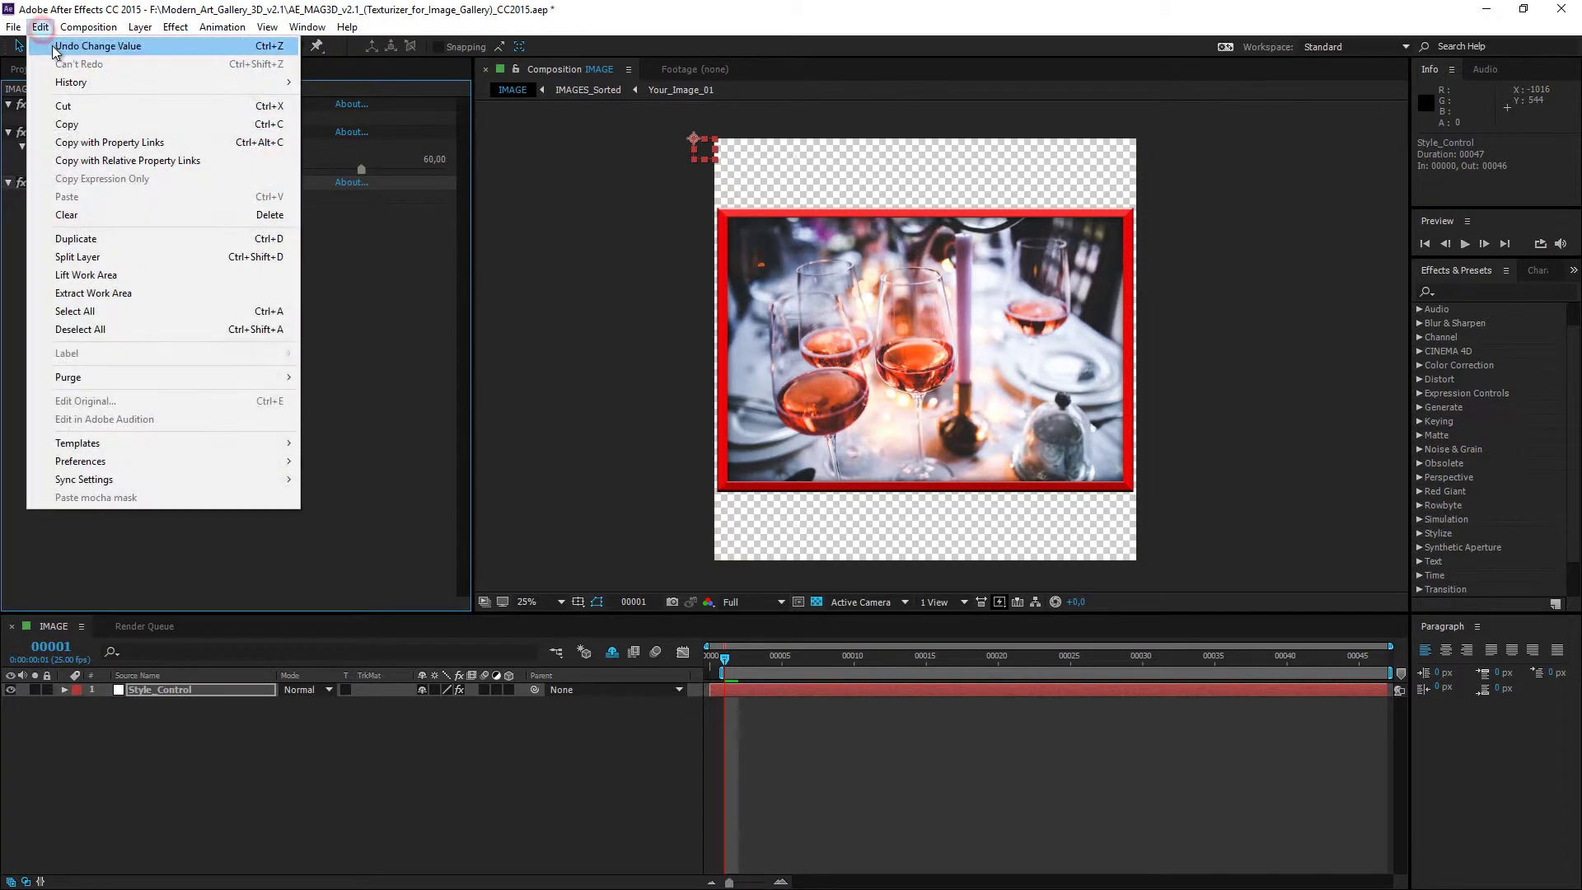
pyautogui.click(52, 46)
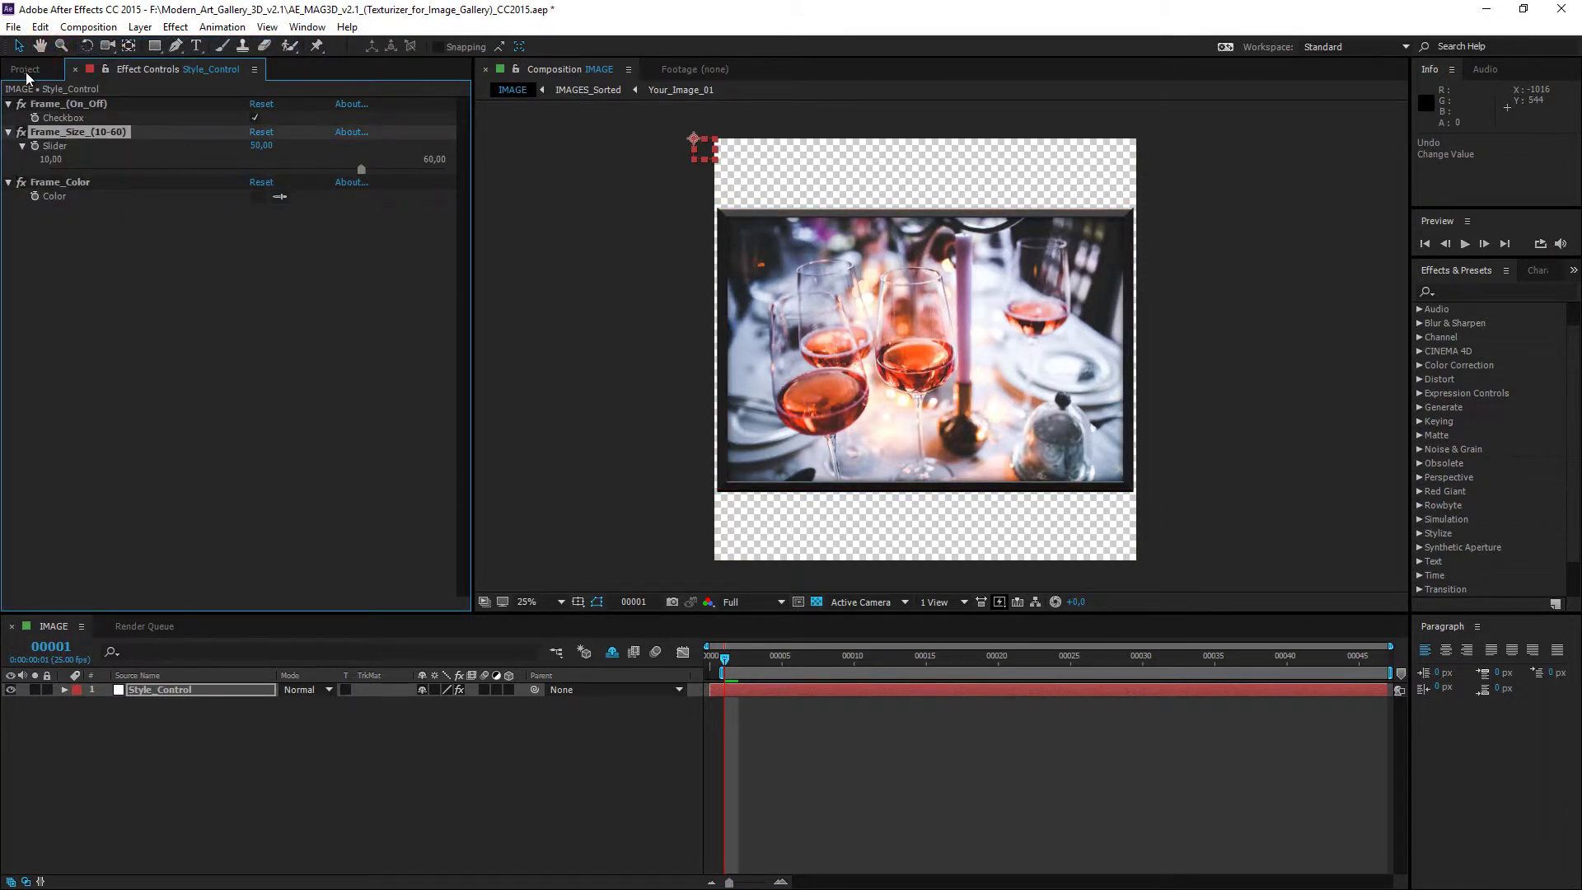
pyautogui.click(24, 69)
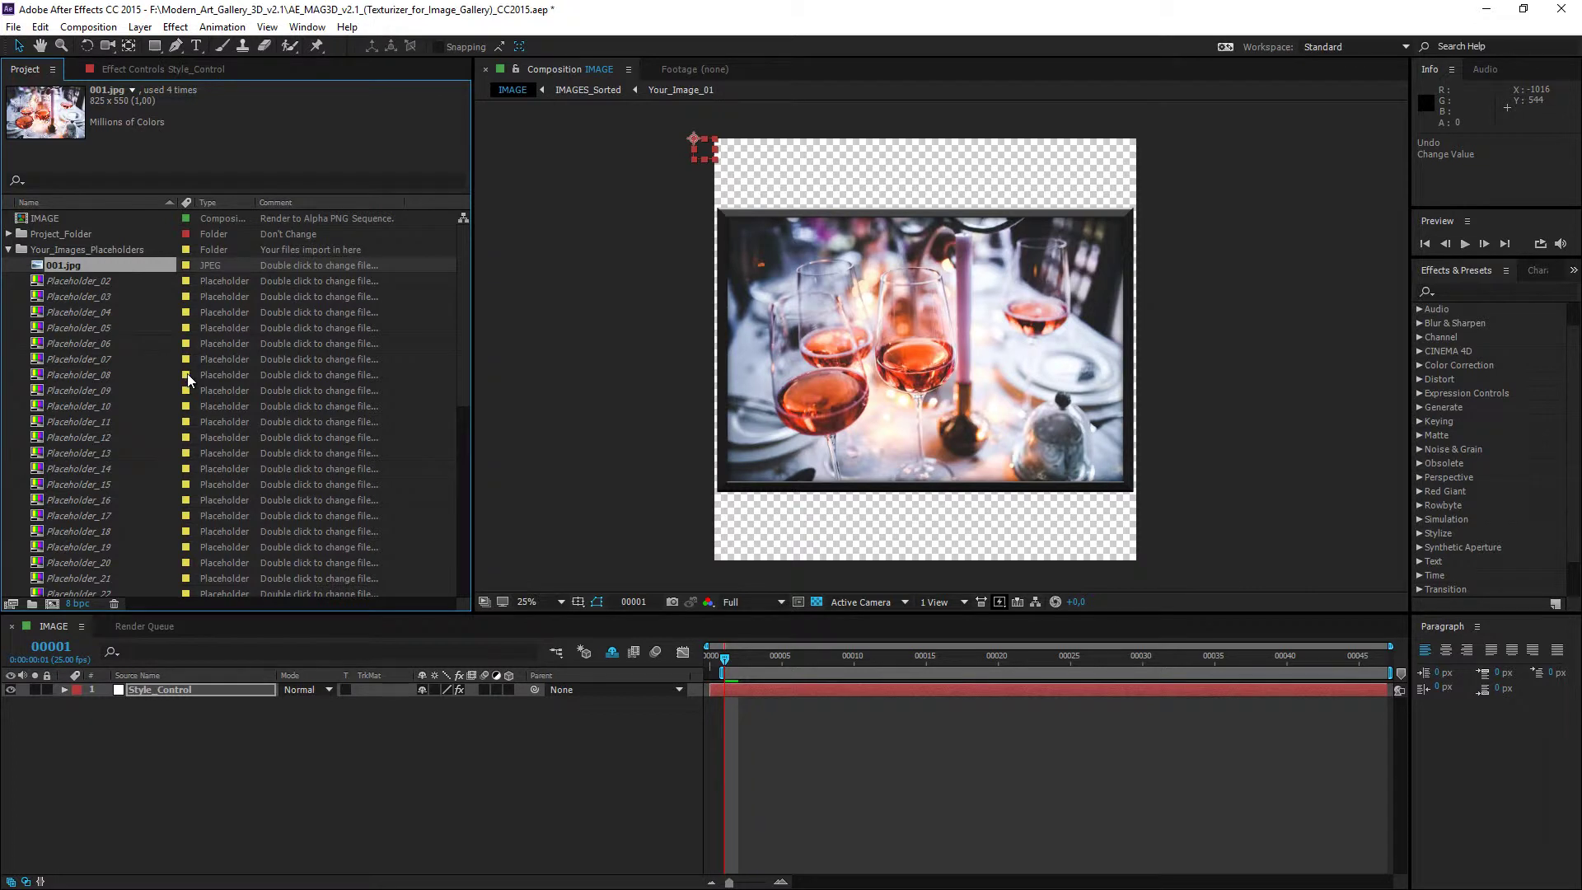
# Replace Placeholder_02, Placeholder_03 and the following placeholders with their matching numbered jpgs (002.jpg, 003.jpg, …).
pyautogui.doubleClick(85, 282)
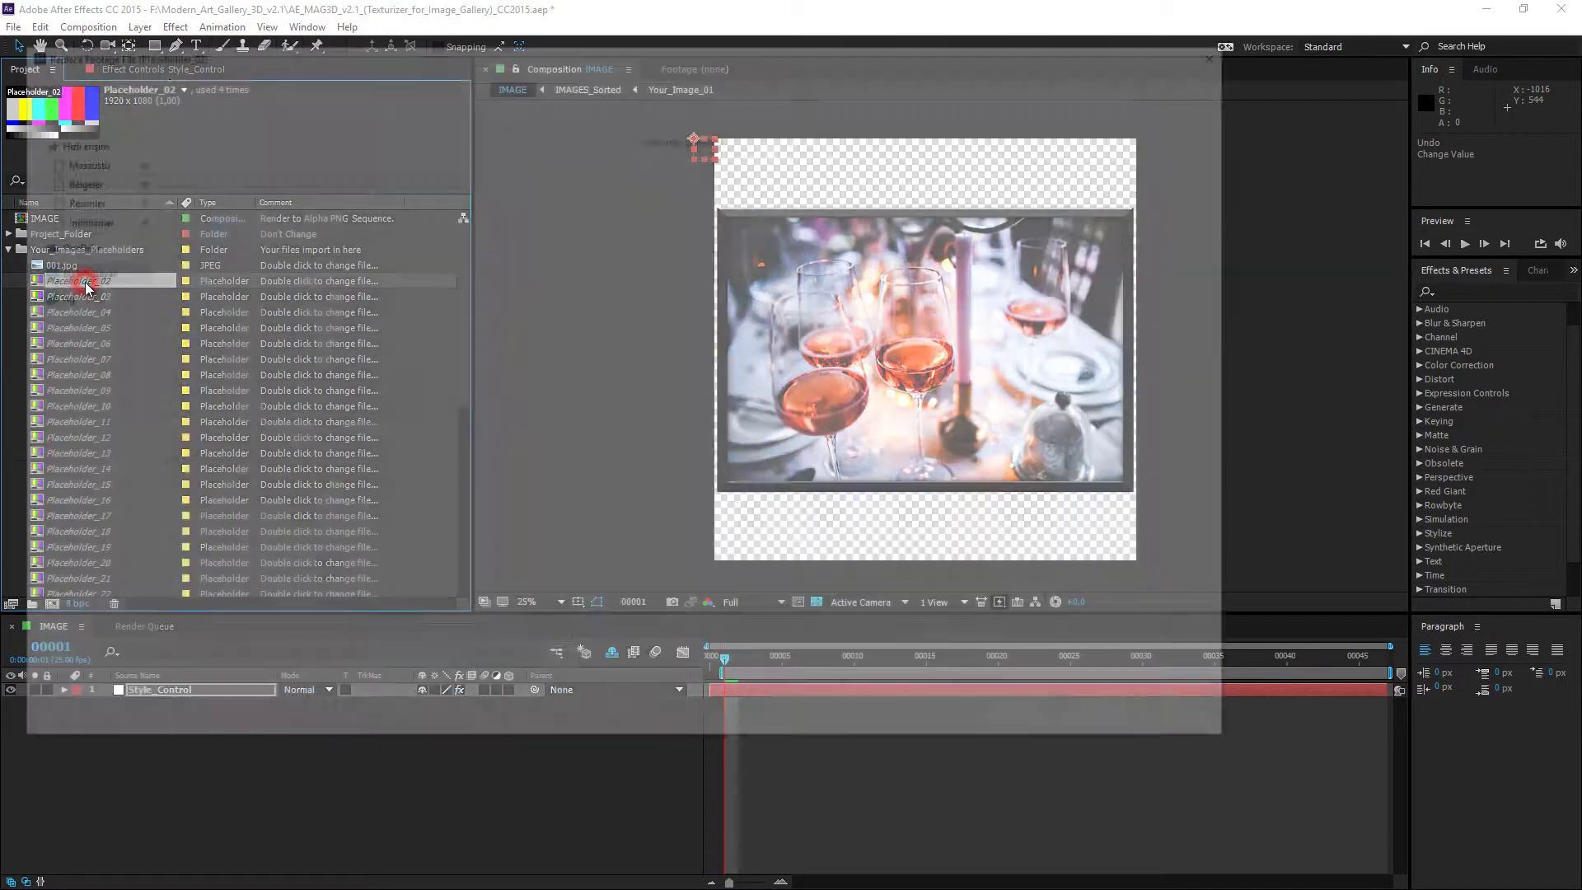
pyautogui.click(277, 183)
pyautogui.doubleClick(277, 183)
pyautogui.doubleClick(93, 295)
pyautogui.click(362, 201)
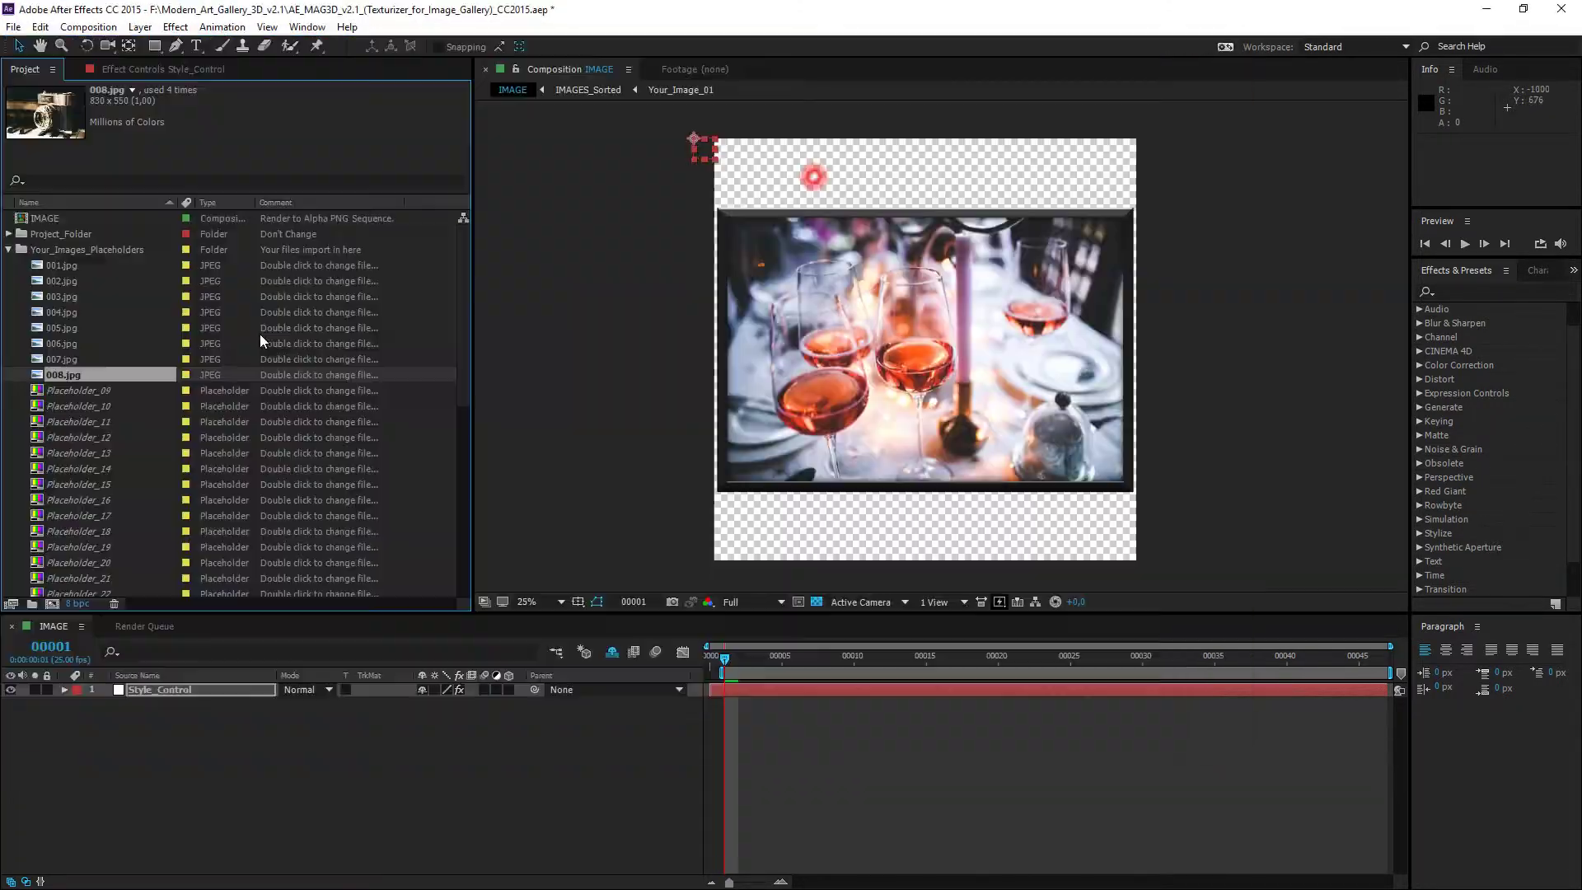
pyautogui.doubleClick(98, 424)
pyautogui.doubleClick(106, 455)
pyautogui.doubleClick(97, 489)
pyautogui.click(113, 517)
pyautogui.doubleClick(112, 518)
pyautogui.doubleClick(116, 561)
# Replace the remaining placeholders through Placeholder_46 with their matching images, including 033.jpg, 041.jpg and 046.jpg.
pyautogui.scroll(-4, 190, 423)
pyautogui.doubleClick(127, 437)
pyautogui.doubleClick(127, 453)
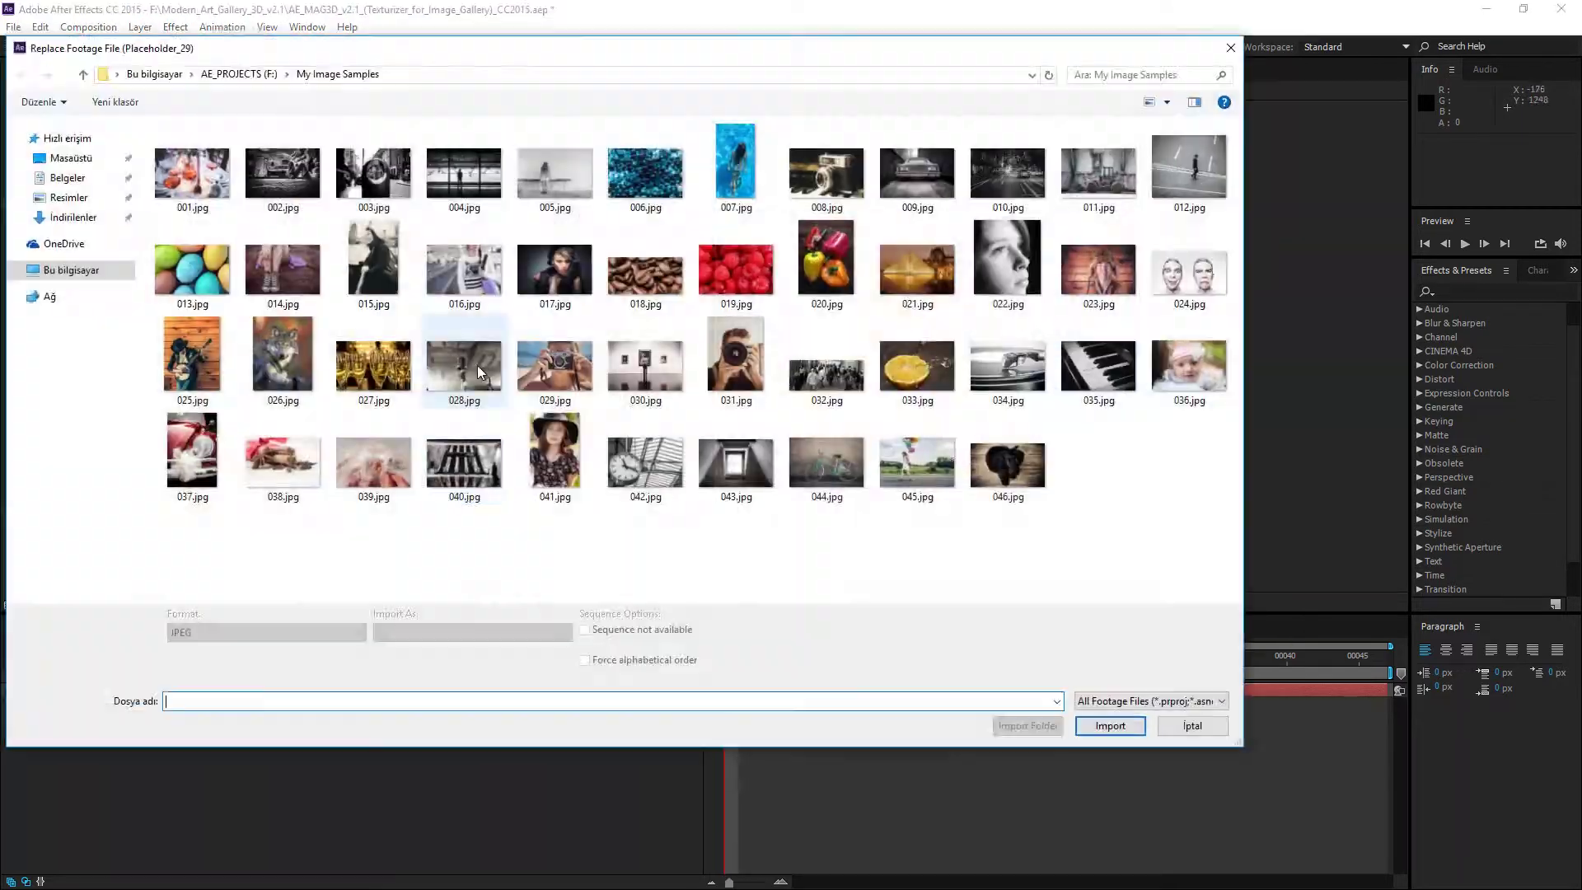
pyautogui.doubleClick(477, 364)
pyautogui.click(906, 391)
pyautogui.doubleClick(906, 391)
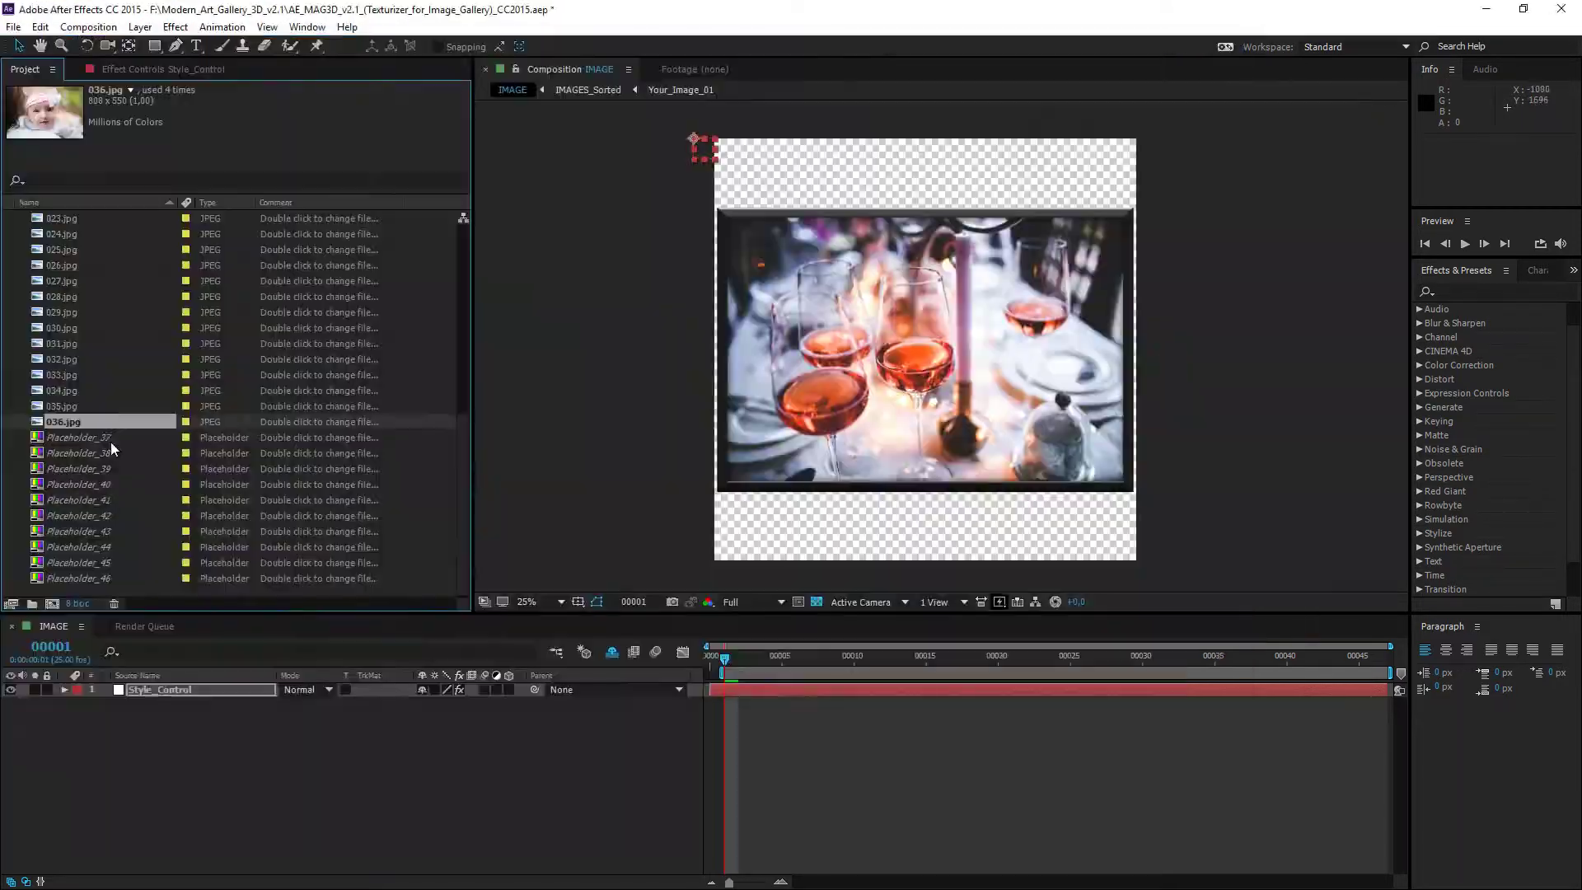
pyautogui.doubleClick(106, 437)
pyautogui.click(555, 474)
pyautogui.doubleClick(554, 473)
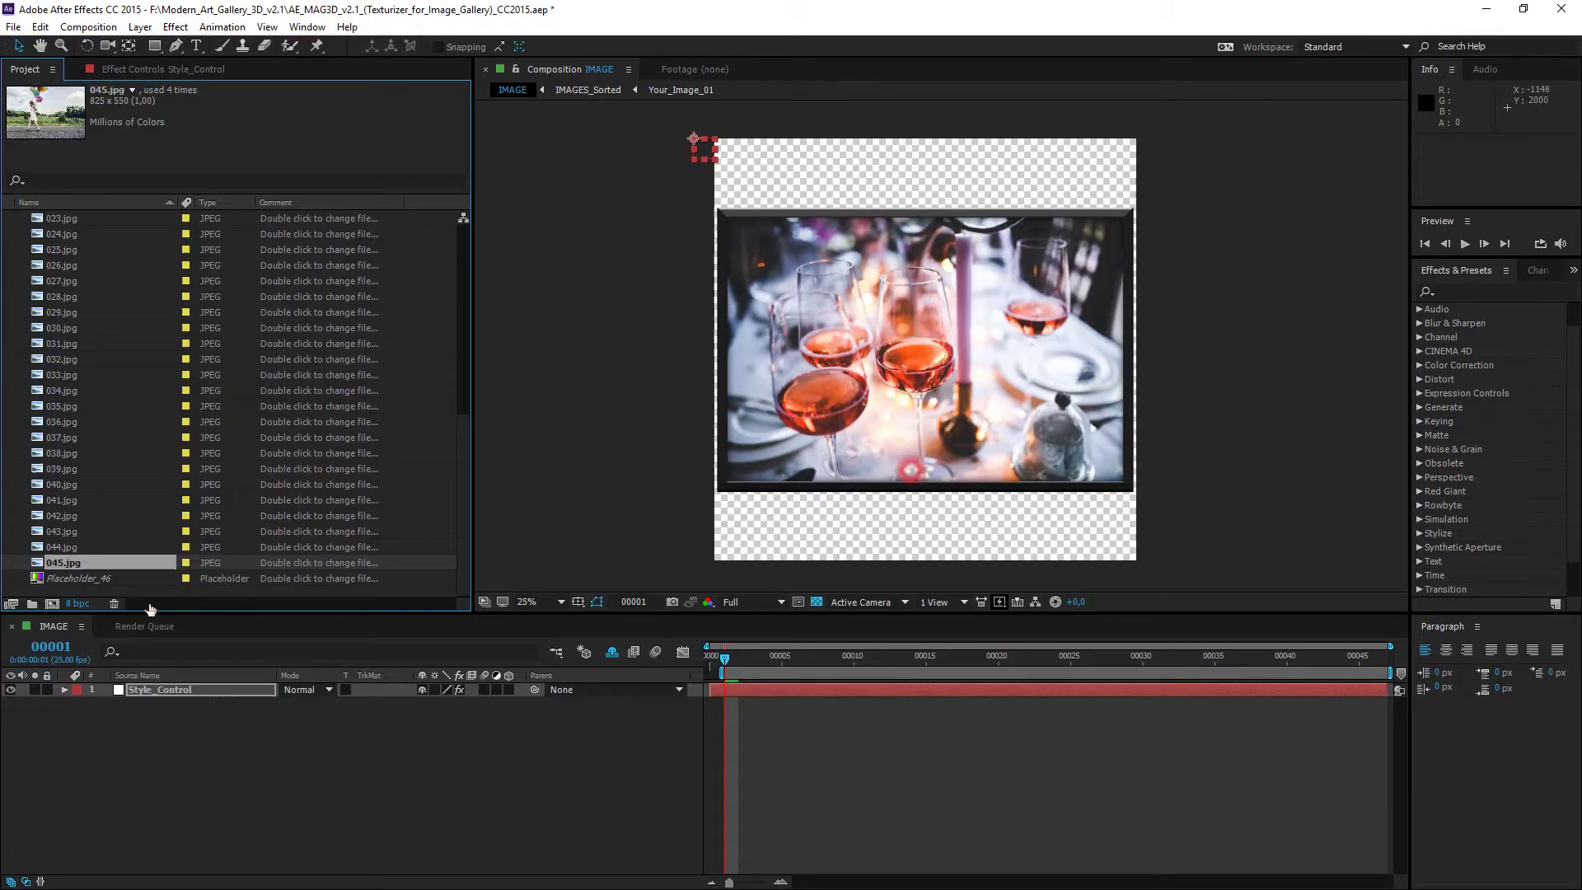
pyautogui.doubleClick(115, 578)
pyautogui.click(1007, 464)
pyautogui.doubleClick(1008, 464)
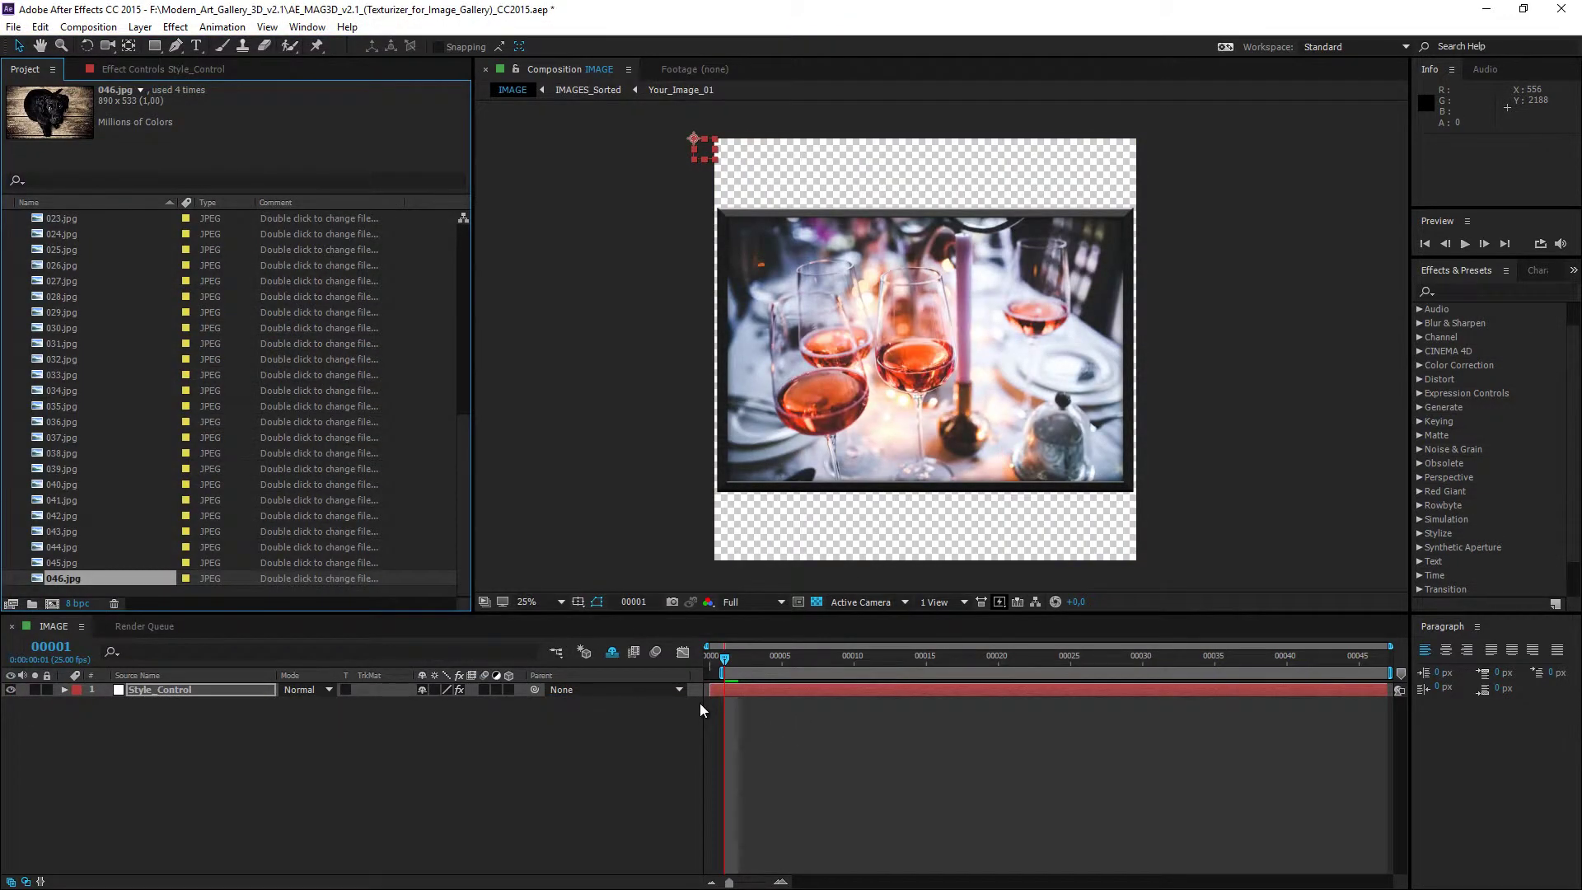
# Preview frames 5 through 18 to confirm differing photos, return to frame 1, and show the Render Queue.
pyautogui.click(783, 656)
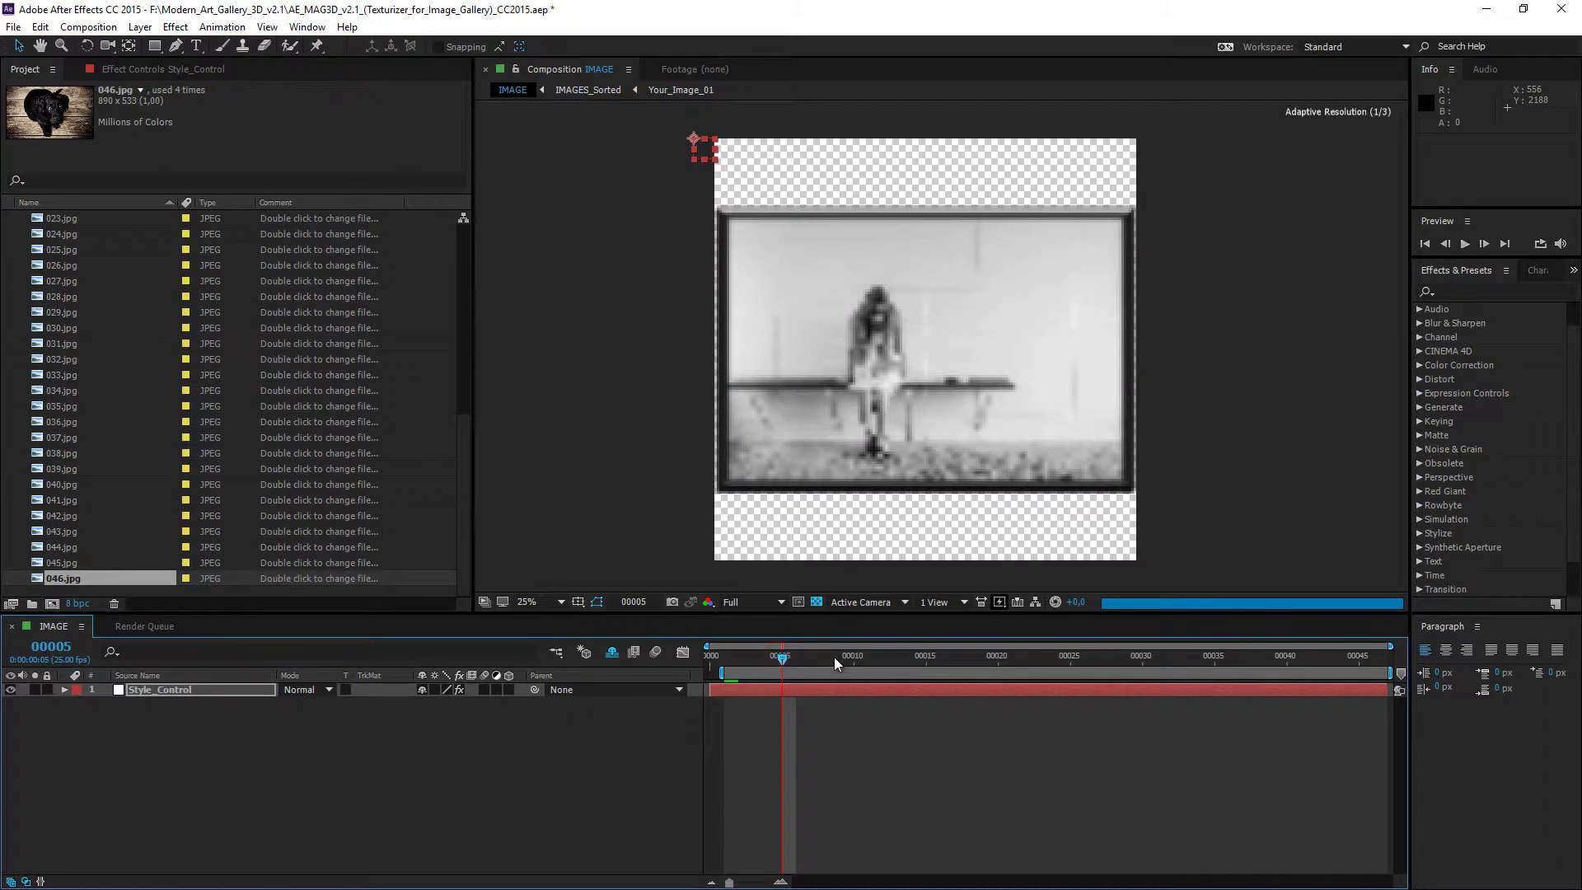
pyautogui.click(834, 656)
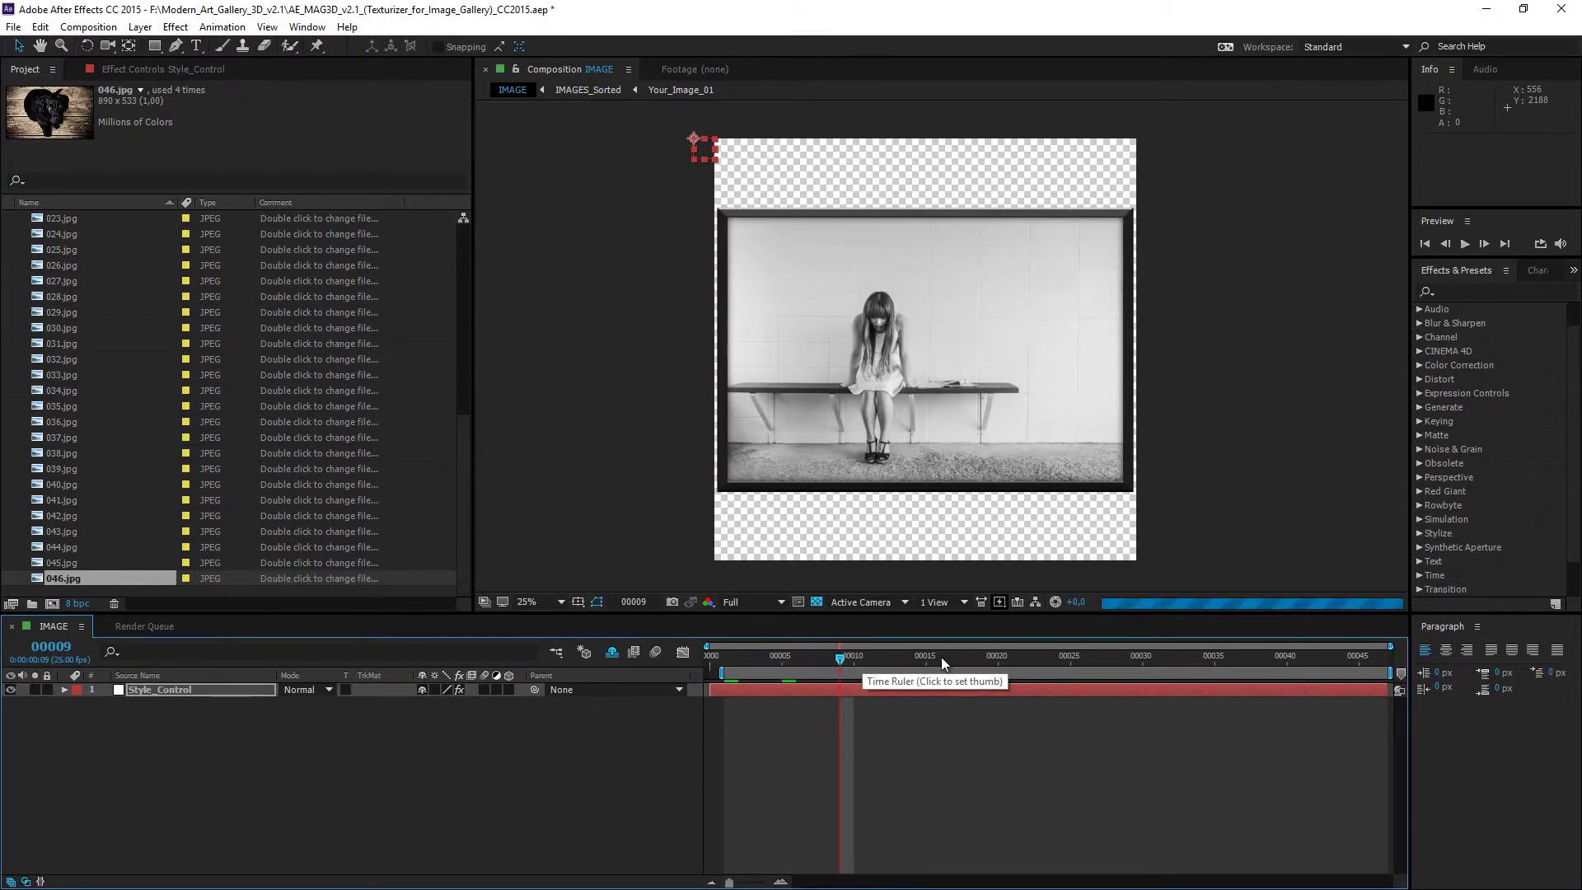
pyautogui.click(917, 656)
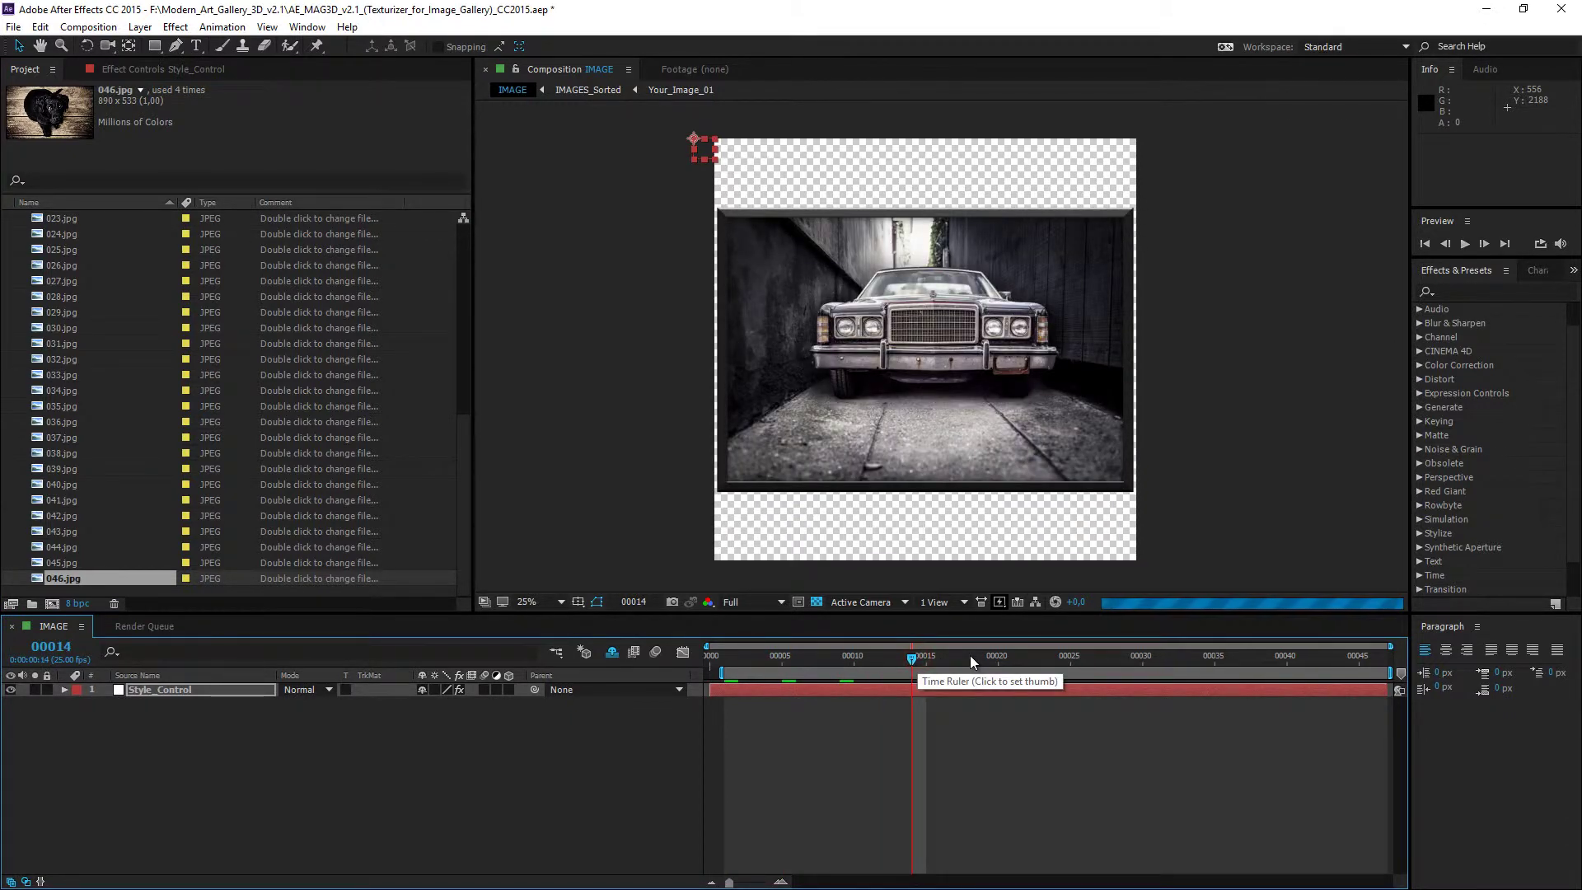
pyautogui.click(969, 656)
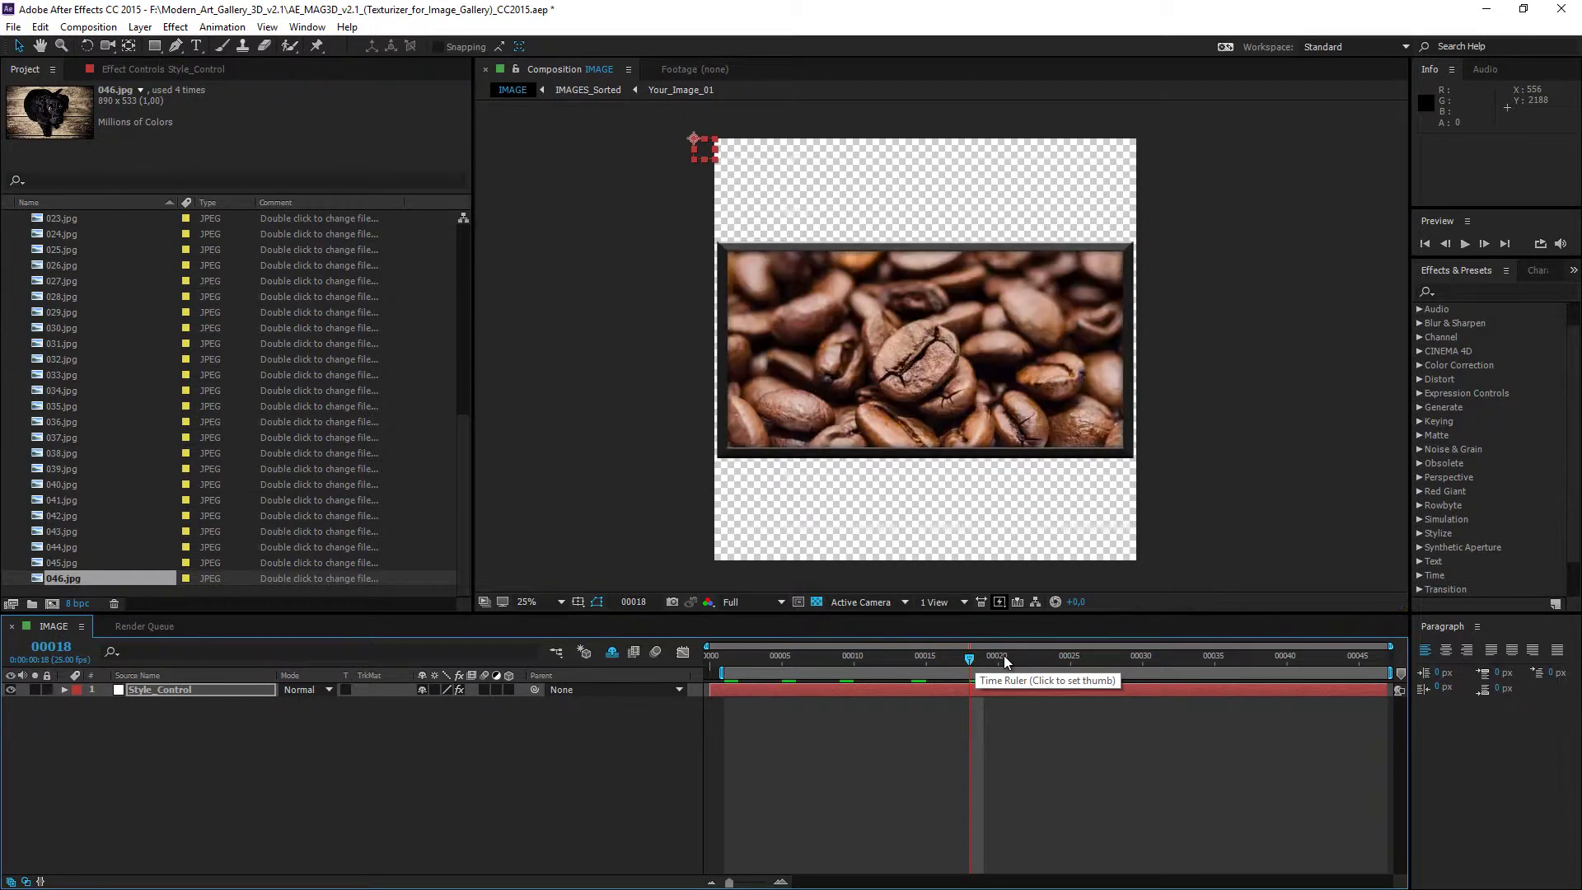
pyautogui.click(1004, 656)
pyautogui.click(946, 656)
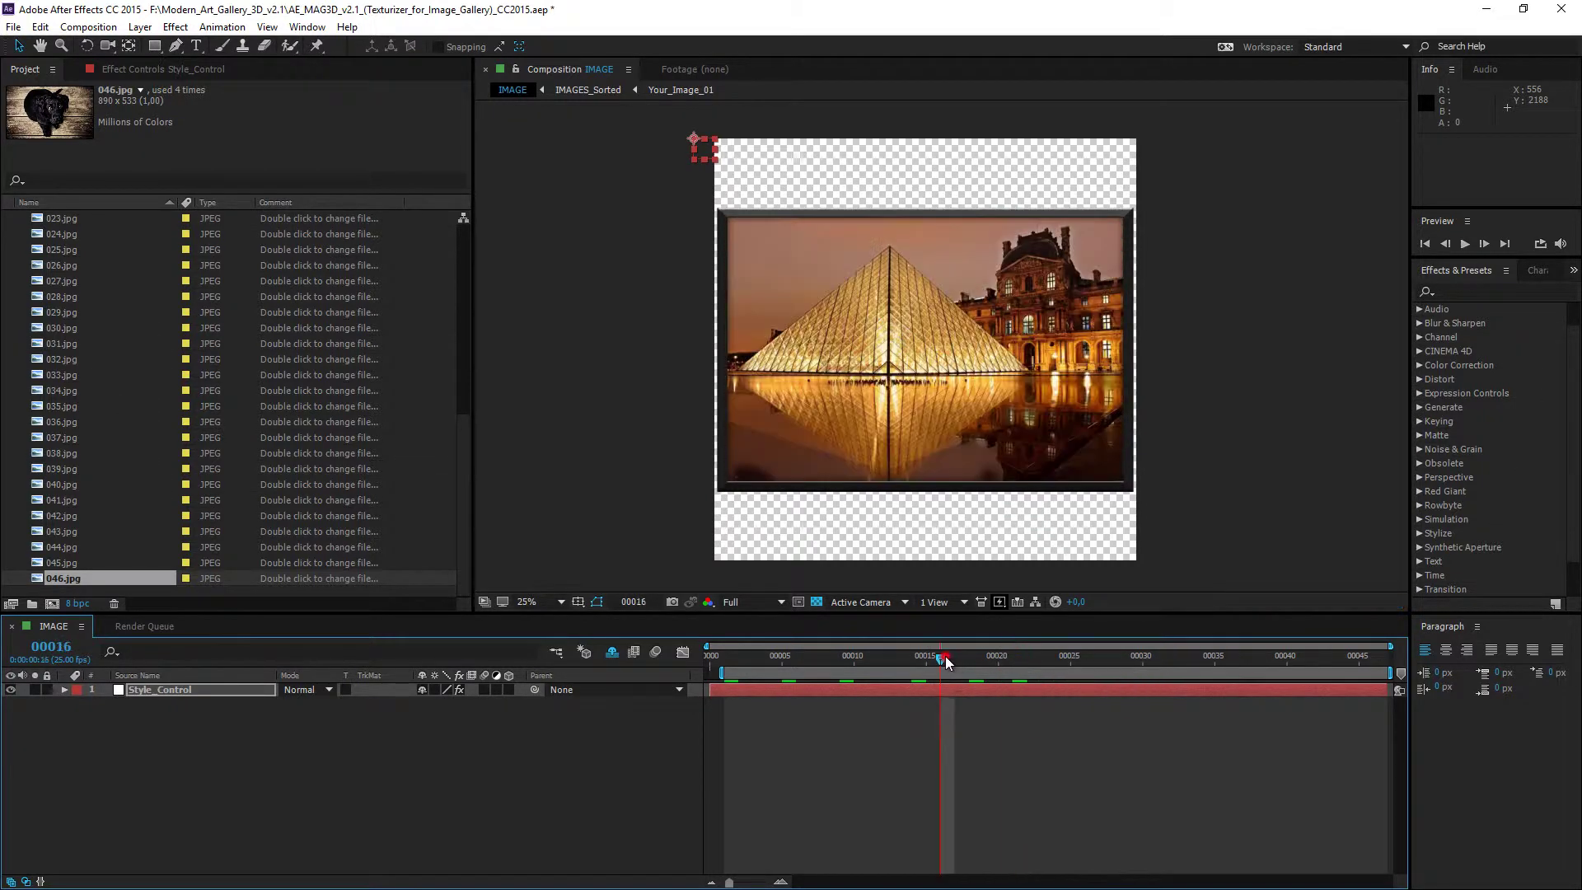
pyautogui.click(868, 657)
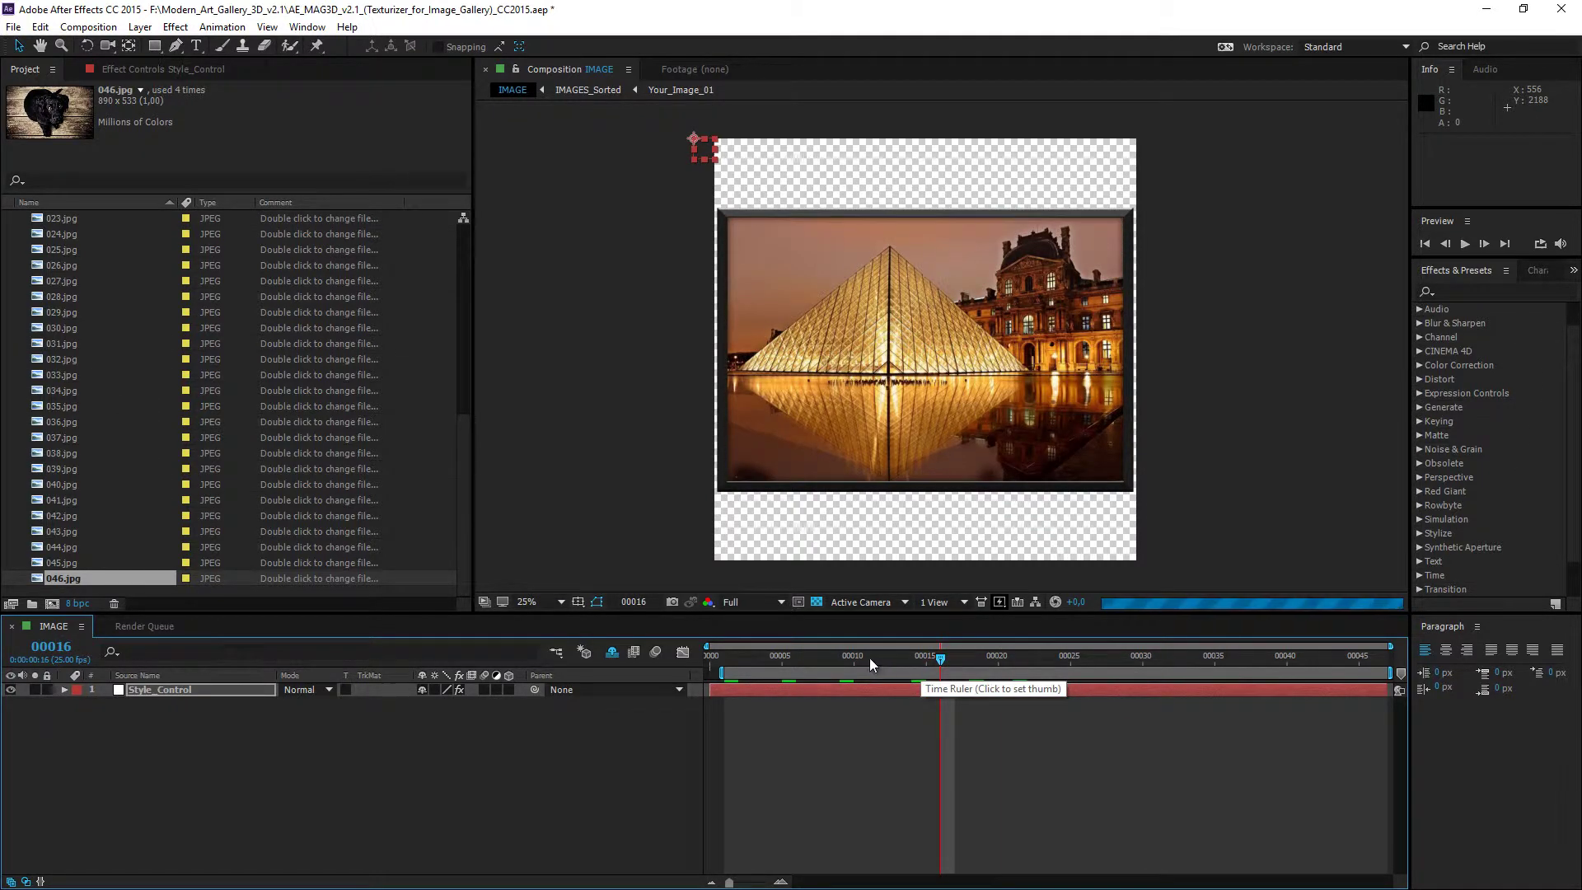
pyautogui.click(812, 657)
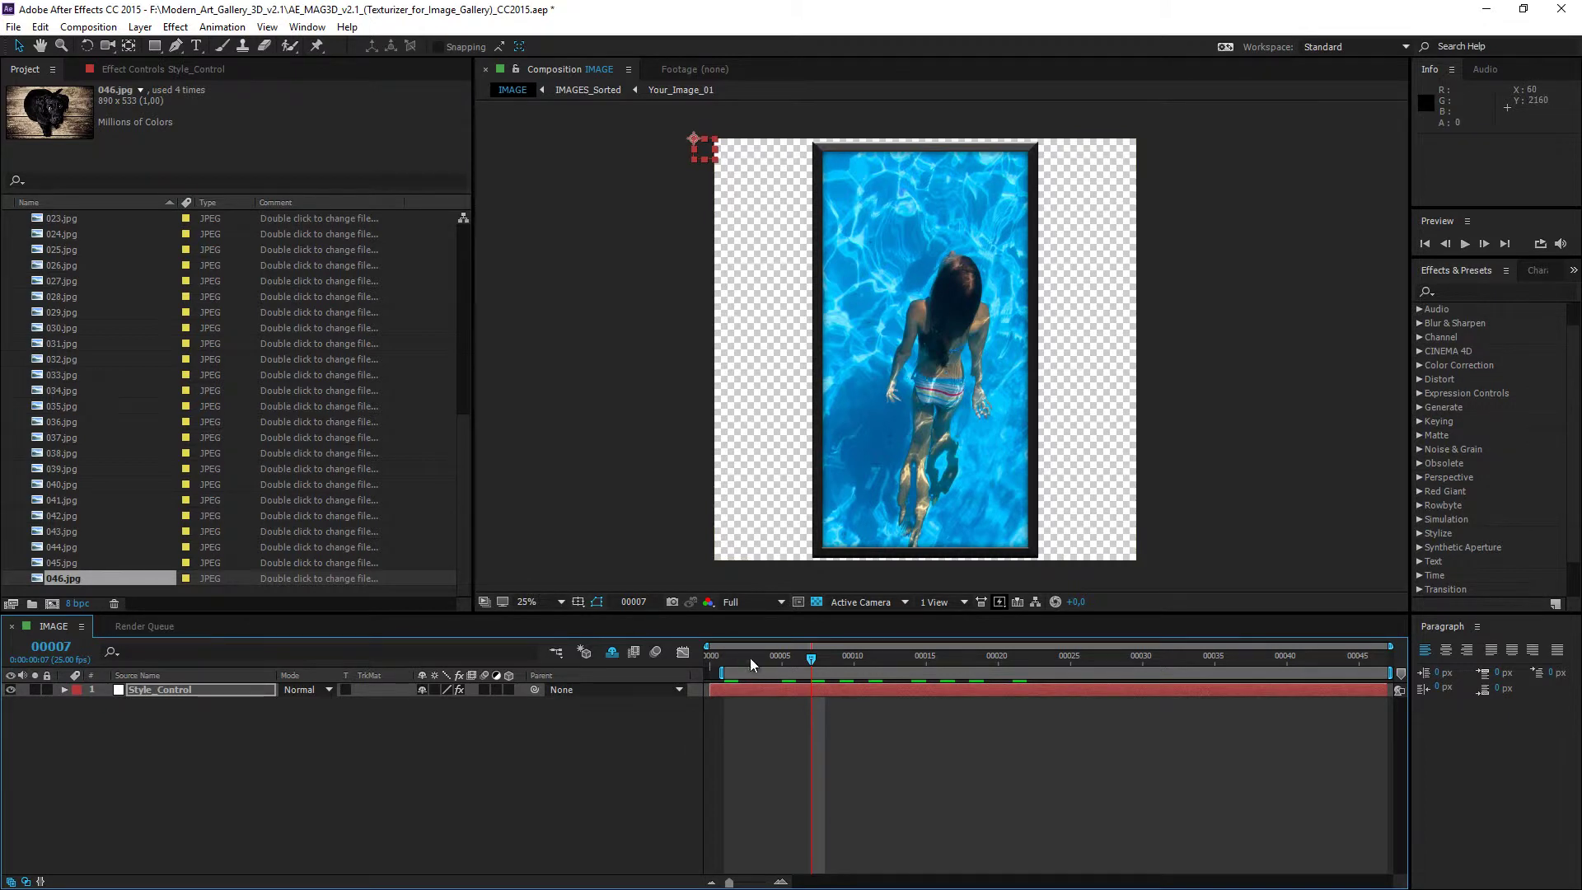
pyautogui.click(728, 656)
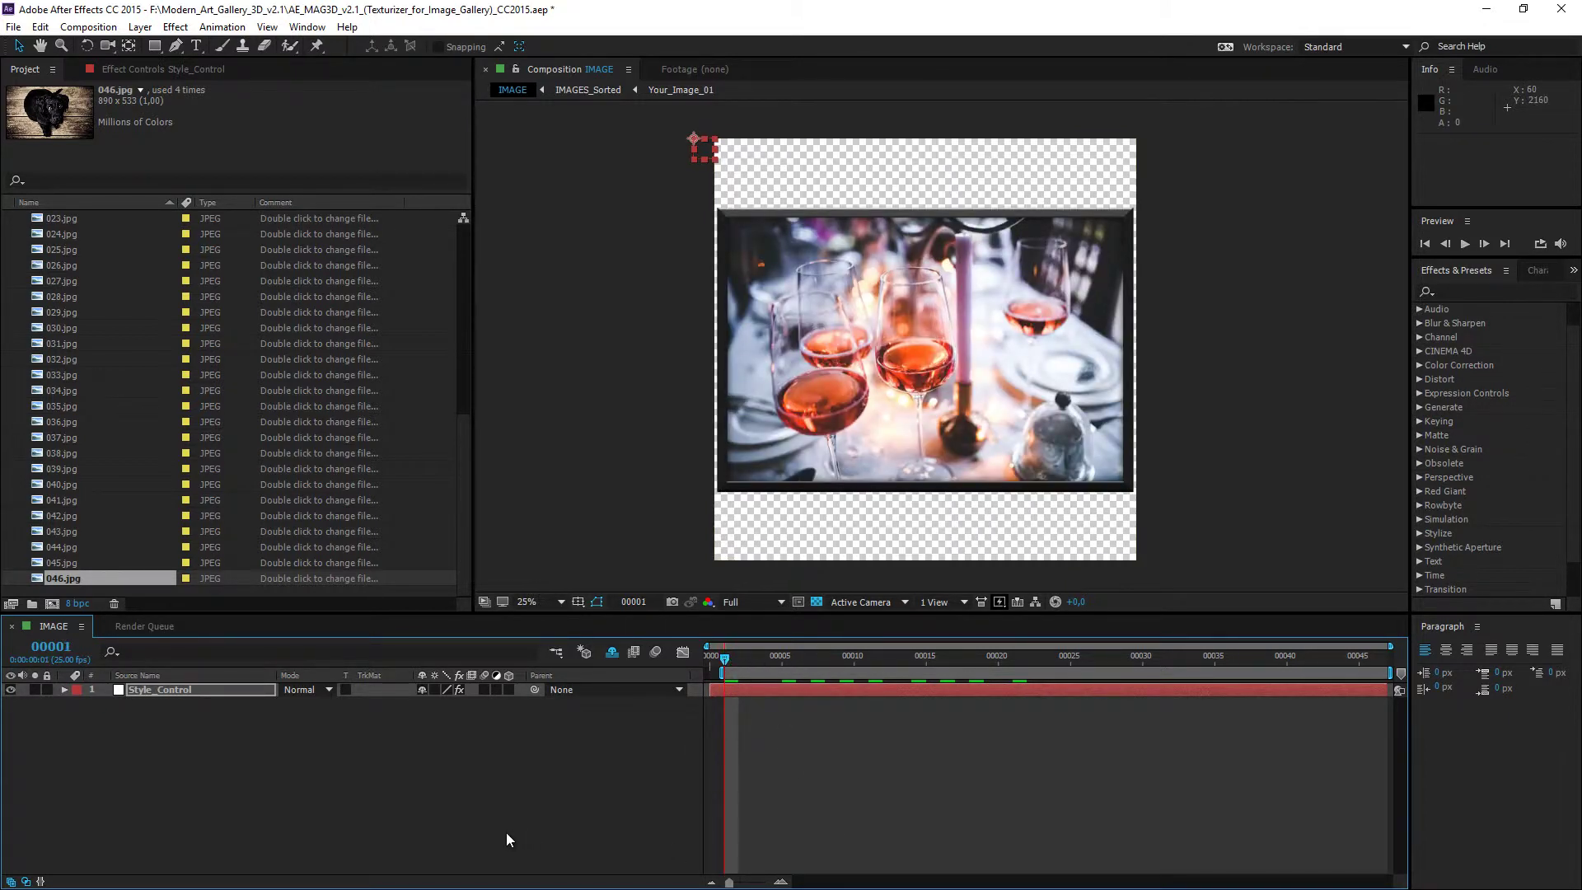
pyautogui.click(138, 626)
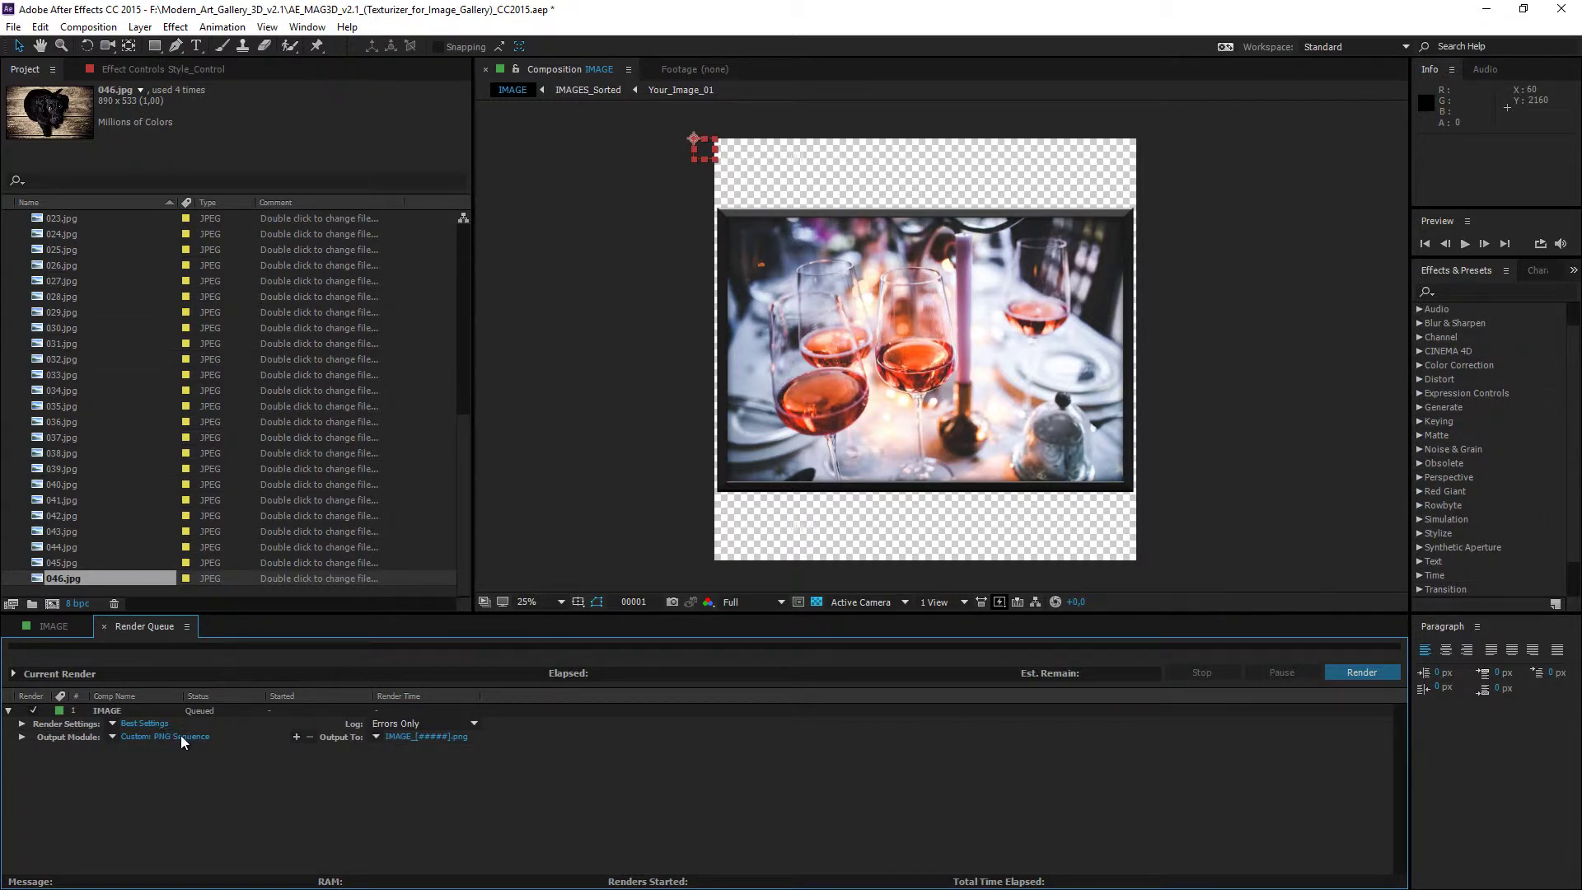
# Confirm the Custom: PNG Sequence output is RGB + Alpha, cancel, and switch to the project folder.
pyautogui.click(150, 735)
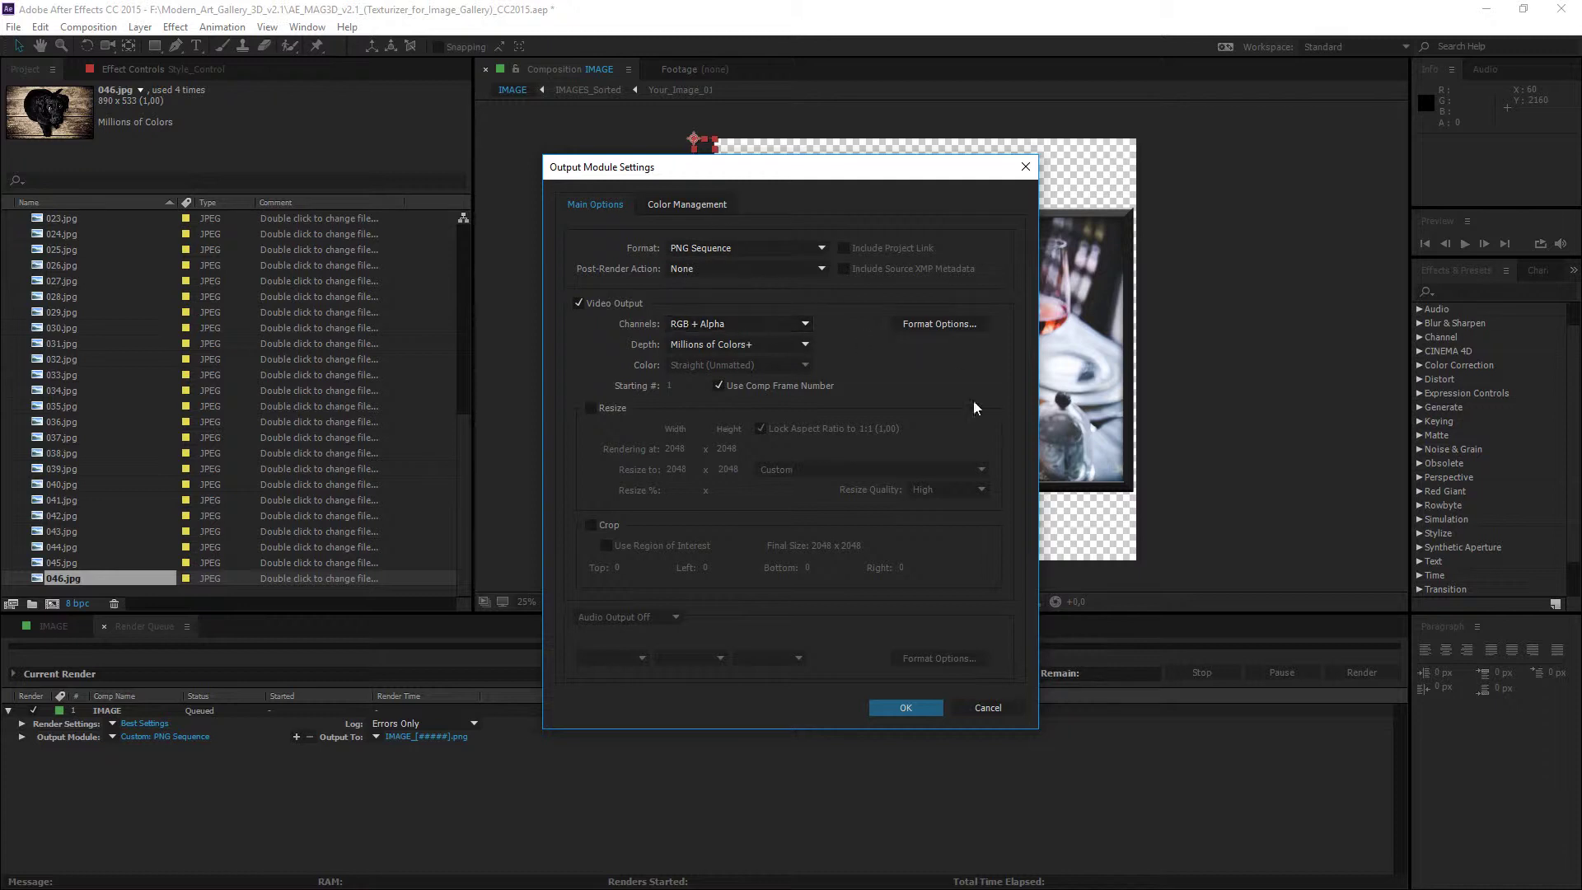
pyautogui.click(999, 710)
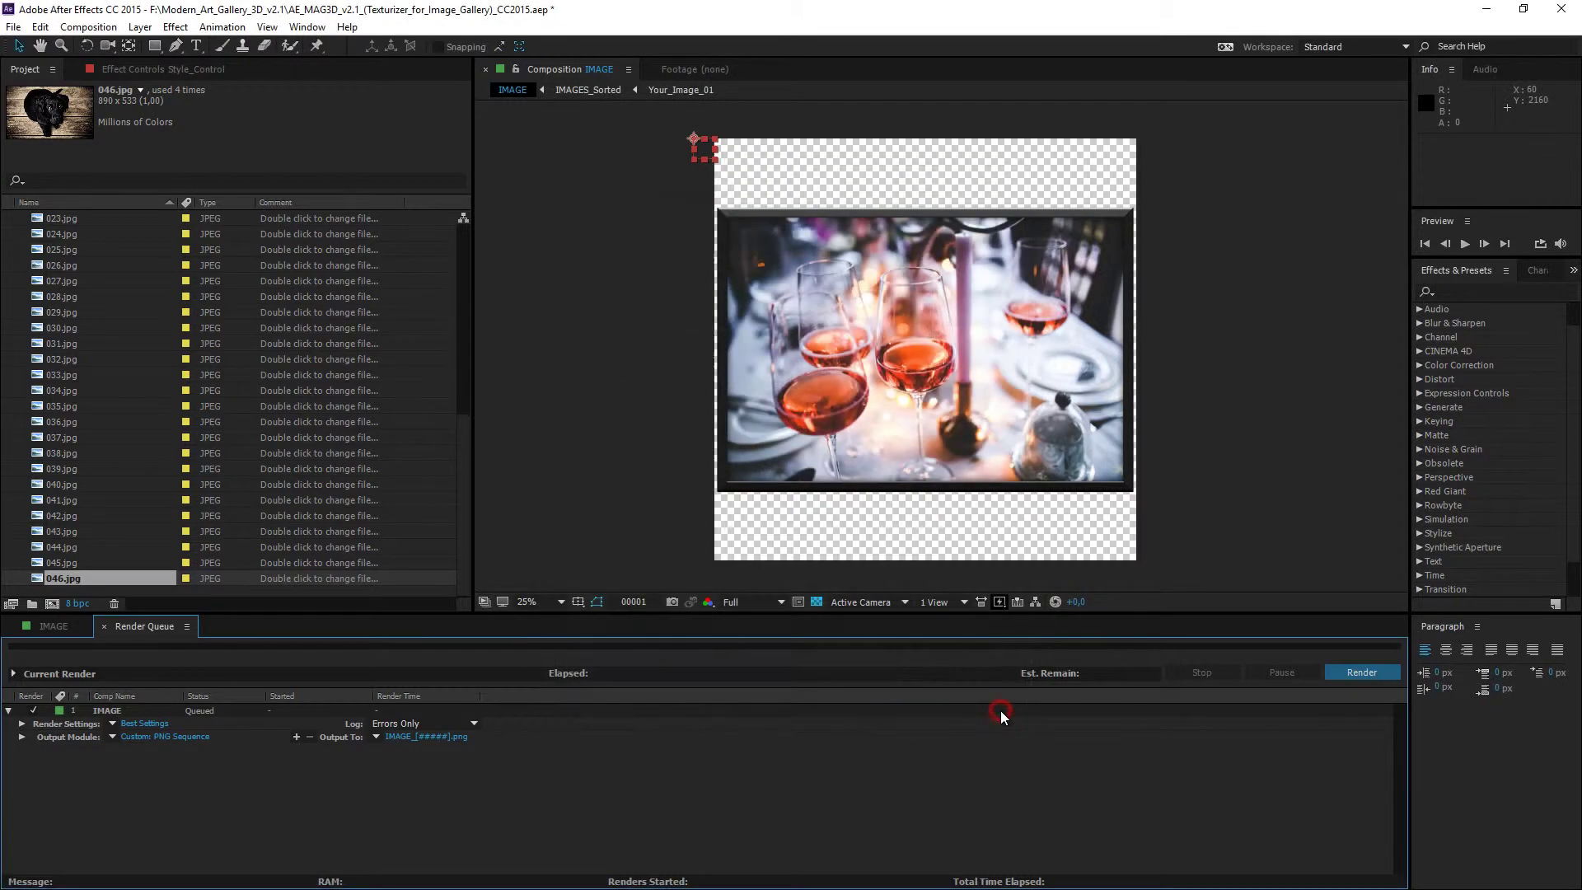
pyautogui.hotkey('alt', 'Tab')
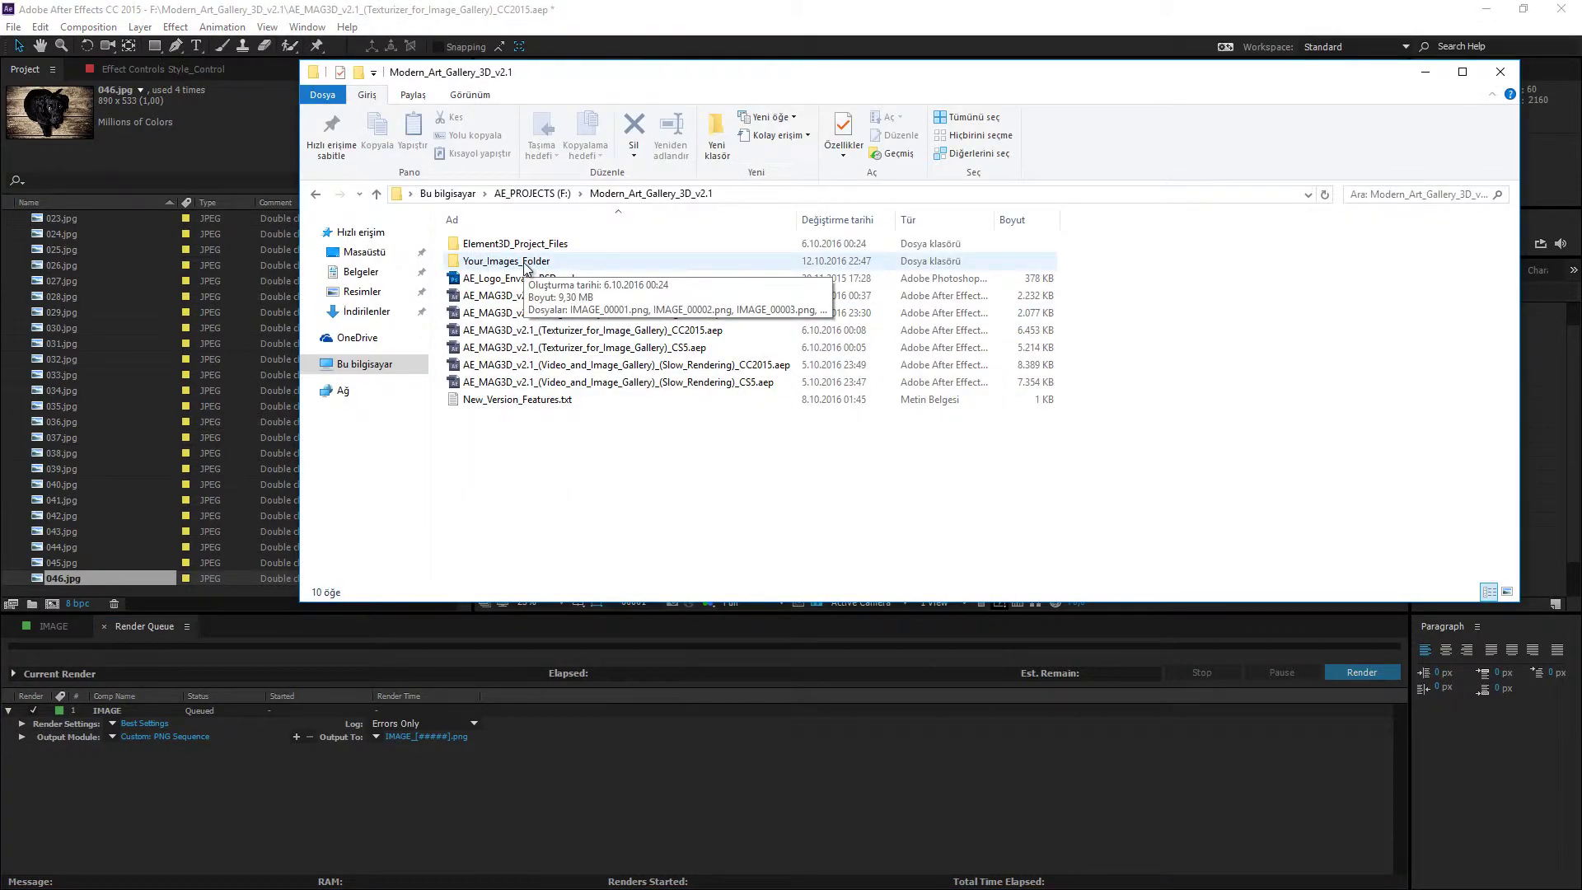
# Open Your_Images_Folder to review the 46 IMAGE_000xx.png files still showing EMPTY IMAGE.
pyautogui.doubleClick(525, 262)
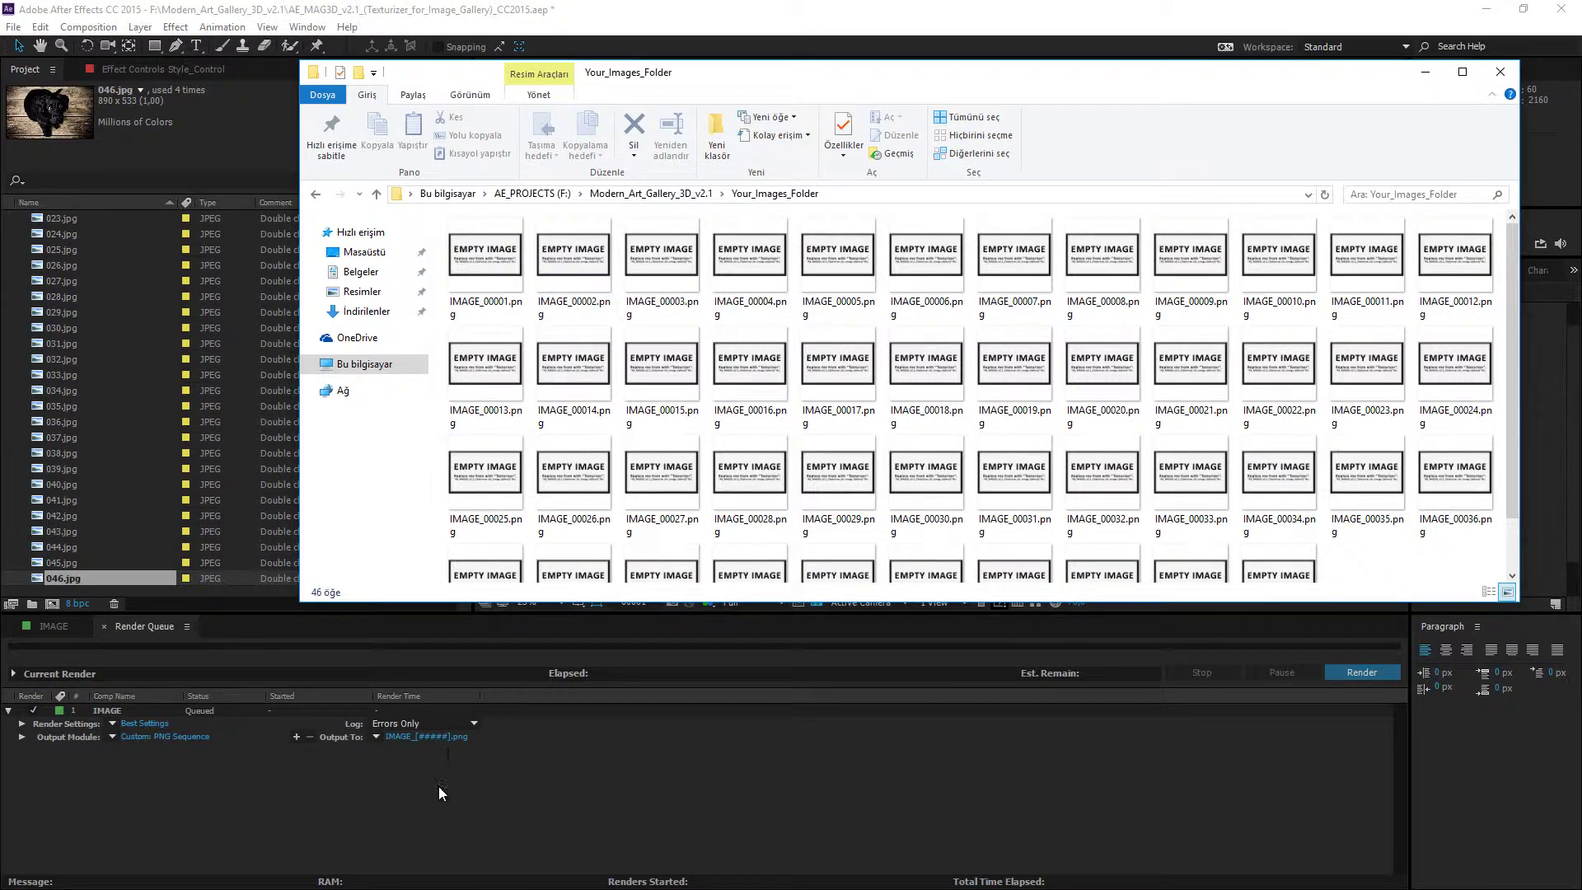
# Render the IMAGE comp to IMAGE_[#####].png in Your_Images_Folder, overwriting the placeholder files.
pyautogui.click(443, 737)
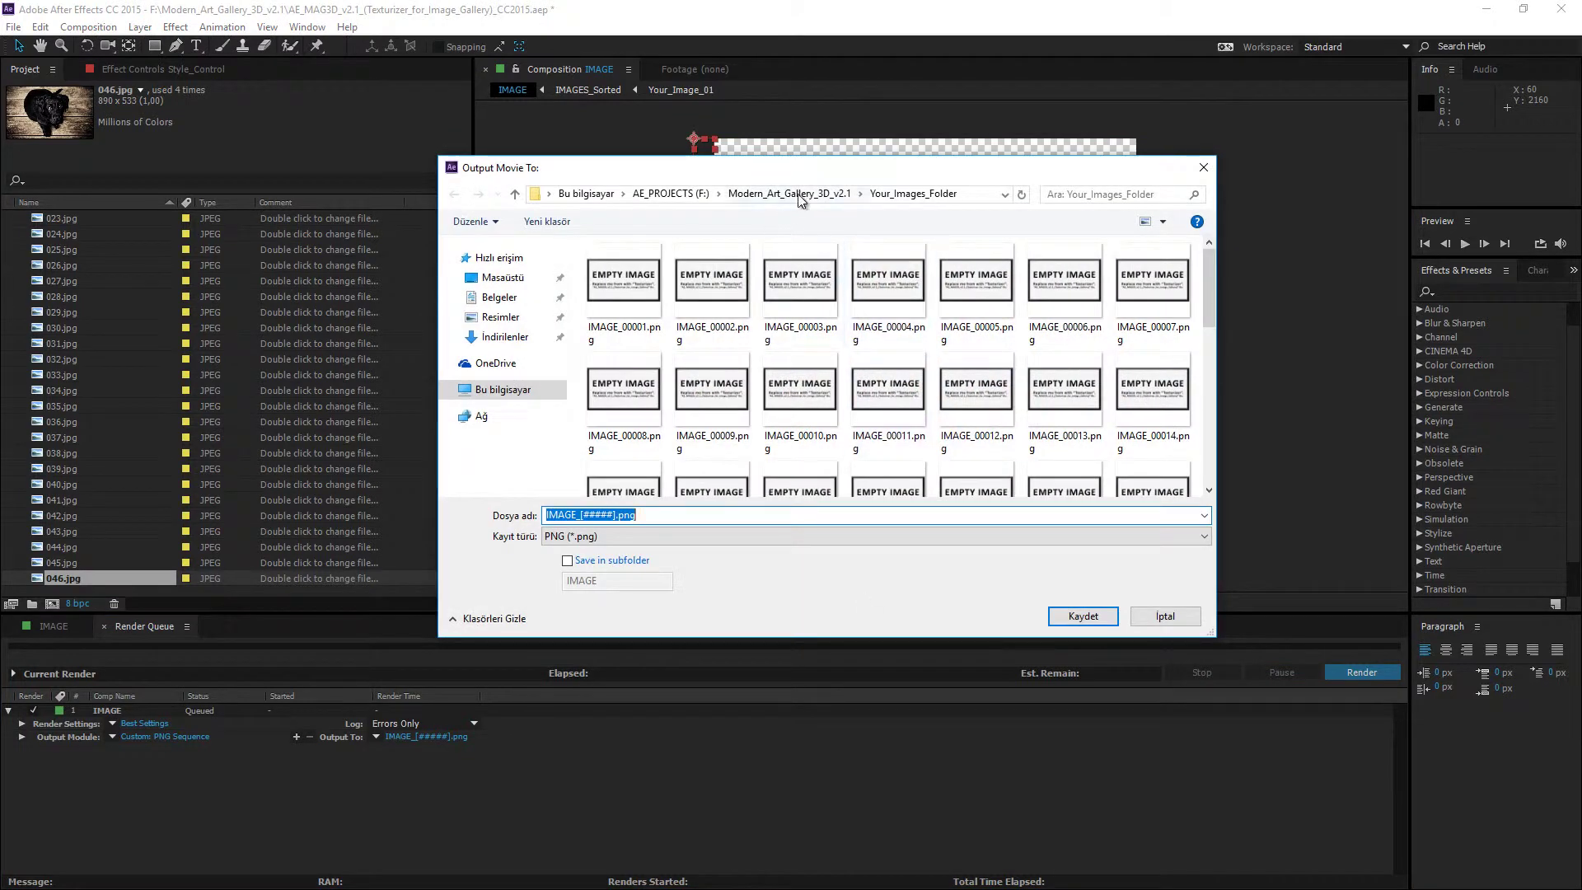
pyautogui.click(1083, 616)
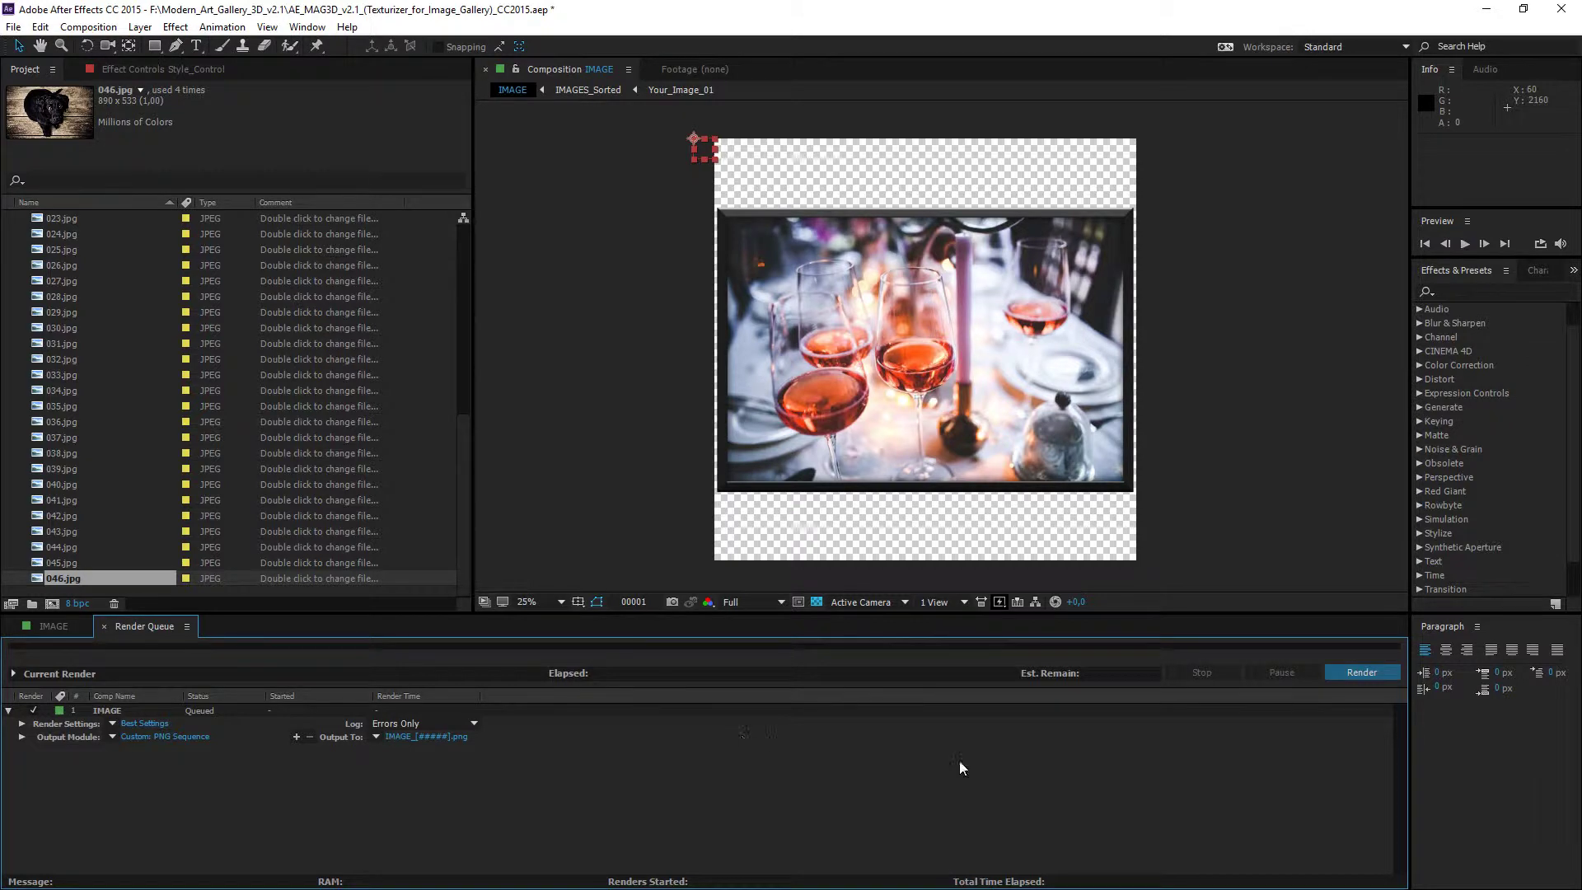
pyautogui.click(1363, 674)
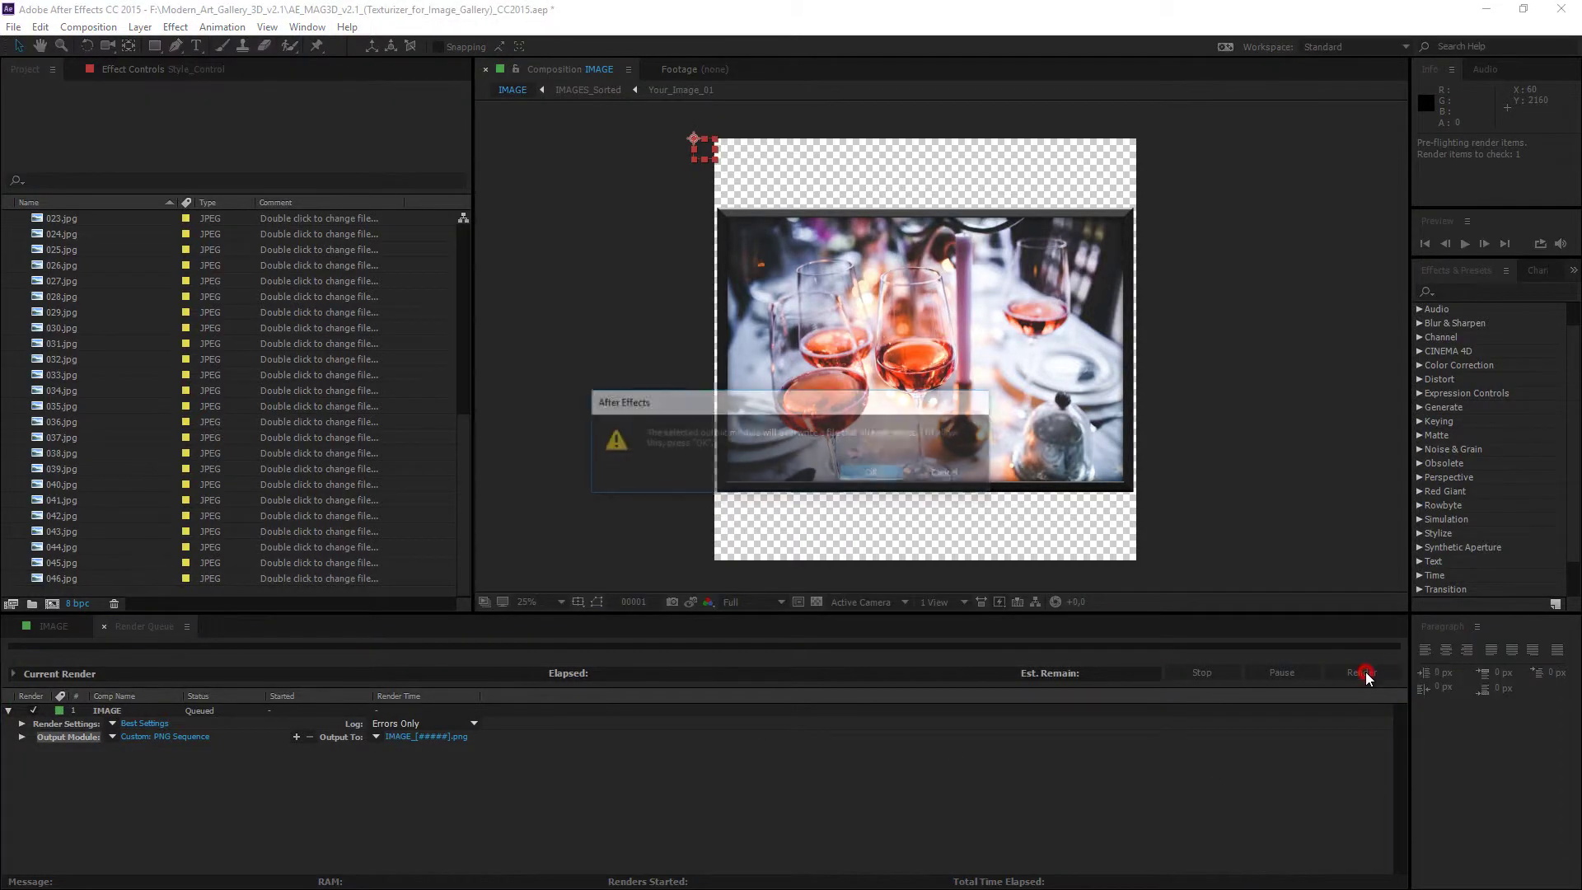
pyautogui.click(867, 476)
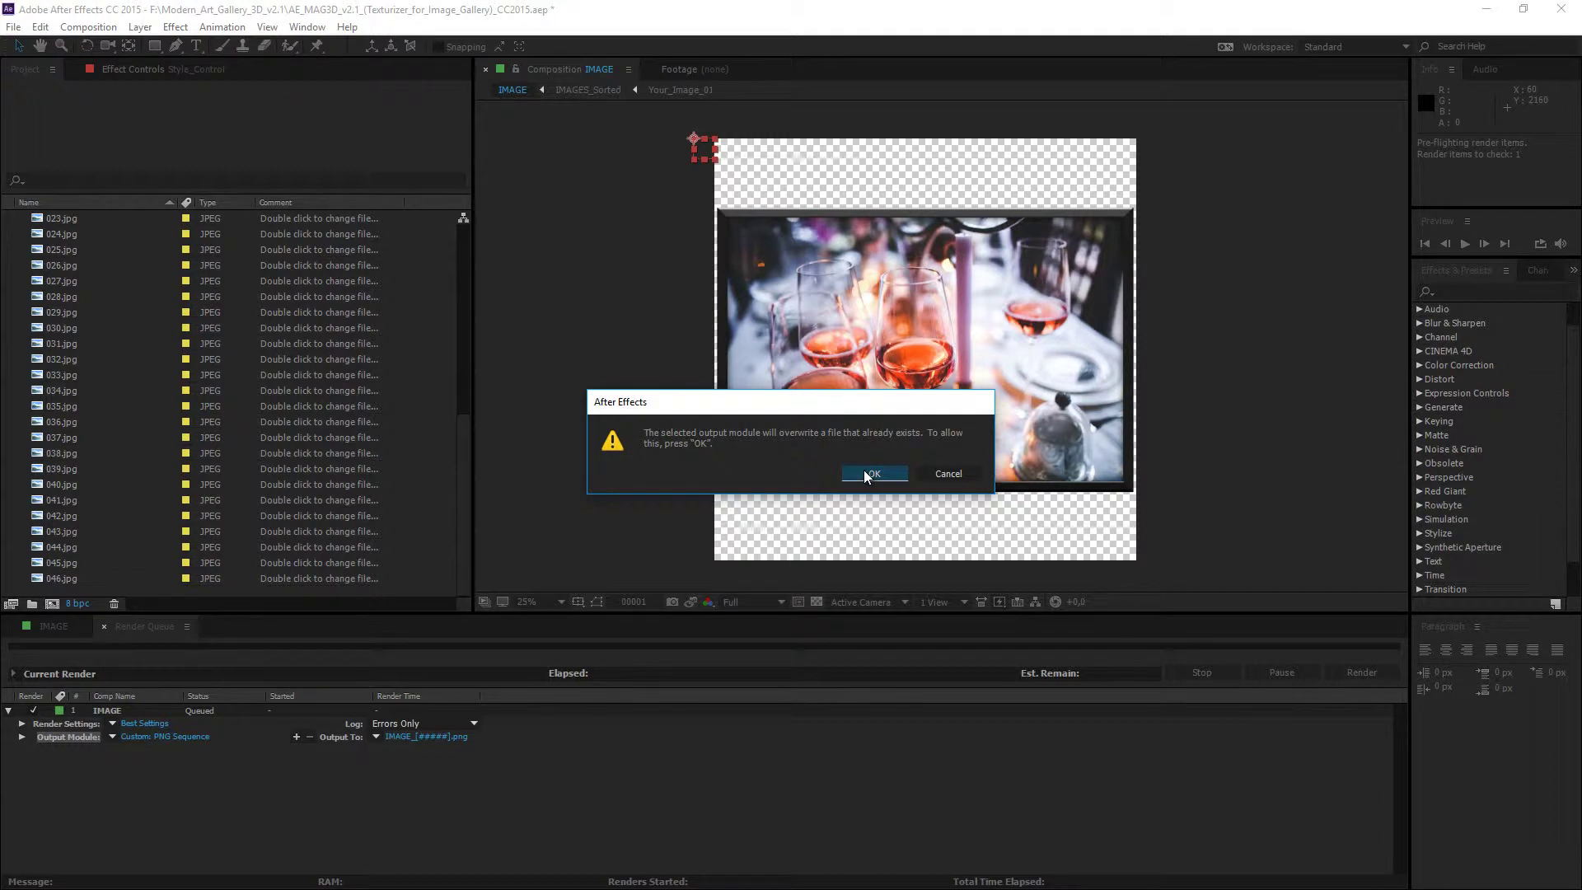
pyautogui.click(865, 475)
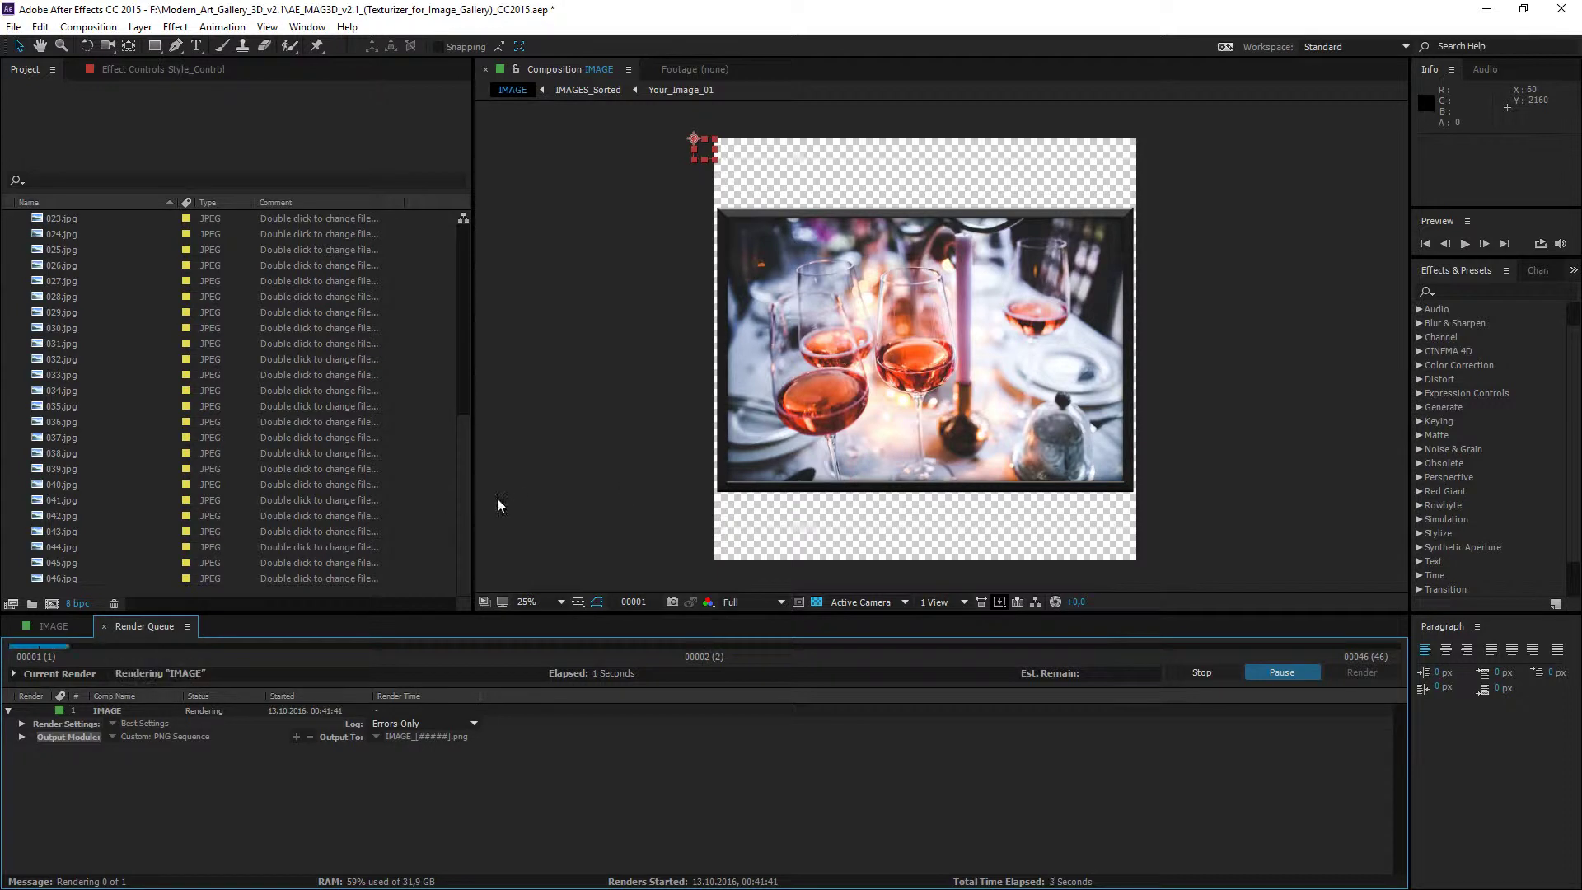
# Watch the output folder's 46 PNGs turn into gallery photos until the render shows Done.
pyautogui.hotkey('alt', 'Tab')
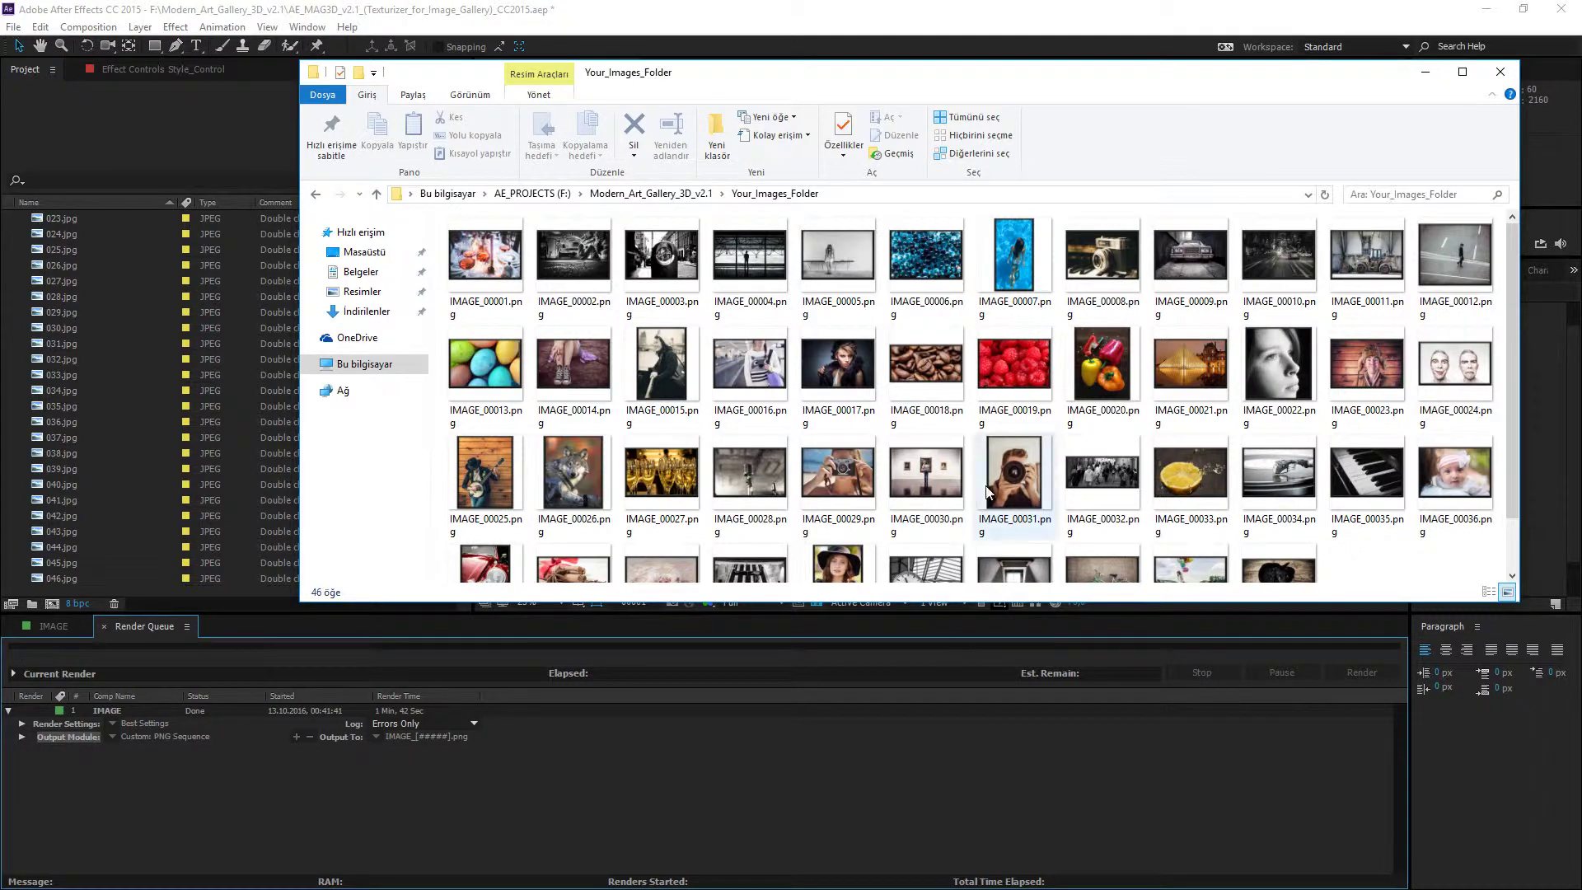
# Save the texturizer project and close it.
pyautogui.click(85, 113)
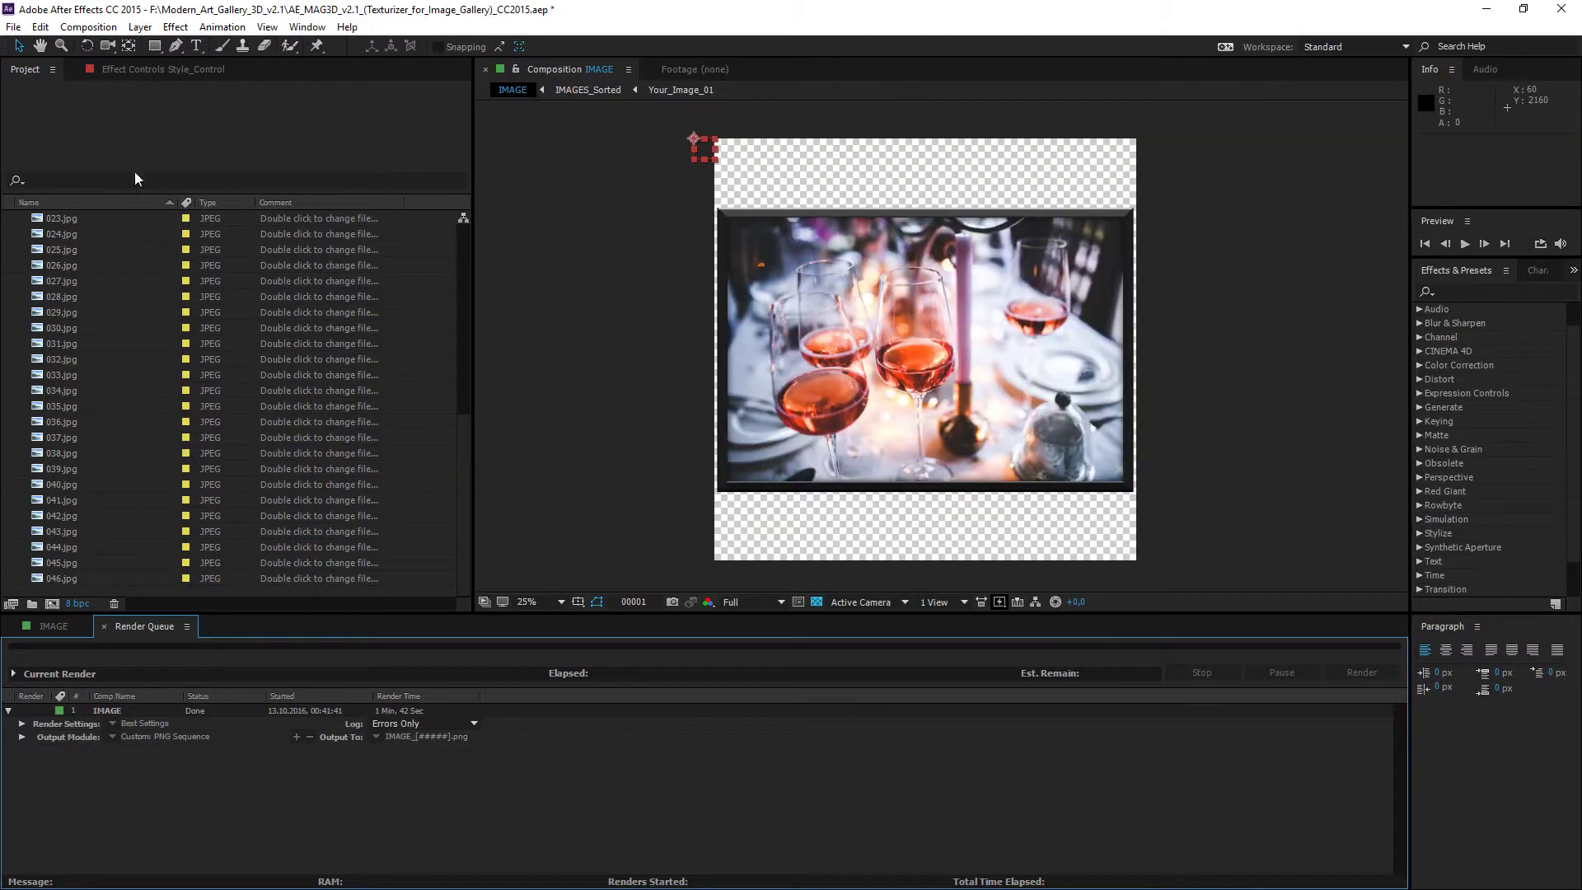
pyautogui.click(14, 27)
pyautogui.click(69, 178)
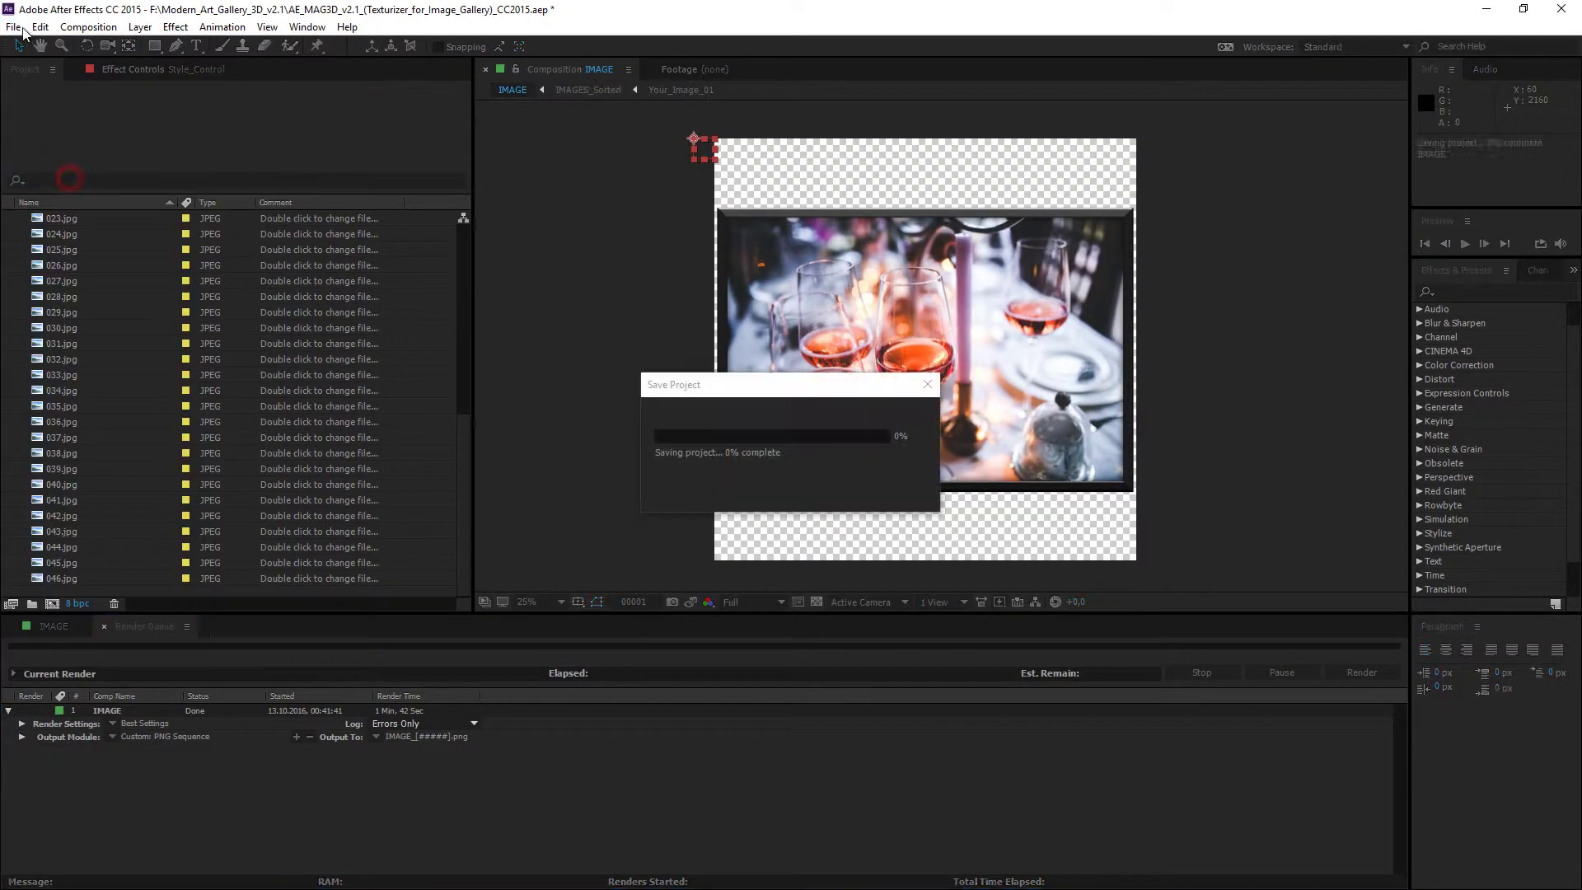
pyautogui.click(14, 27)
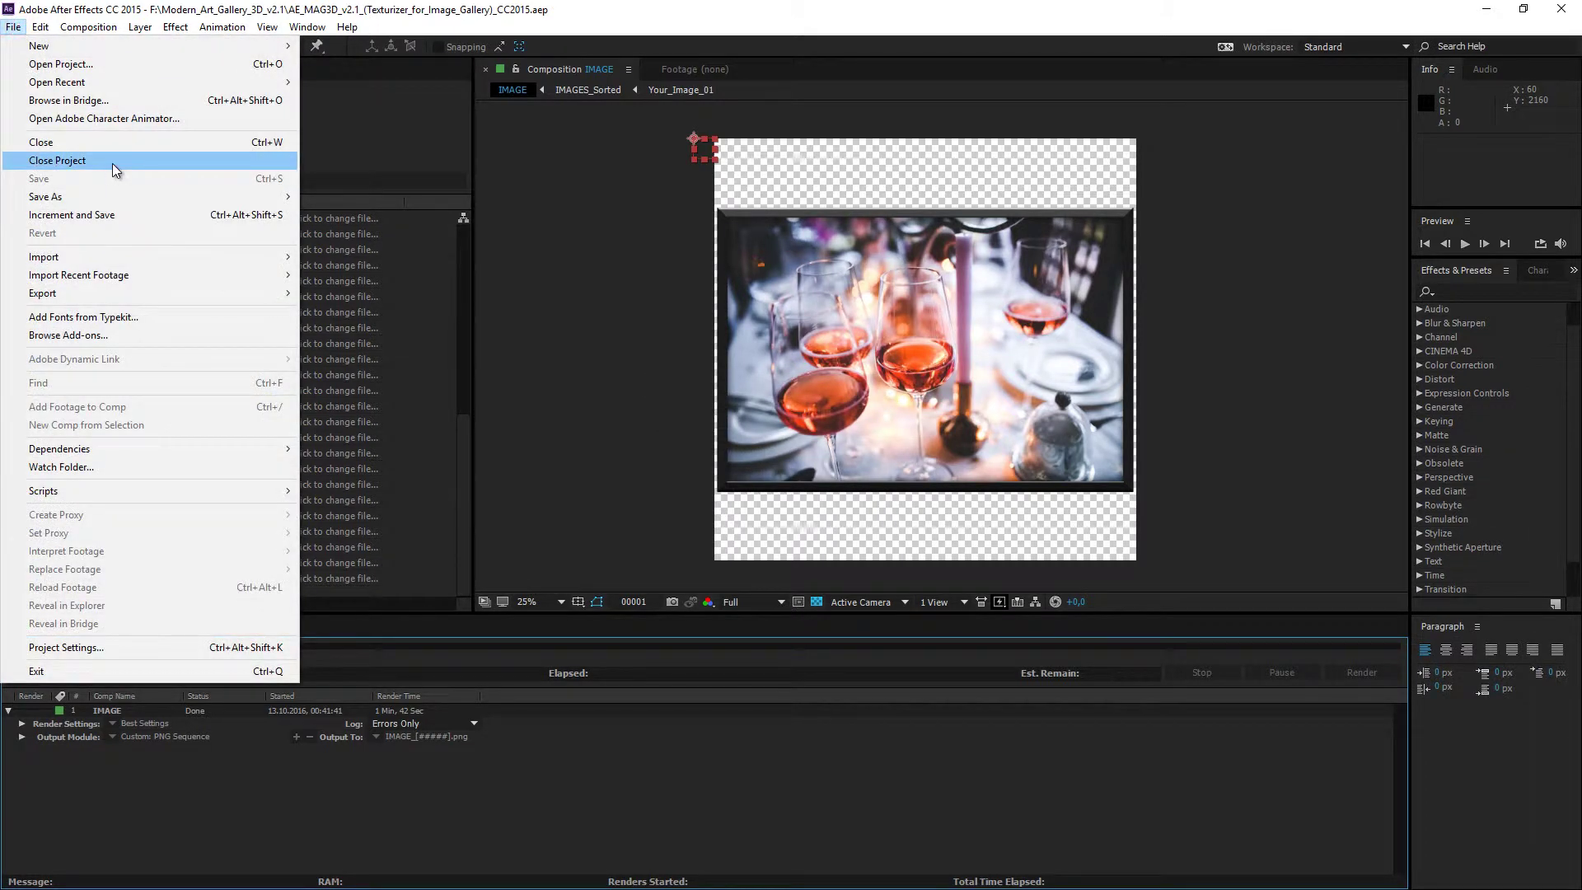
pyautogui.click(115, 161)
# Open AE_MAG3D_v2.1_(Image_Gallery)_(Fast_Rendering)_CC2015.aep.
pyautogui.click(14, 28)
pyautogui.click(52, 64)
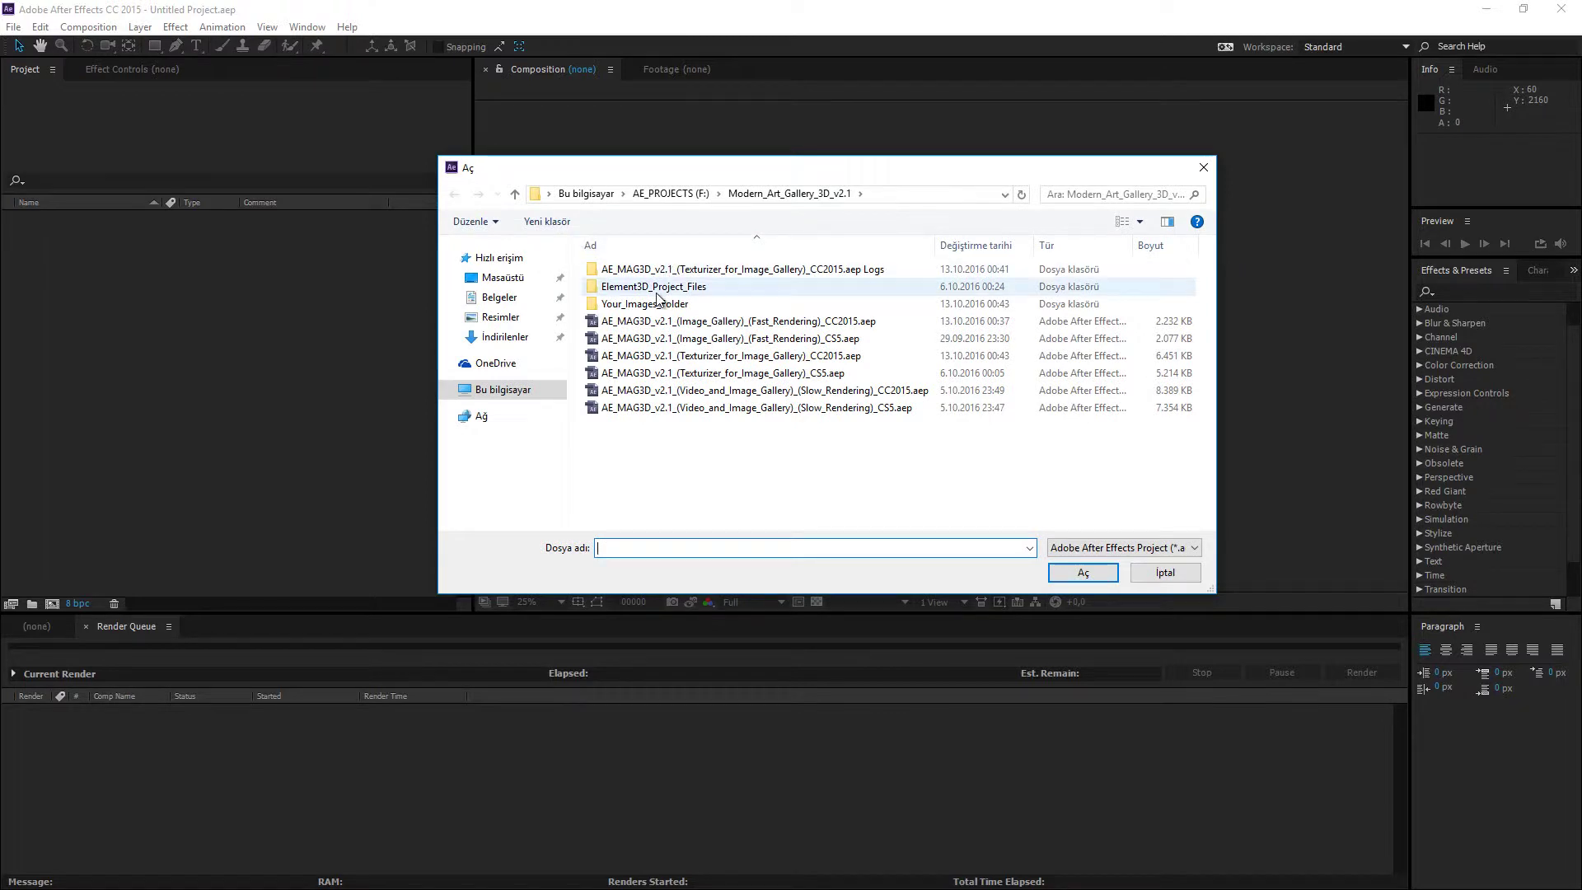
pyautogui.click(725, 321)
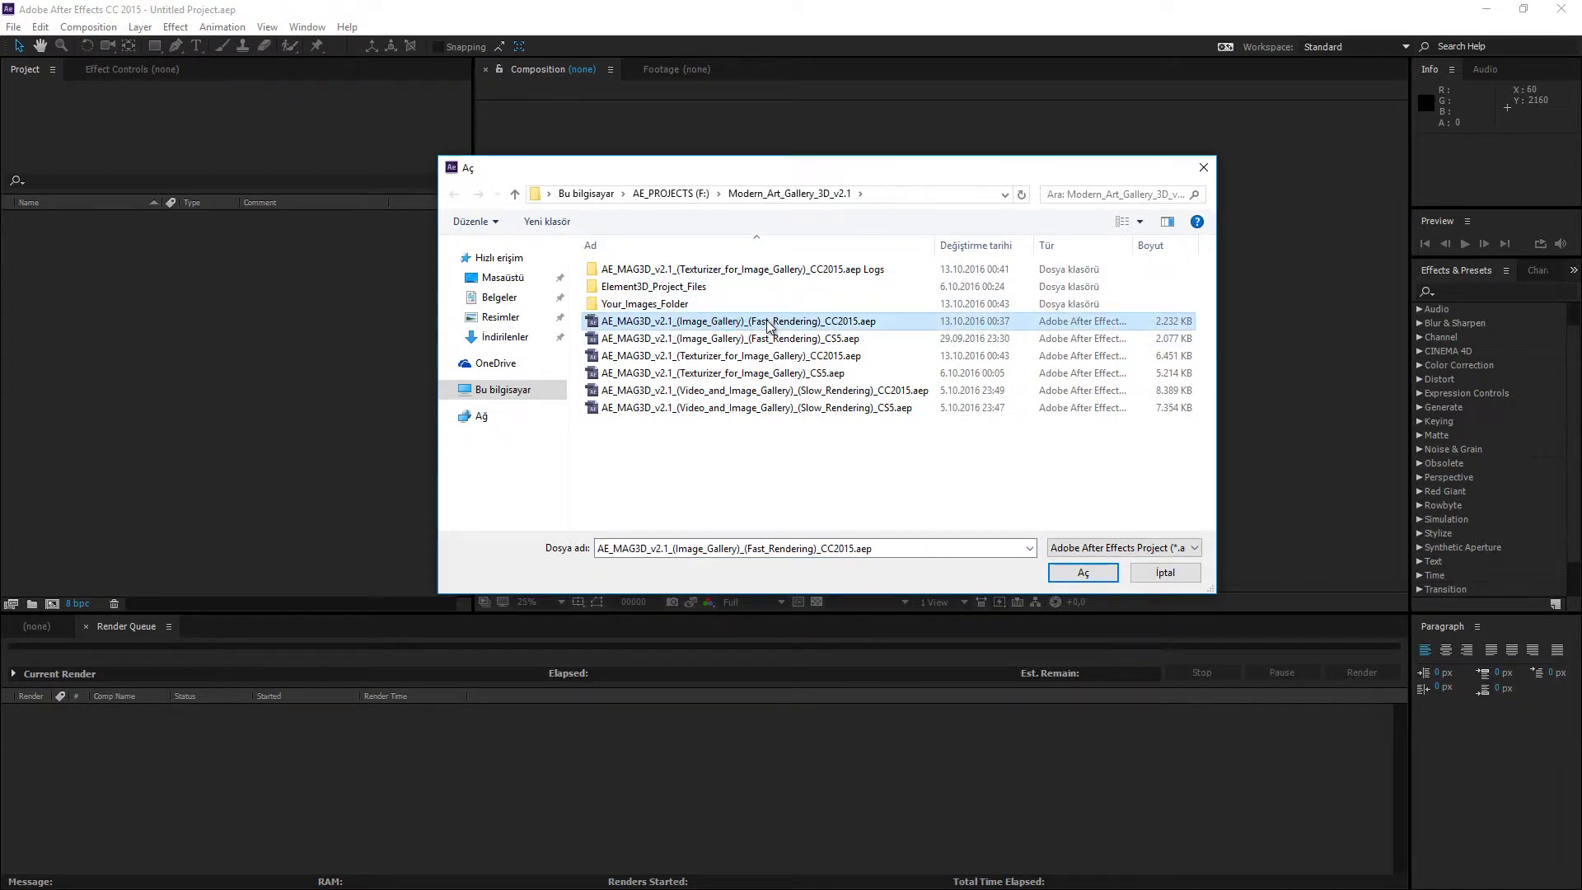
pyautogui.click(1076, 571)
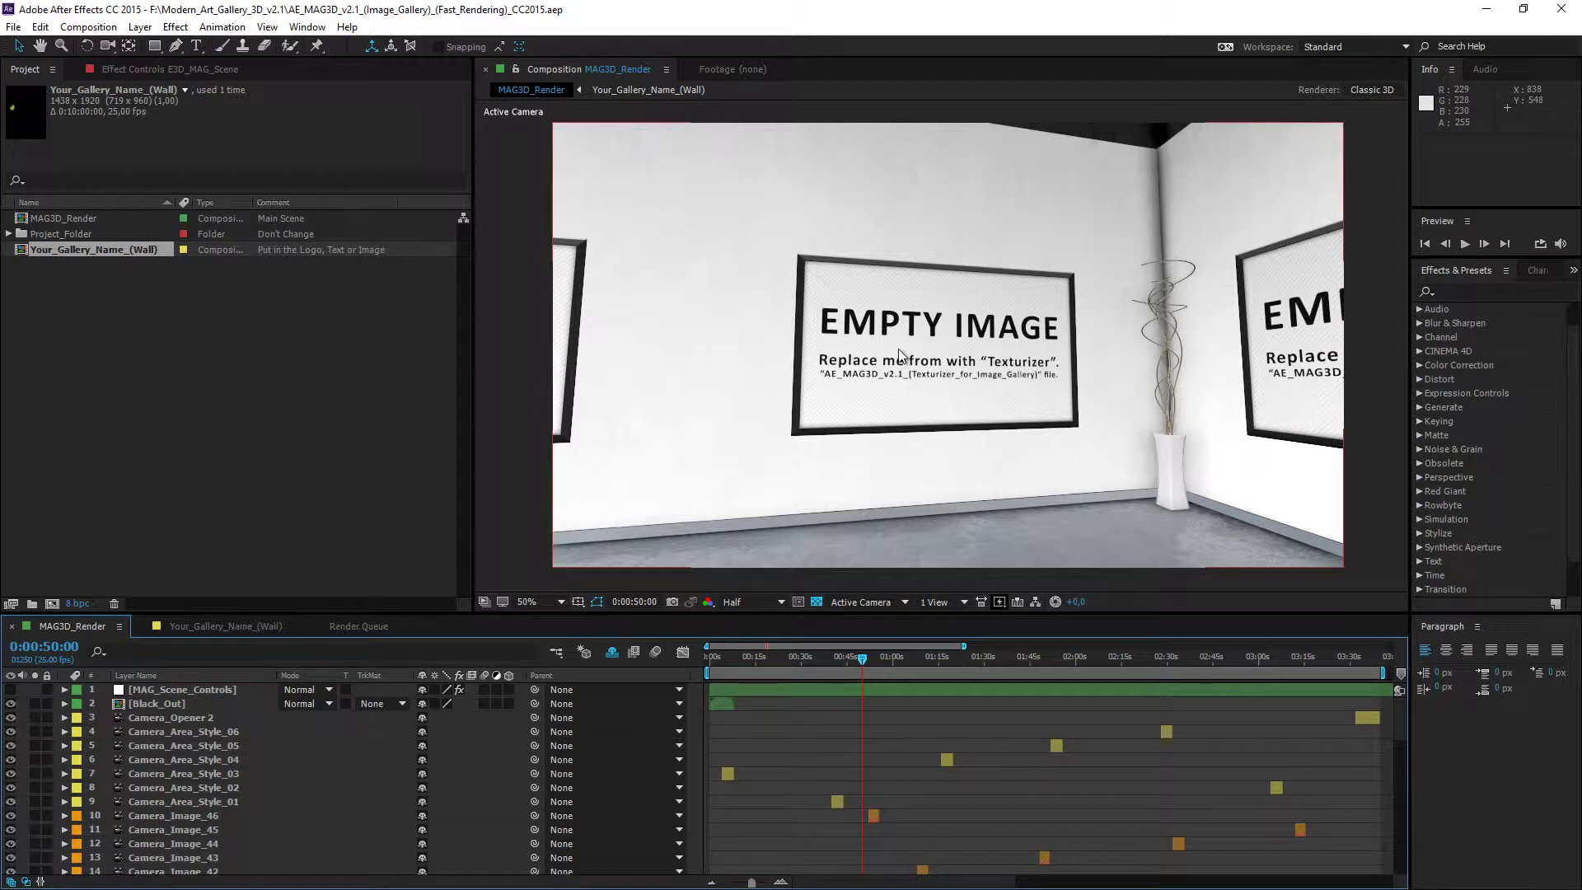
# Scrub MAG3D_Render between 0:00:40:13 and 0:02:29:04 to confirm the walls show the rendered photos.
pyautogui.click(873, 658)
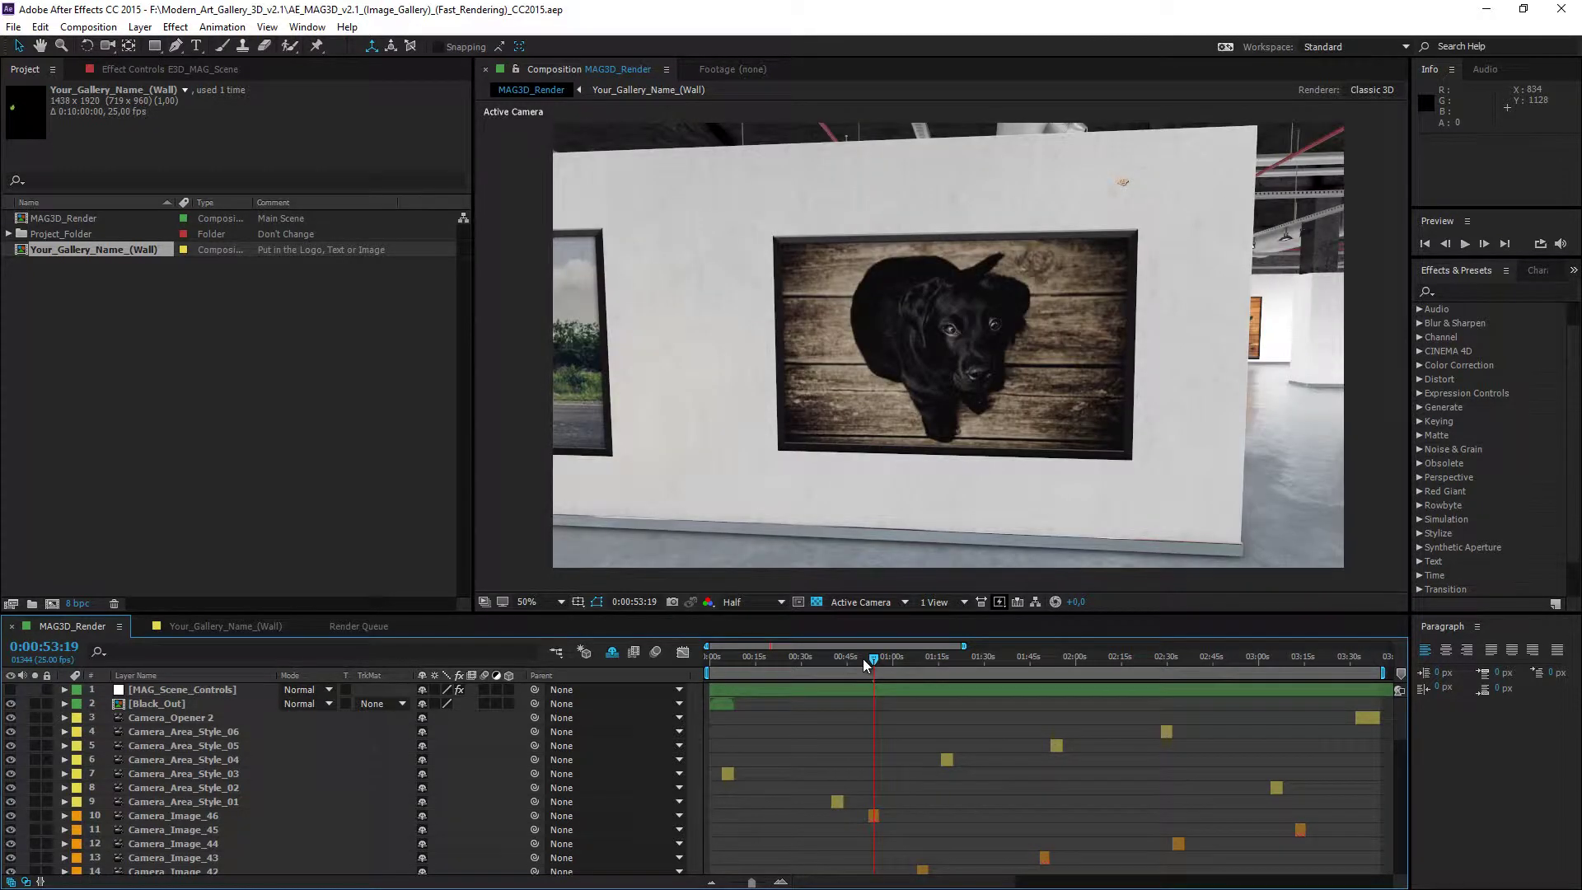
pyautogui.click(862, 659)
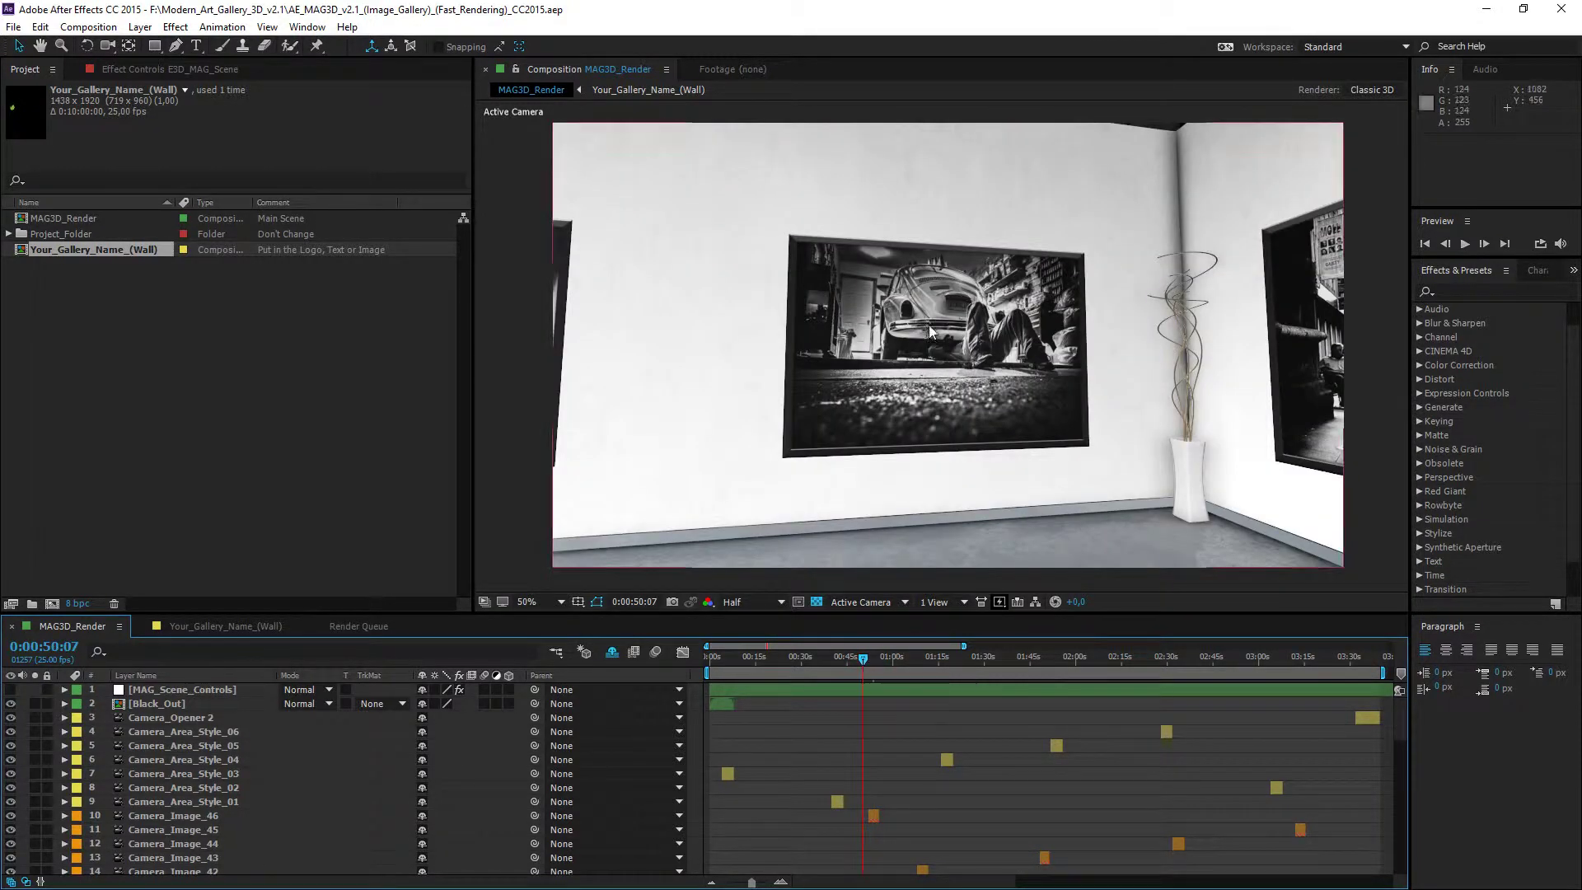
pyautogui.click(837, 659)
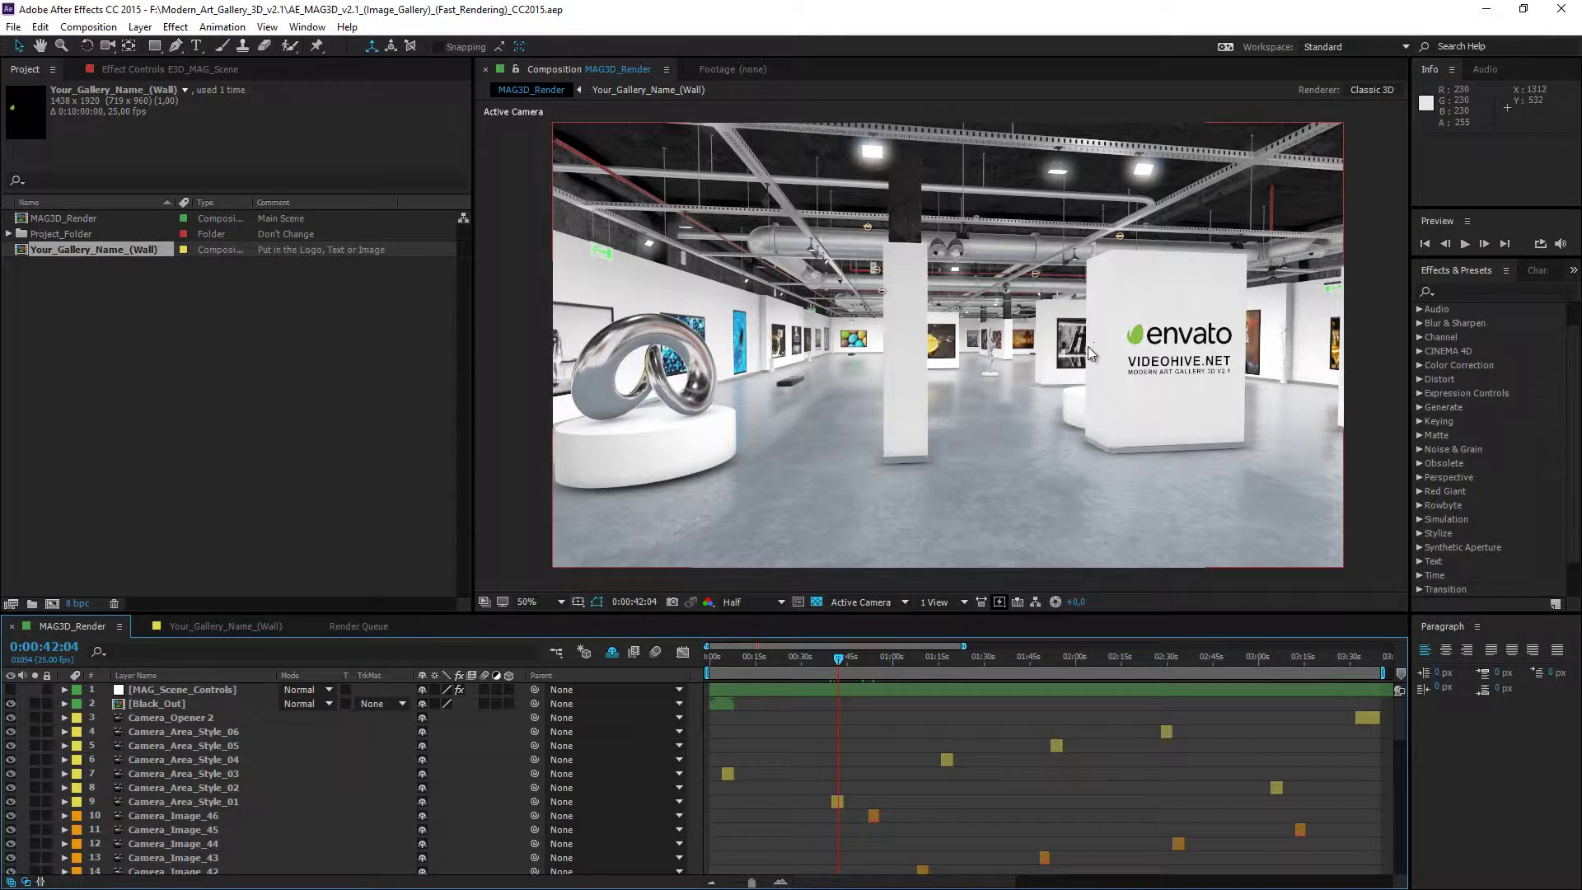
pyautogui.moveTo(838, 657); pyautogui.dragTo(974, 656)
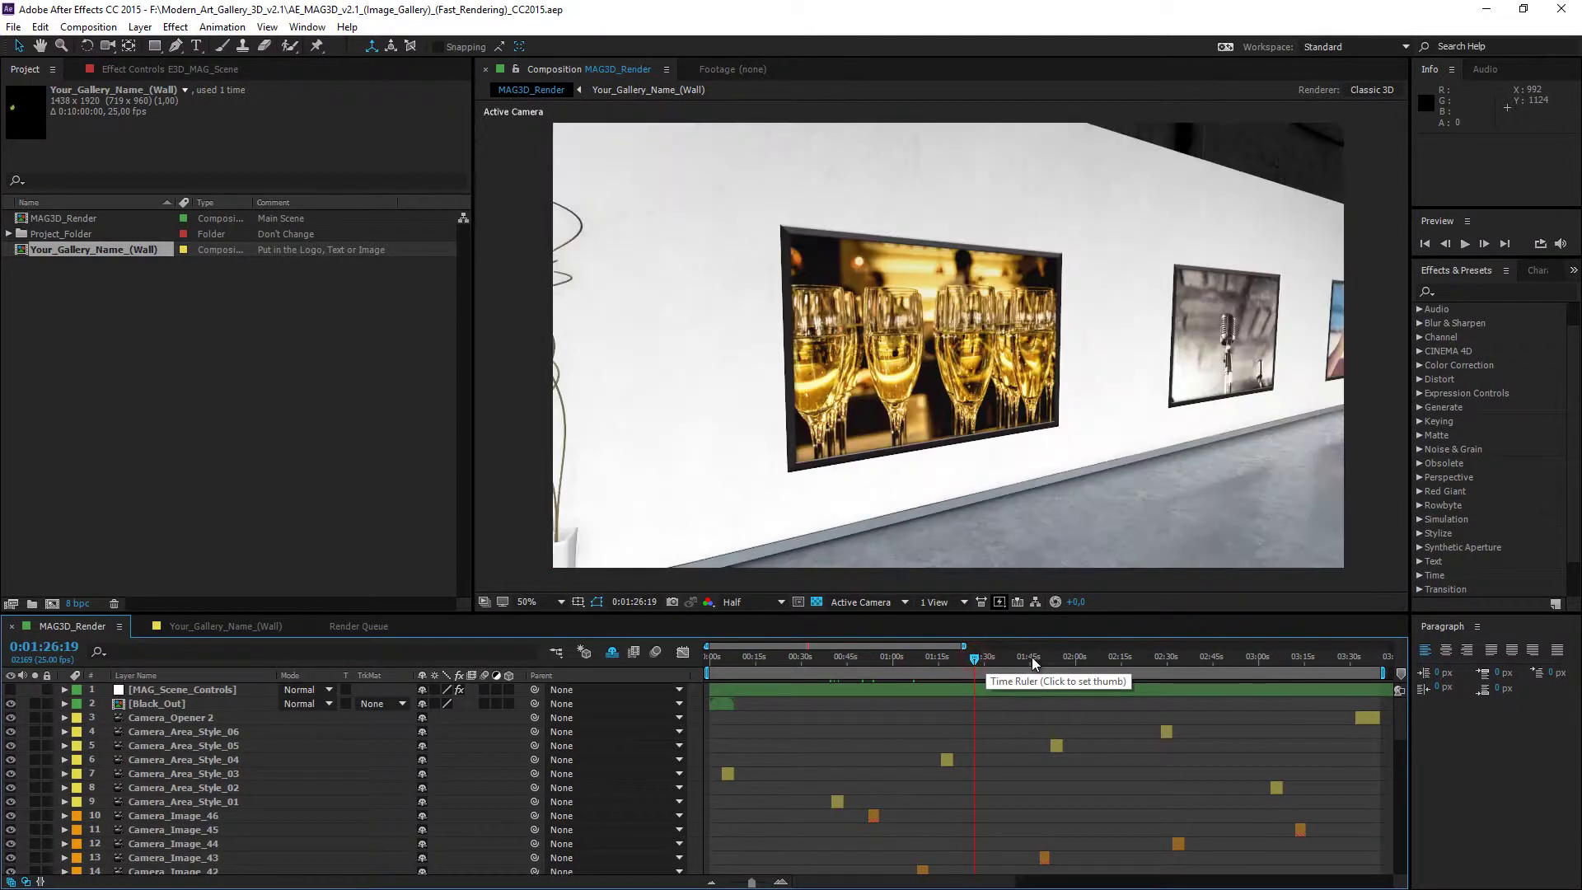
pyautogui.moveTo(1086, 666); pyautogui.dragTo(1164, 656)
pyautogui.click(1061, 655)
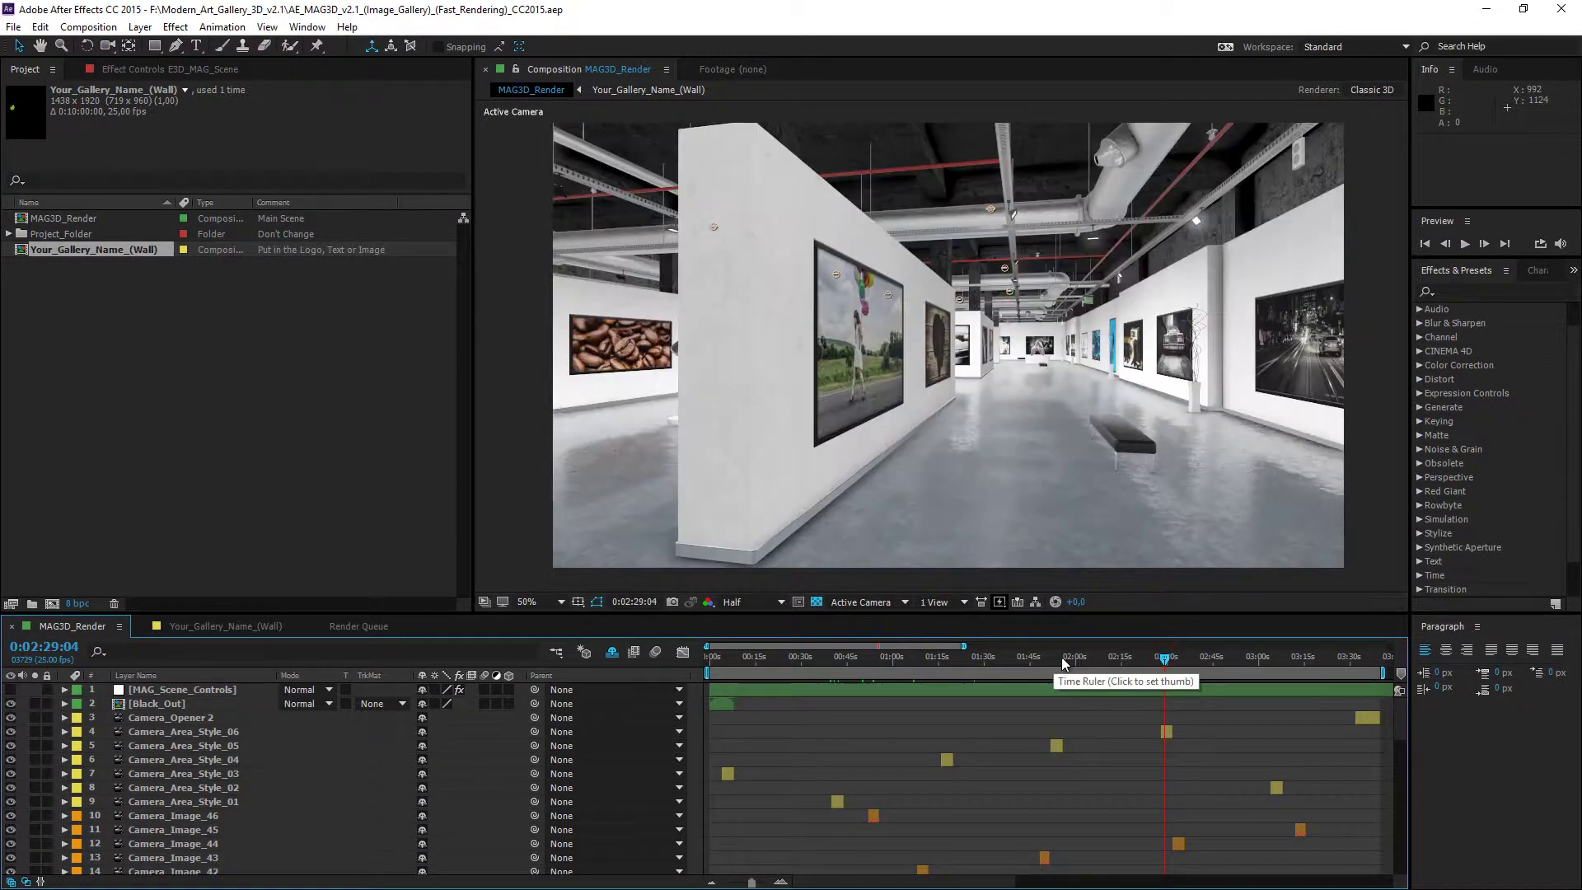
pyautogui.click(948, 664)
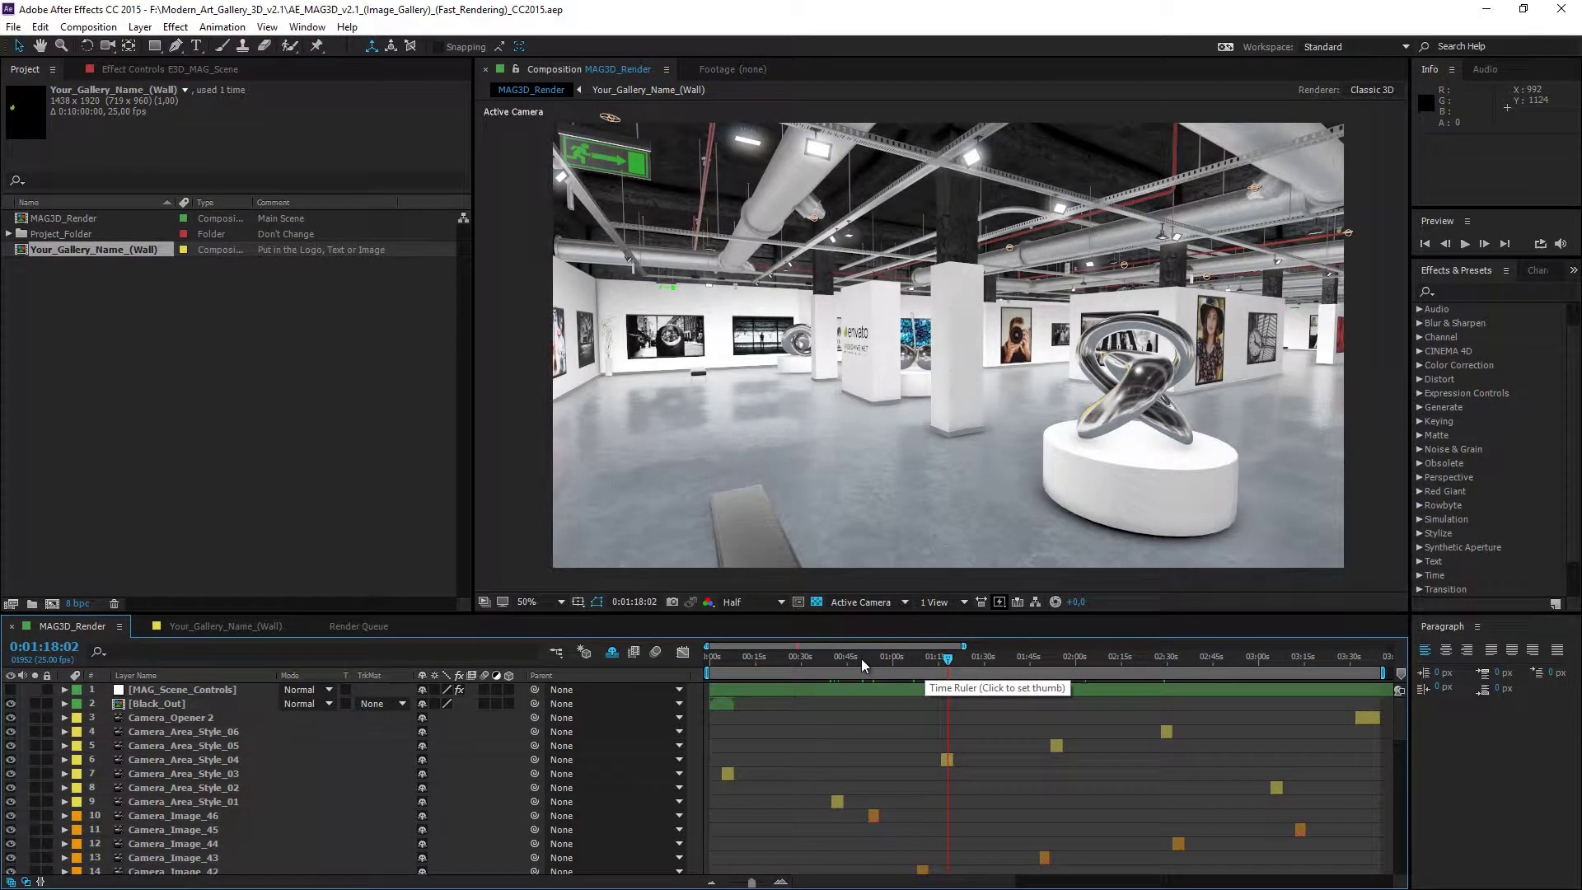
pyautogui.click(862, 659)
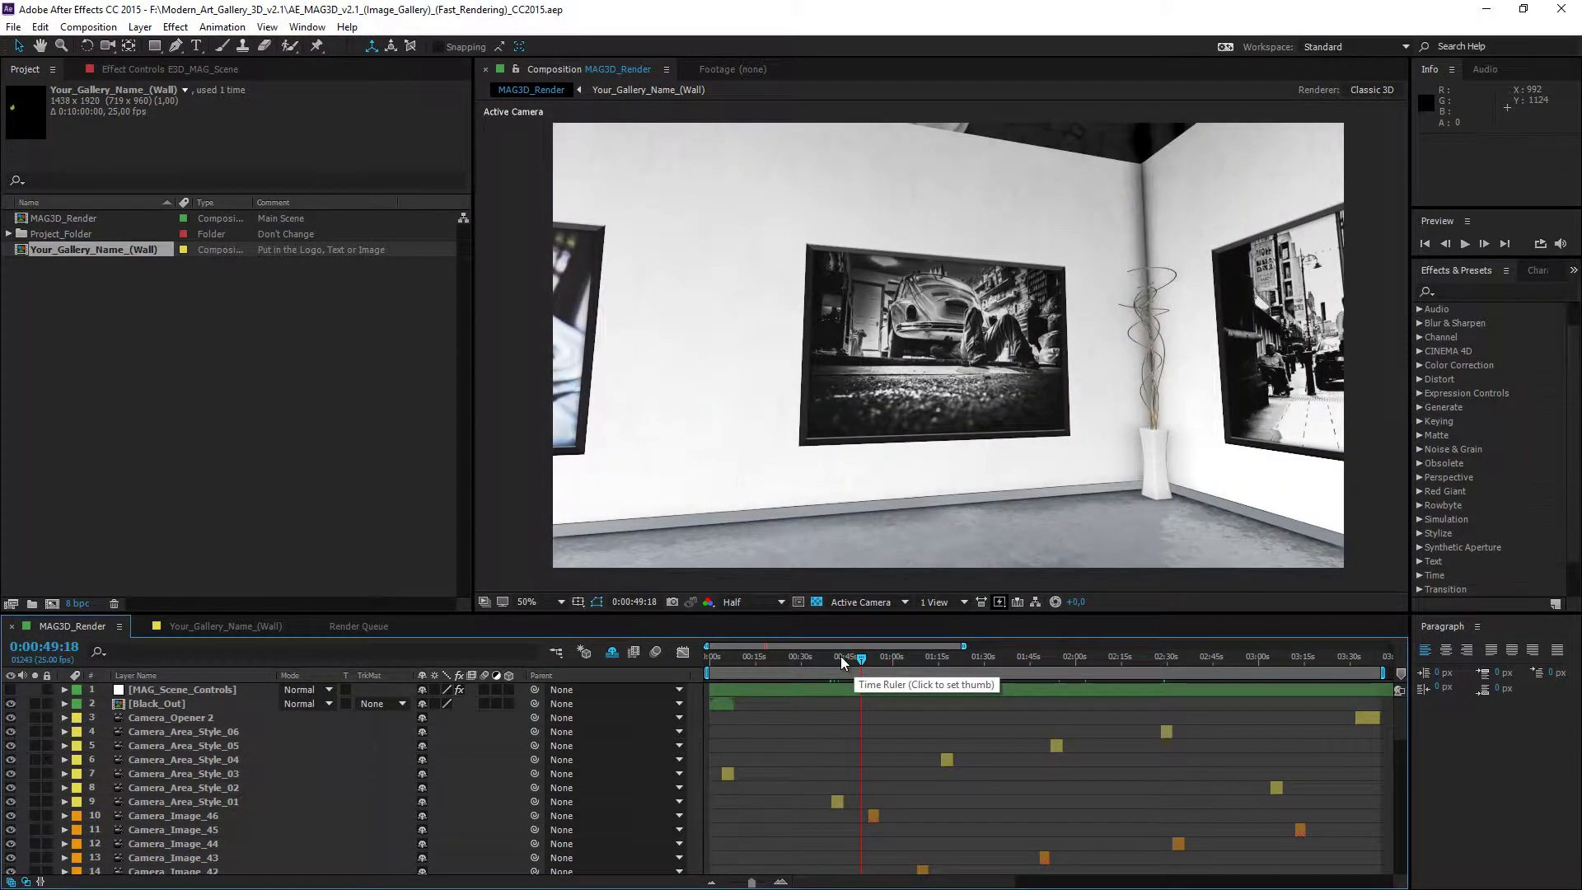
pyautogui.click(833, 655)
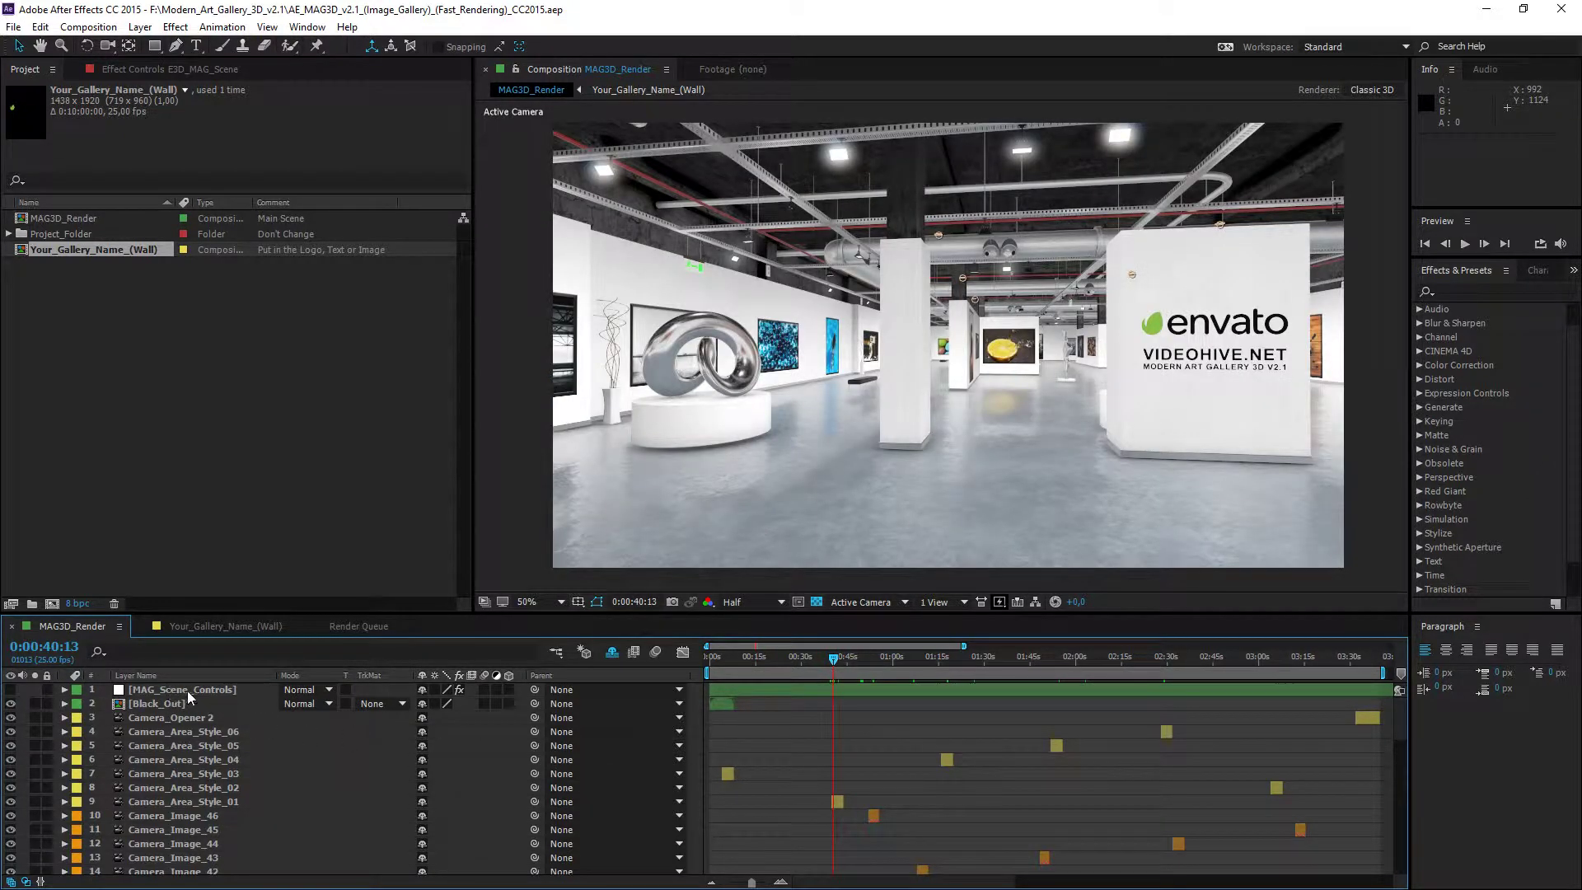
# On MAG_Scene_Controls, try then revert the closed ceiling style and set Wall Parts B to black (000000).
pyautogui.click(226, 692)
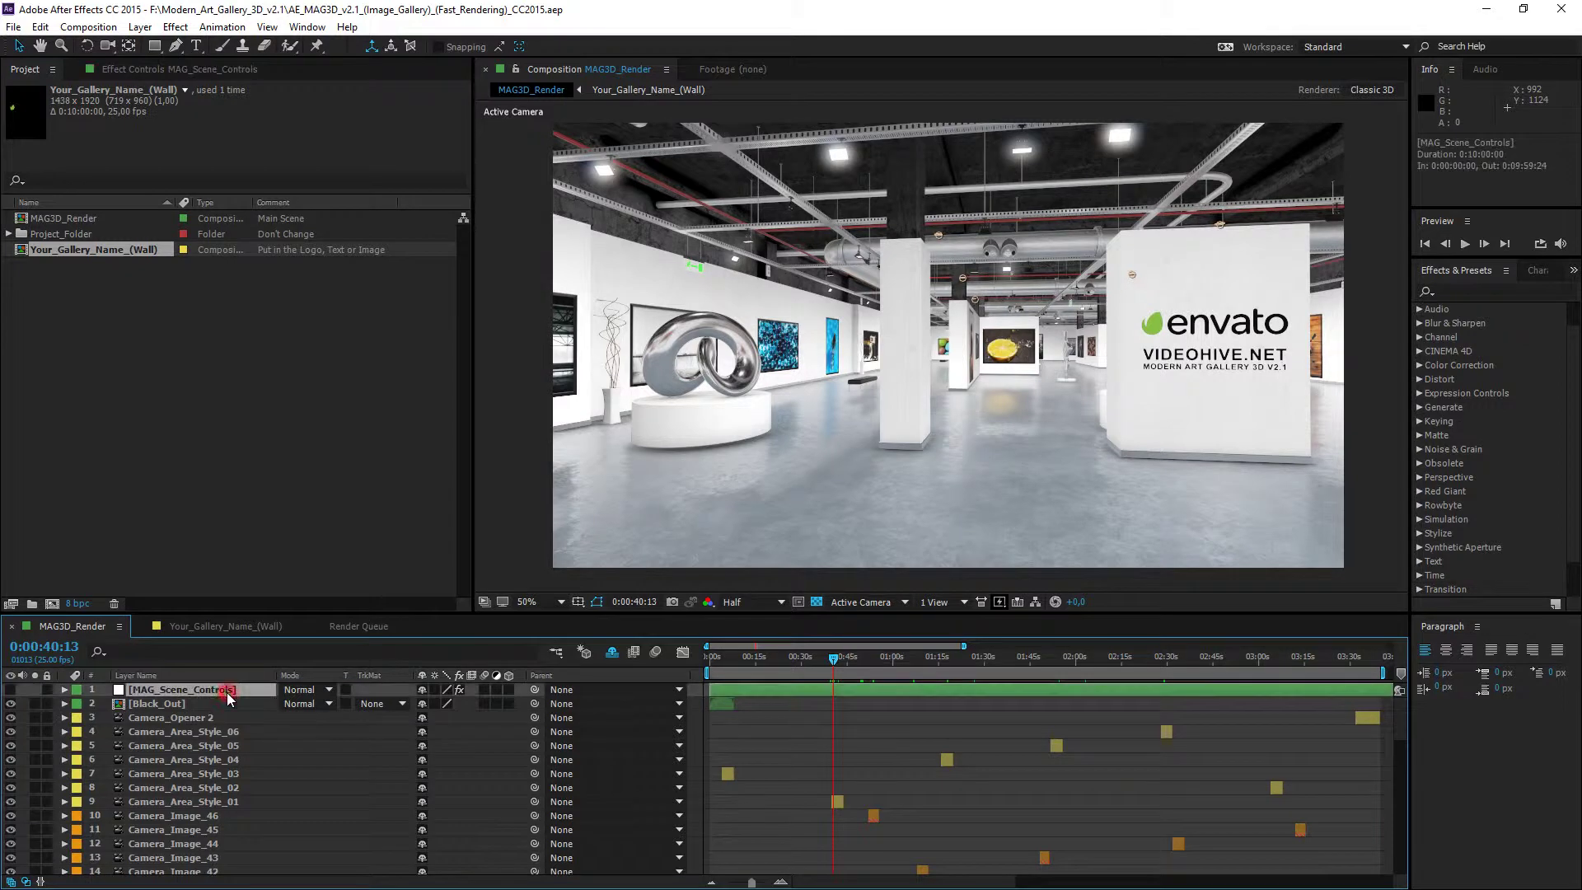
pyautogui.click(152, 69)
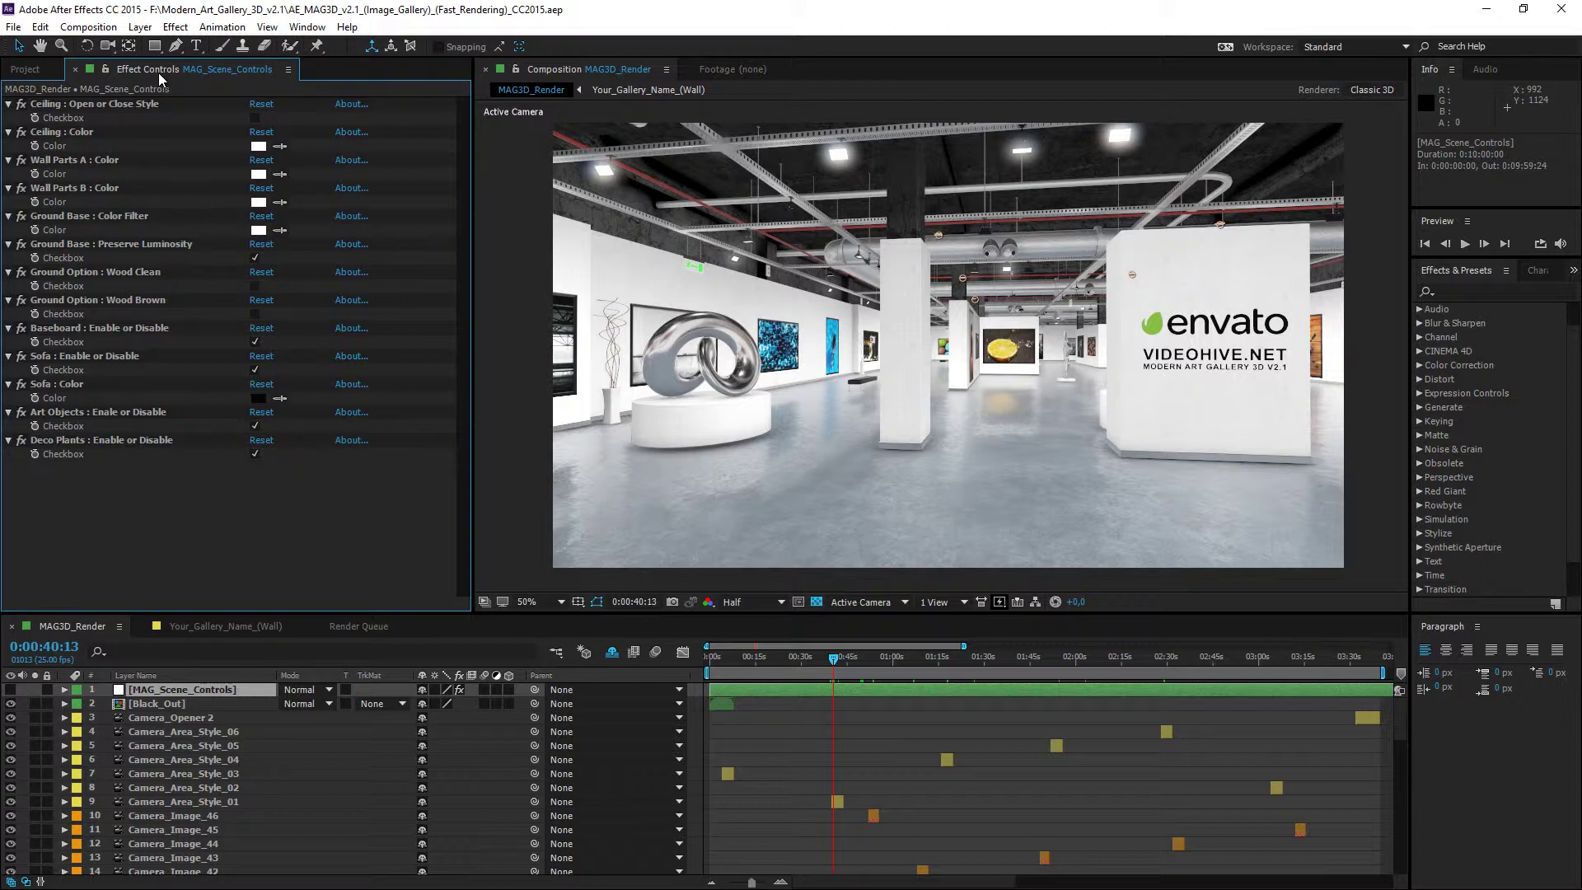
pyautogui.click(256, 117)
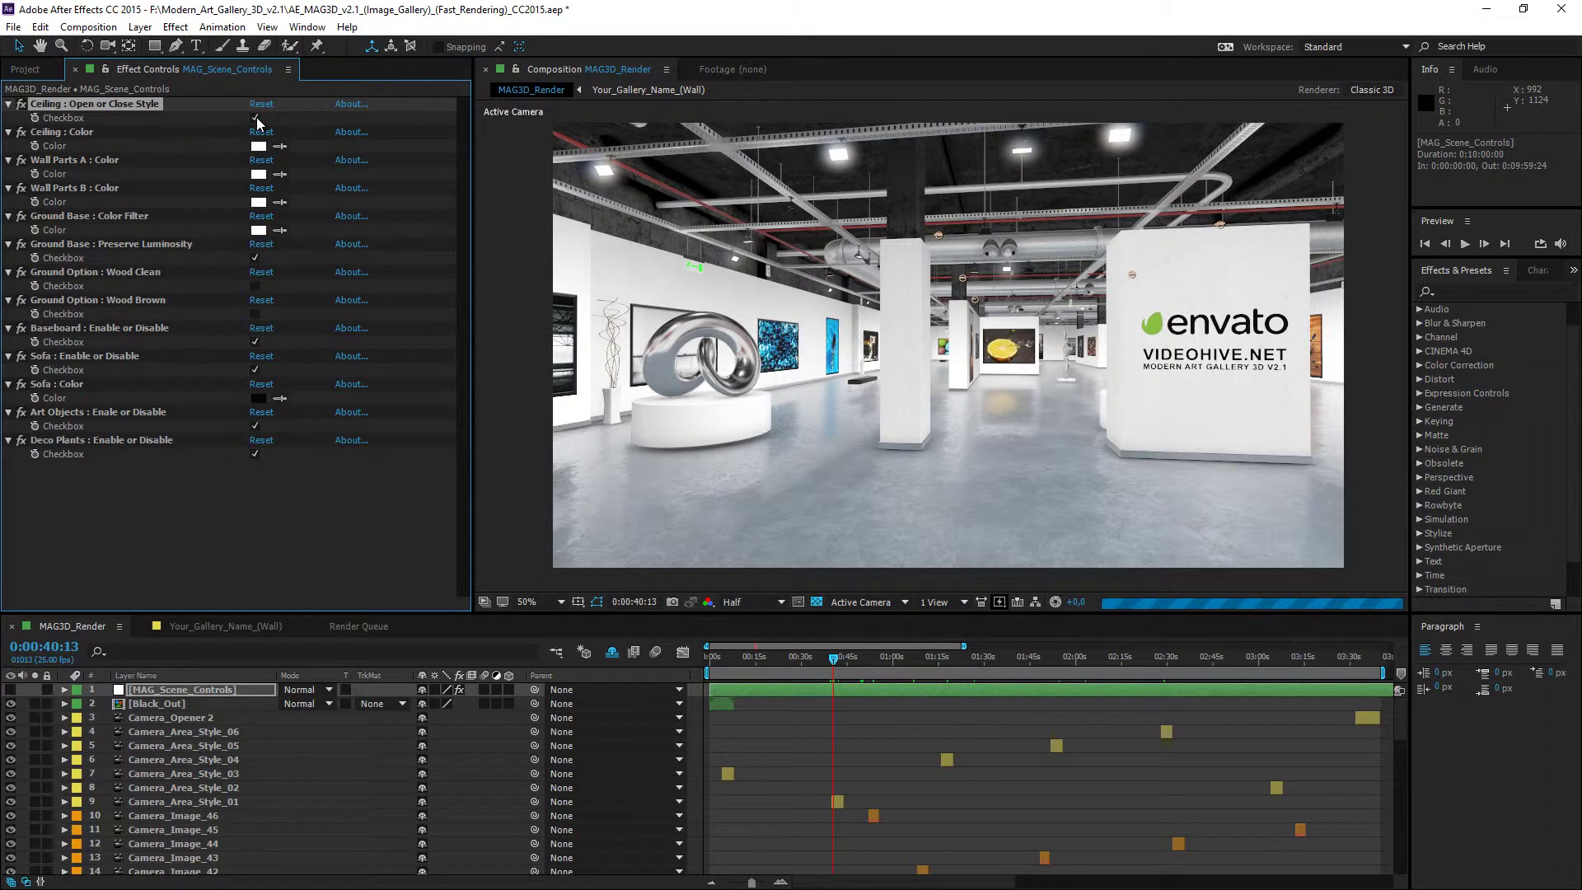
pyautogui.click(256, 117)
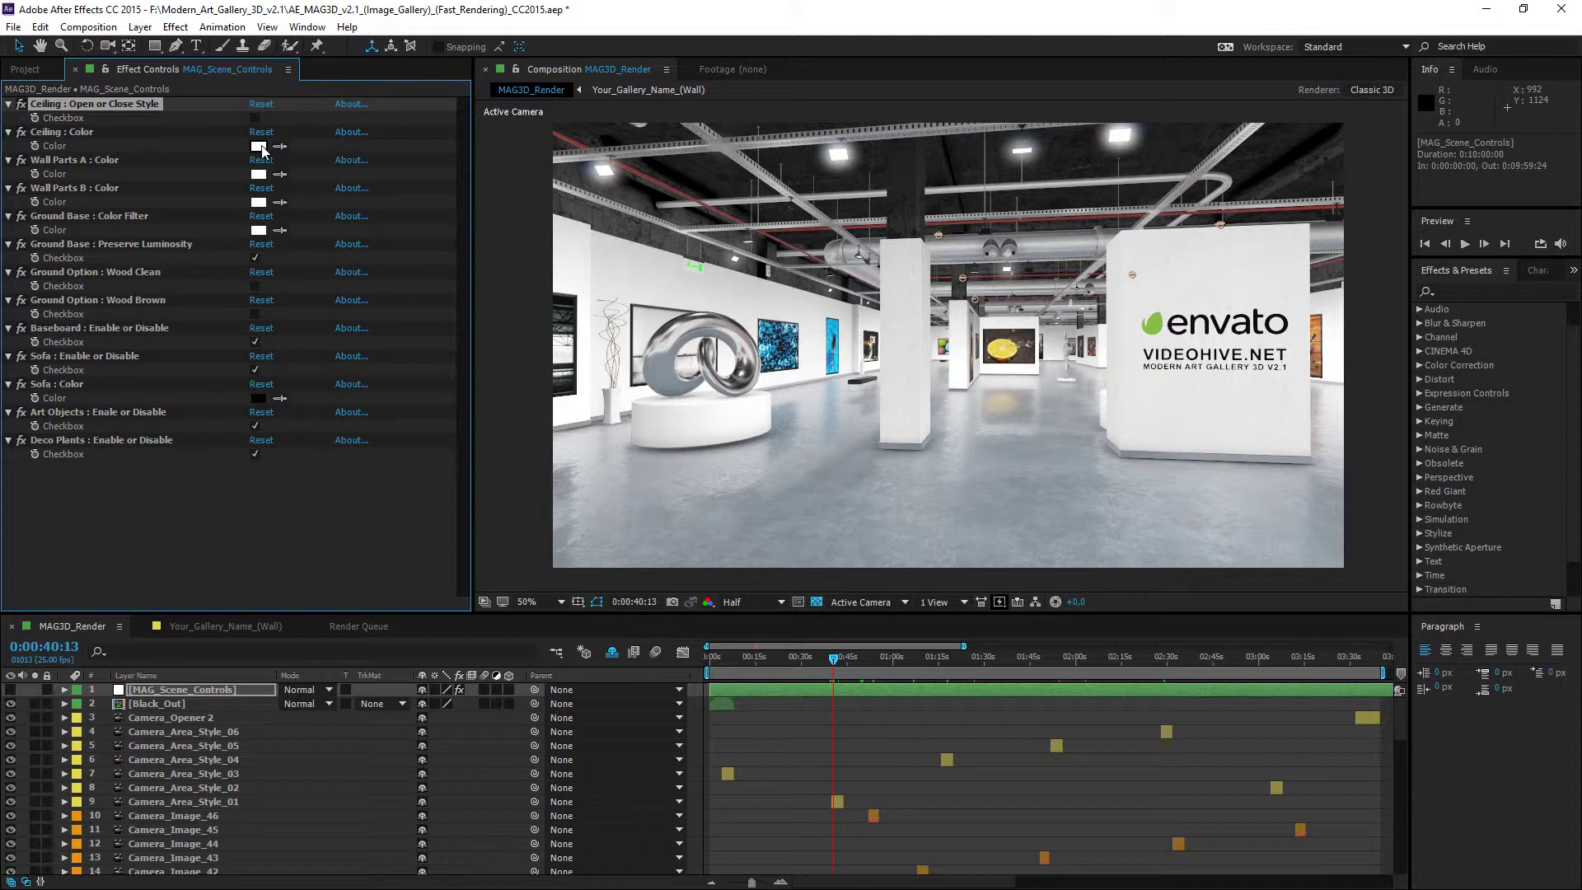
pyautogui.click(259, 203)
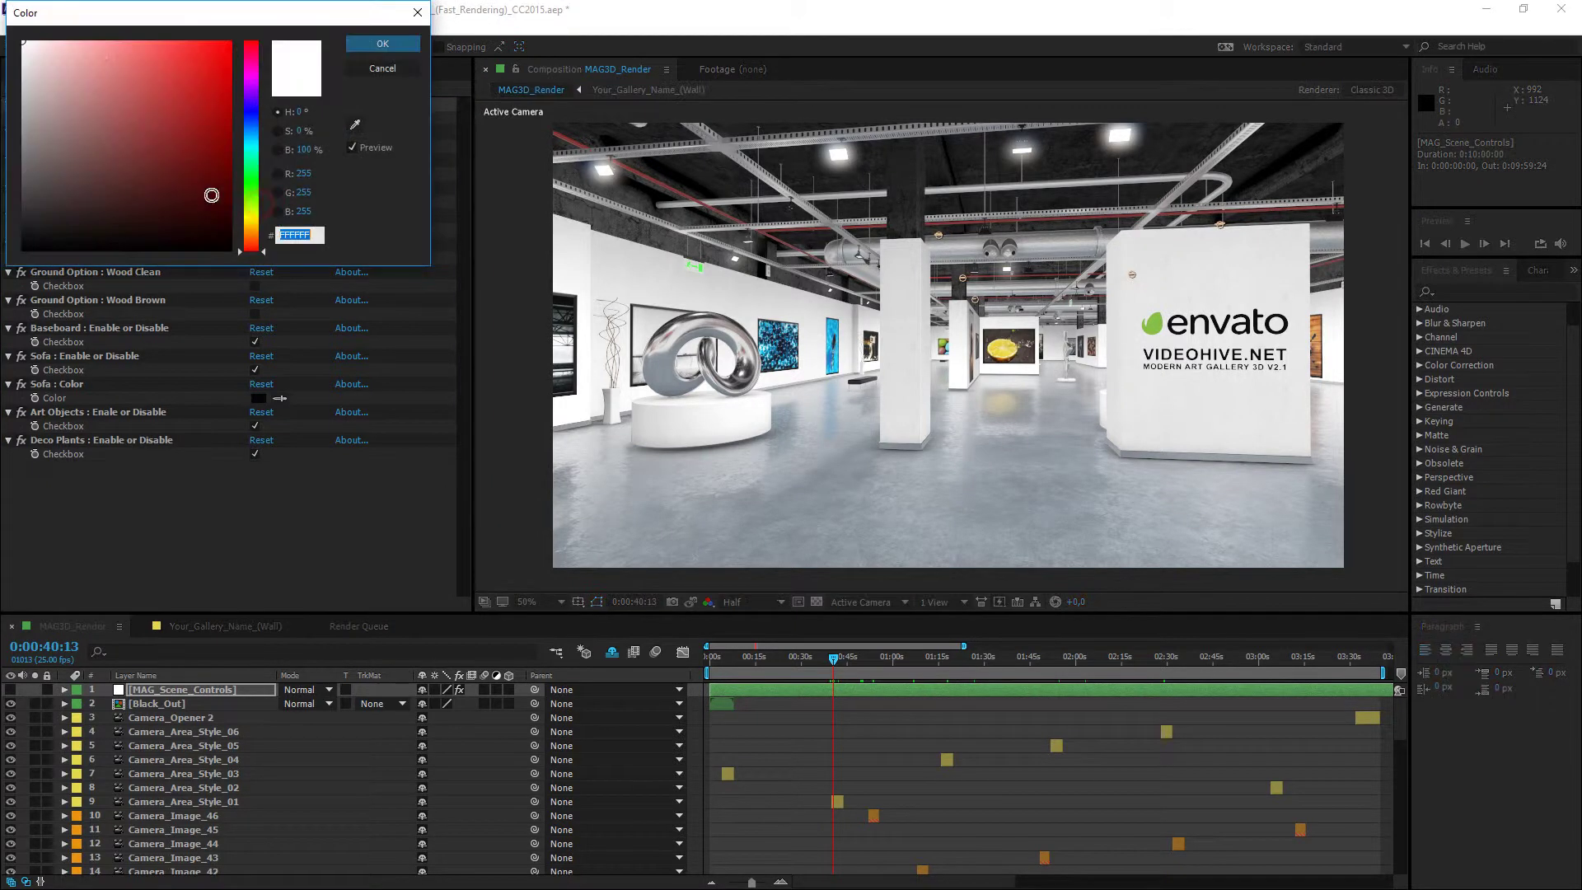
pyautogui.click(379, 45)
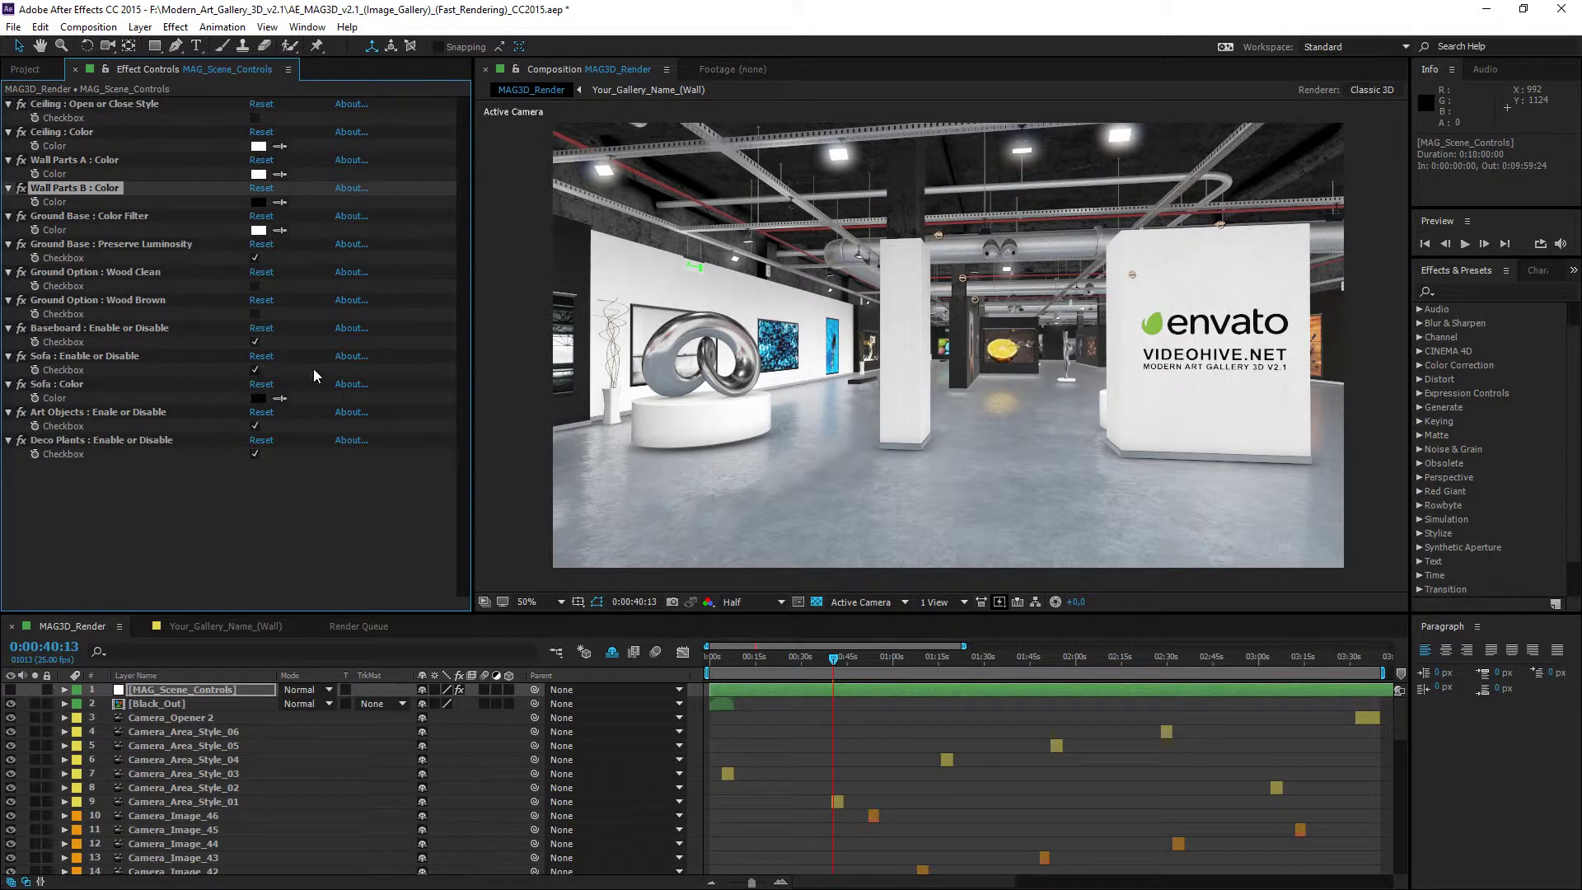
# Set the gallery floor to dark brown wood and the sofa colour to saturated red.
pyautogui.click(256, 286)
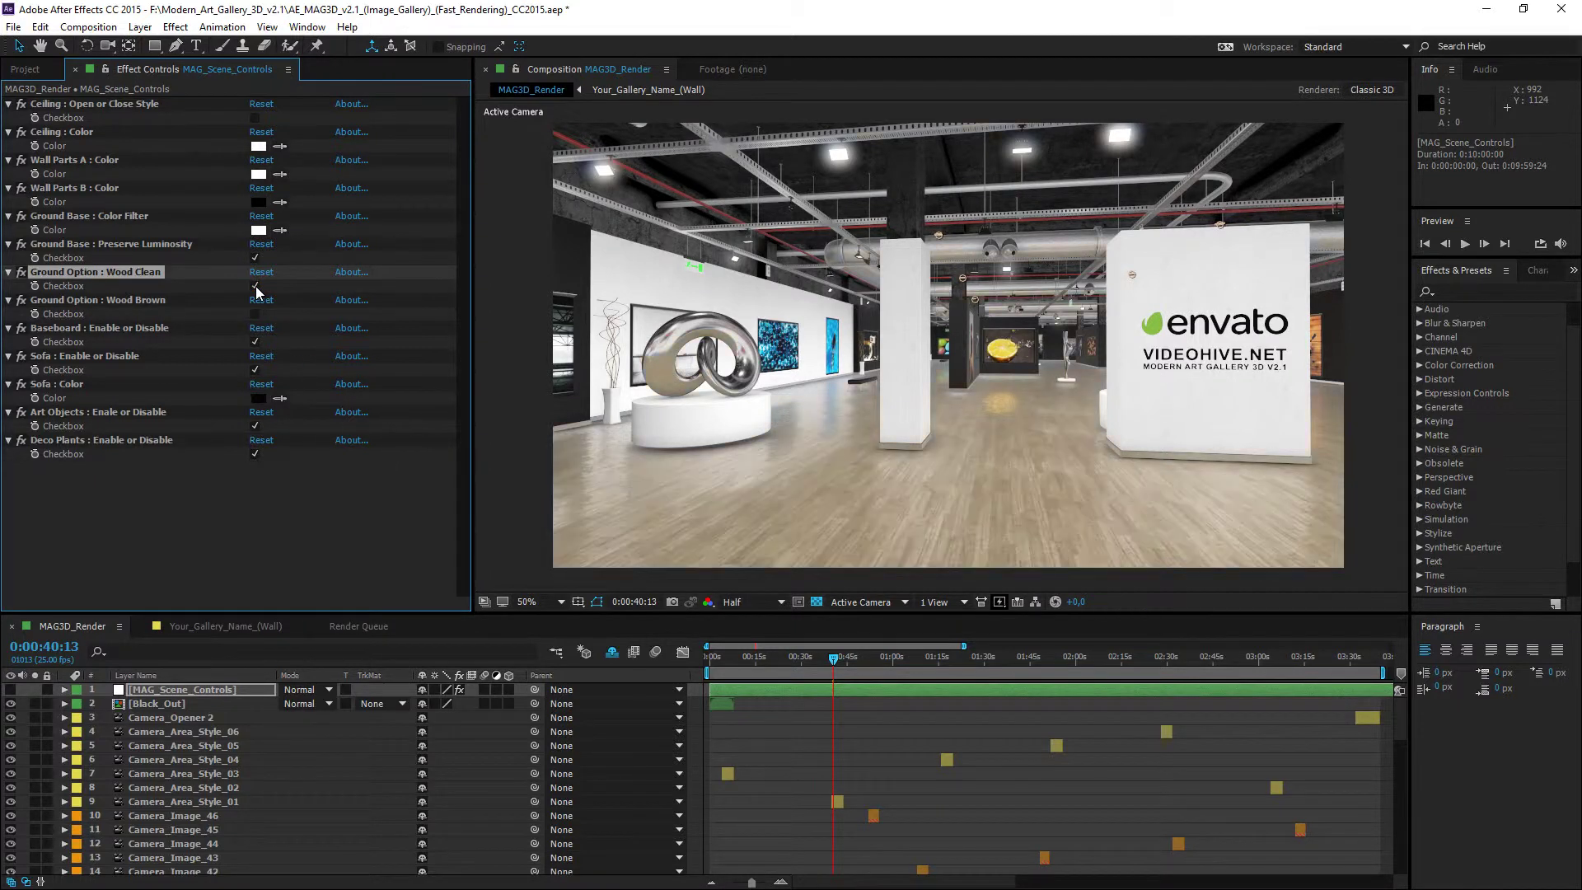
pyautogui.click(254, 314)
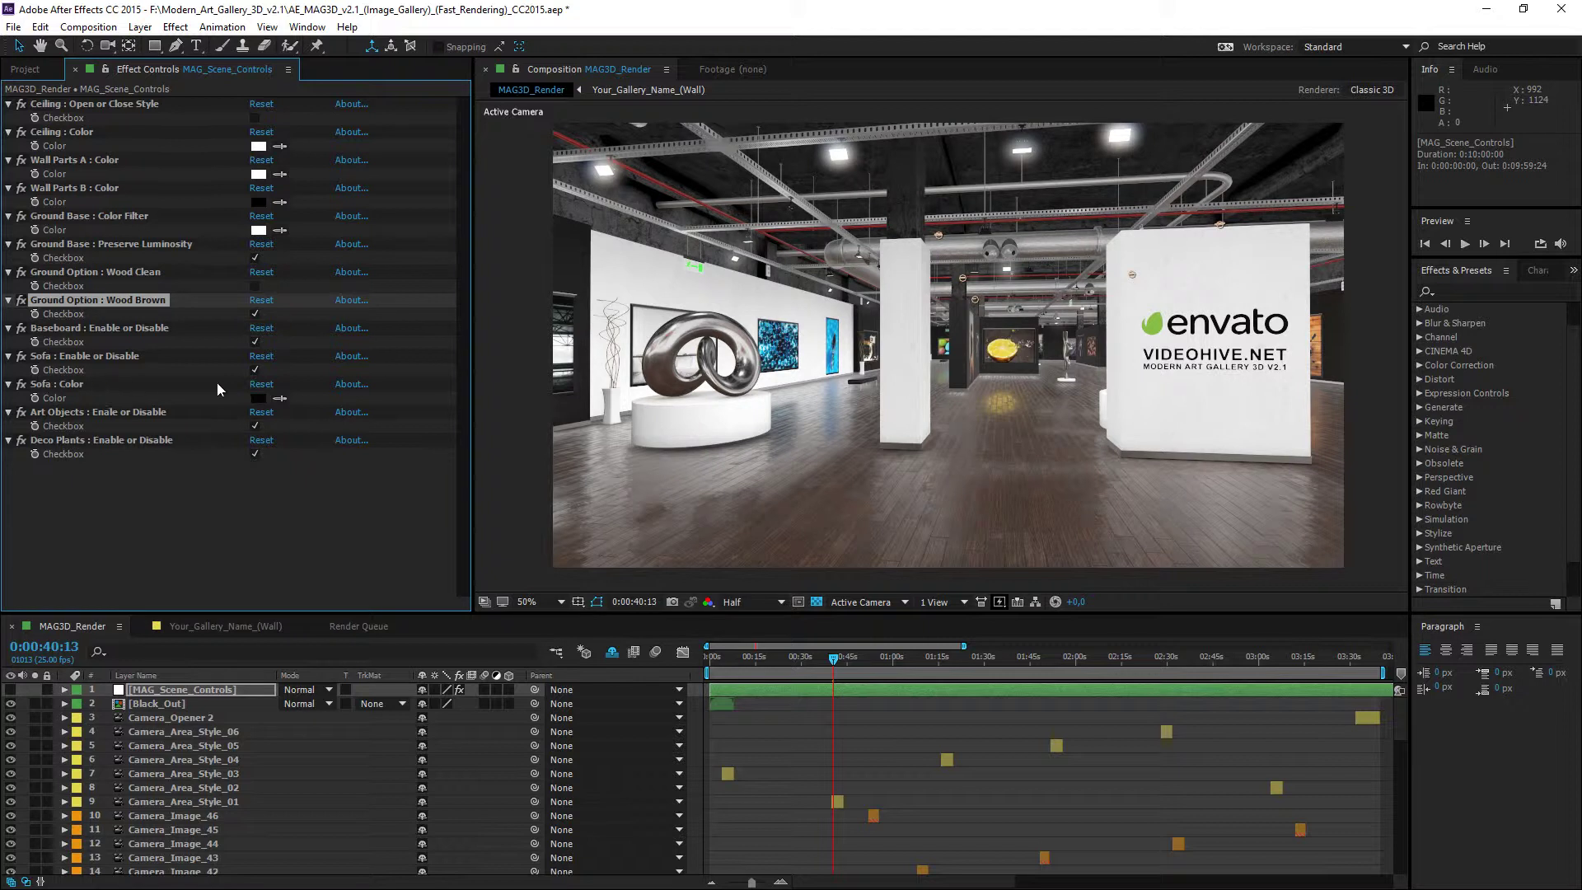
pyautogui.click(258, 398)
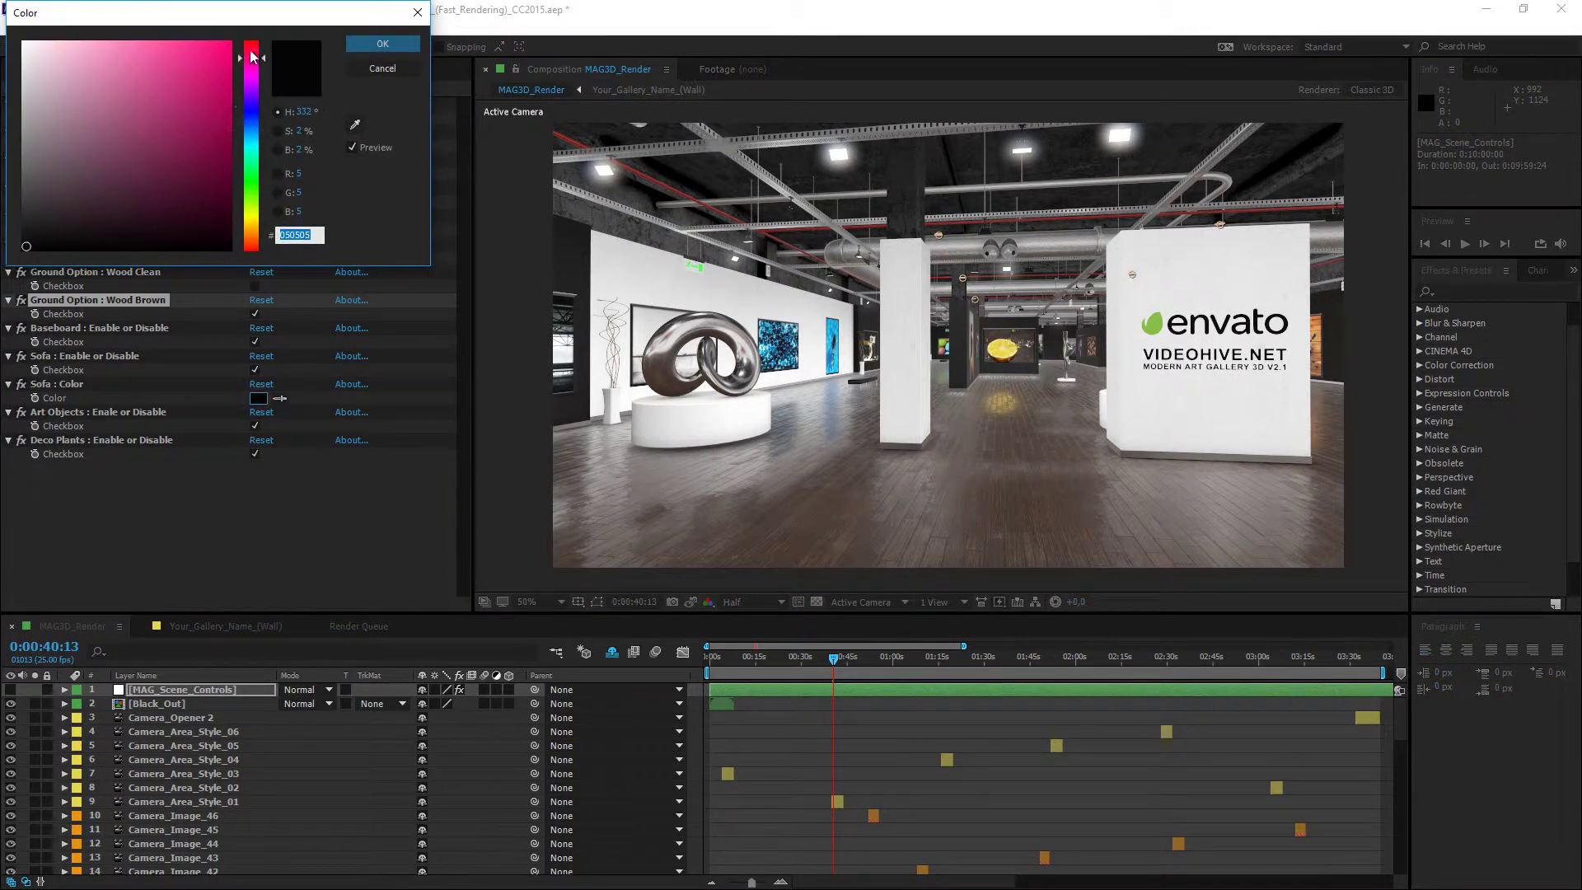
pyautogui.click(253, 51)
pyautogui.click(216, 46)
pyautogui.click(382, 43)
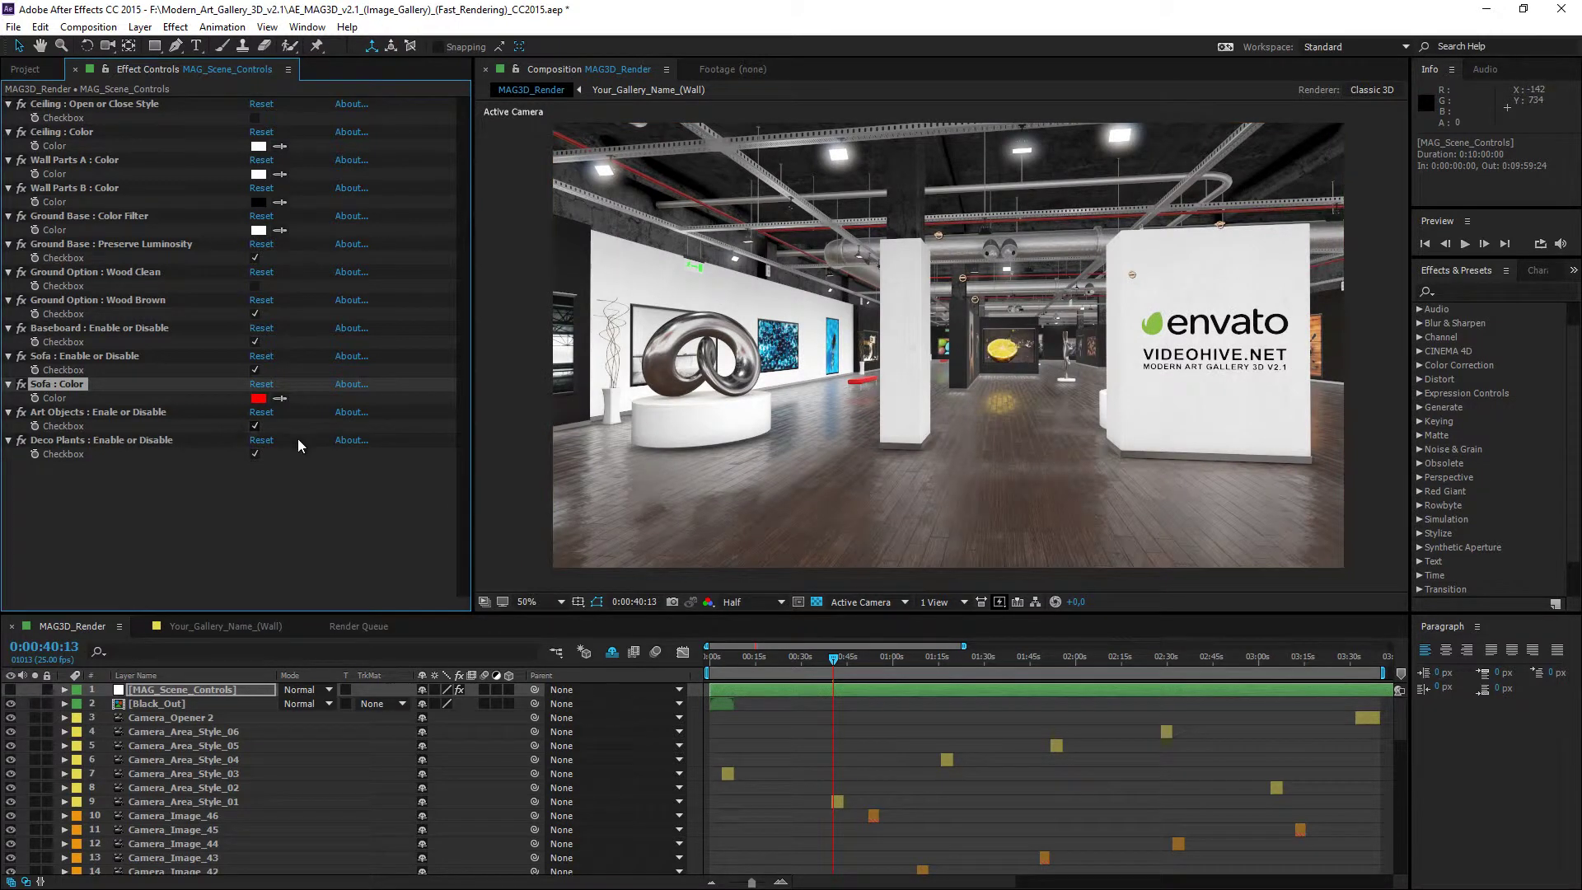
# Turn the Art Objects sculptures and Deco Plants back on.
pyautogui.click(255, 426)
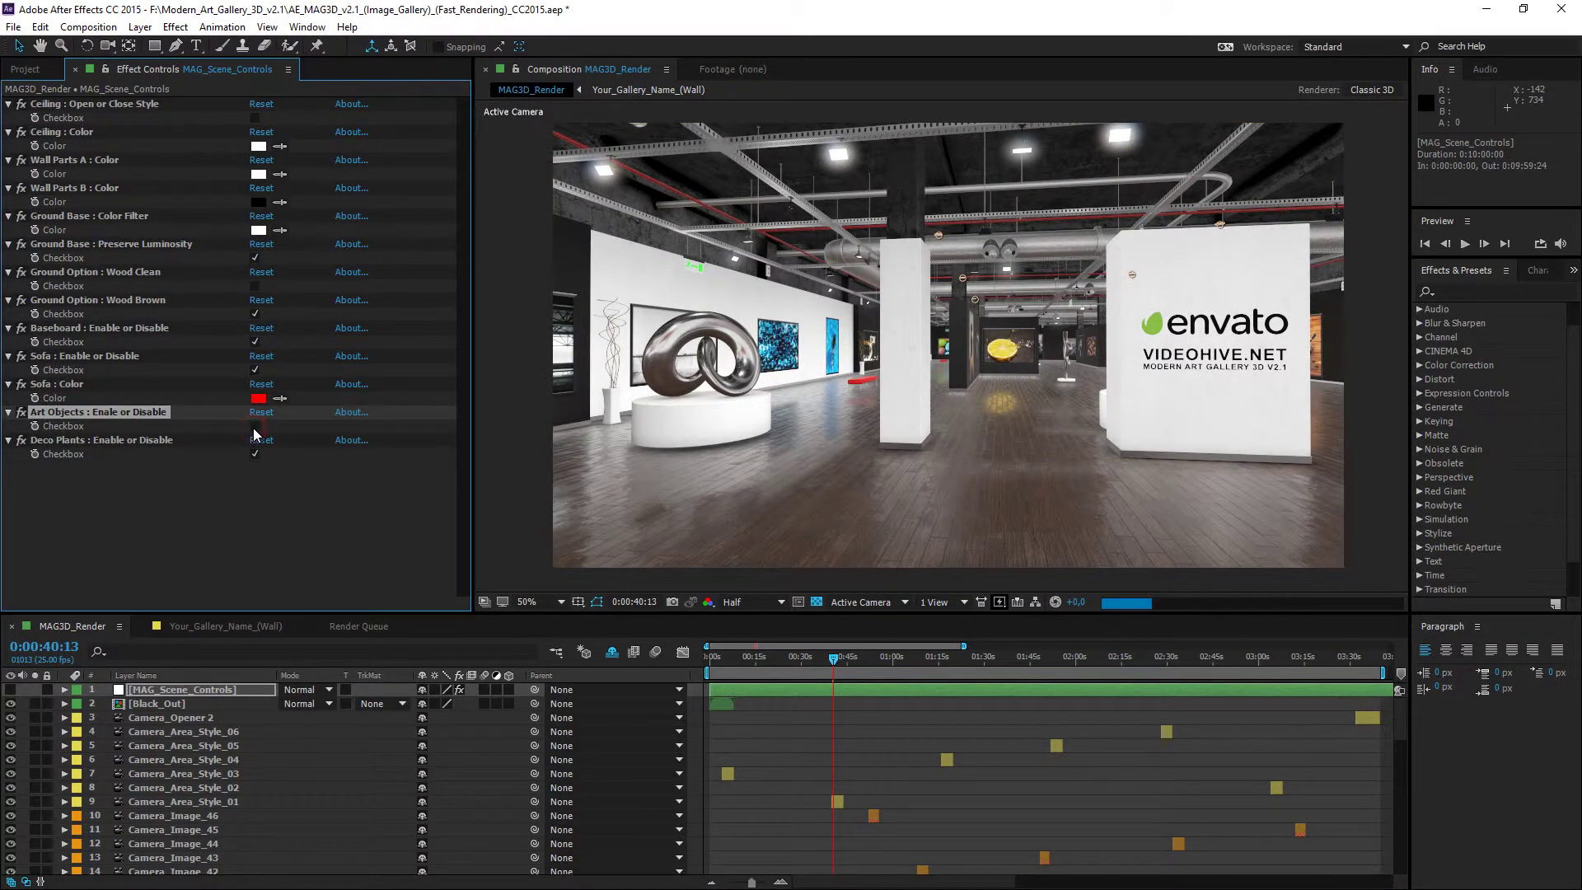
pyautogui.click(255, 427)
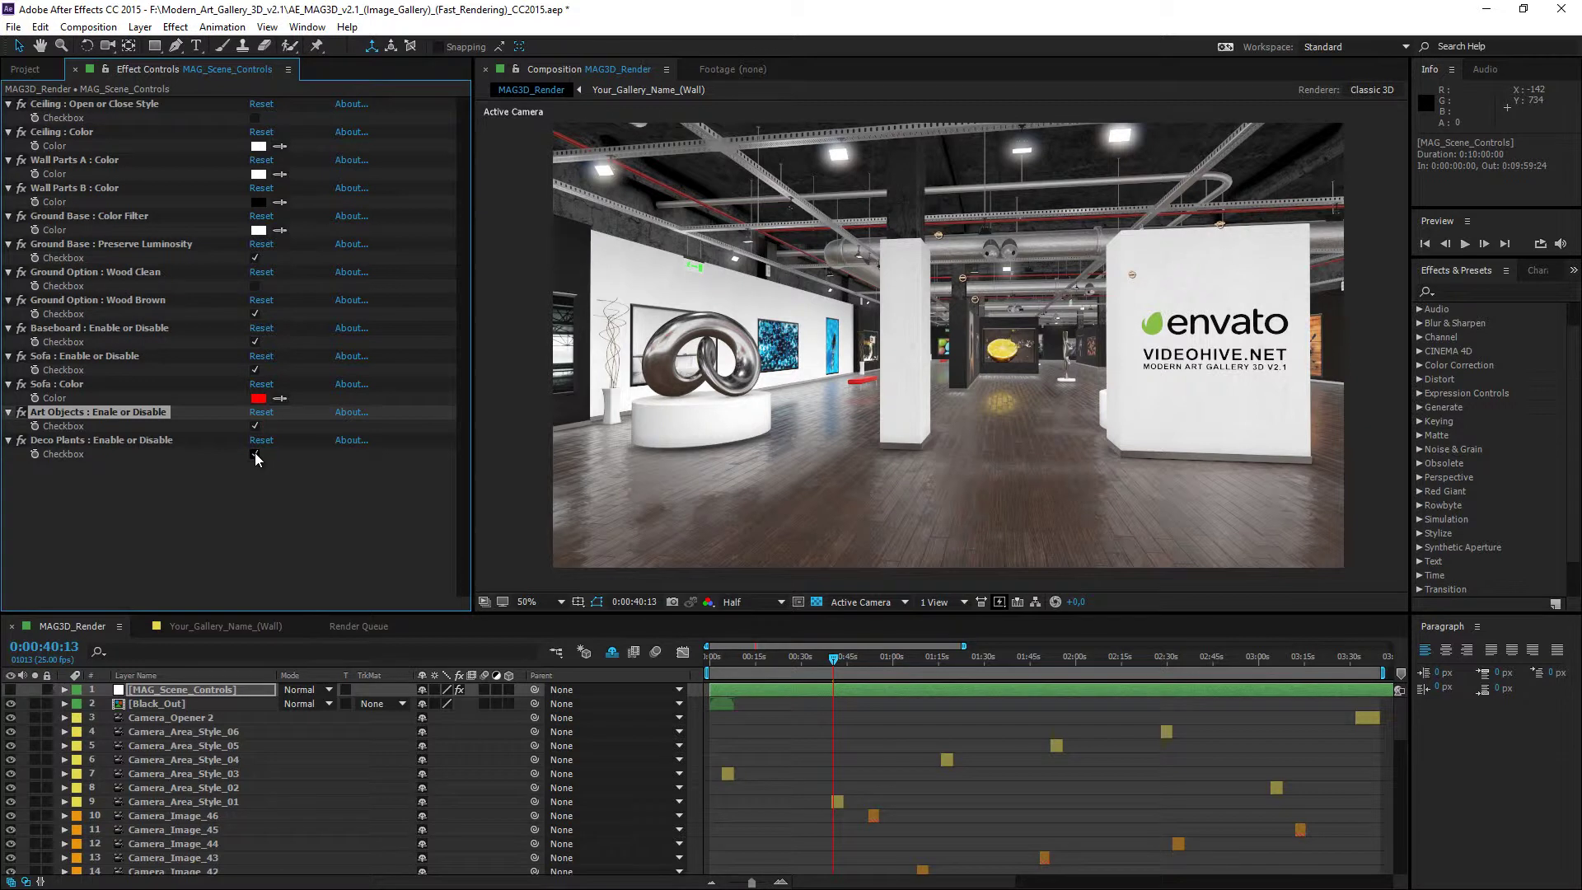
pyautogui.click(255, 454)
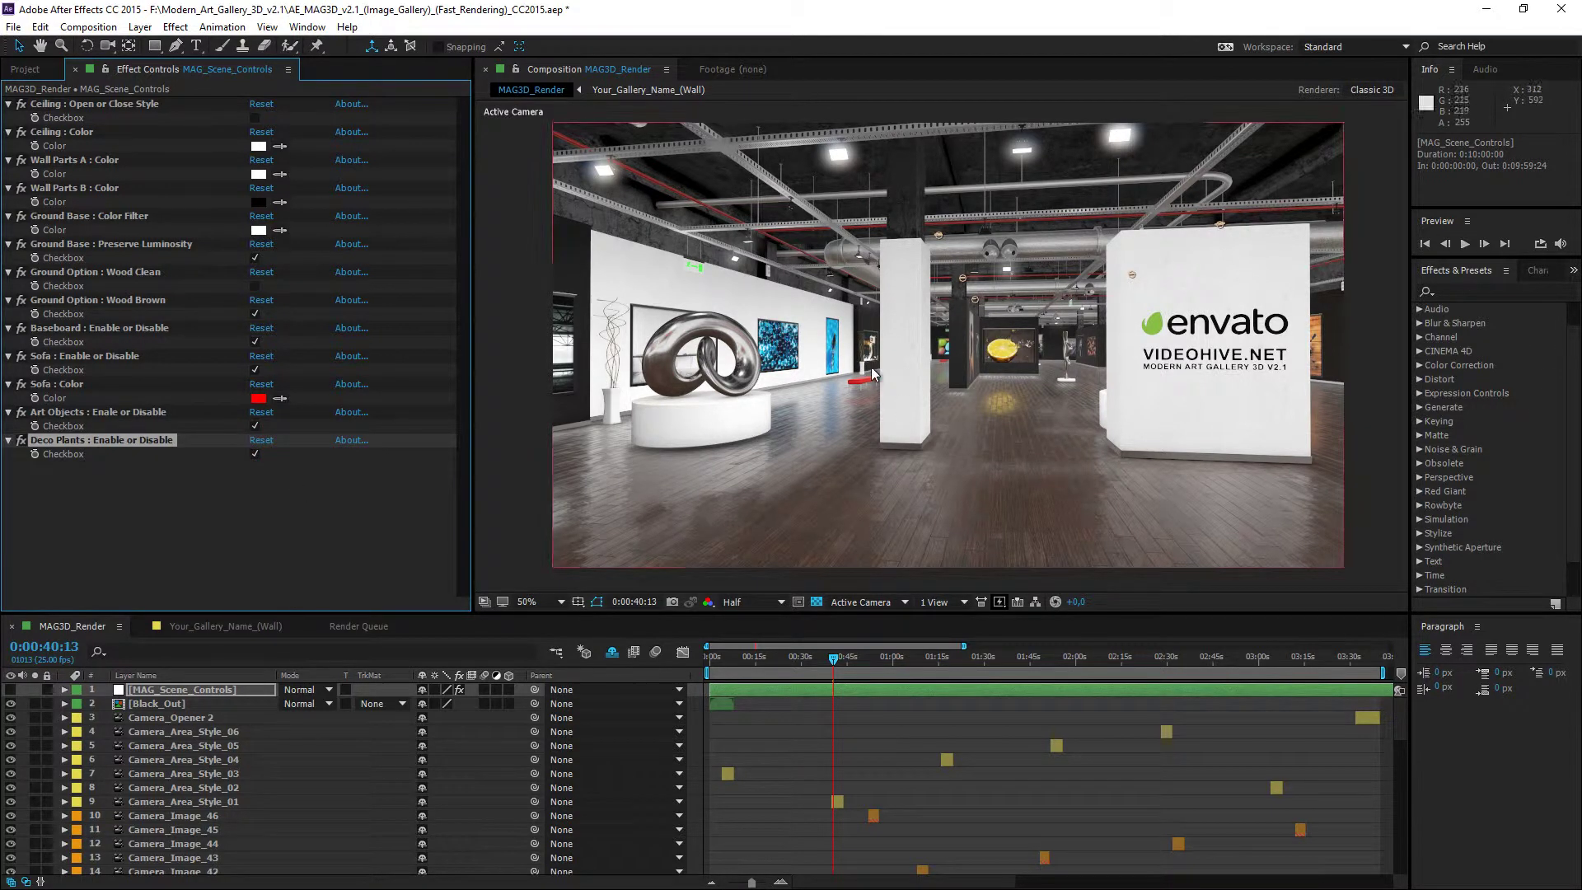
# Preview the gallery at several times up to 0:02:30:06, ending at 0:00:41:22.
pyautogui.click(869, 667)
pyautogui.click(965, 661)
pyautogui.click(1051, 654)
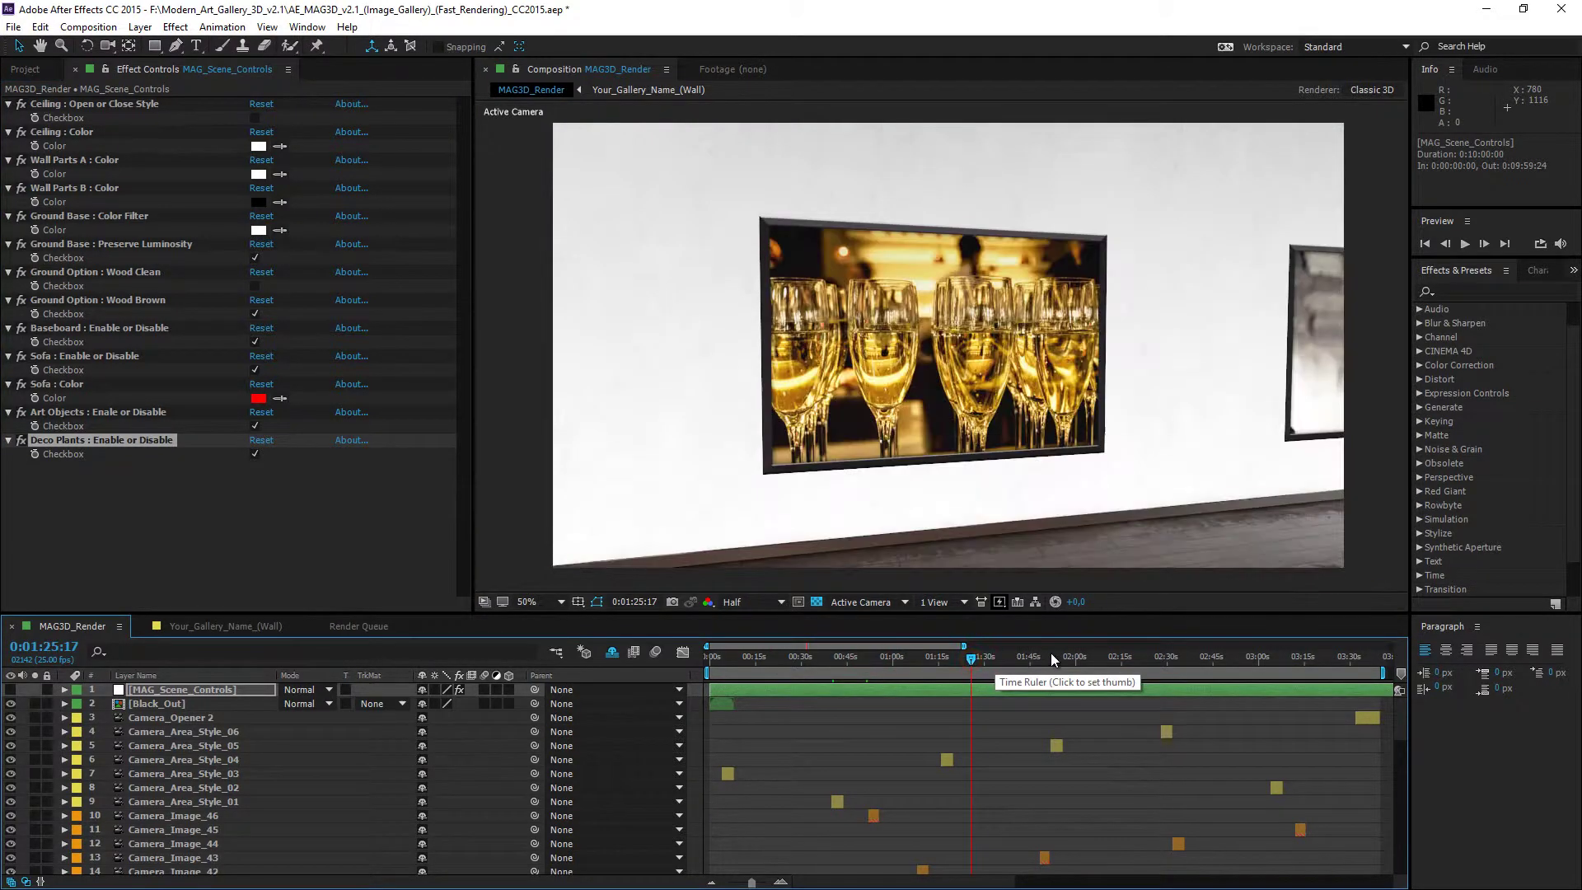
pyautogui.click(945, 659)
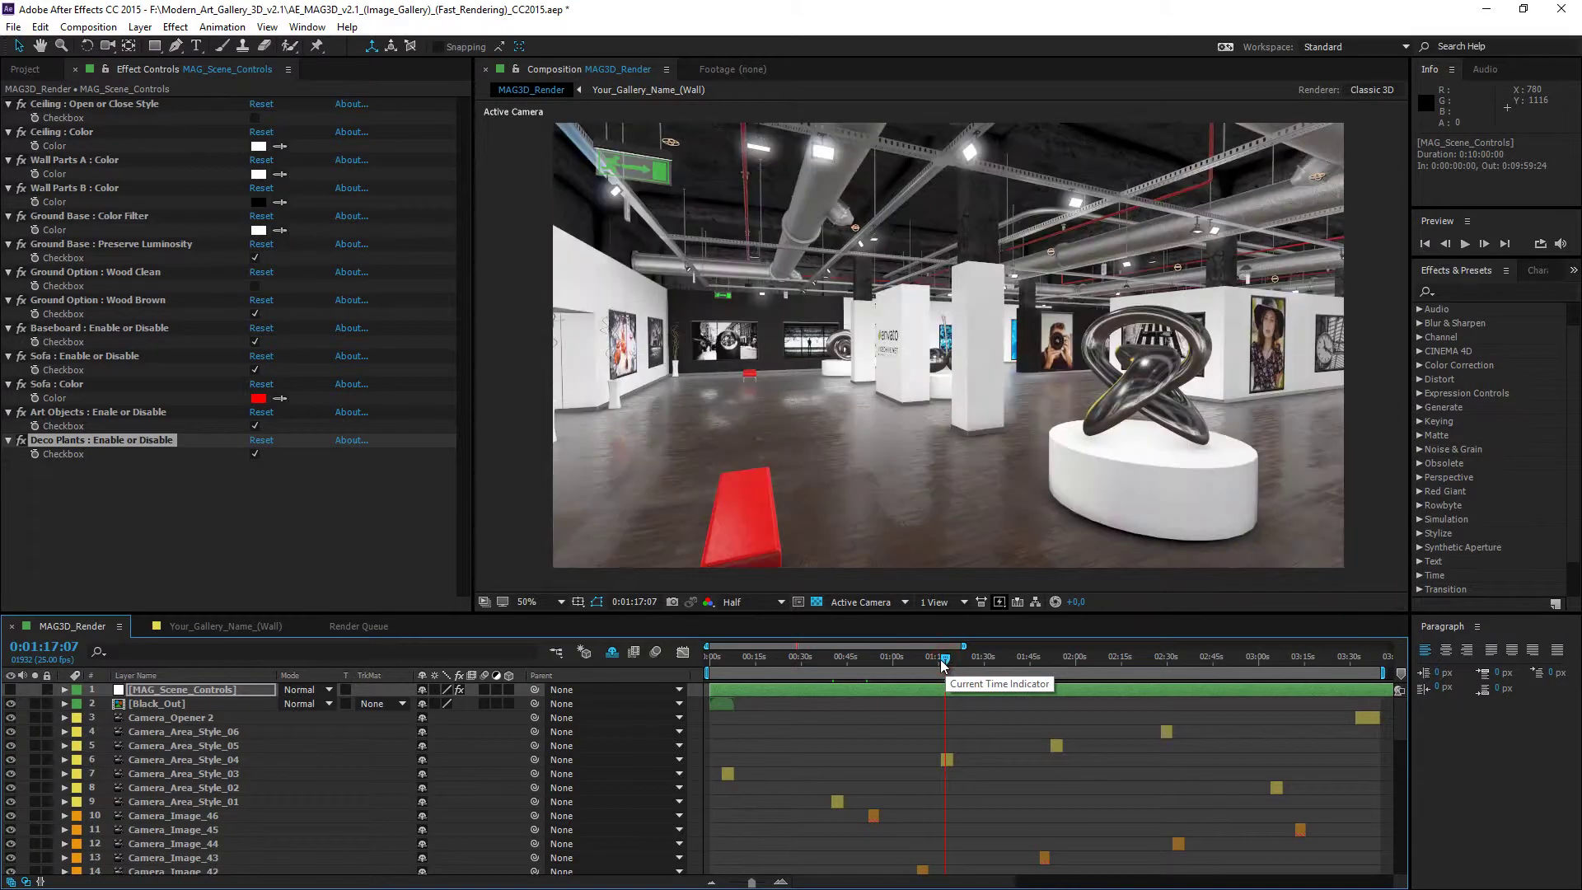
pyautogui.click(1168, 661)
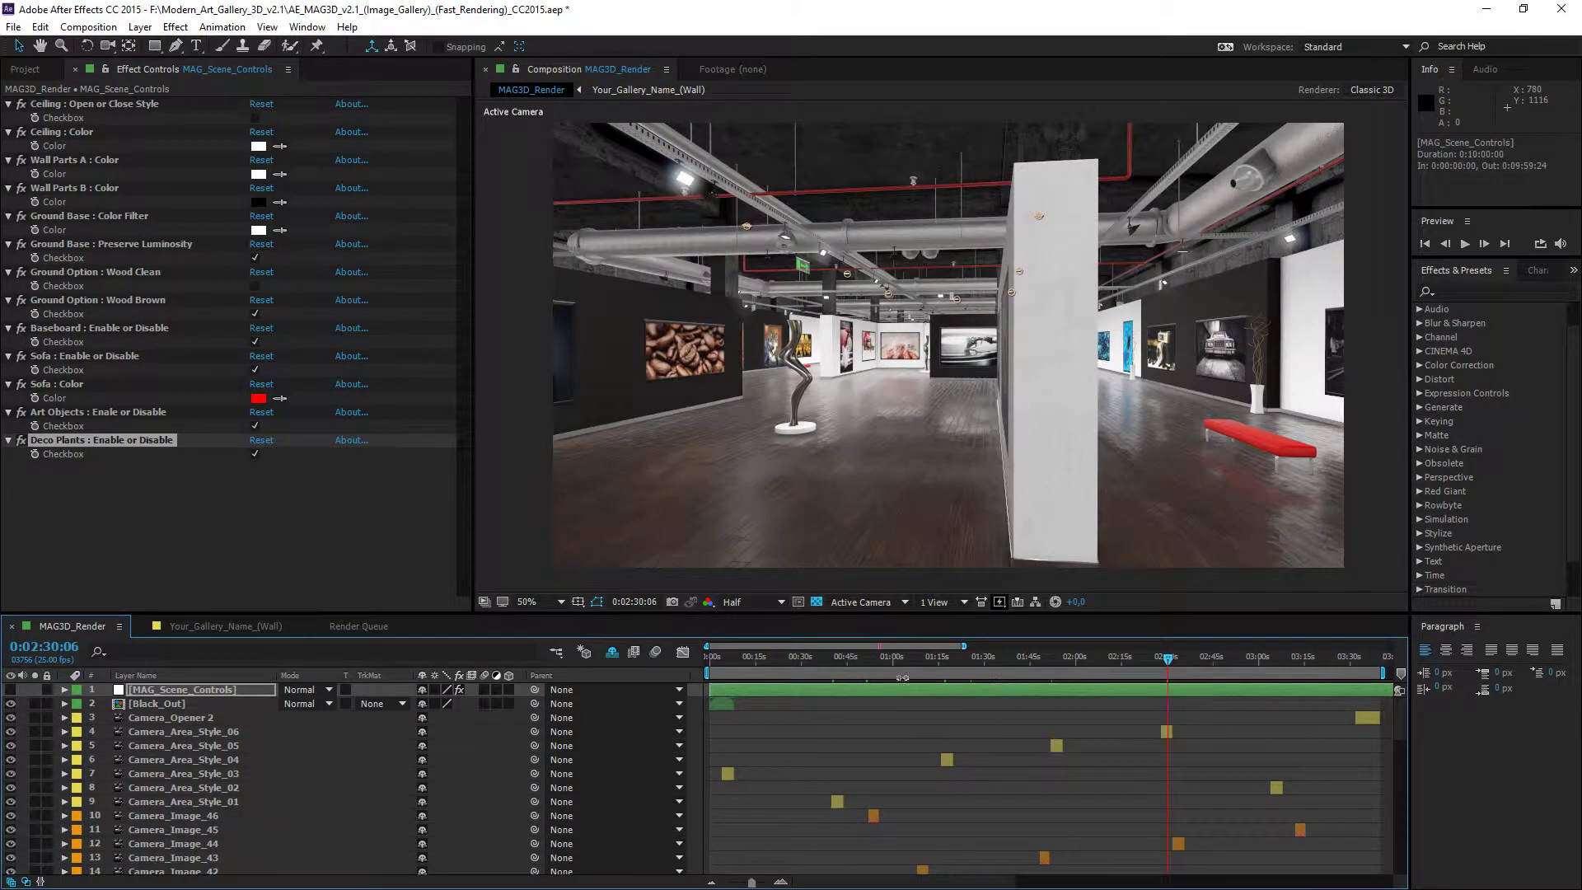
pyautogui.click(833, 661)
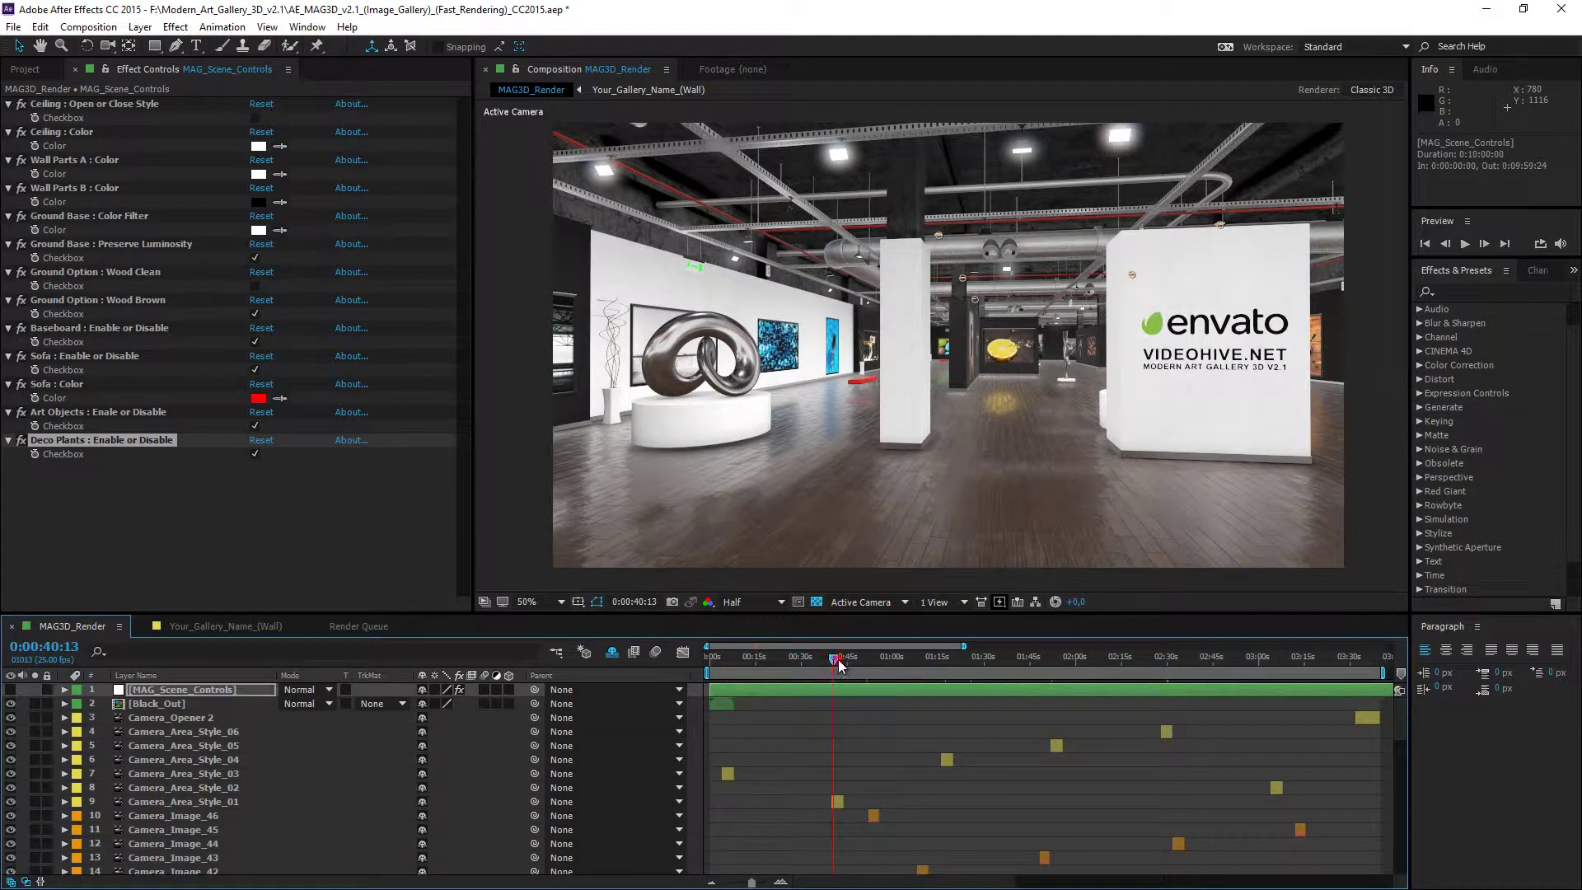
pyautogui.click(837, 660)
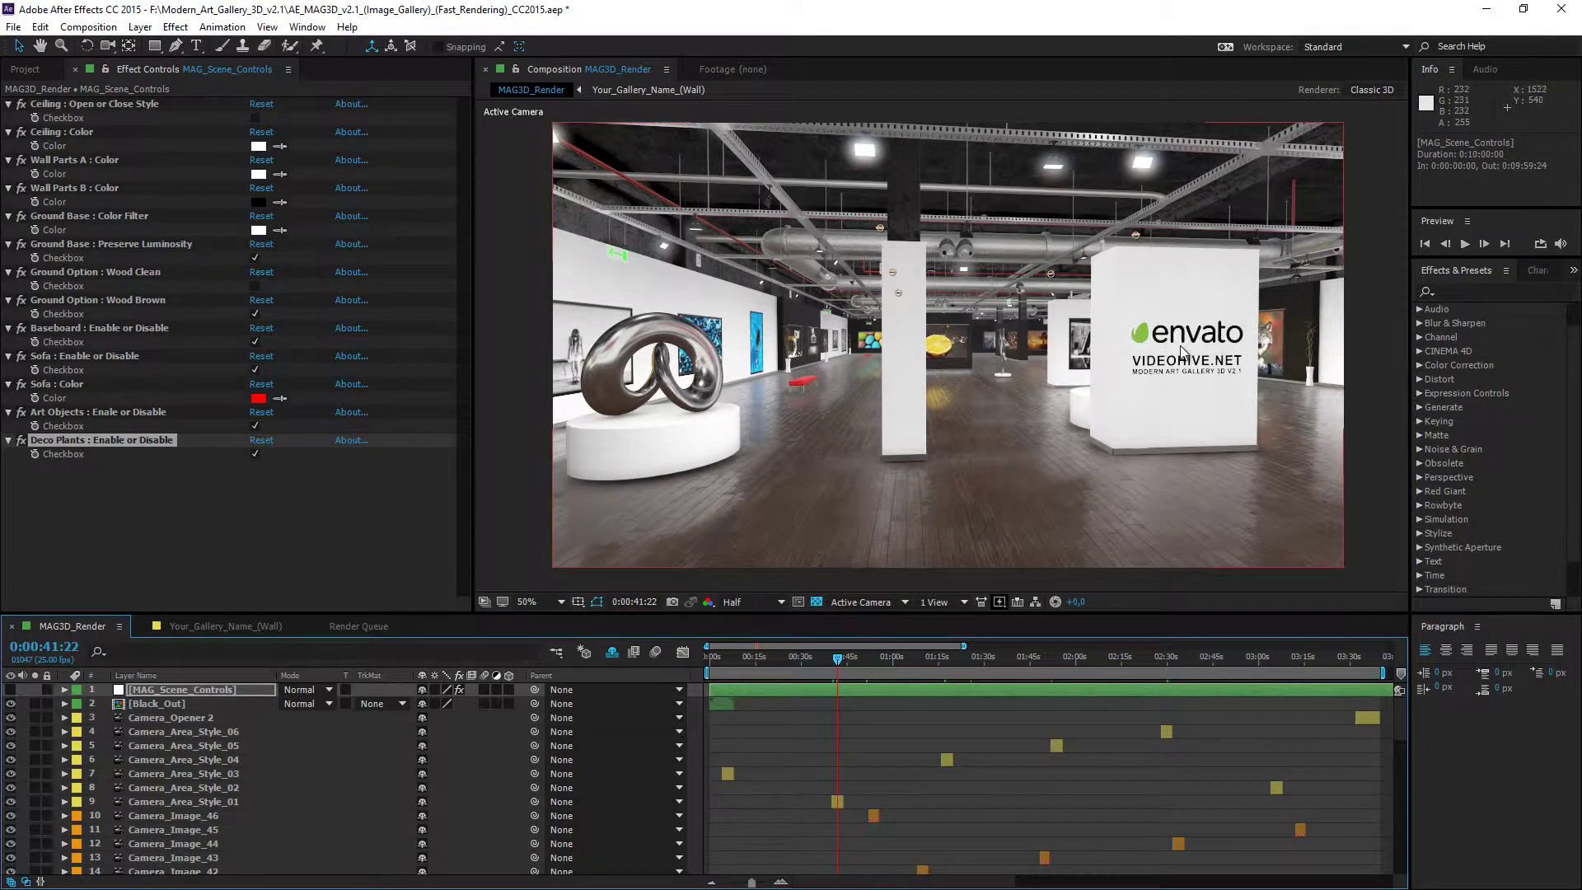
pyautogui.click(234, 631)
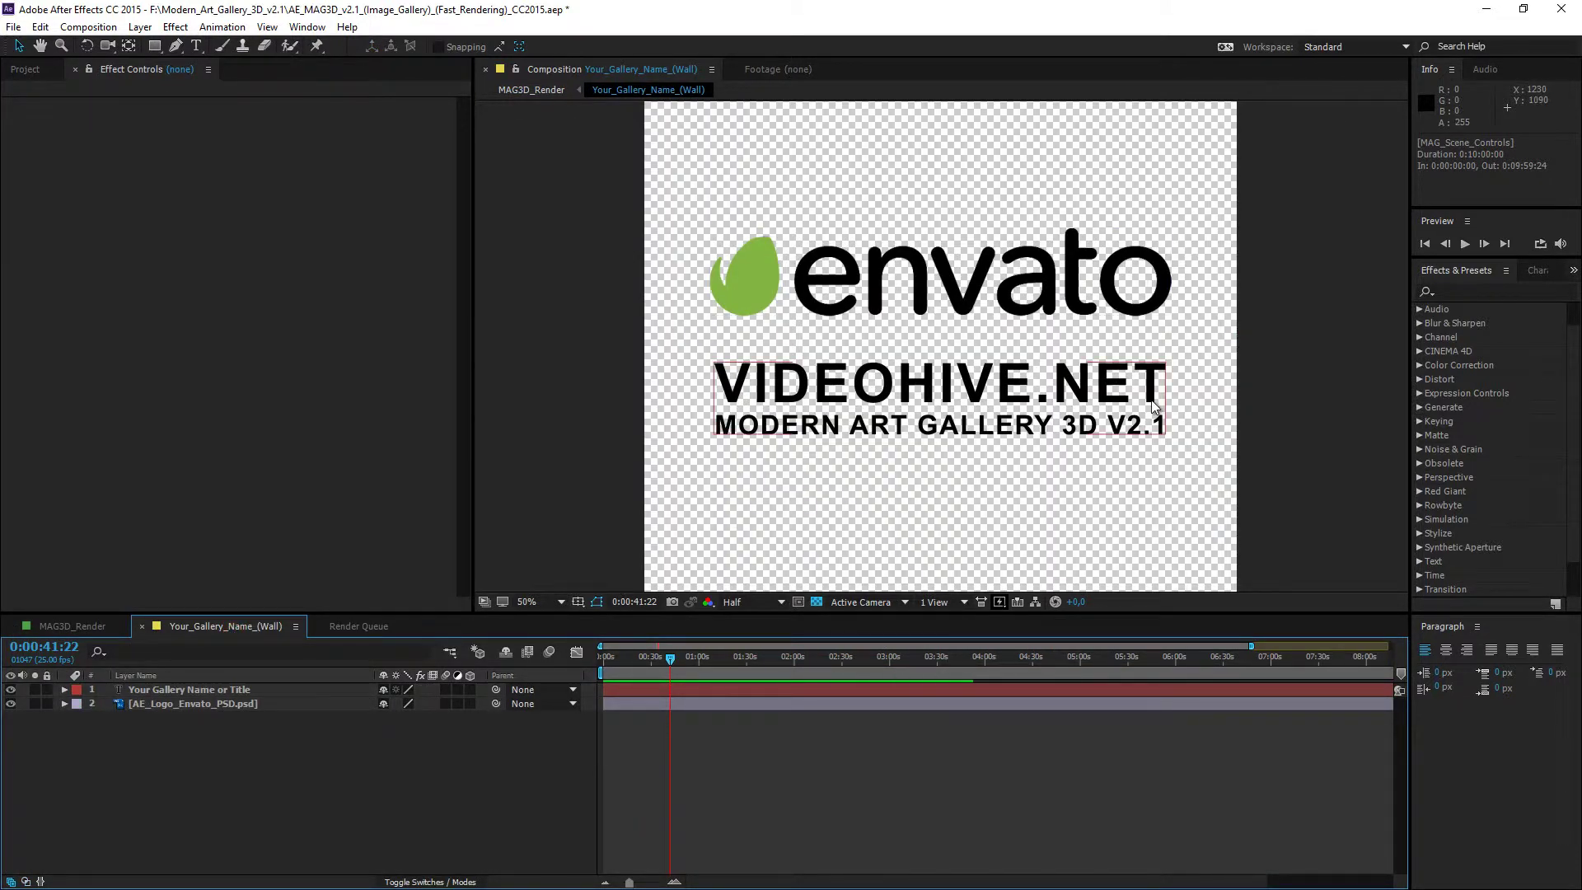
pyautogui.press(',')
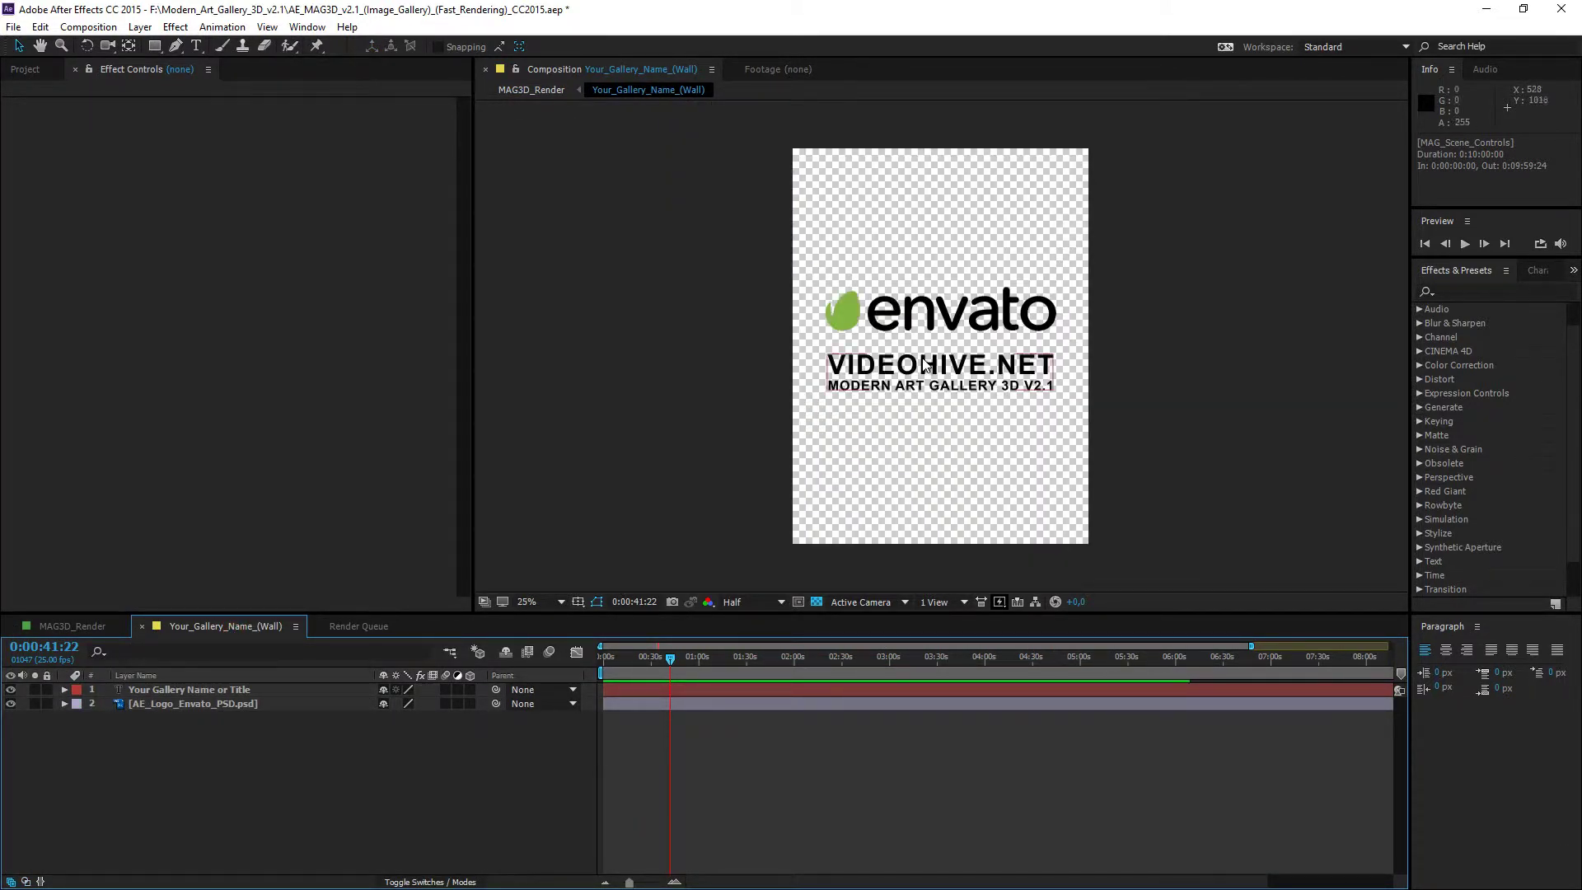
pyautogui.click(87, 628)
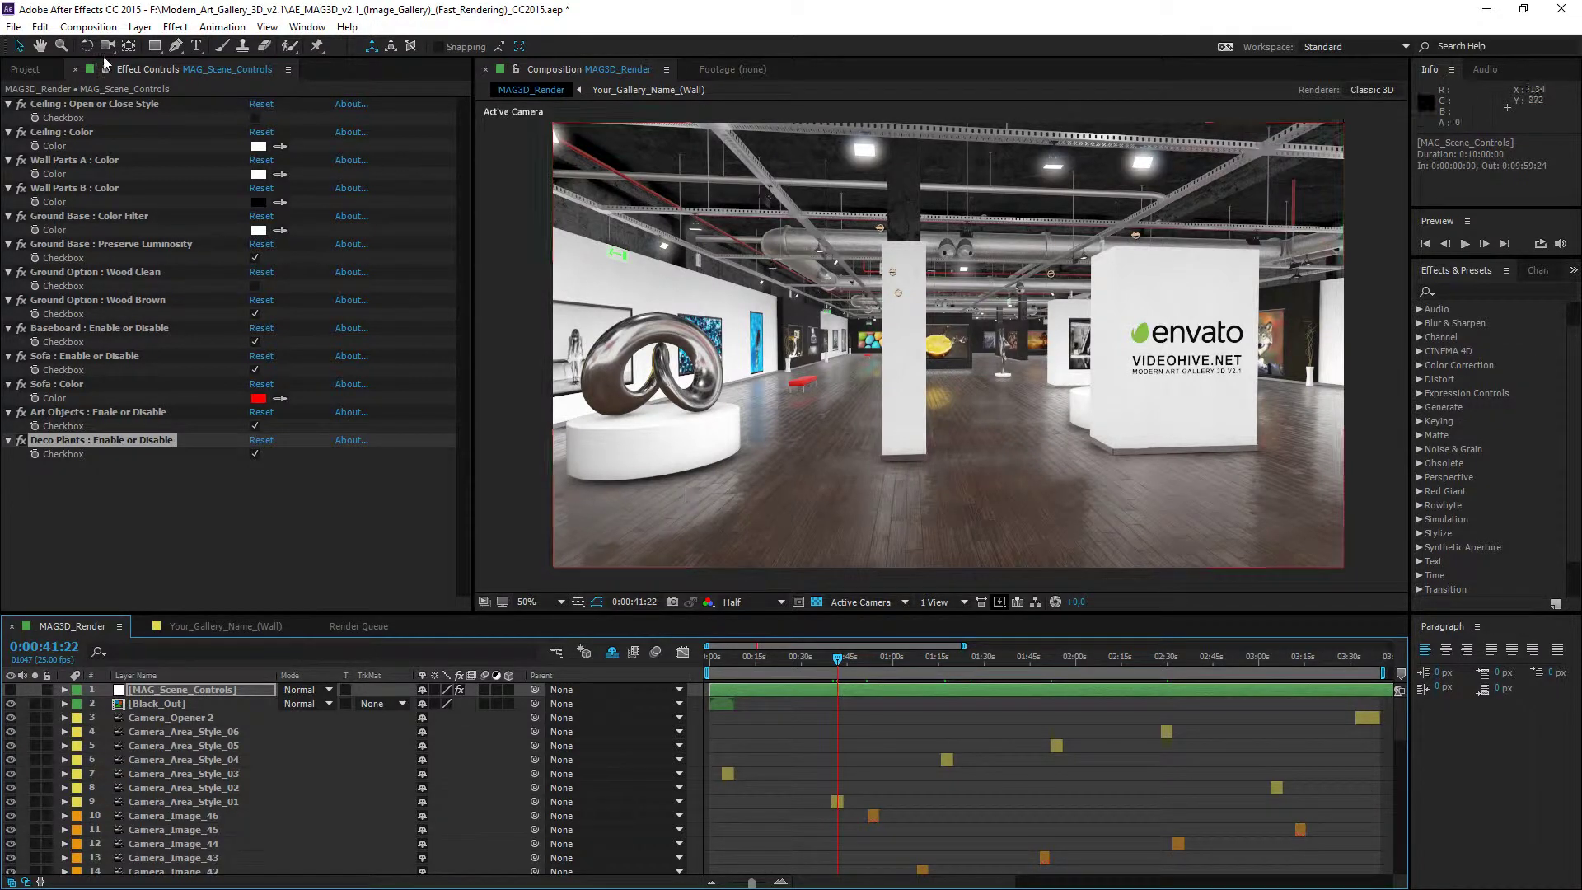
# Close the current project and open AE_MAG3D_v2.1_(Video_and_Image_Gallery)_(Slow_Rendering)_CC2015.aep.
pyautogui.click(13, 27)
pyautogui.click(56, 162)
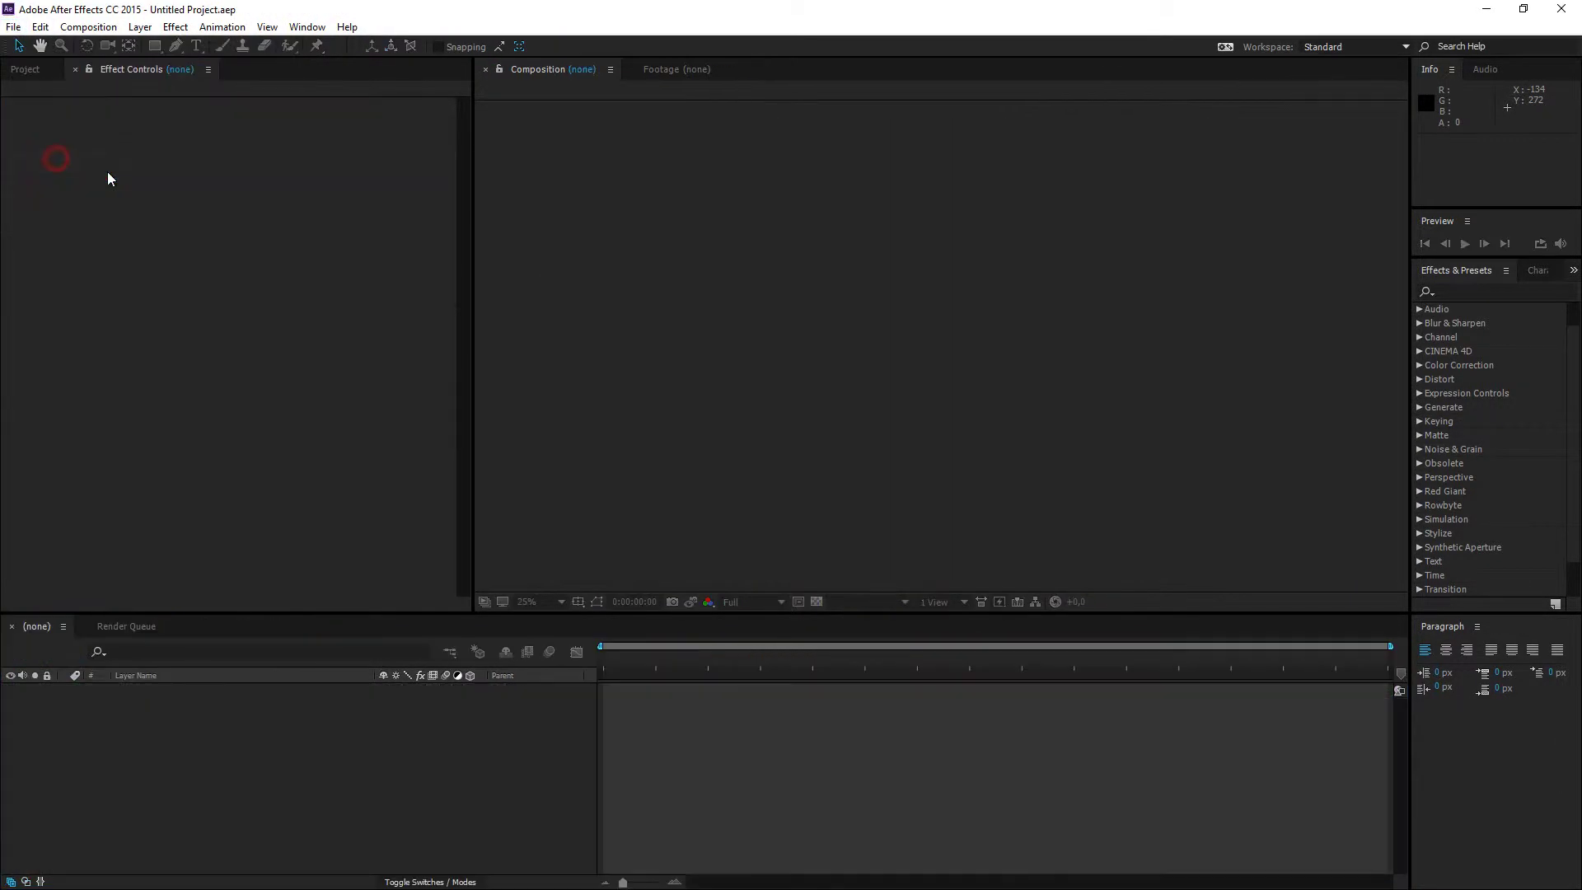
pyautogui.click(13, 26)
pyautogui.click(37, 61)
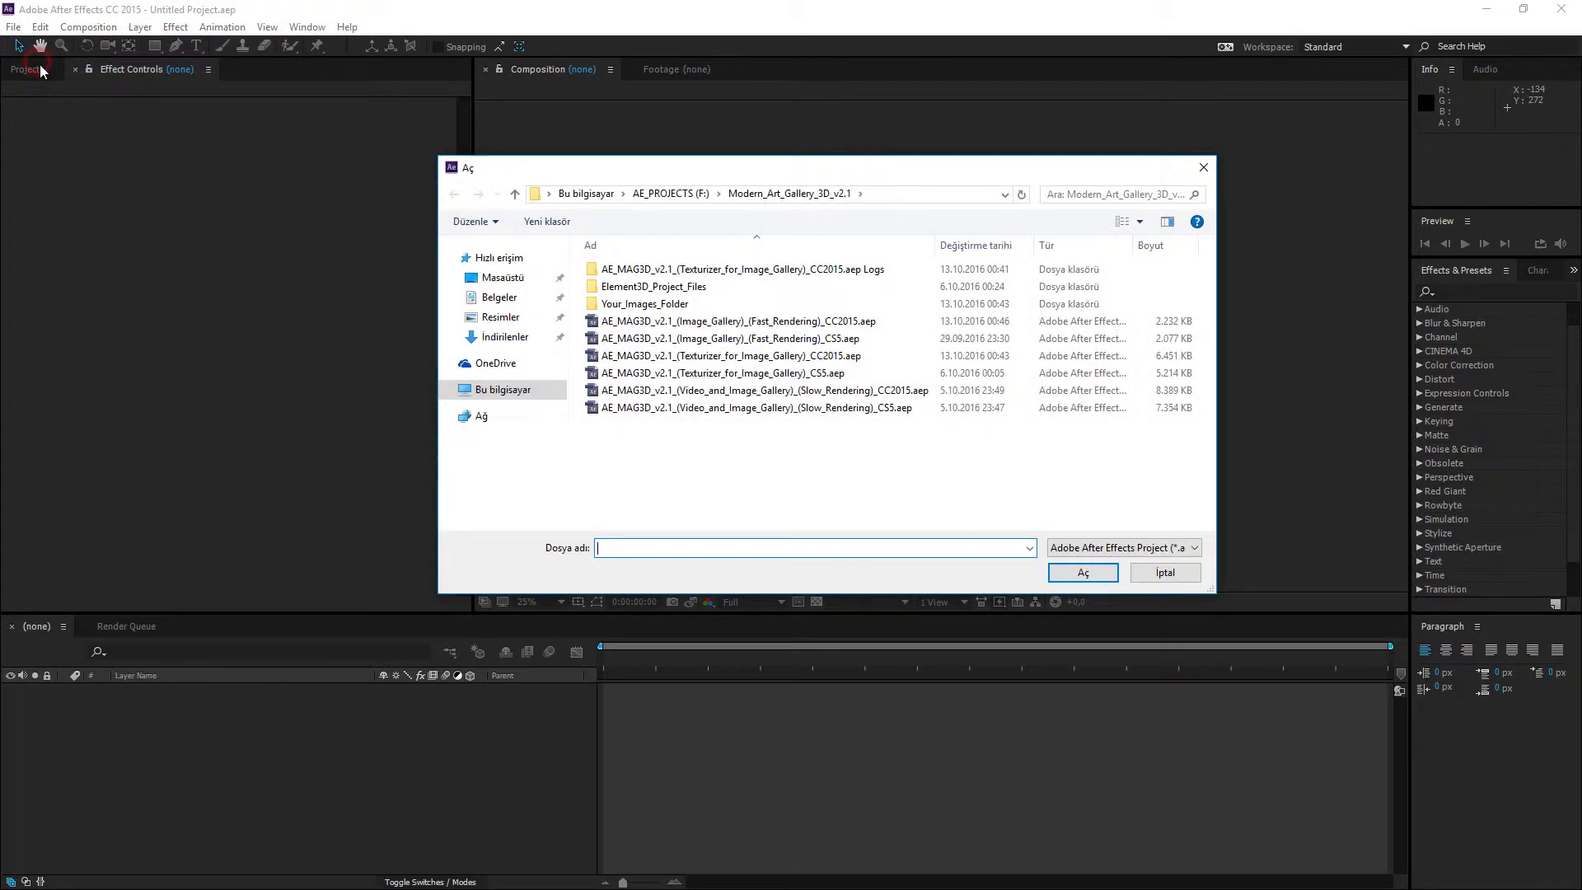
pyautogui.click(770, 394)
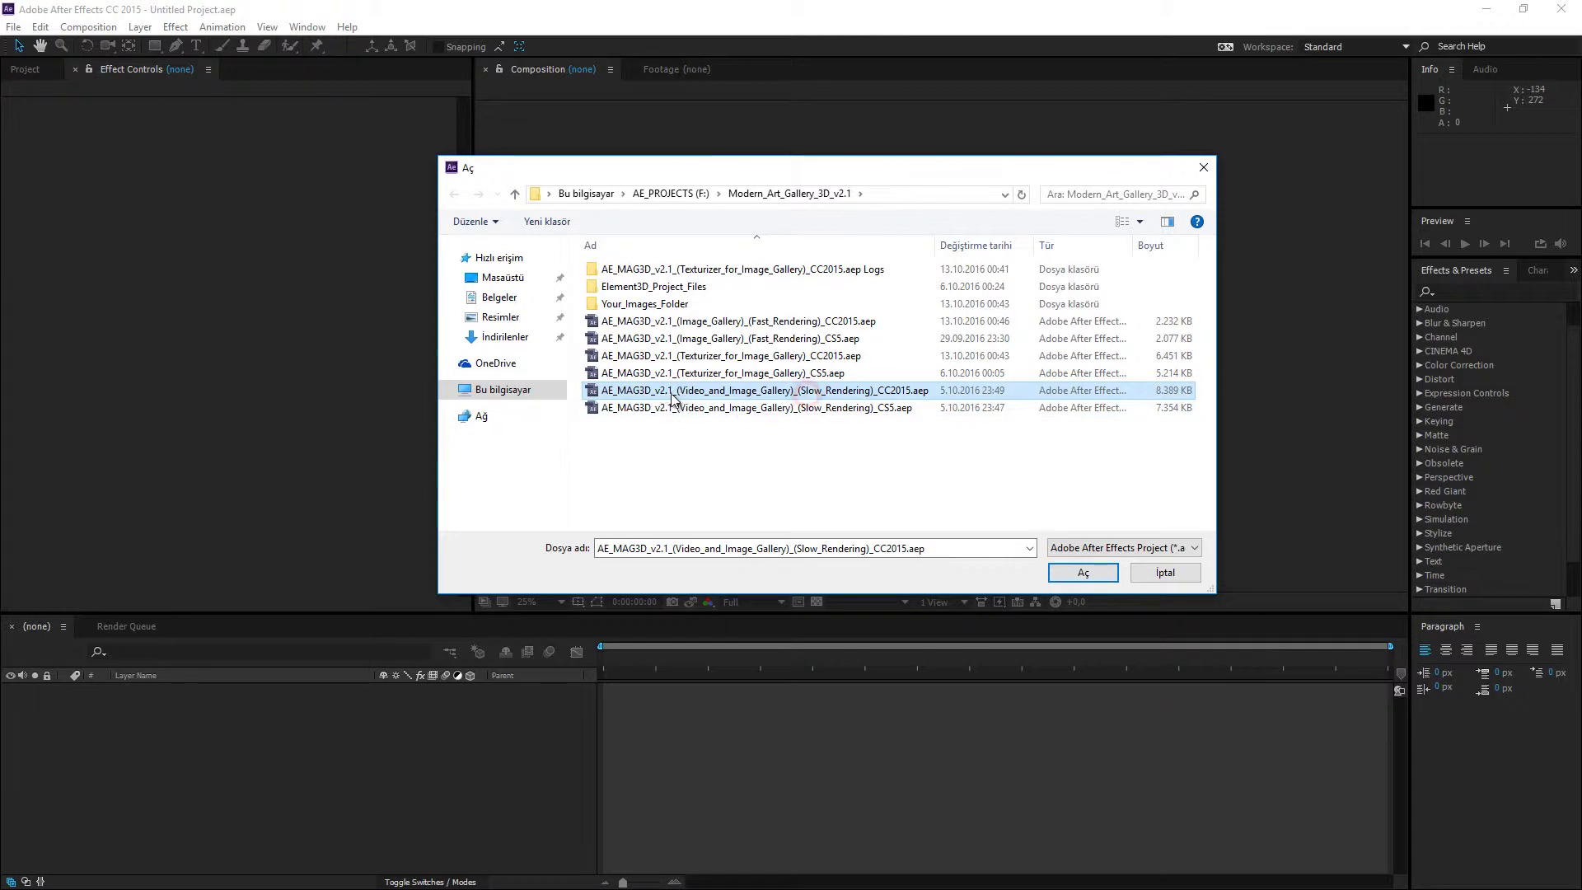
pyautogui.click(1089, 572)
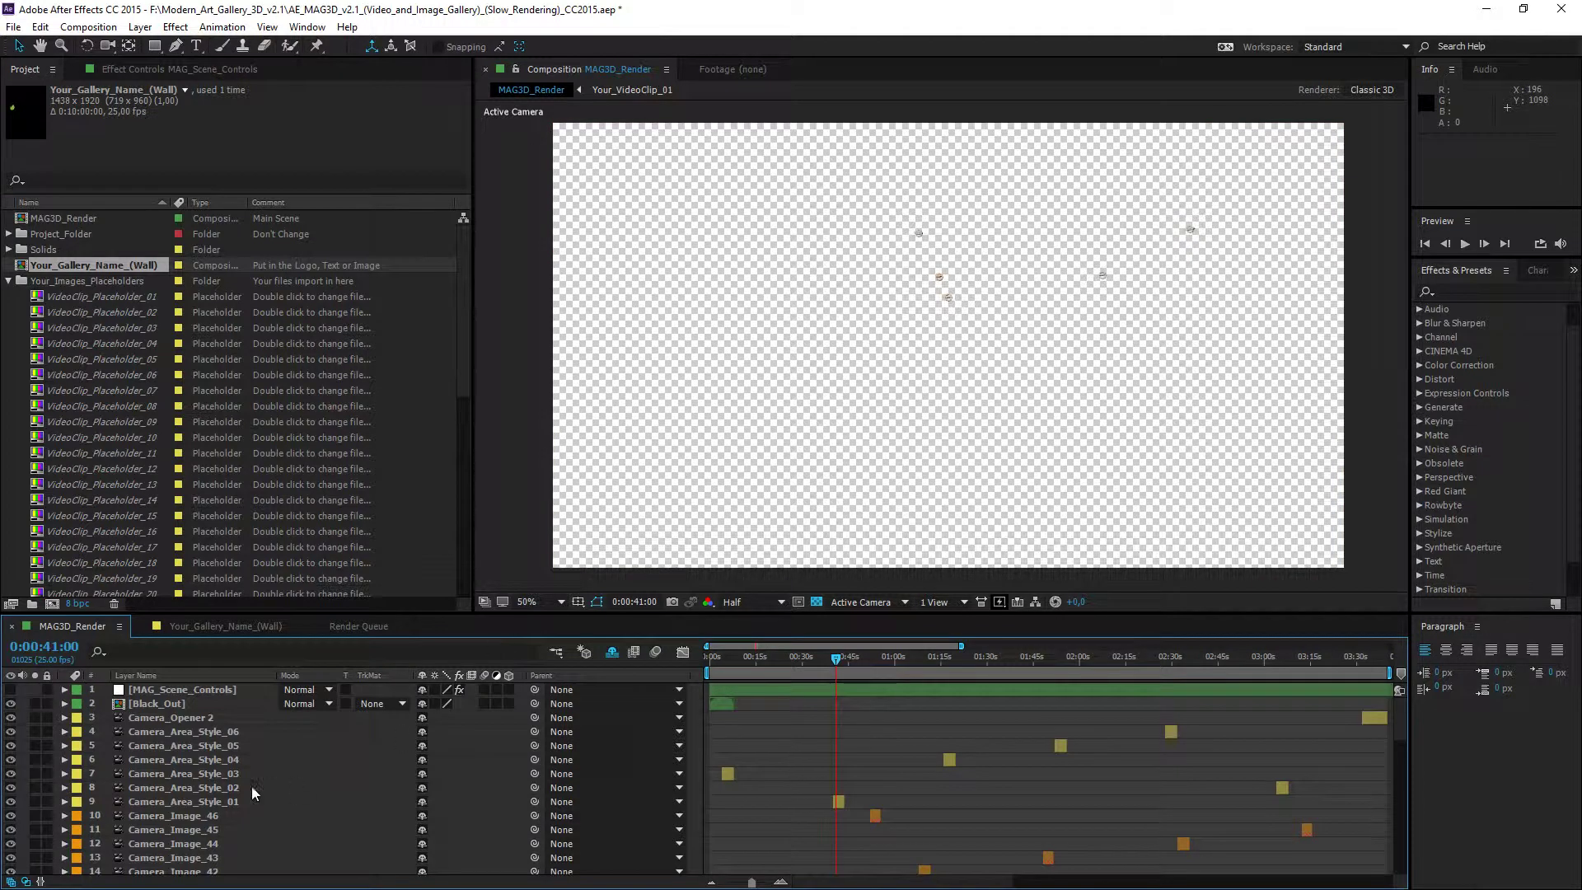
# Select layer 57 E3D_MAG_Scene and display its Element effect settings in Effect Controls.
pyautogui.scroll(-15, 236, 753)
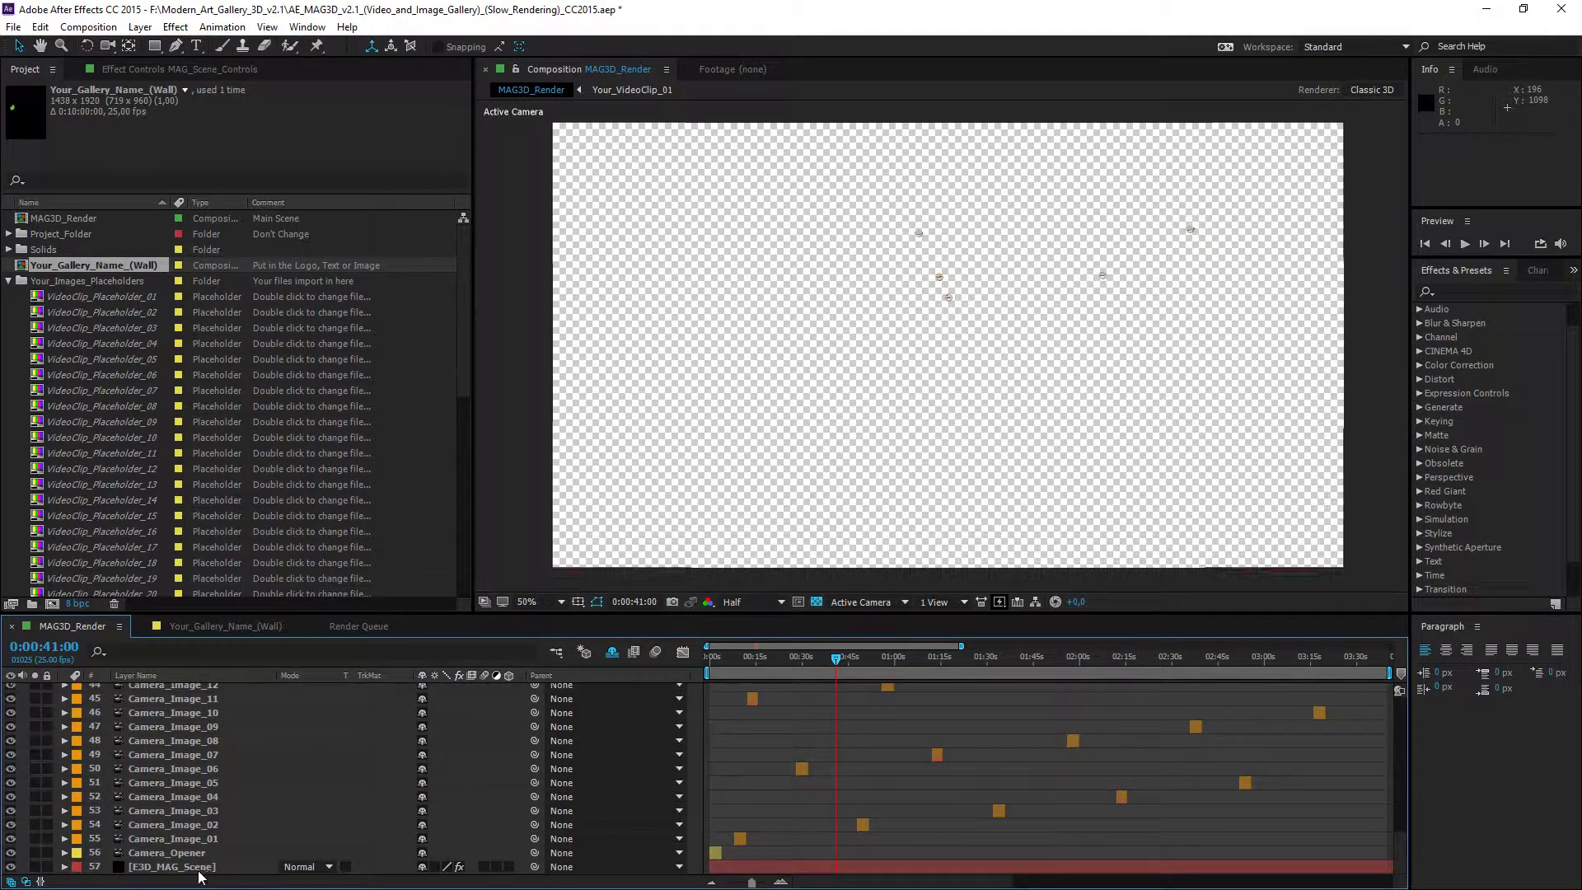
pyautogui.click(195, 870)
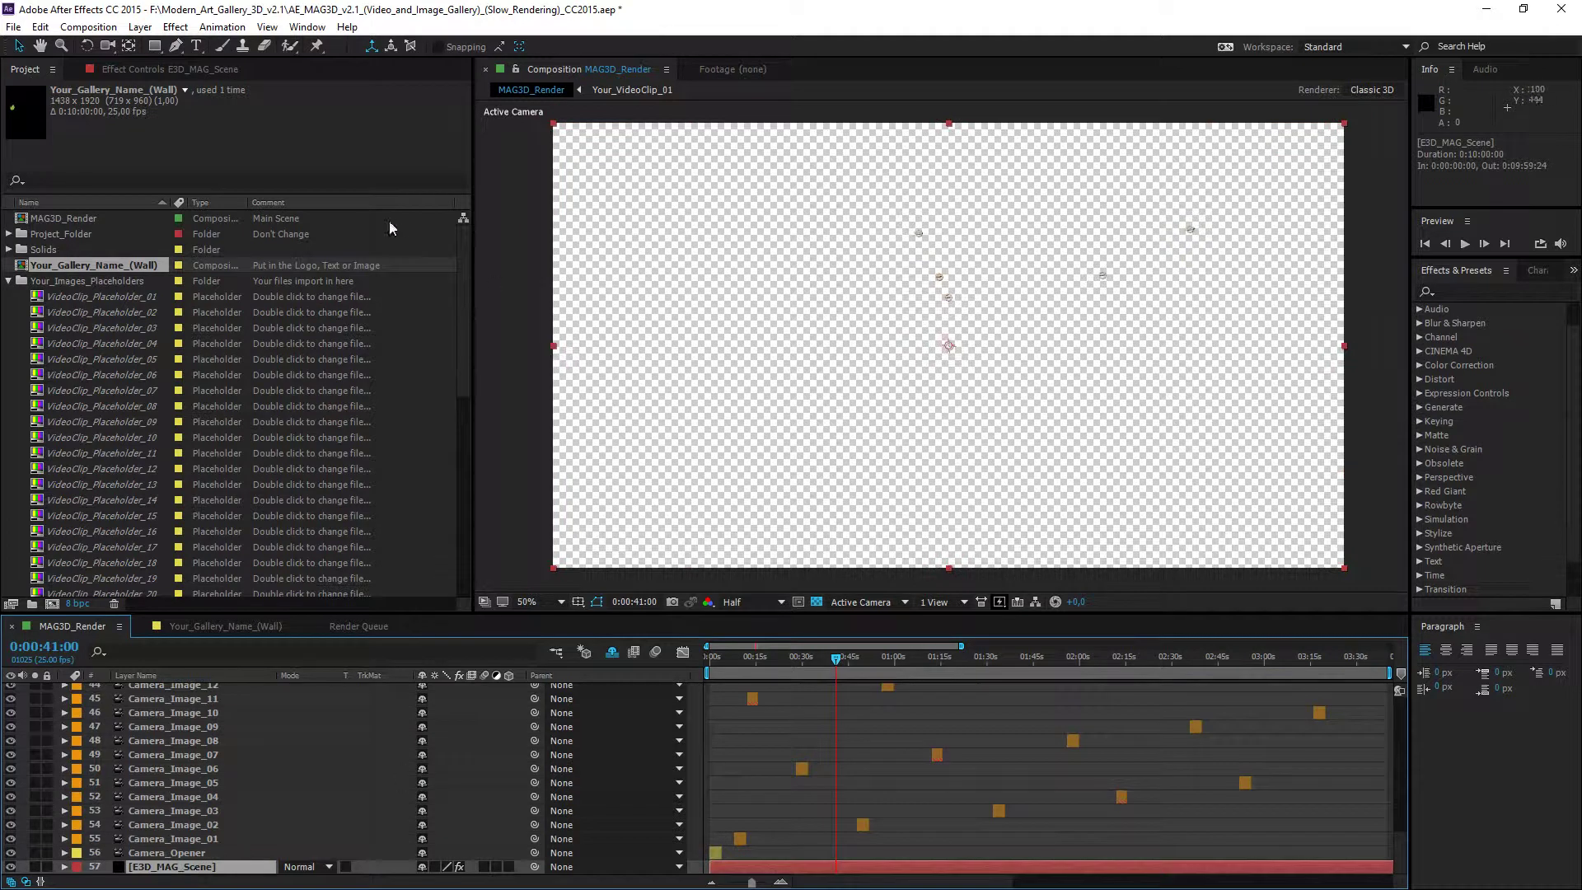
pyautogui.click(151, 71)
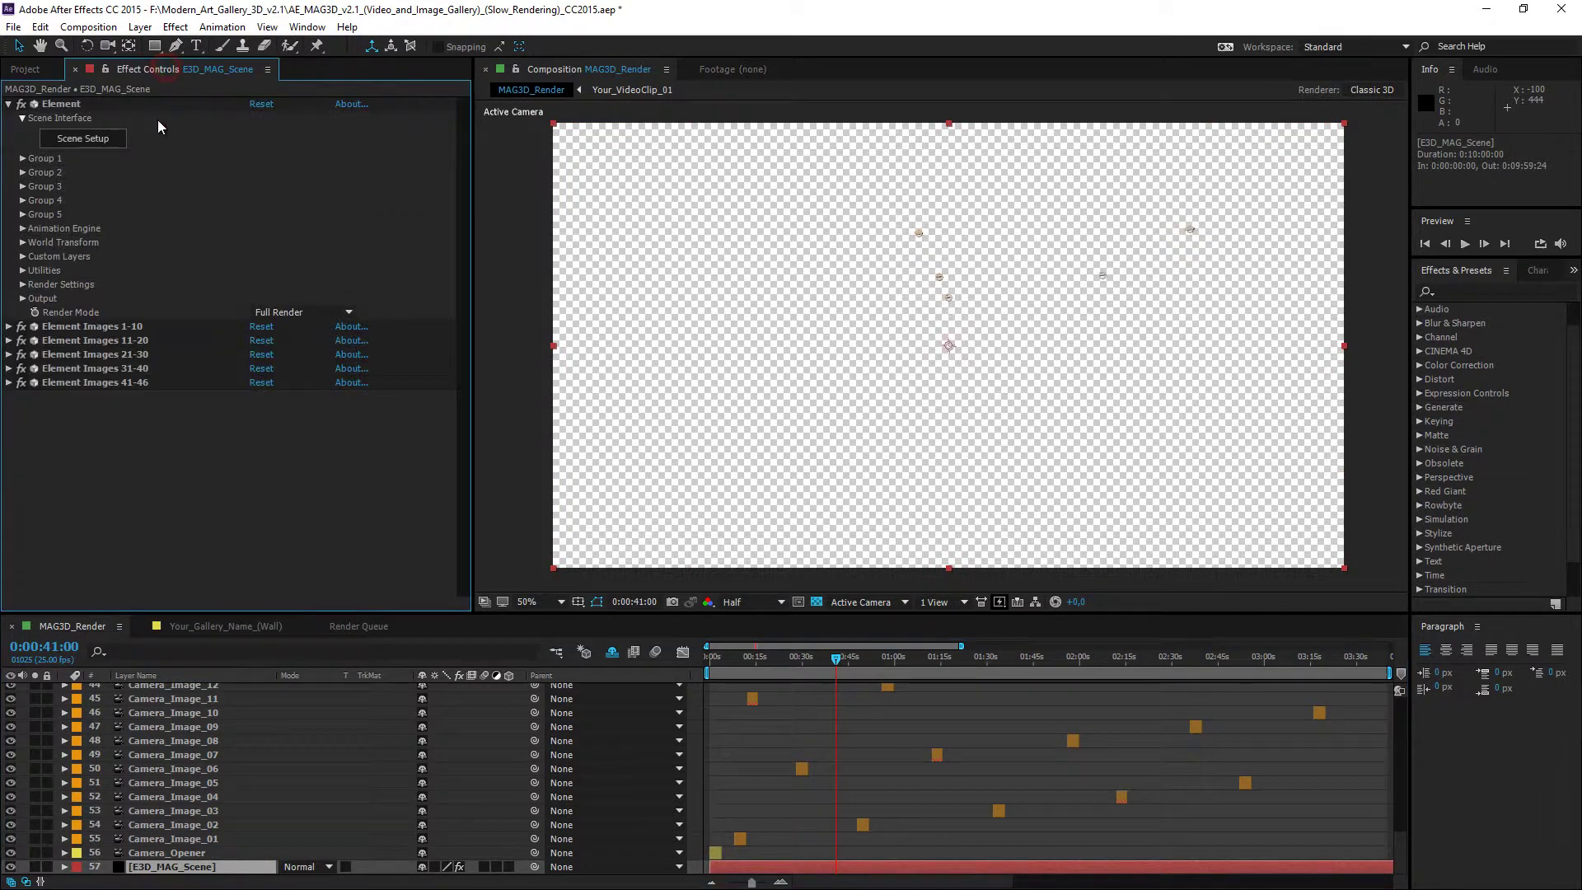
# In Element Scene Setup, relink the missing scene files to F:/Modern_Art_Gallery_3D_v2.1.
pyautogui.click(82, 139)
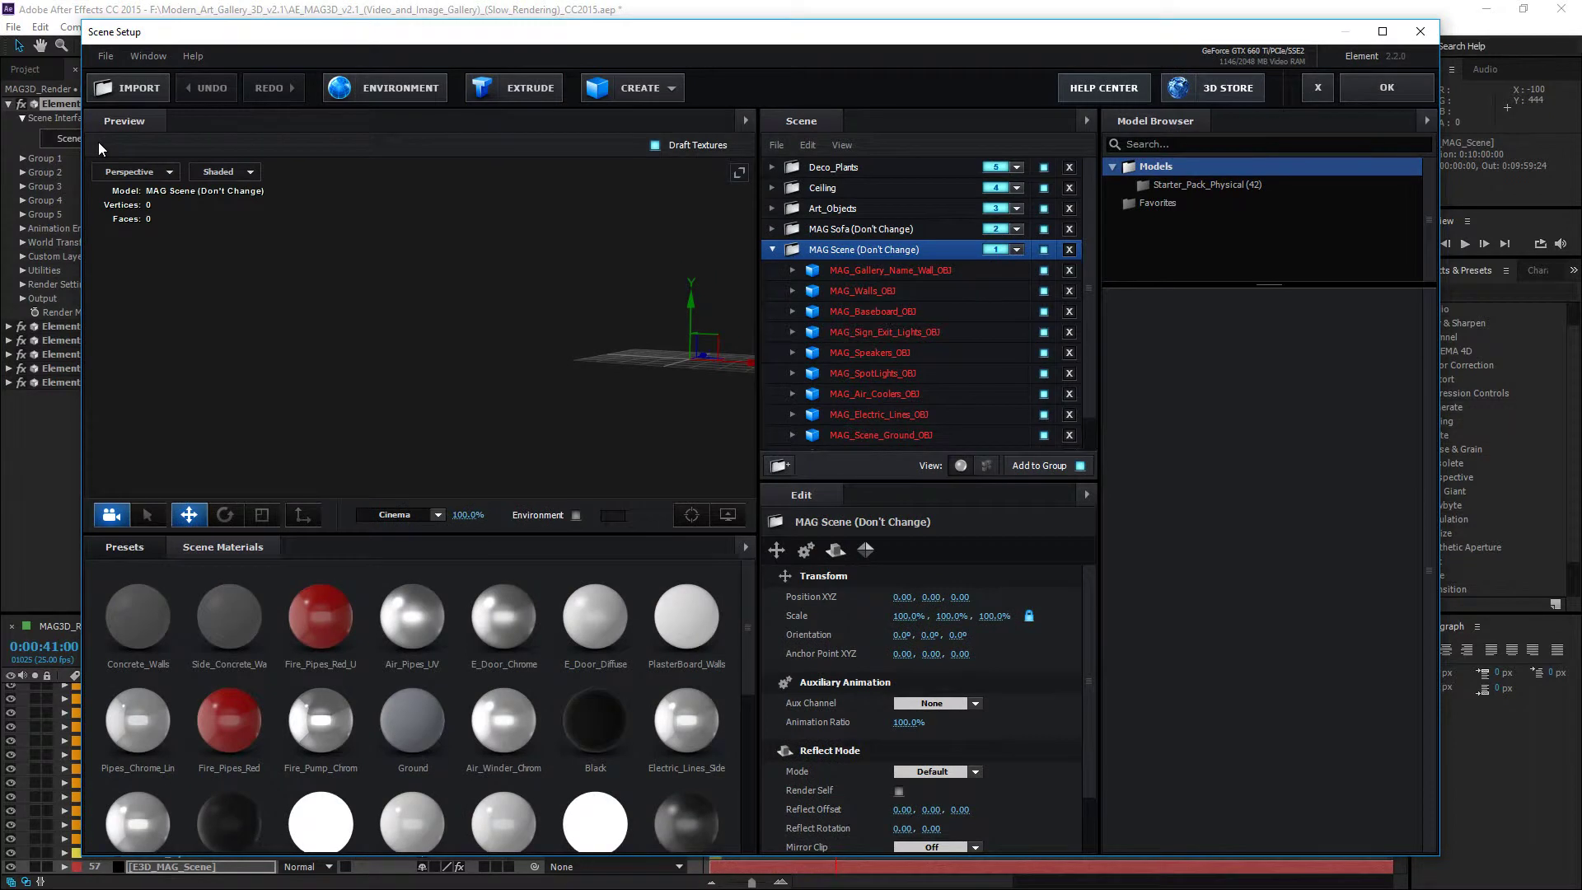
pyautogui.click(106, 55)
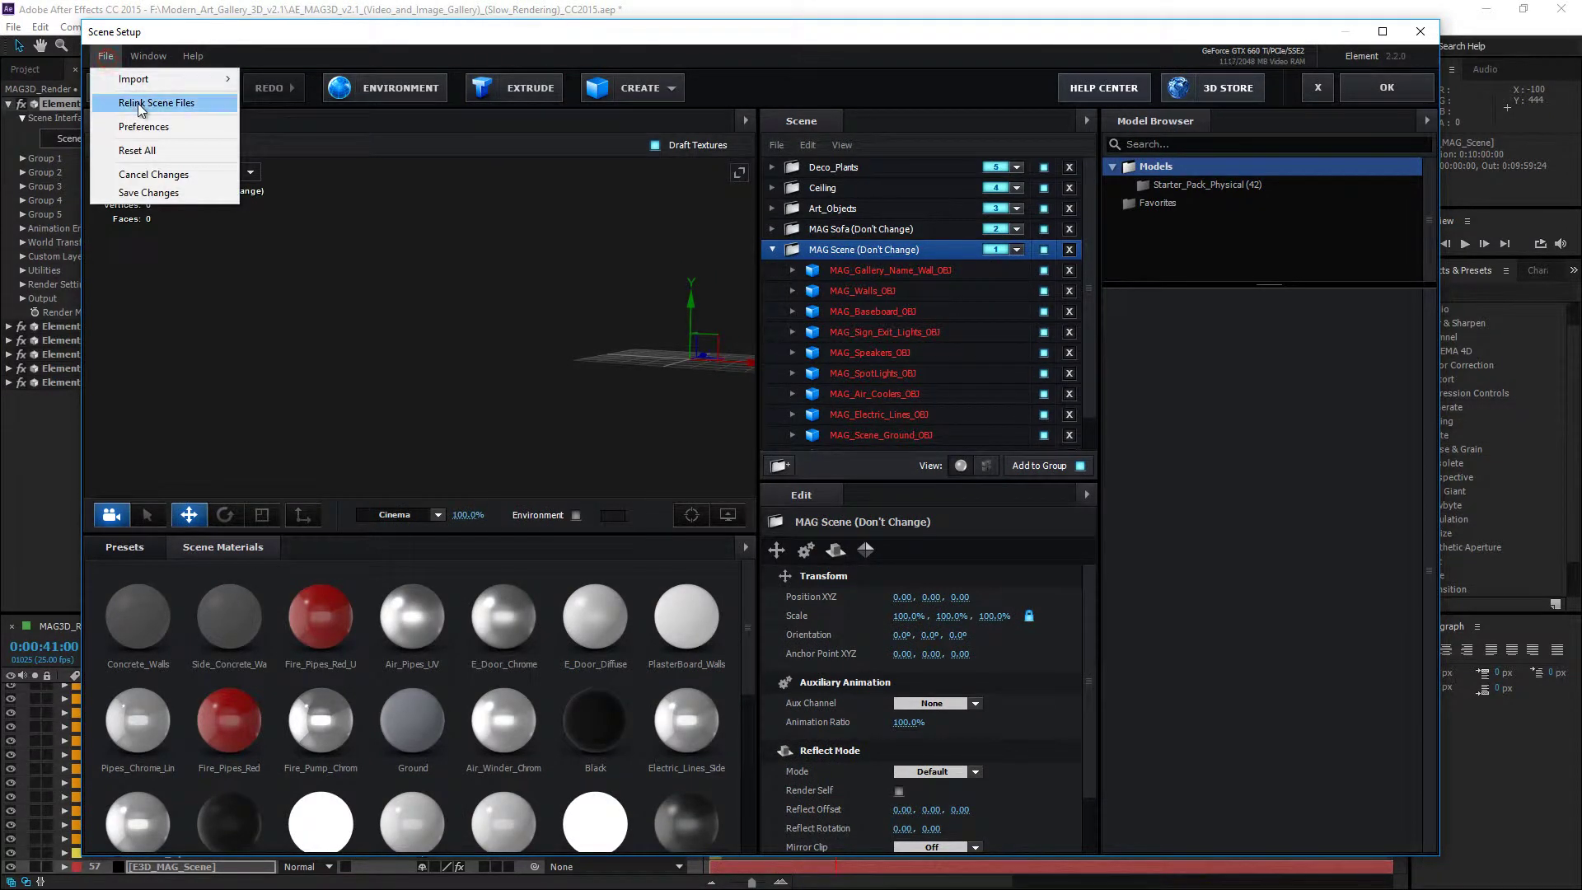
pyautogui.click(197, 104)
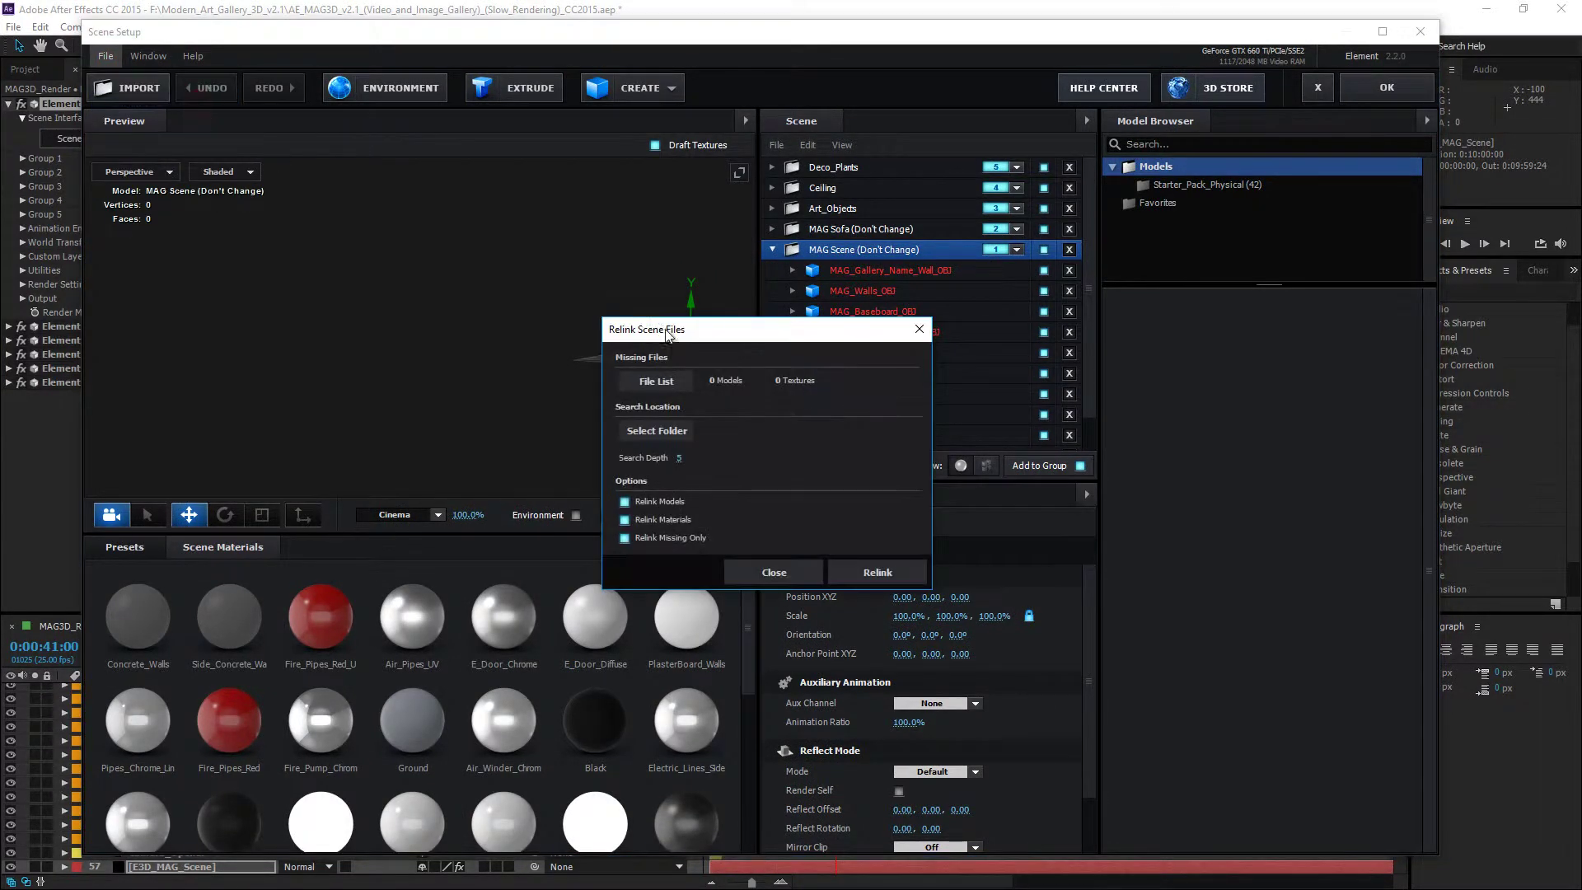
pyautogui.click(683, 444)
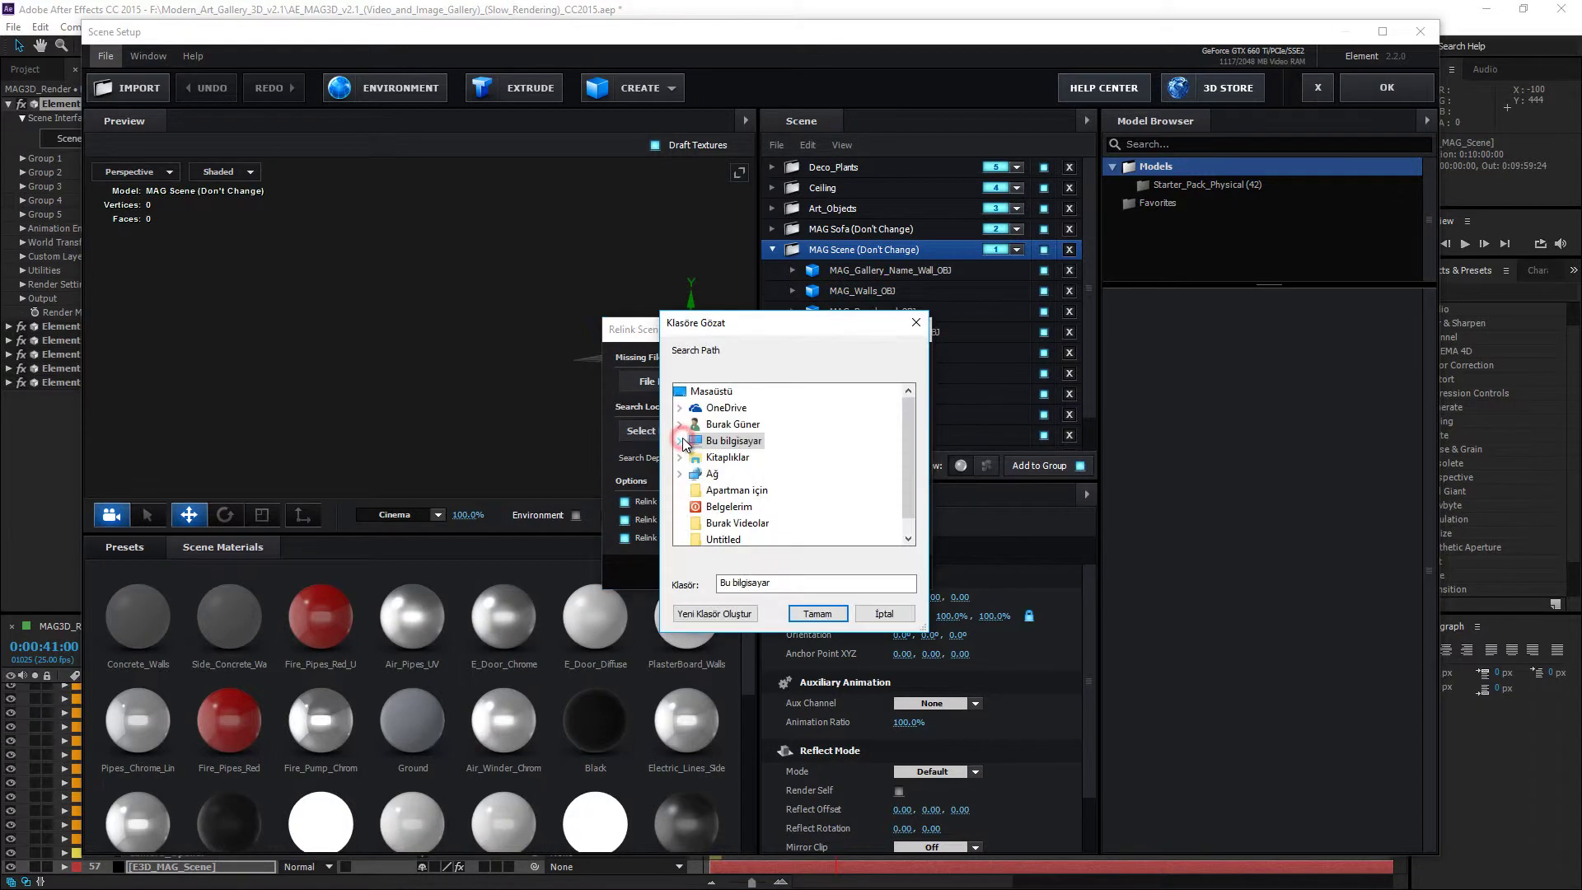
pyautogui.scroll(-3, 827, 461)
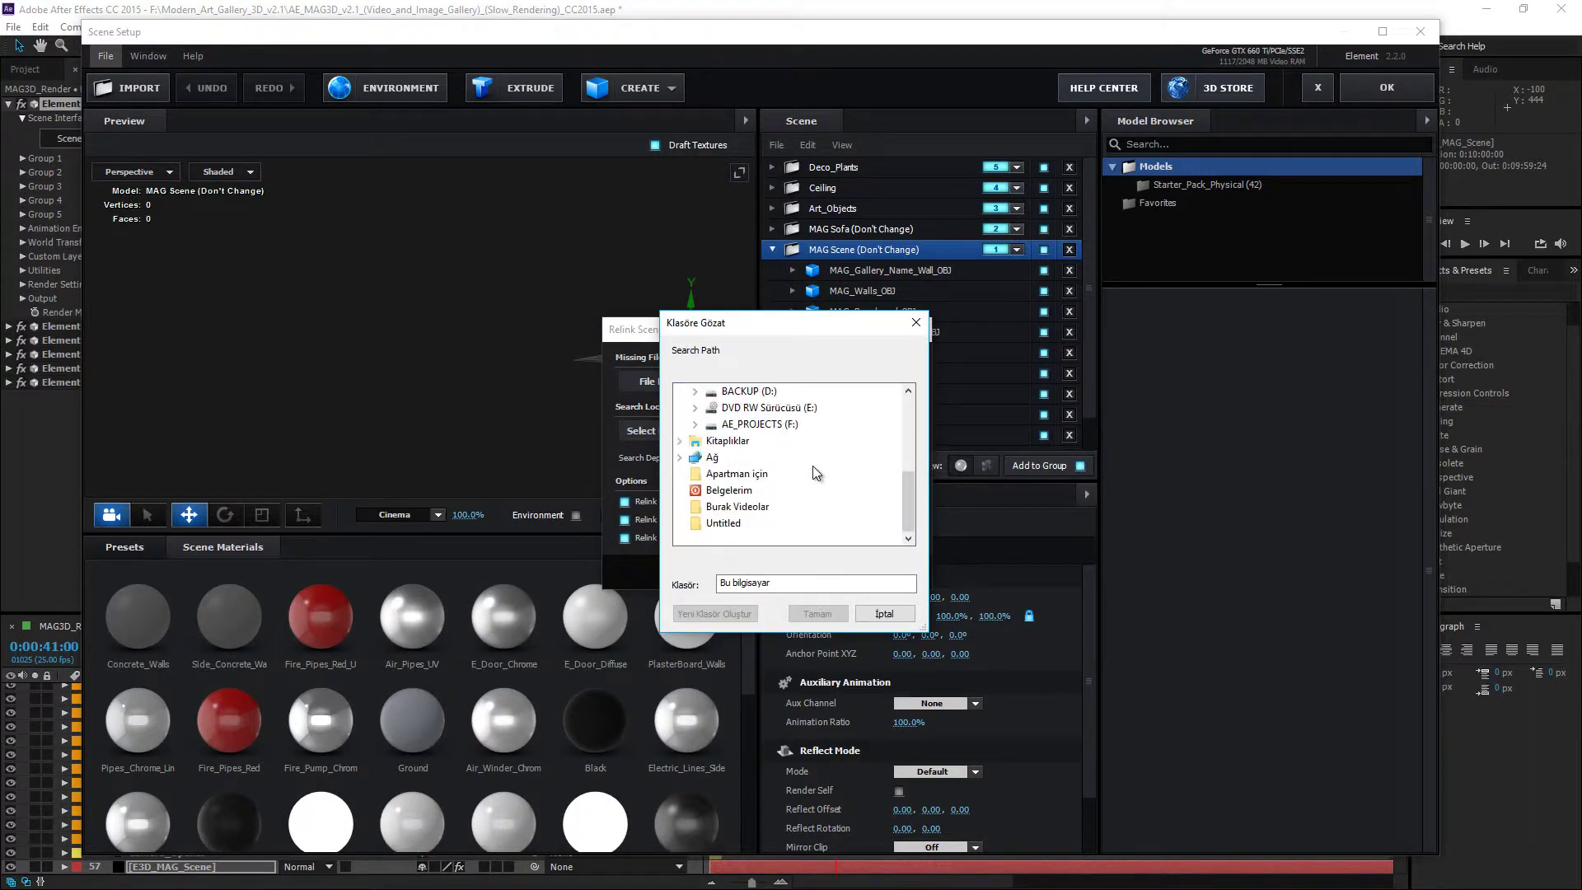
pyautogui.click(758, 423)
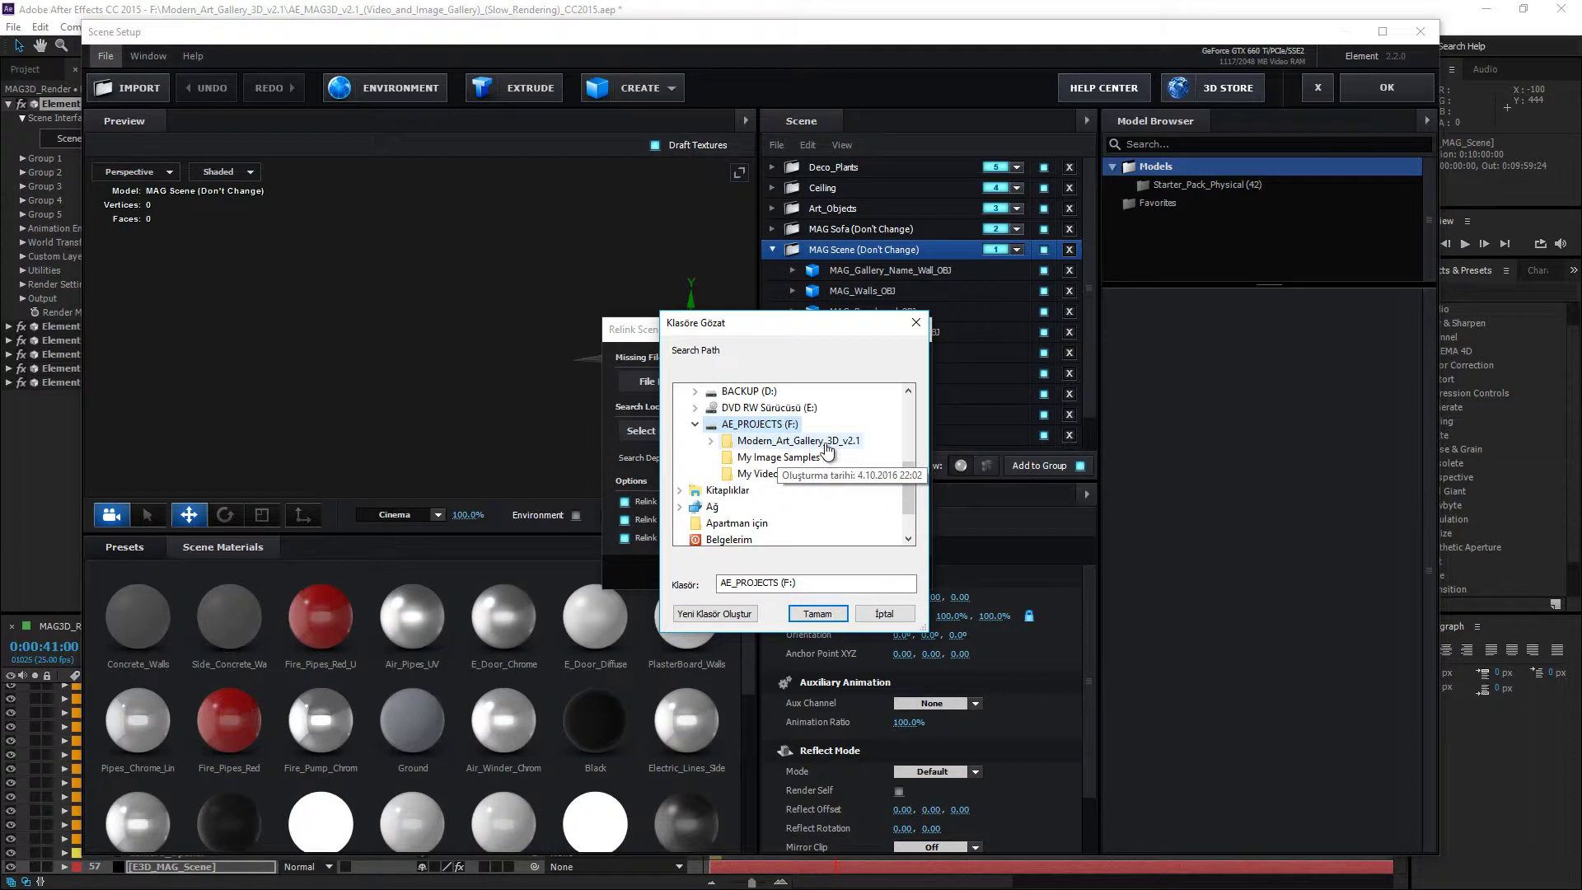
pyautogui.click(826, 443)
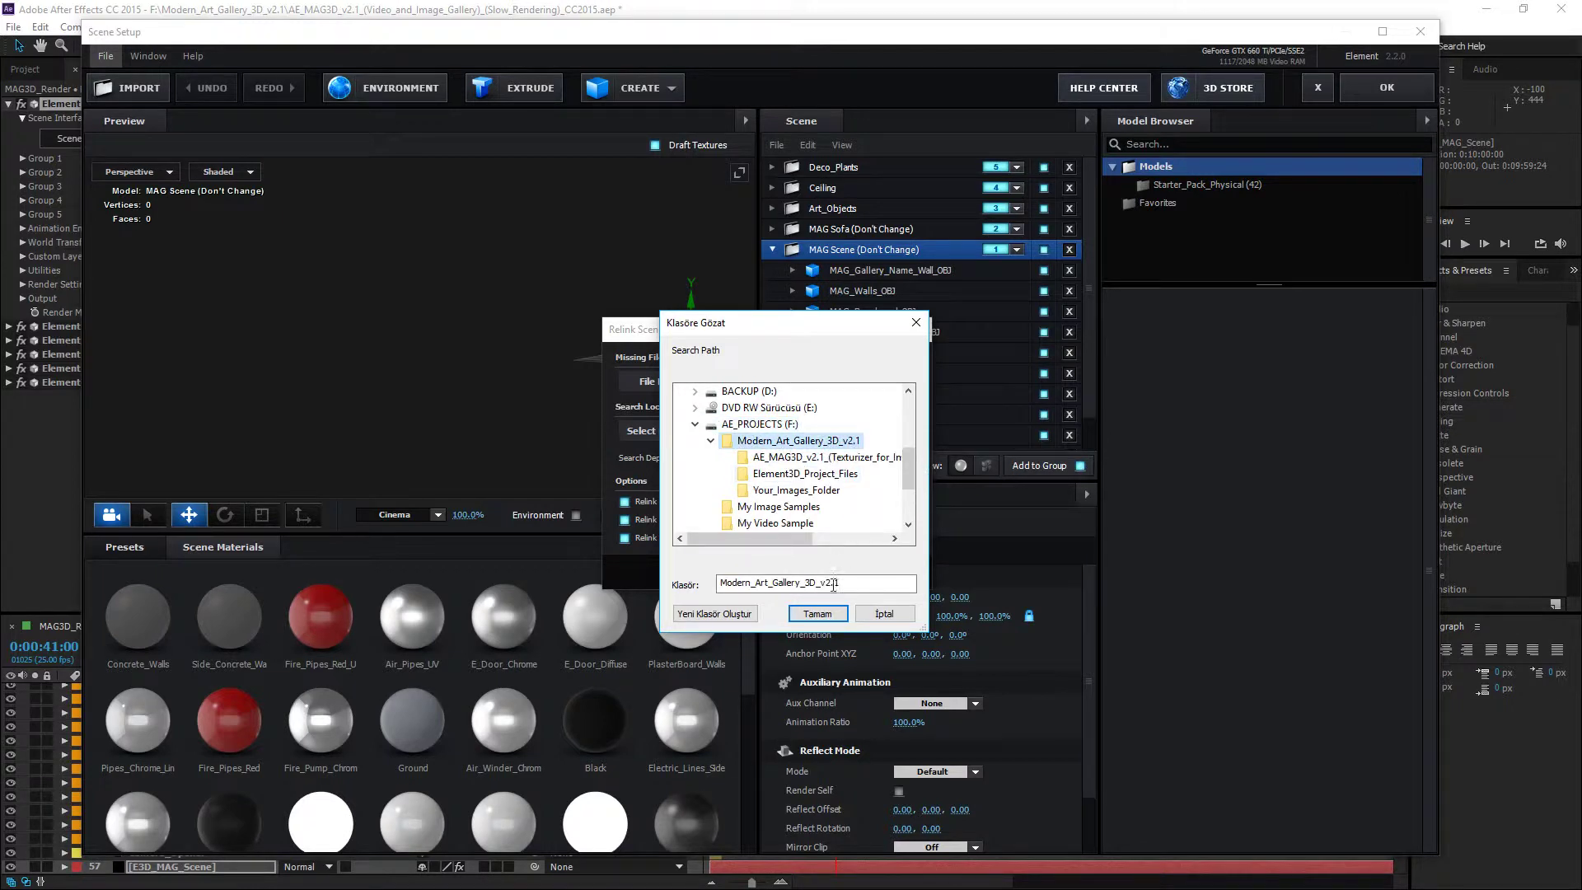
pyautogui.click(818, 615)
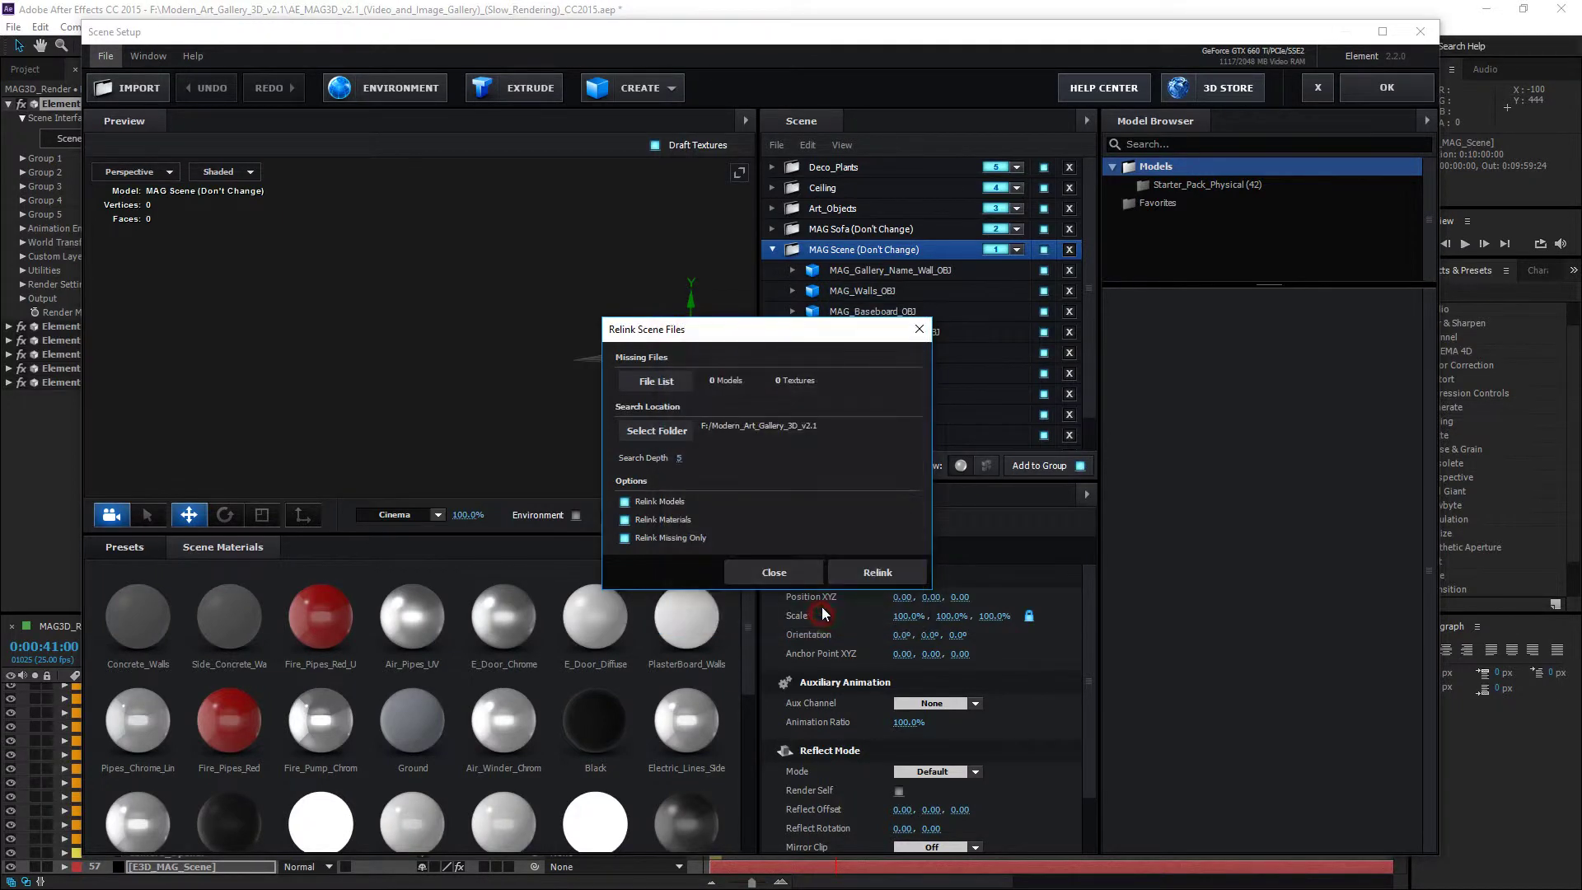
pyautogui.click(869, 573)
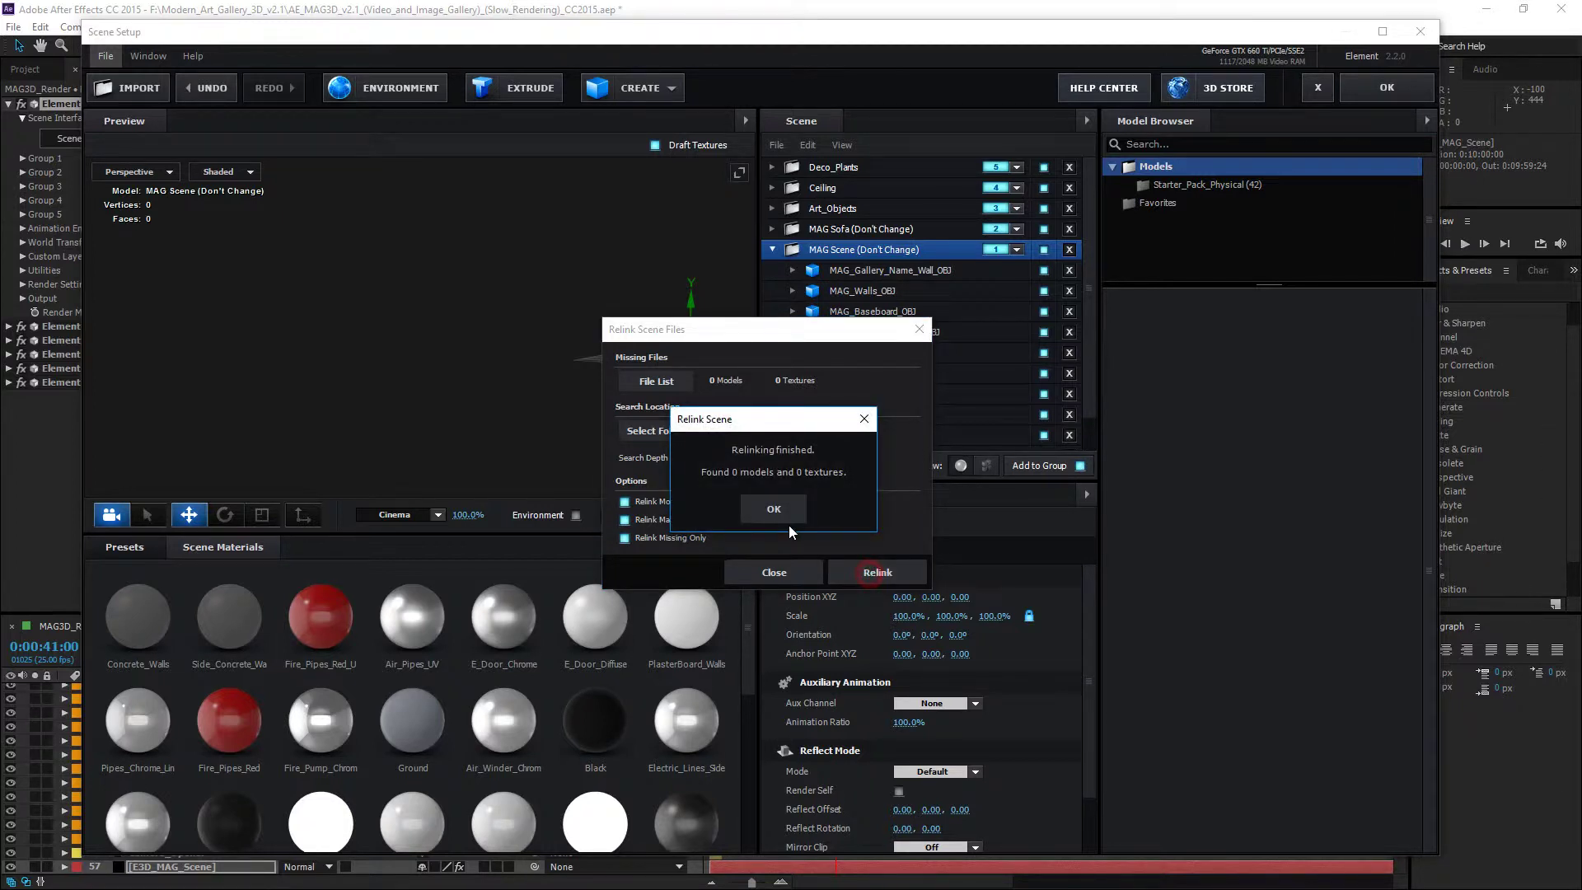
pyautogui.click(773, 510)
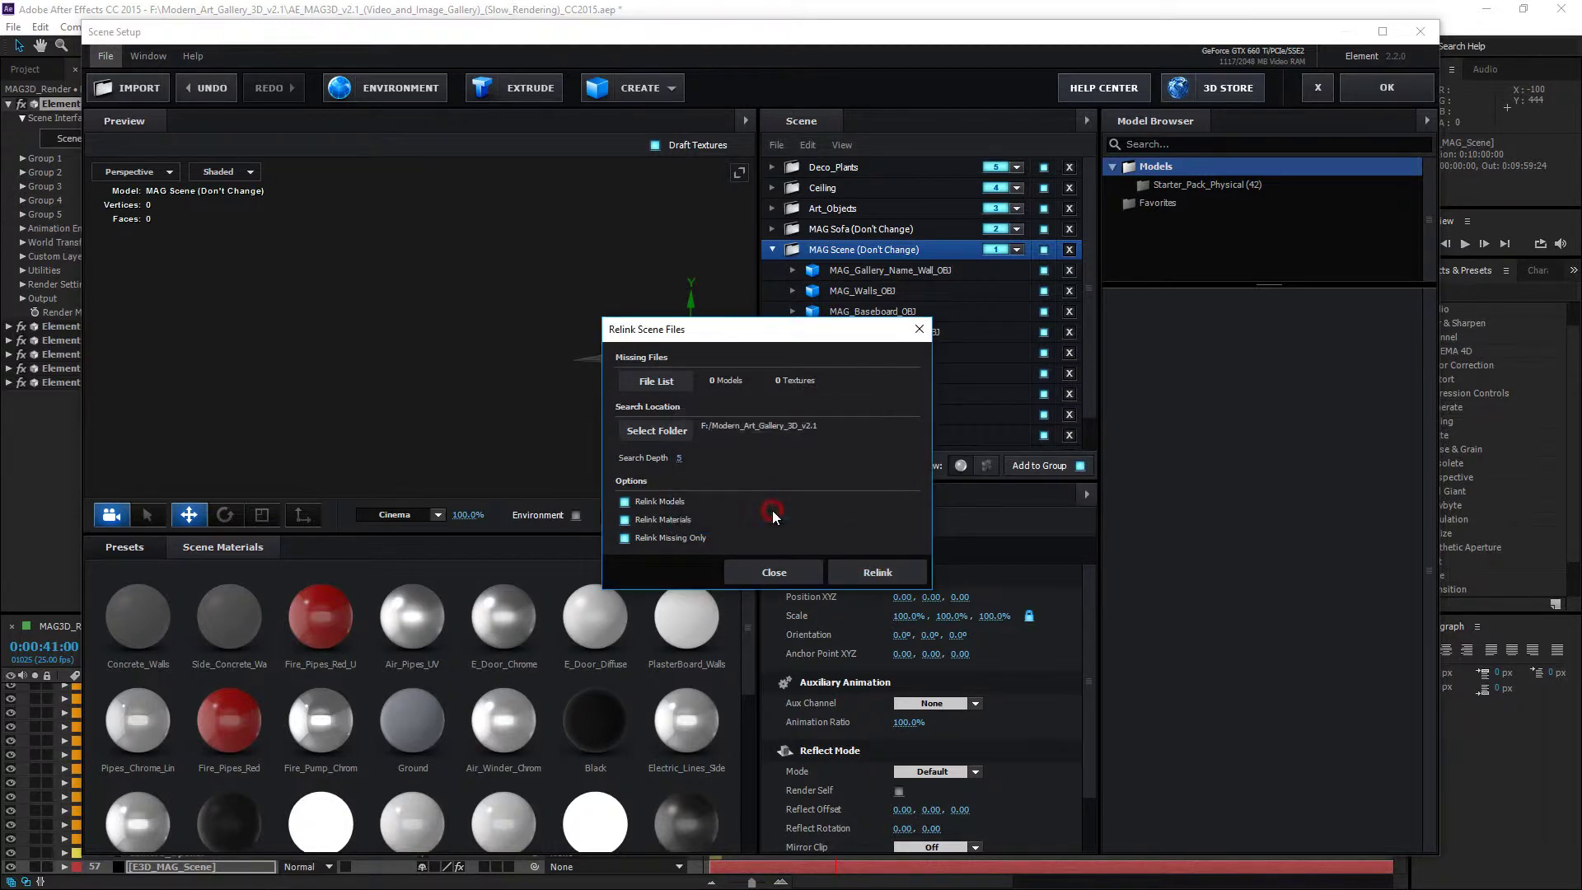
pyautogui.click(774, 572)
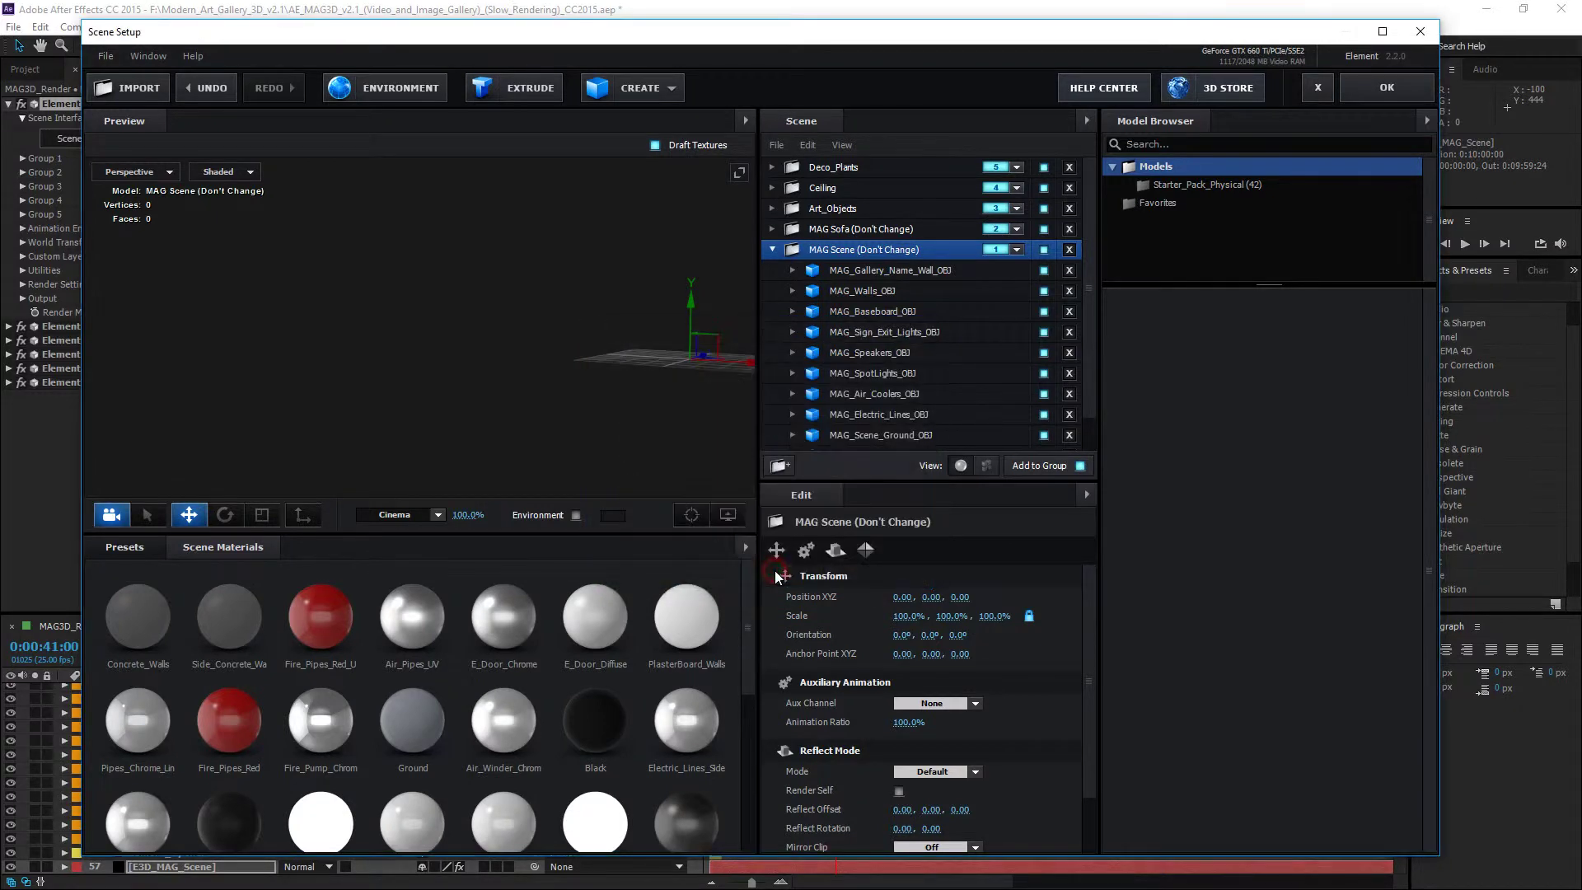
# Close Scene Setup, collapse the Element effect, and expand and select Element Images 1-10 to show clips 01–10.
pyautogui.click(1392, 88)
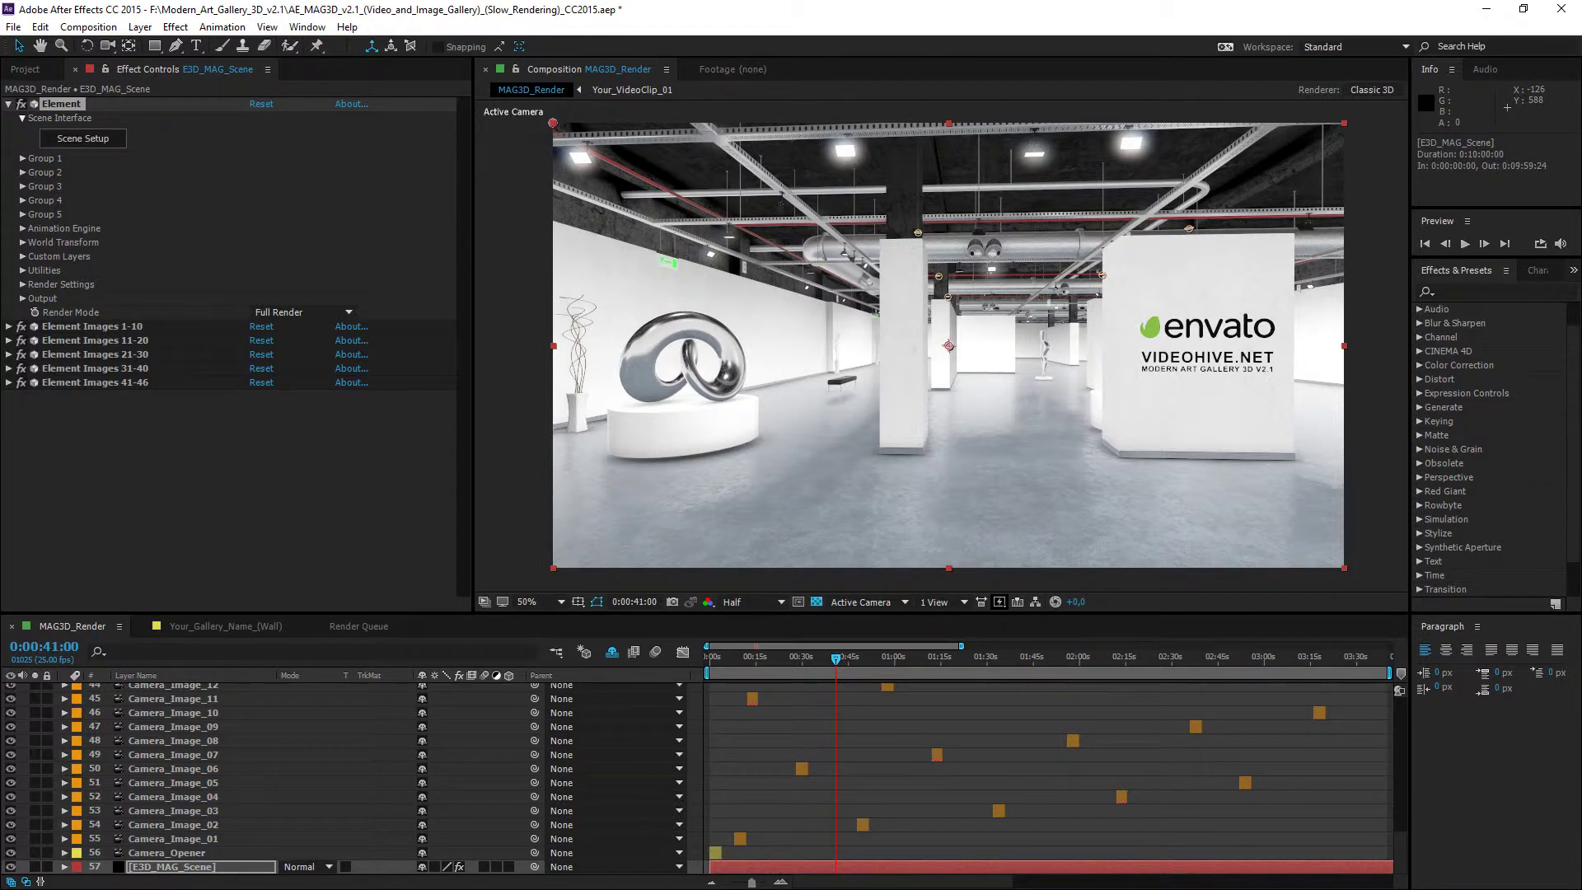
pyautogui.click(8, 103)
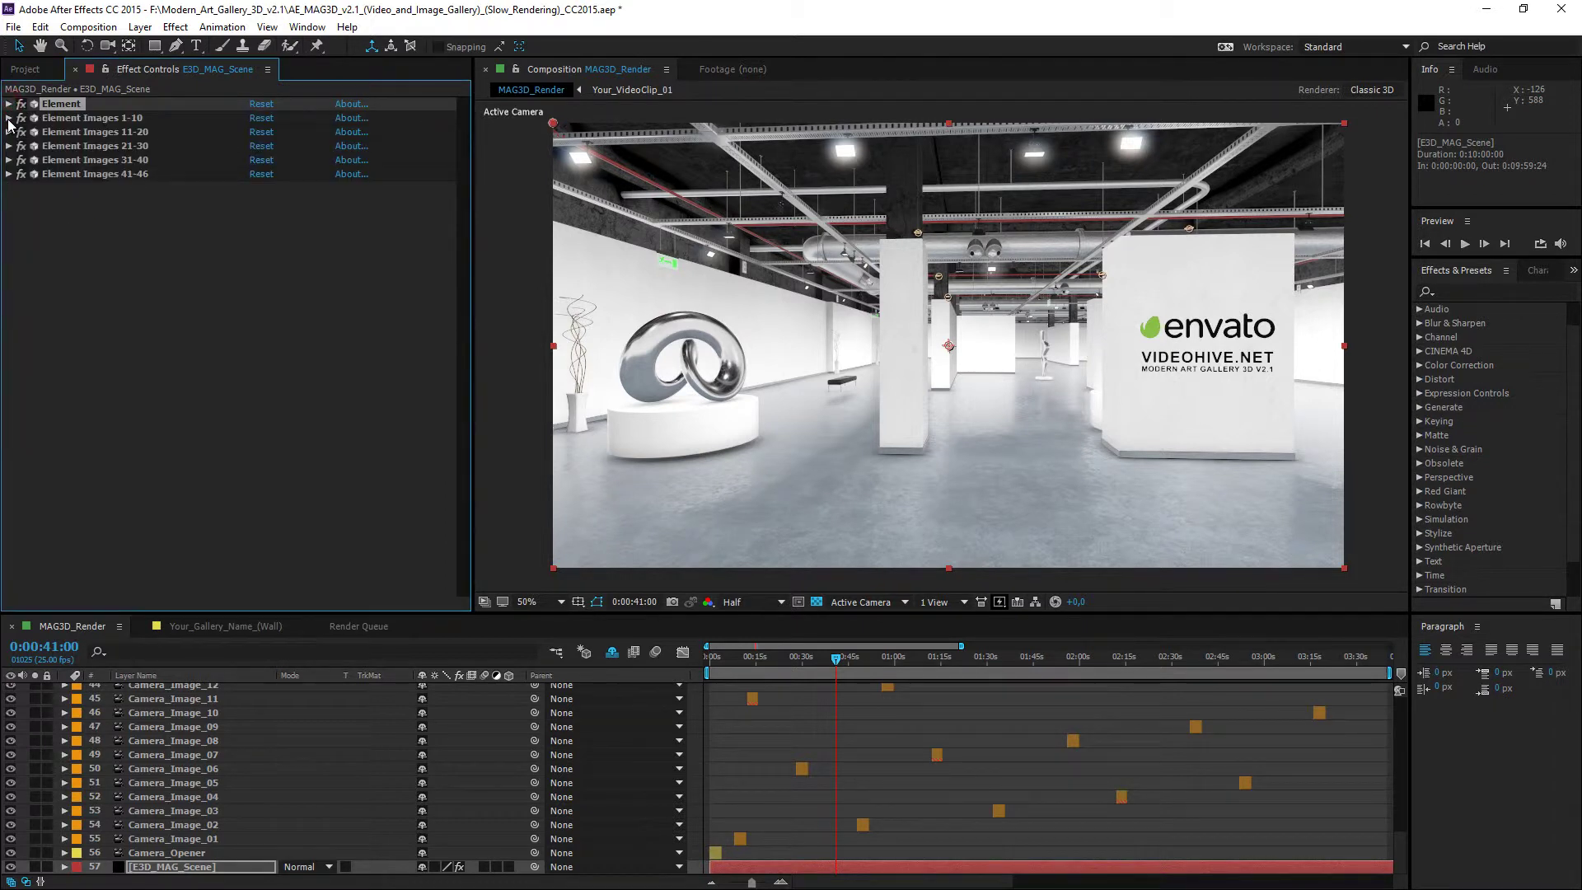
pyautogui.click(8, 118)
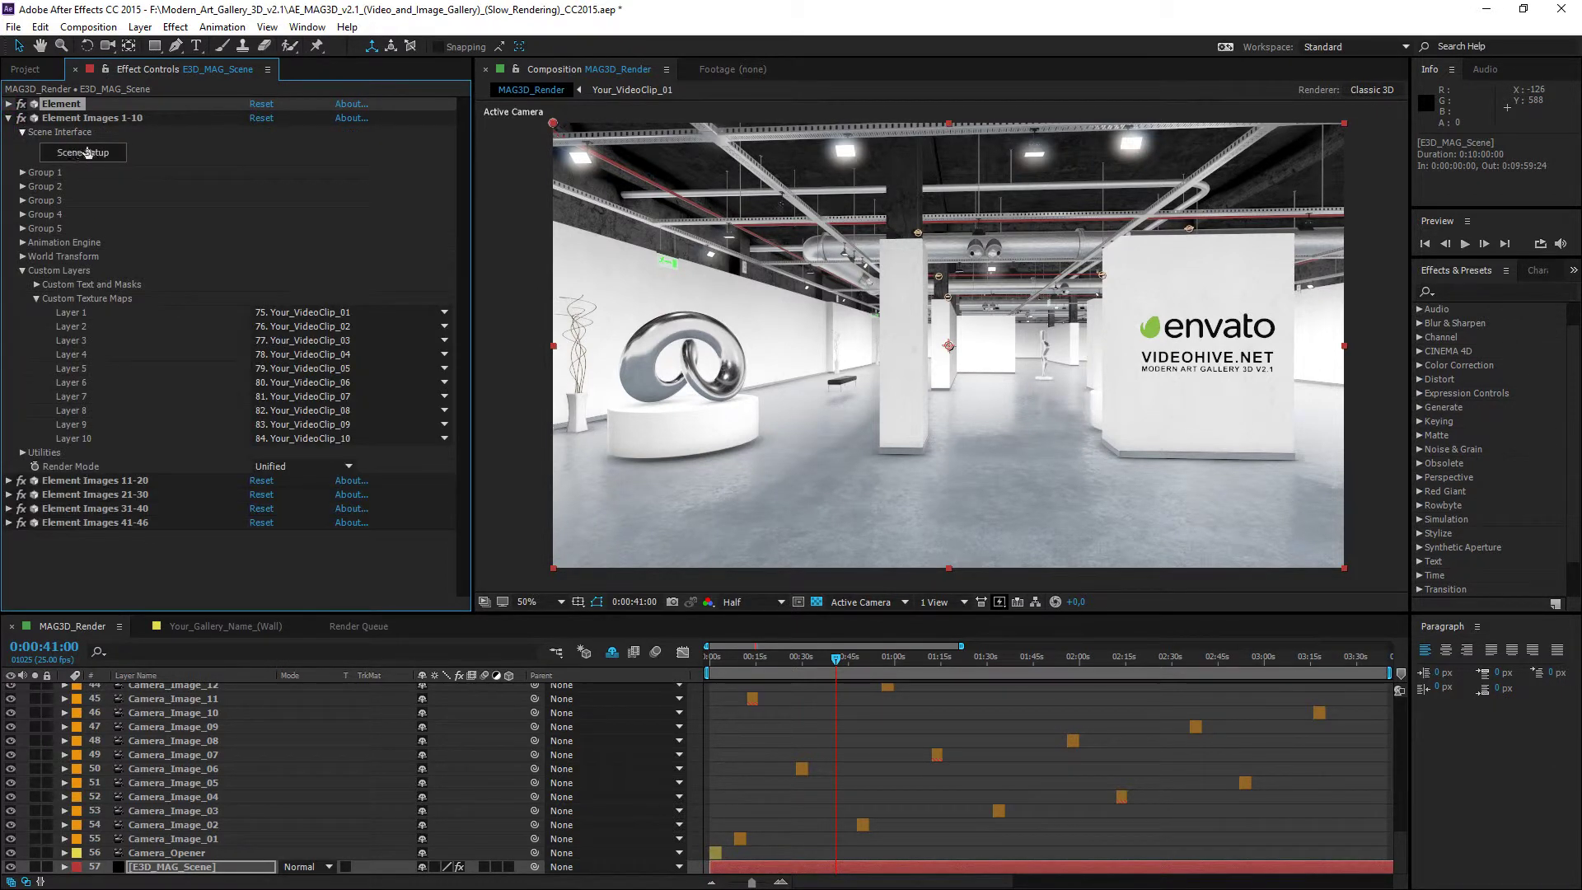
pyautogui.click(109, 121)
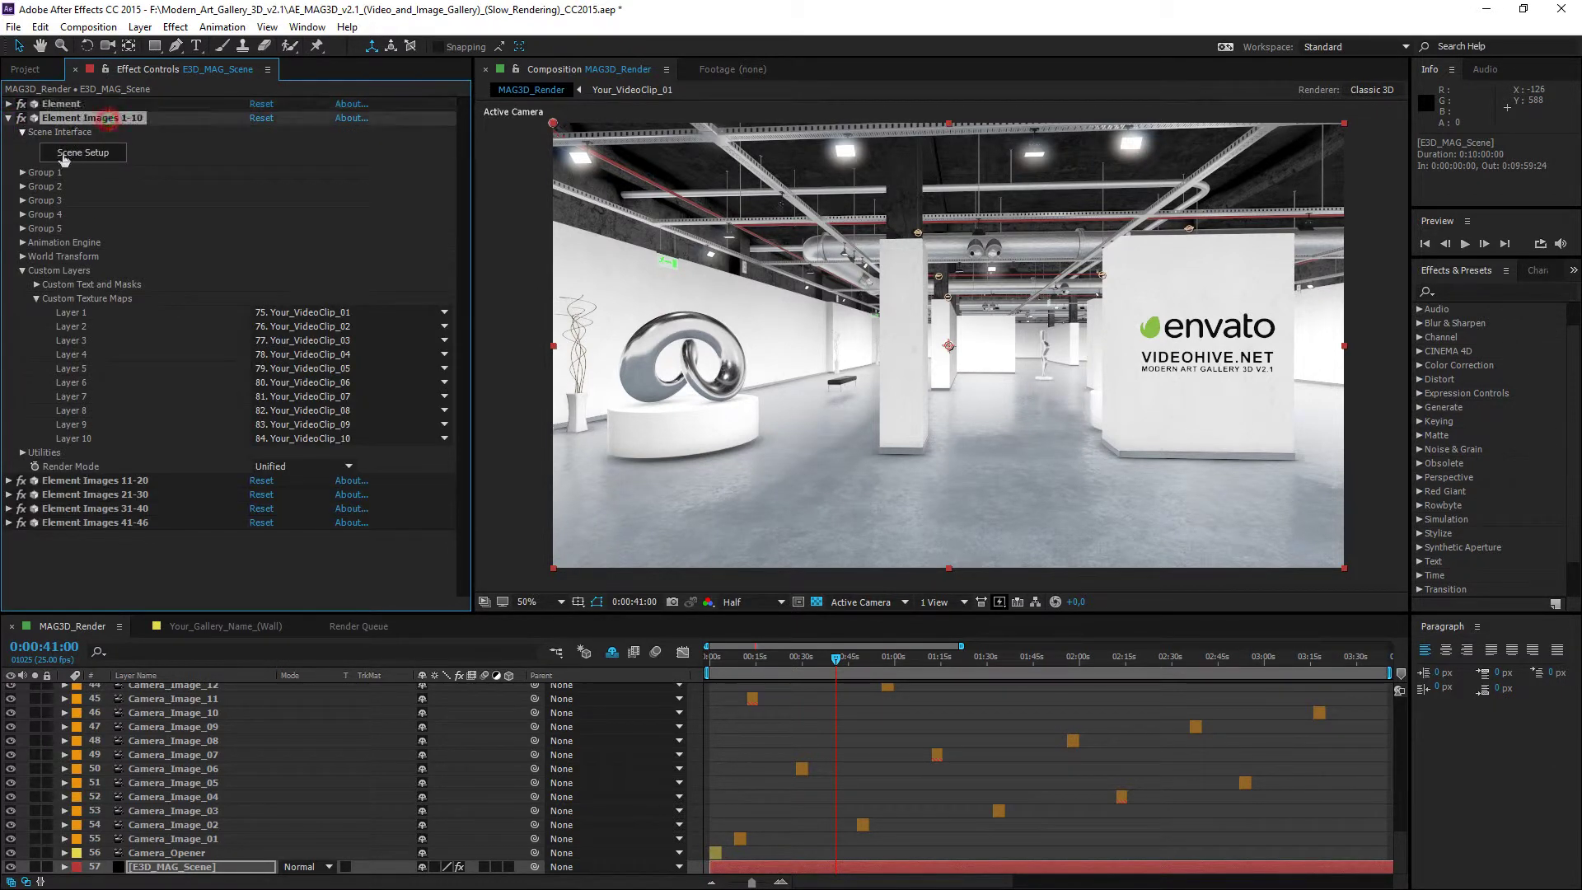
# Relink Element Images 1-10's missing scene files to F:/Modern_Art_Gallery_3D_v2.1 and apply the scene setup.
pyautogui.click(113, 160)
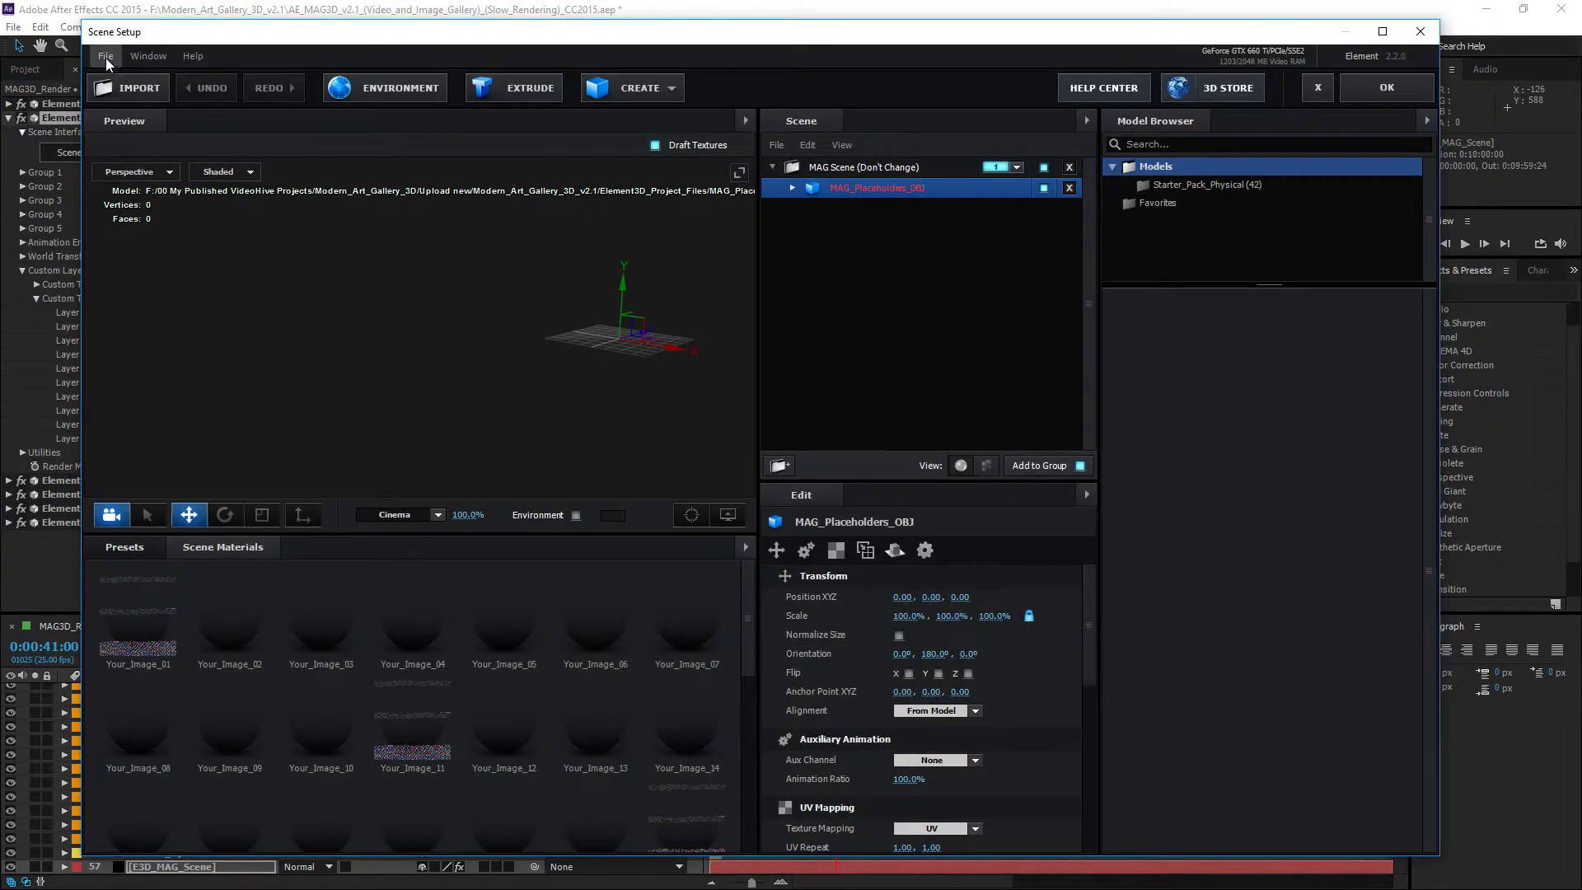
pyautogui.click(106, 56)
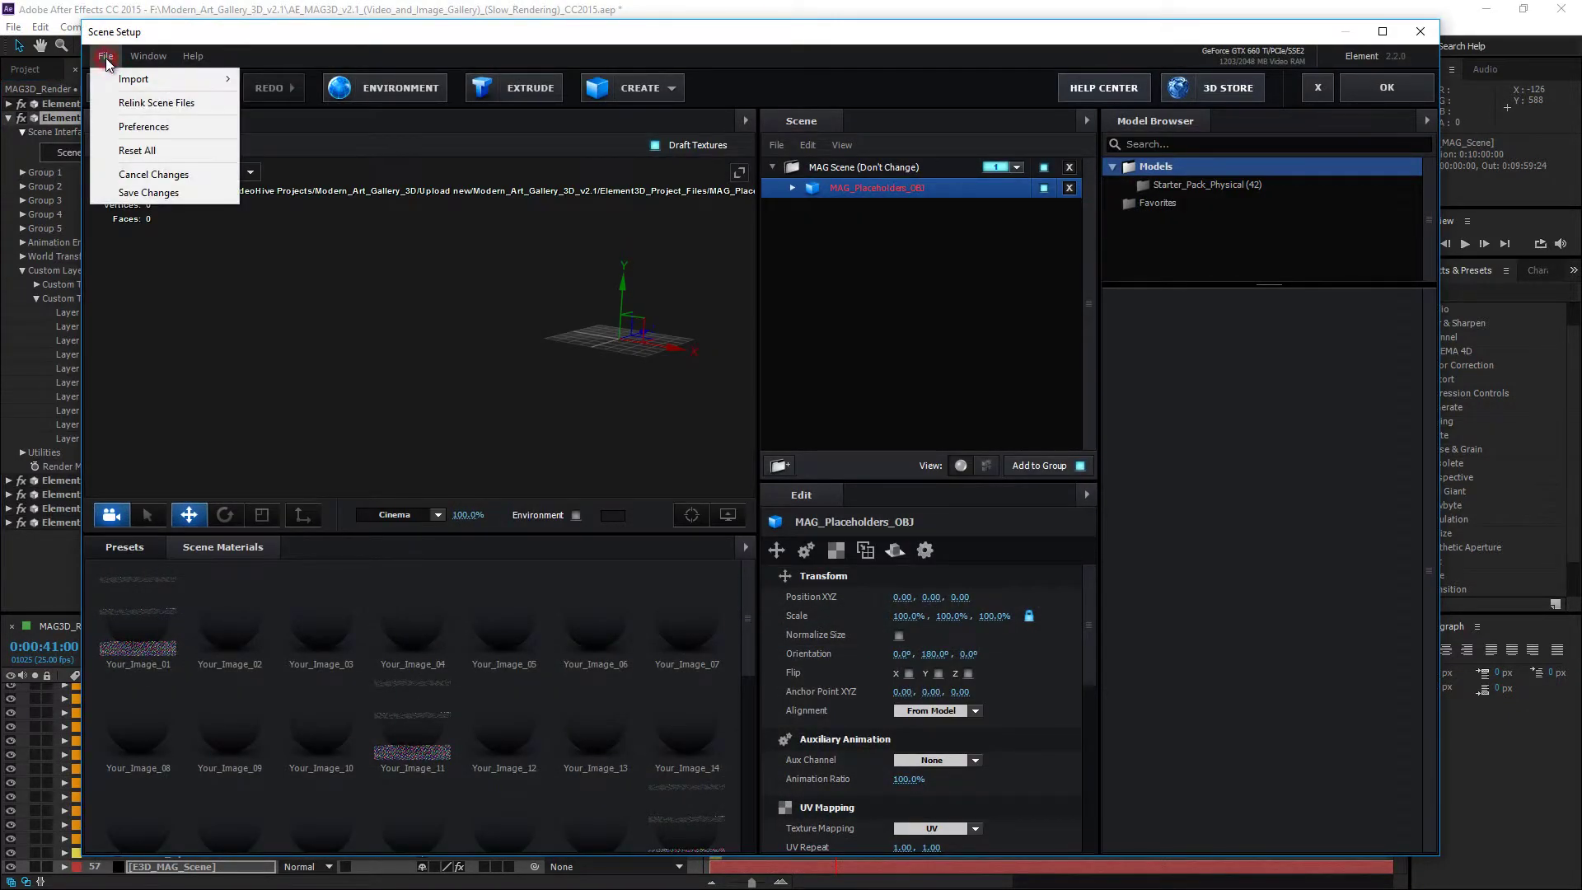
pyautogui.click(156, 102)
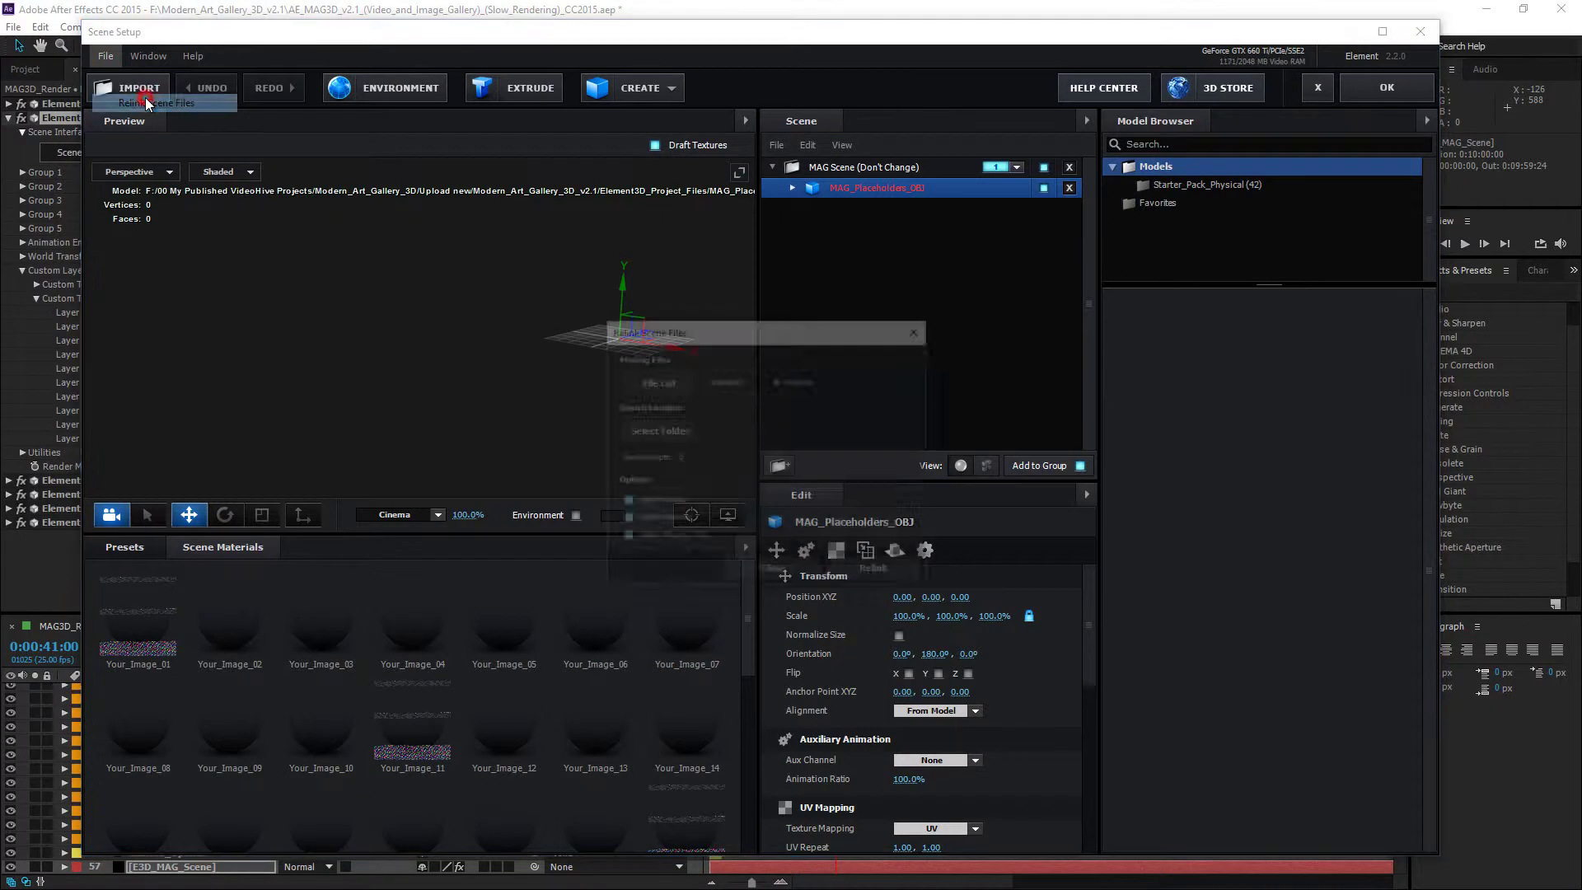
pyautogui.click(657, 431)
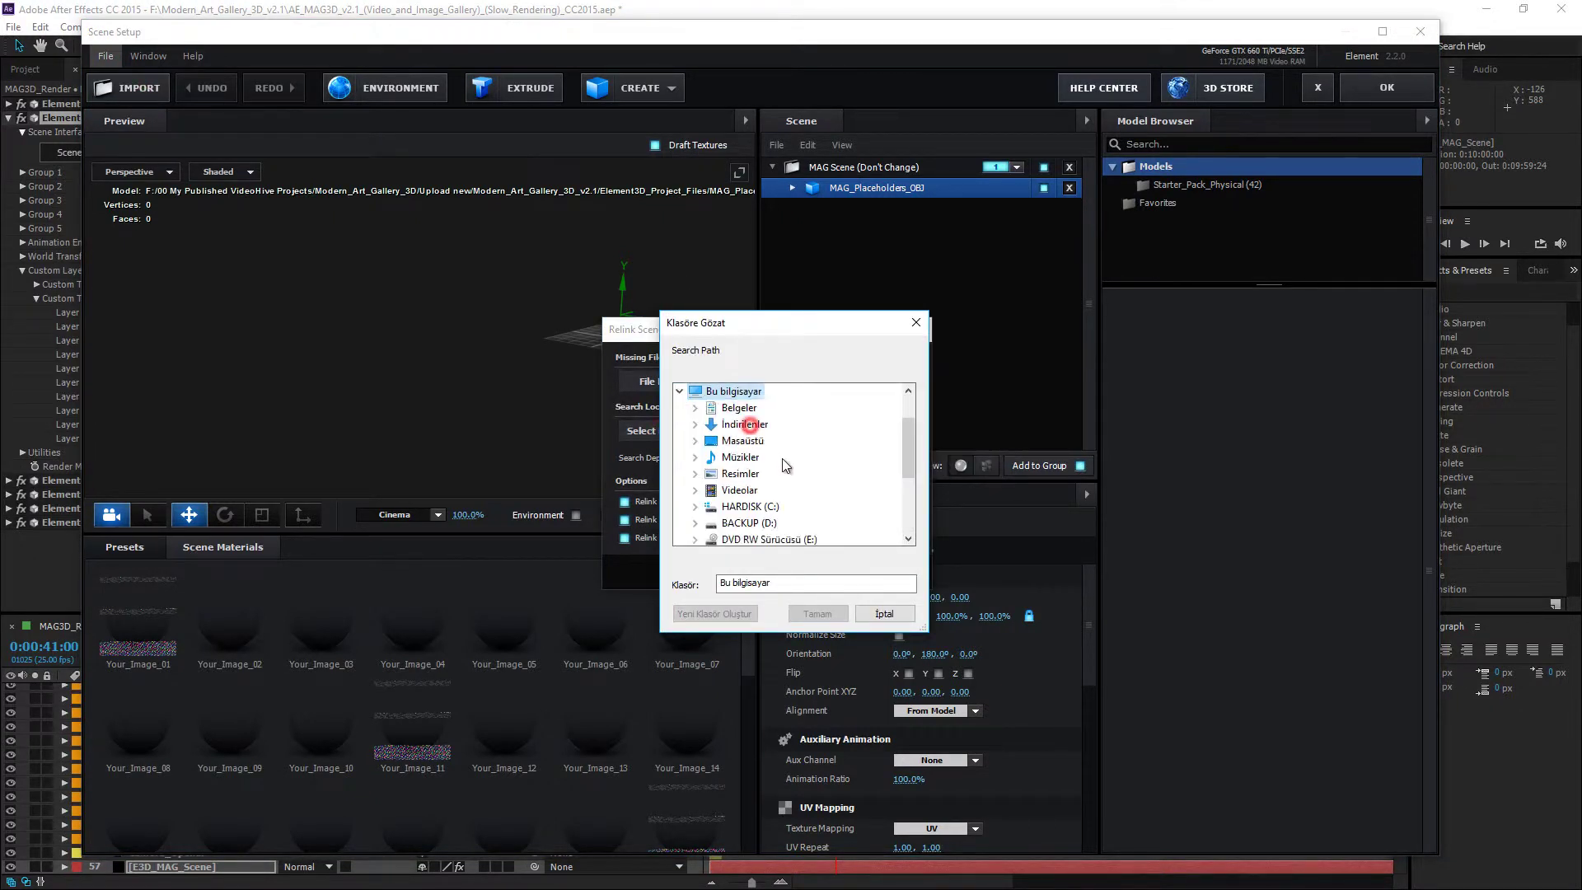
pyautogui.scroll(-2, 783, 463)
pyautogui.doubleClick(759, 425)
pyautogui.doubleClick(795, 440)
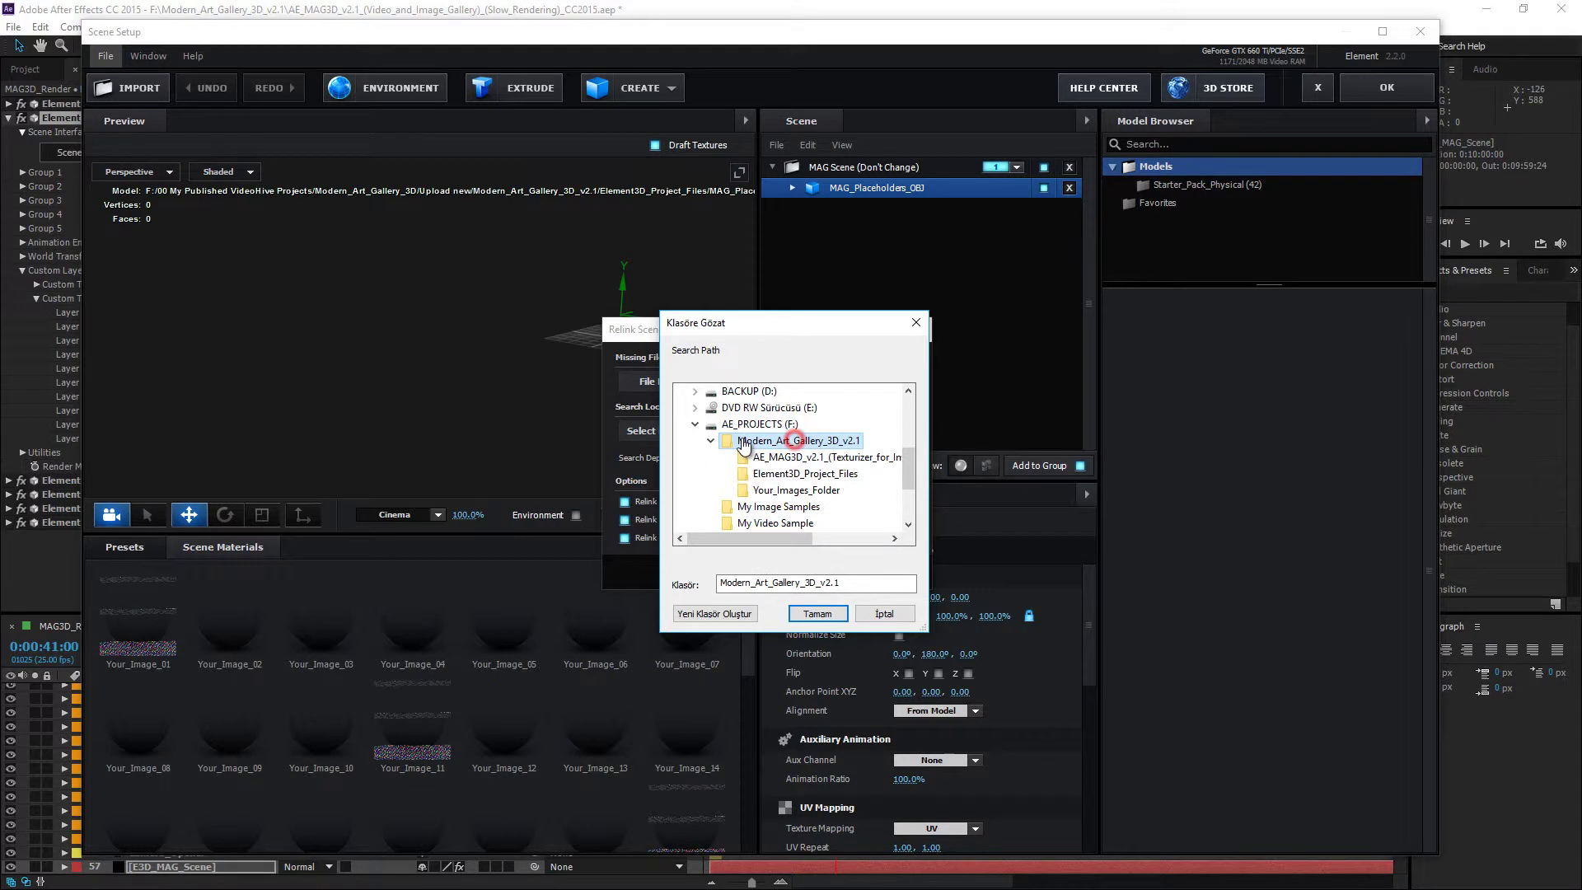
pyautogui.click(817, 613)
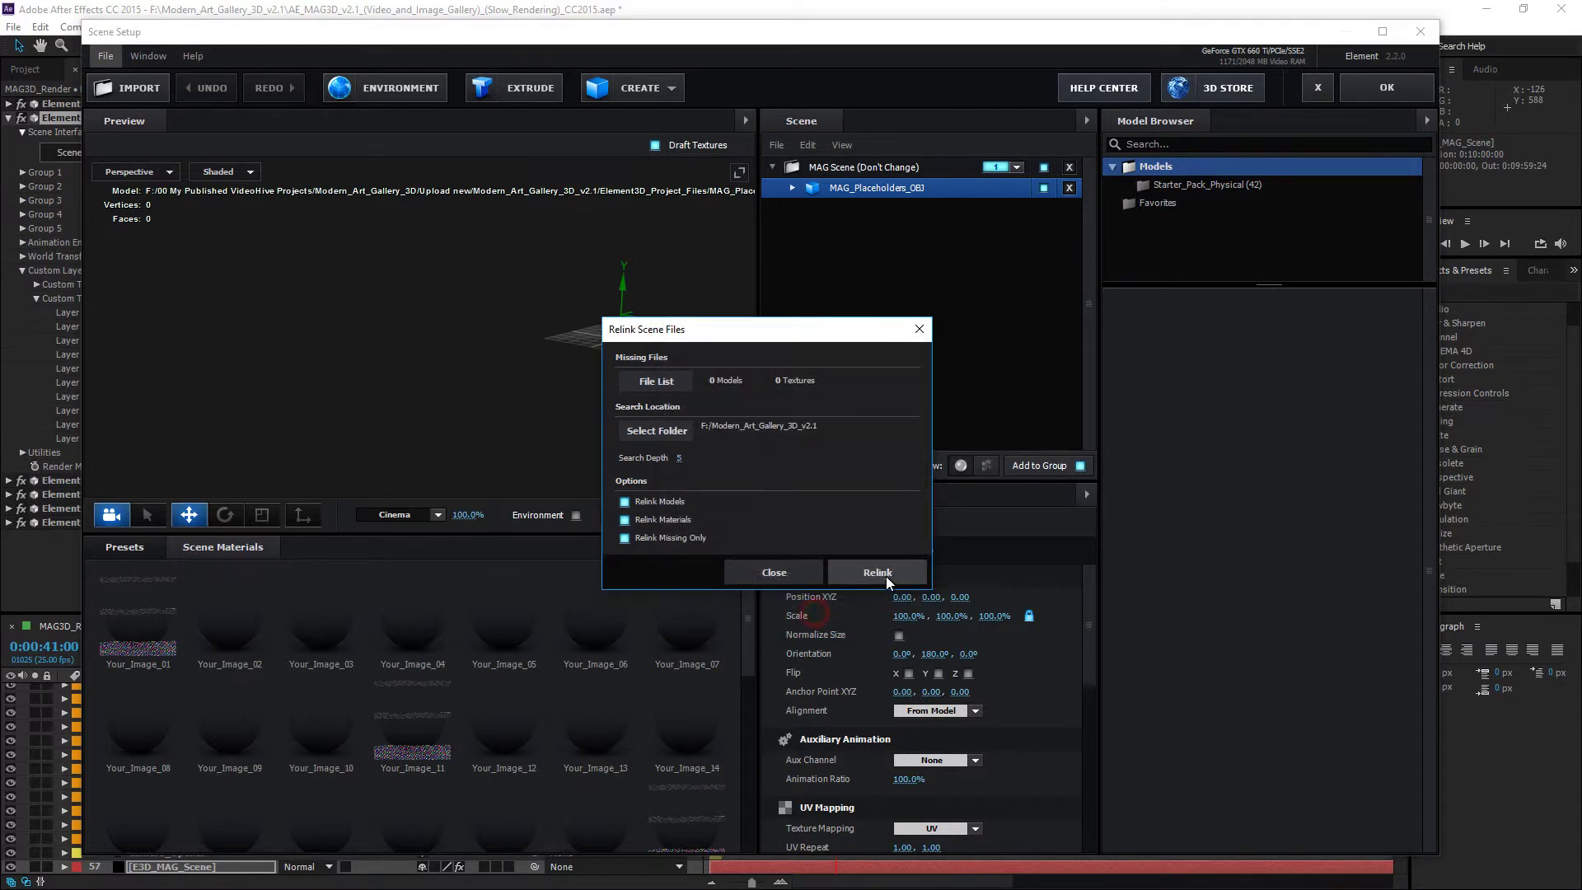
pyautogui.click(886, 574)
pyautogui.click(770, 505)
pyautogui.click(773, 572)
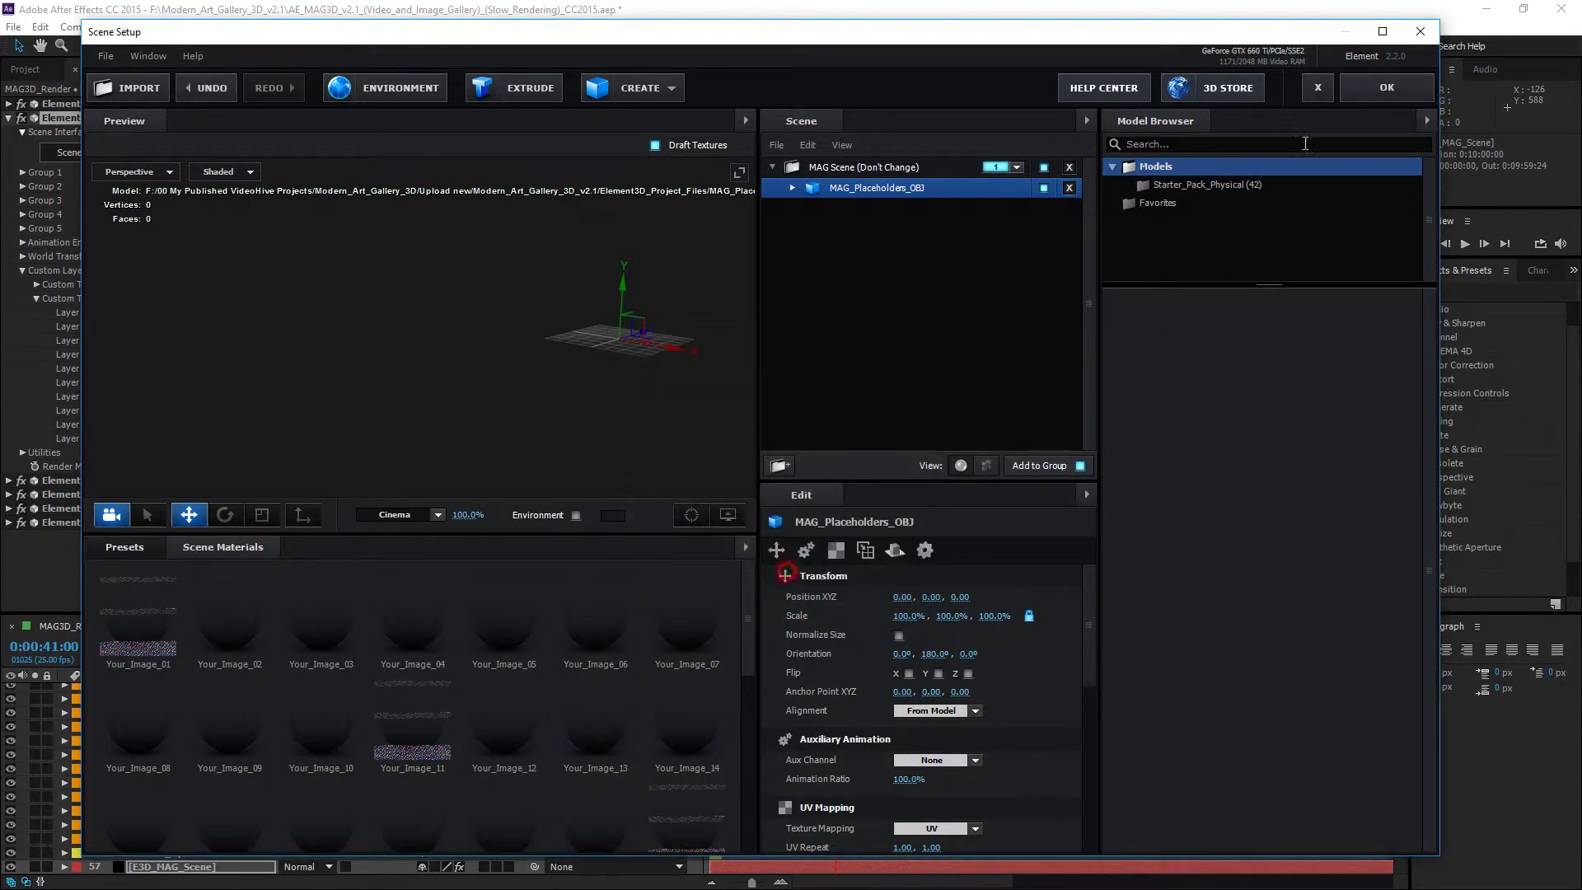
pyautogui.click(1377, 89)
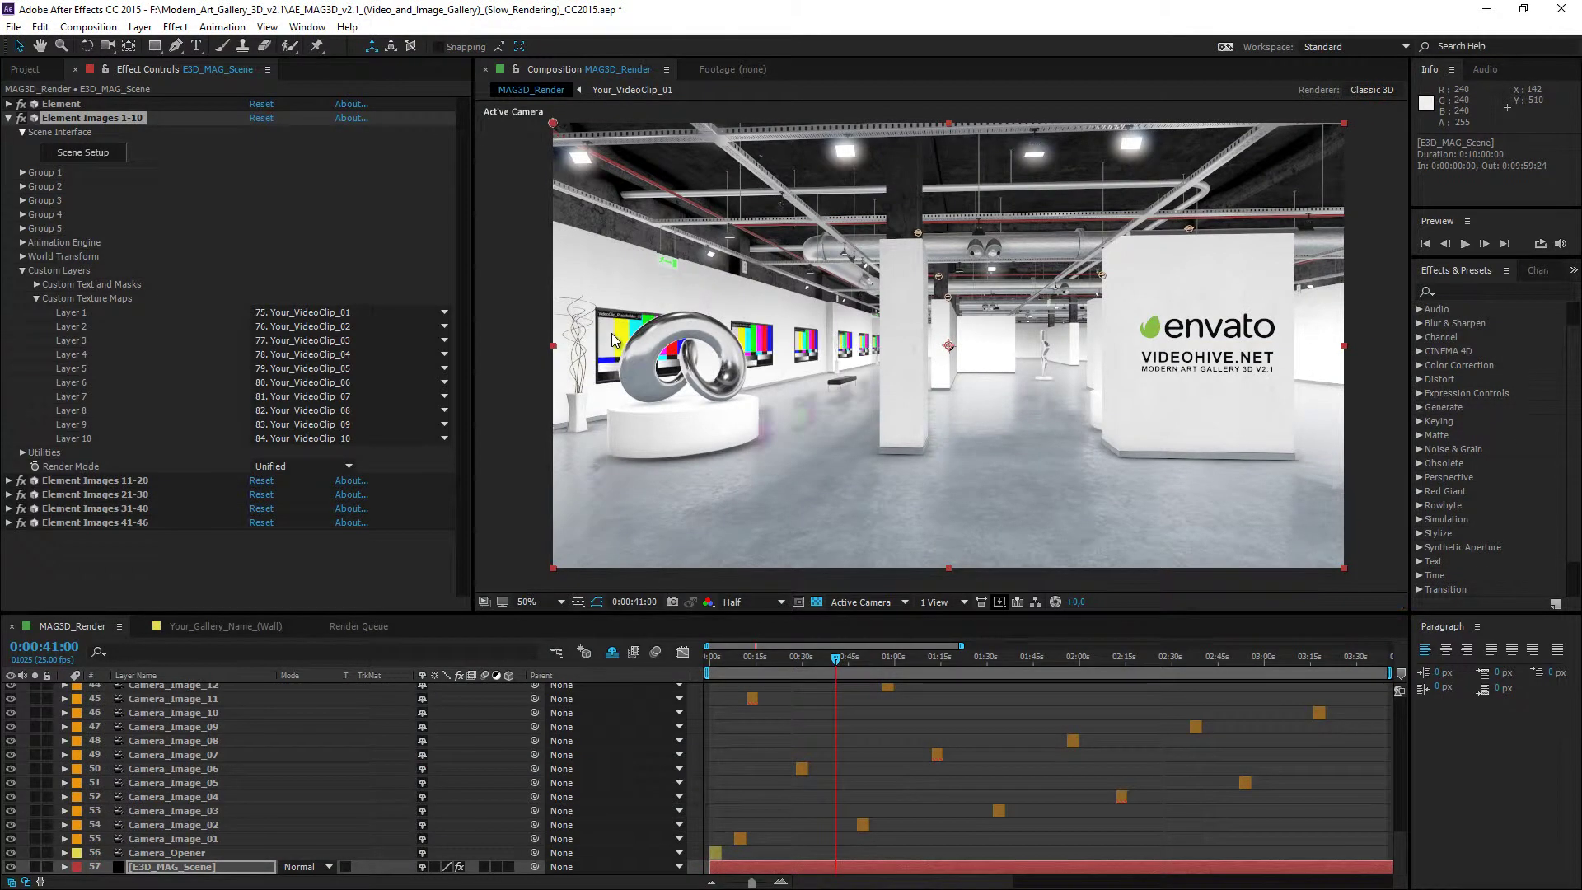
# Relink Element Images 11-20's scene files to the same project folder and apply.
pyautogui.click(8, 118)
pyautogui.click(8, 132)
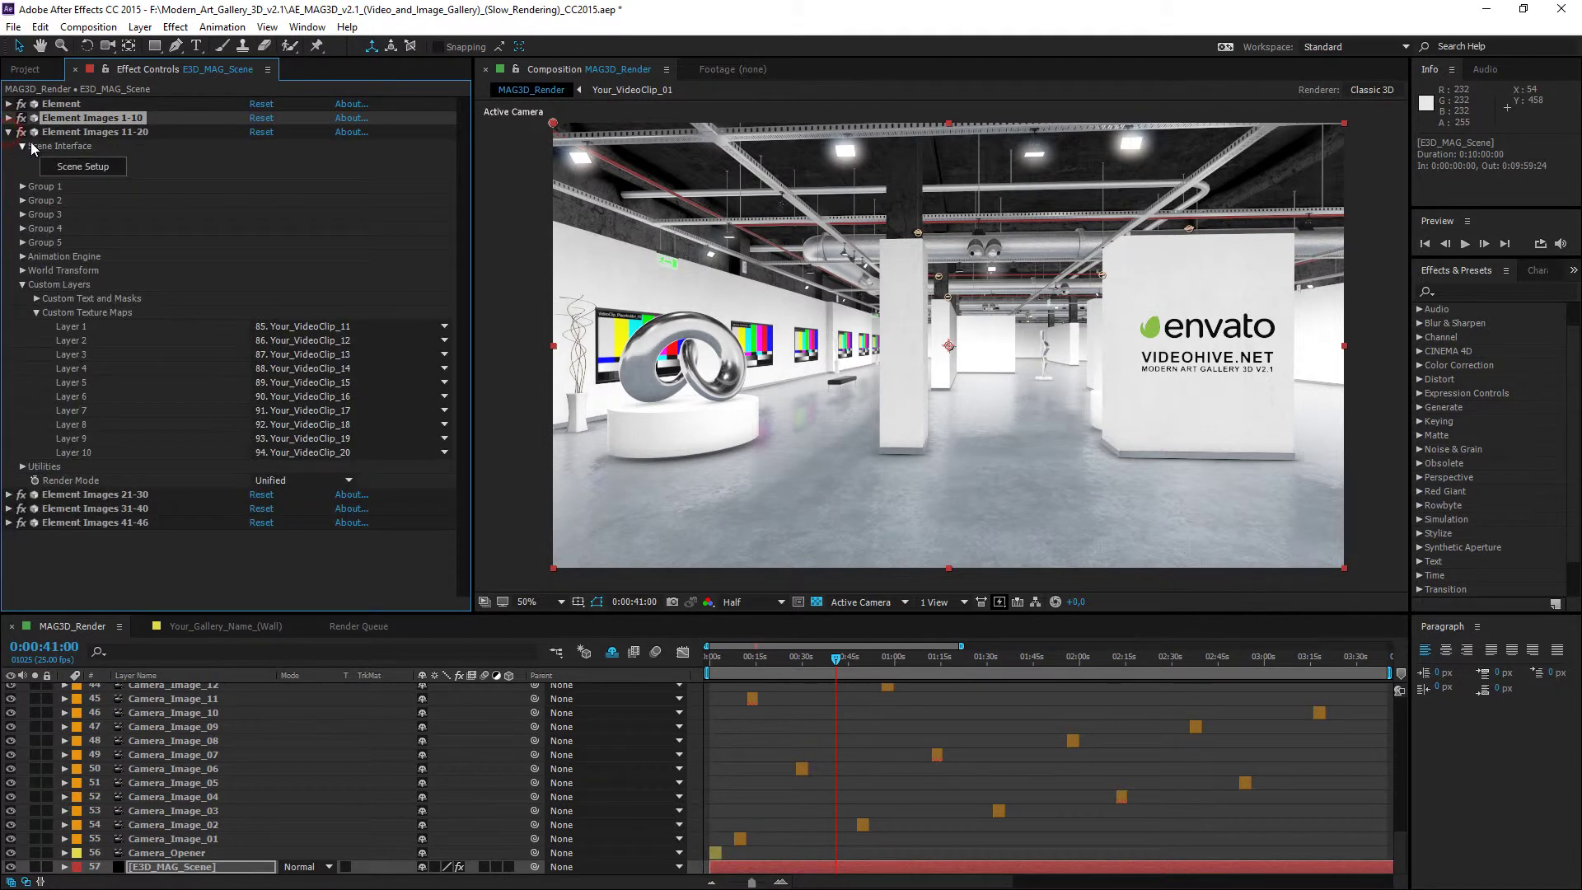
pyautogui.click(118, 167)
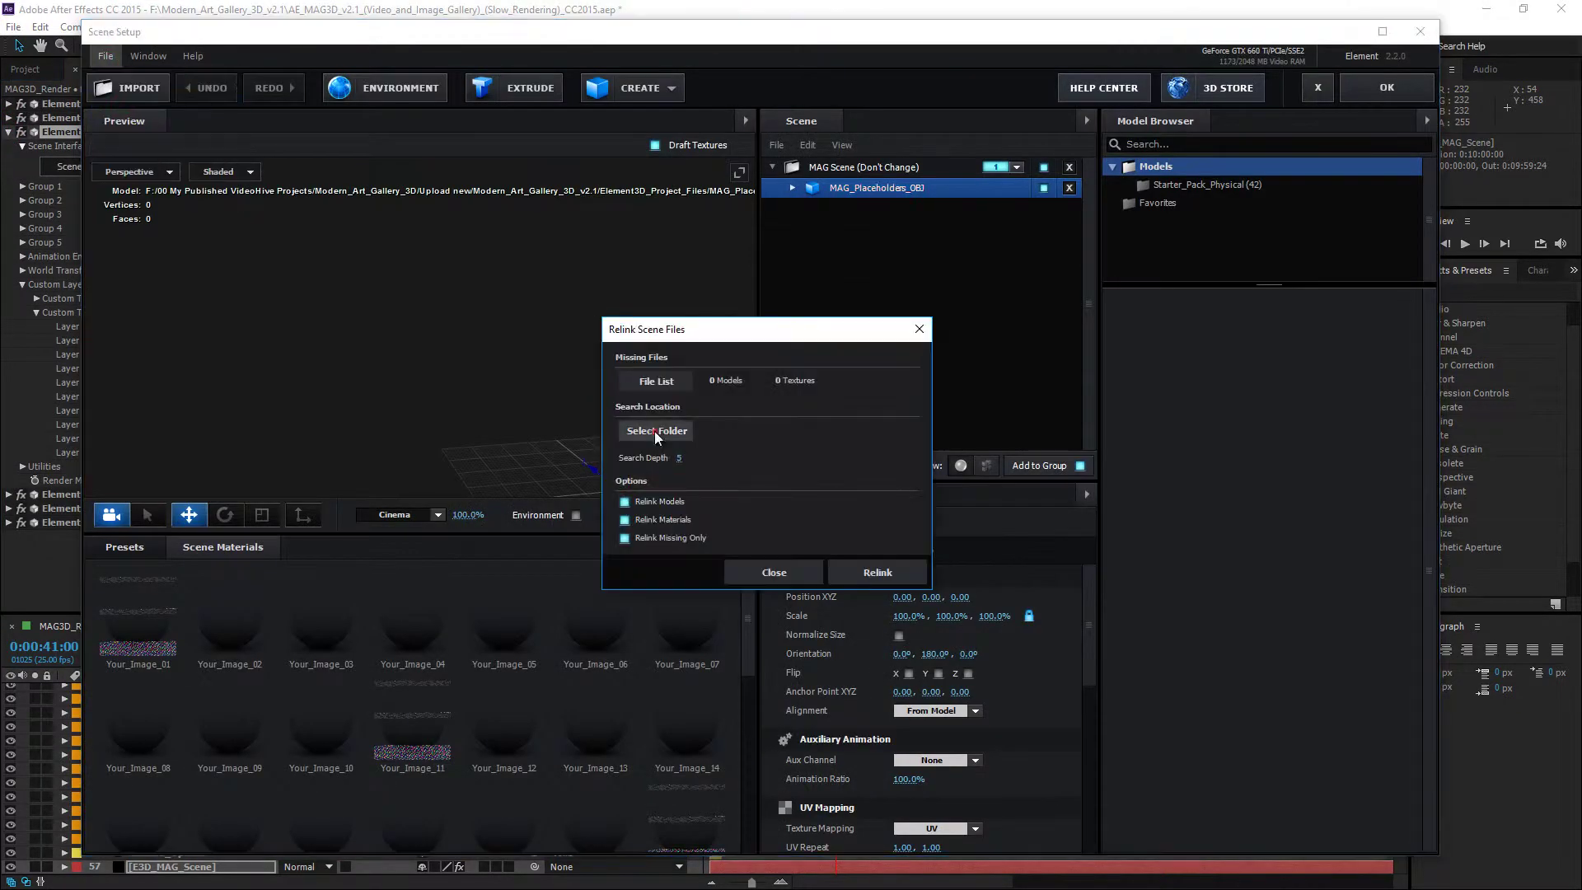
pyautogui.click(641, 430)
pyautogui.click(816, 615)
pyautogui.click(779, 511)
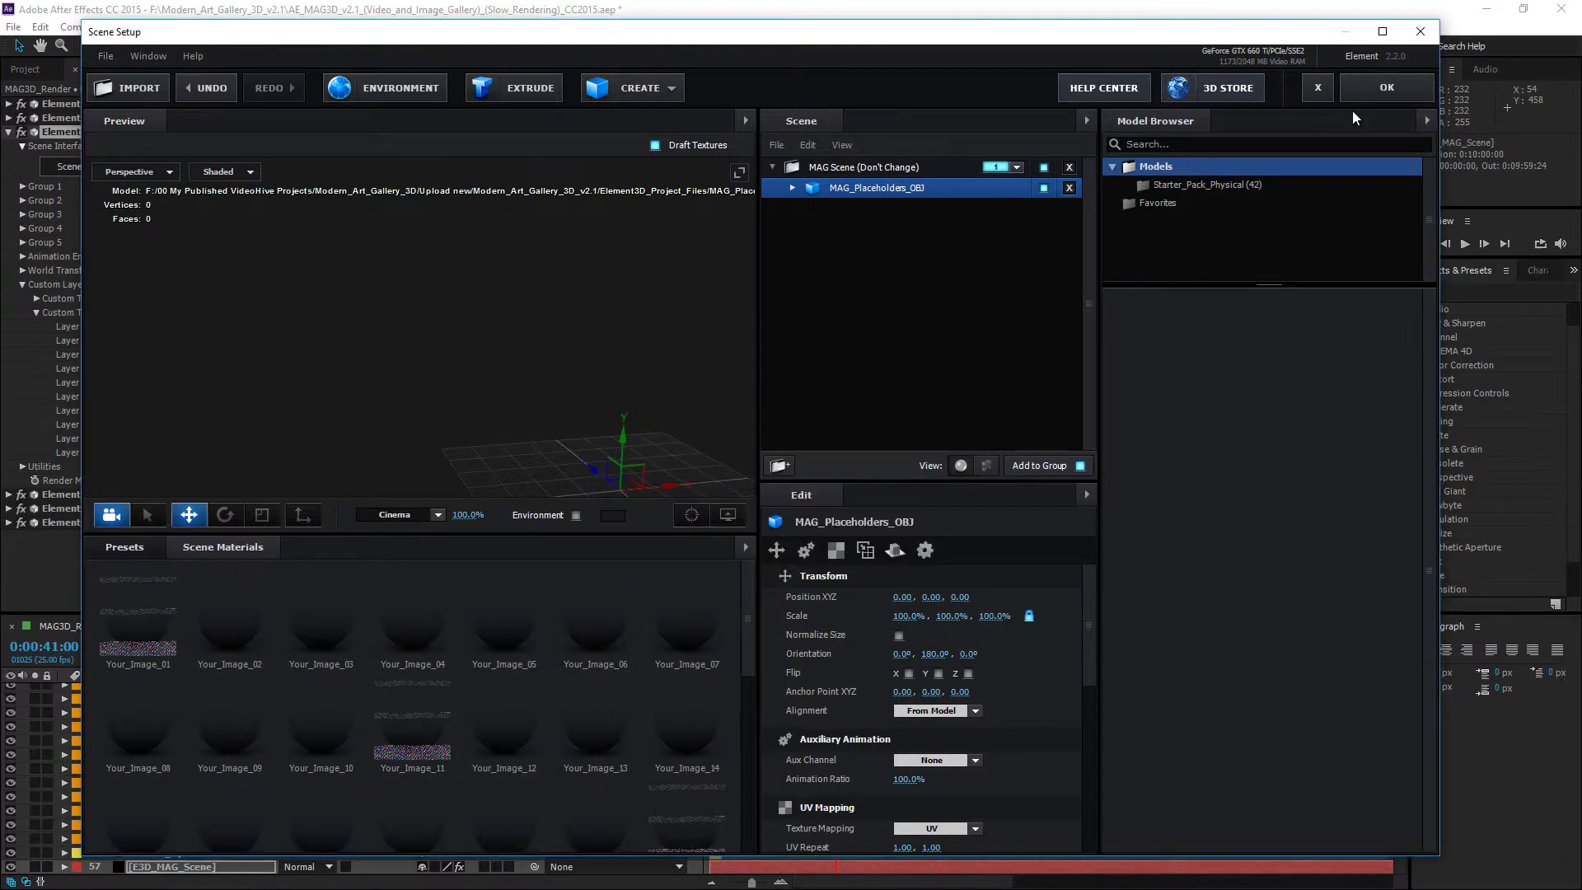
pyautogui.click(1371, 95)
# Relink Element Images 21-30's scene files to the project folder and apply.
pyautogui.click(8, 132)
pyautogui.click(8, 145)
pyautogui.click(82, 180)
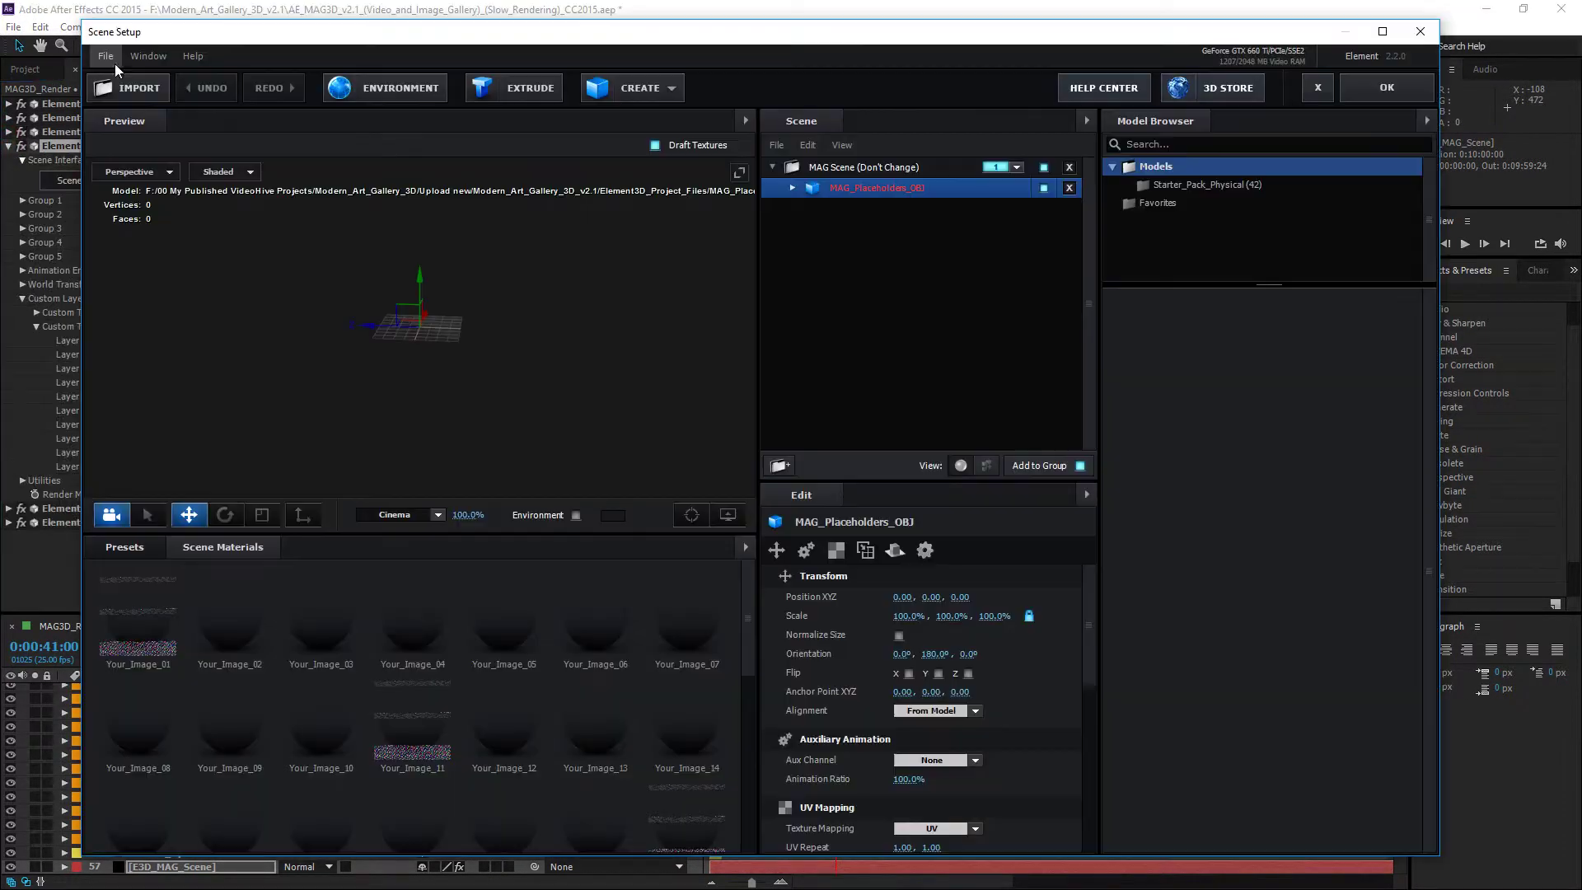
pyautogui.click(641, 430)
pyautogui.click(784, 517)
pyautogui.click(817, 615)
pyautogui.click(847, 568)
pyautogui.click(1387, 88)
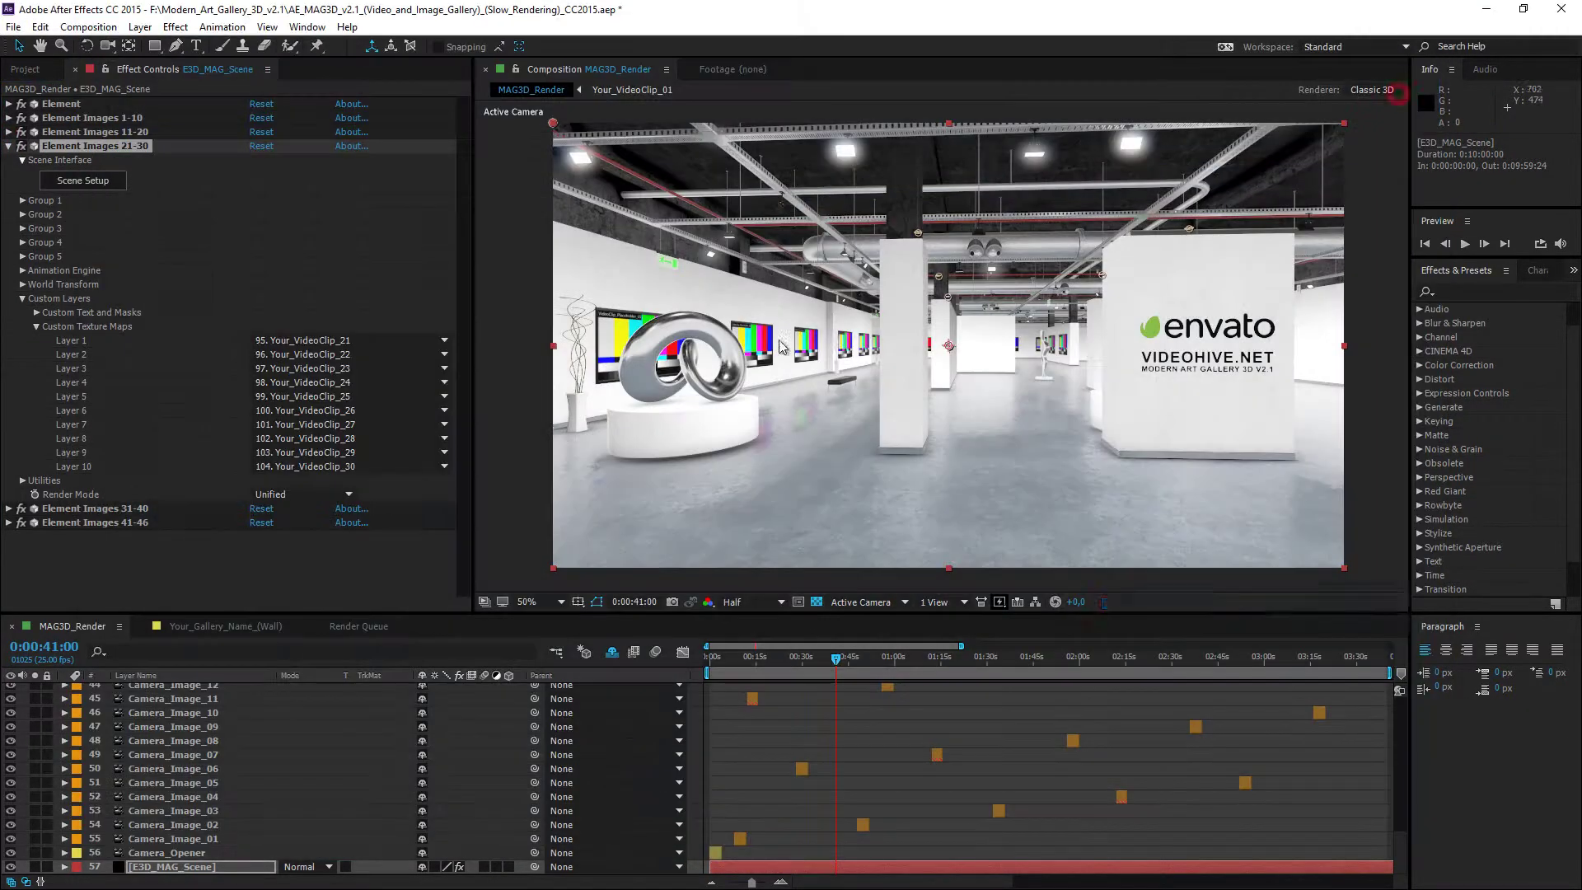
# Relink Element Images 31-40's scene files to the project folder and apply.
pyautogui.click(8, 146)
pyautogui.click(8, 160)
pyautogui.click(83, 197)
pyautogui.click(657, 430)
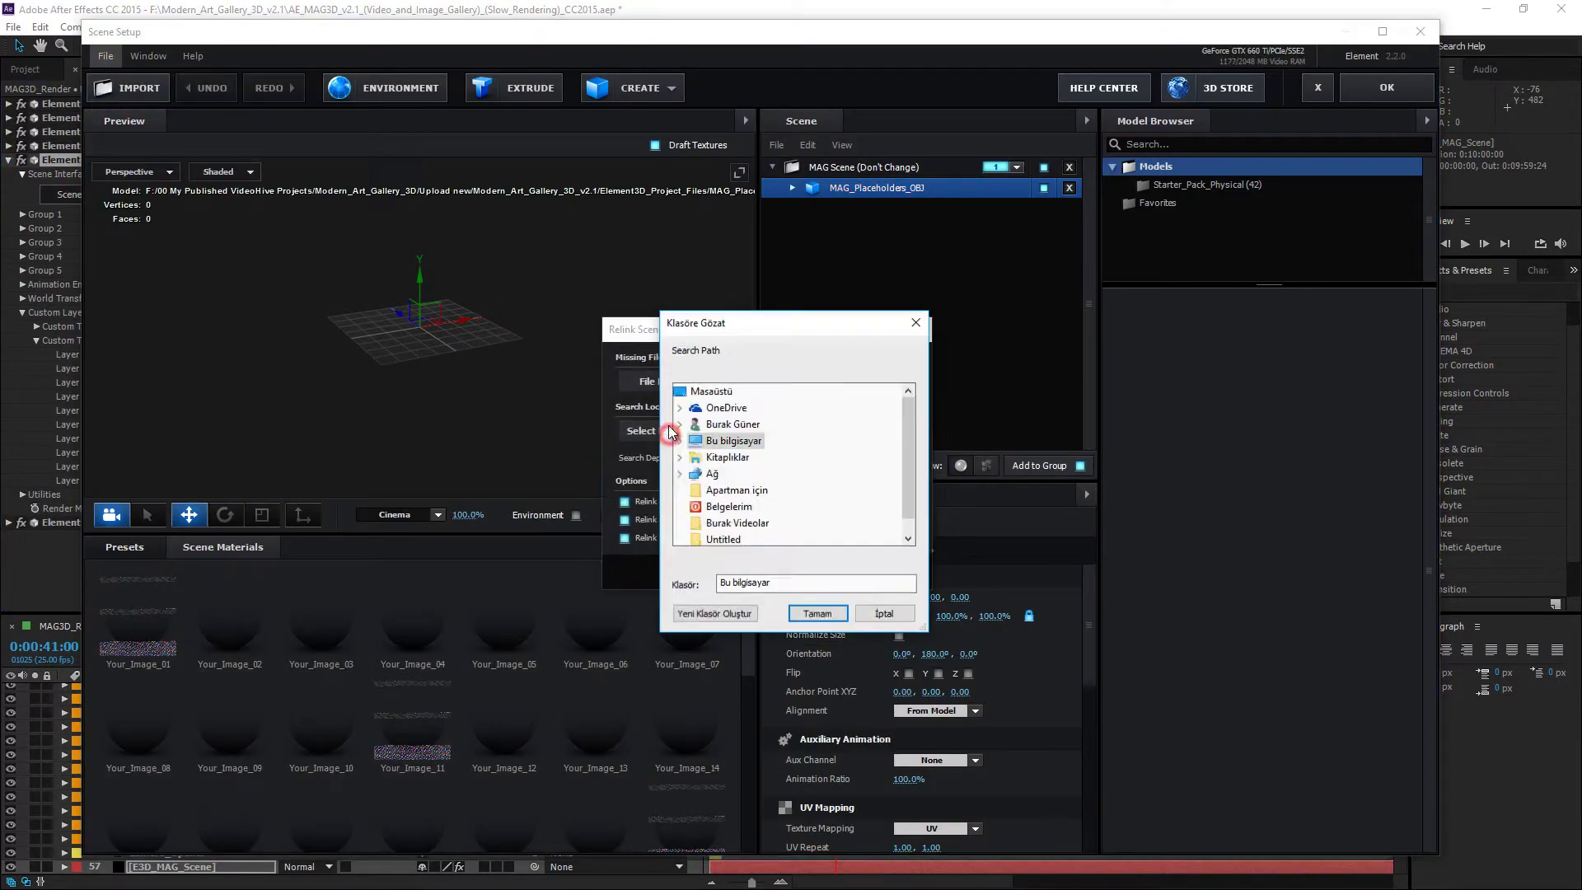
pyautogui.click(772, 503)
pyautogui.click(816, 614)
pyautogui.click(788, 572)
pyautogui.click(1387, 87)
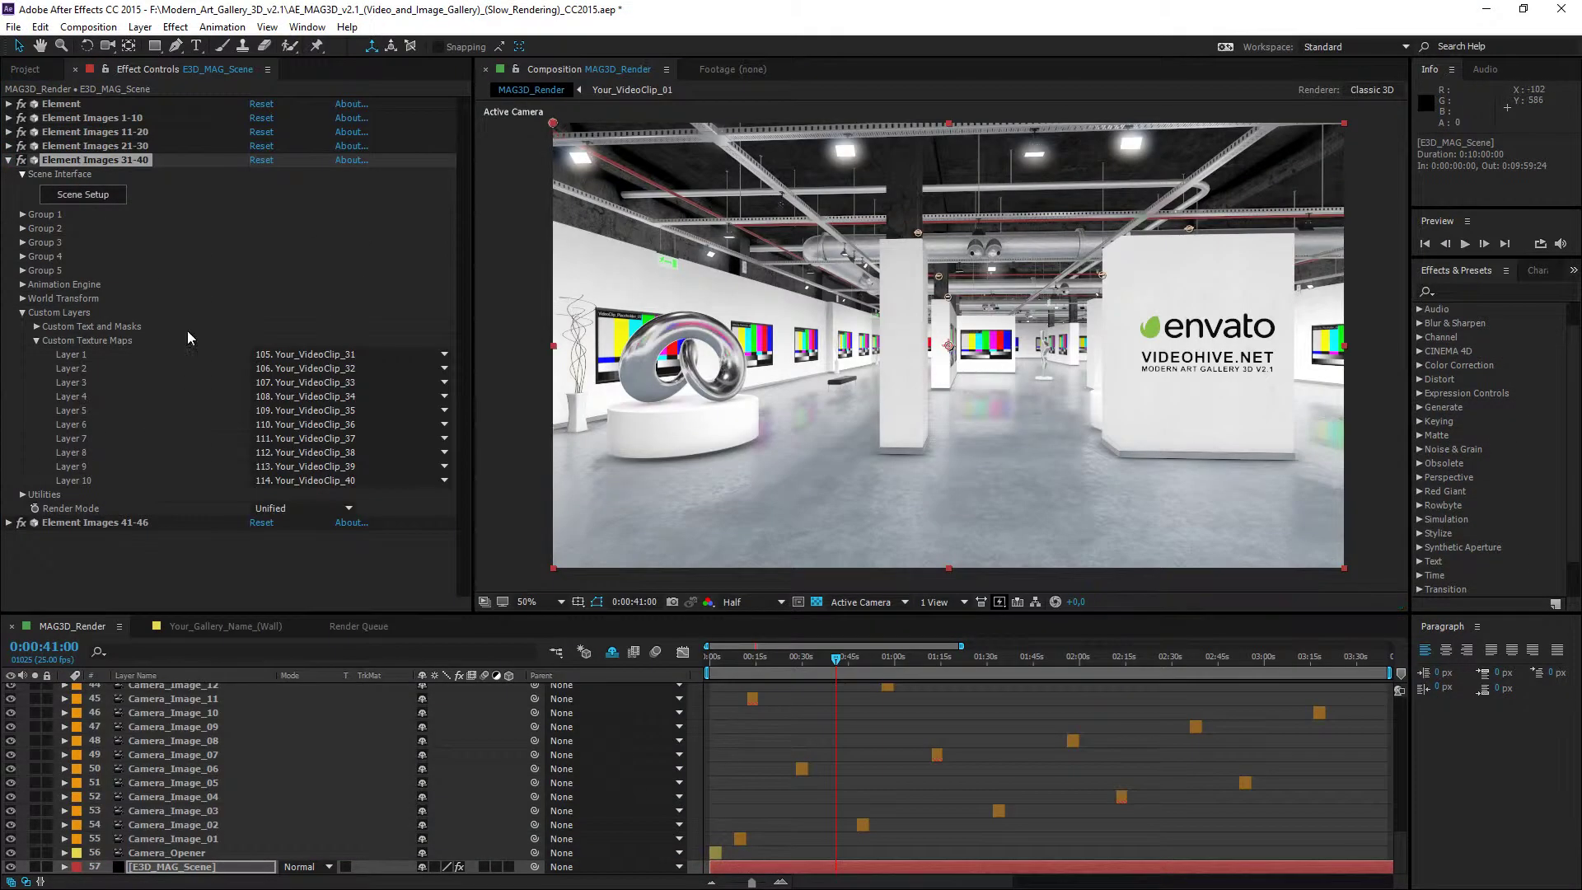
# Relink Element Images 41-46's scene files to Modern_Art_Gallery_3D_v2.1 and apply the scene setup.
pyautogui.click(8, 160)
pyautogui.click(8, 174)
pyautogui.click(83, 208)
pyautogui.click(106, 56)
pyautogui.click(156, 102)
pyautogui.click(657, 430)
pyautogui.scroll(-2, 791, 461)
pyautogui.click(774, 378)
pyautogui.click(816, 614)
pyautogui.click(798, 572)
pyautogui.click(1387, 87)
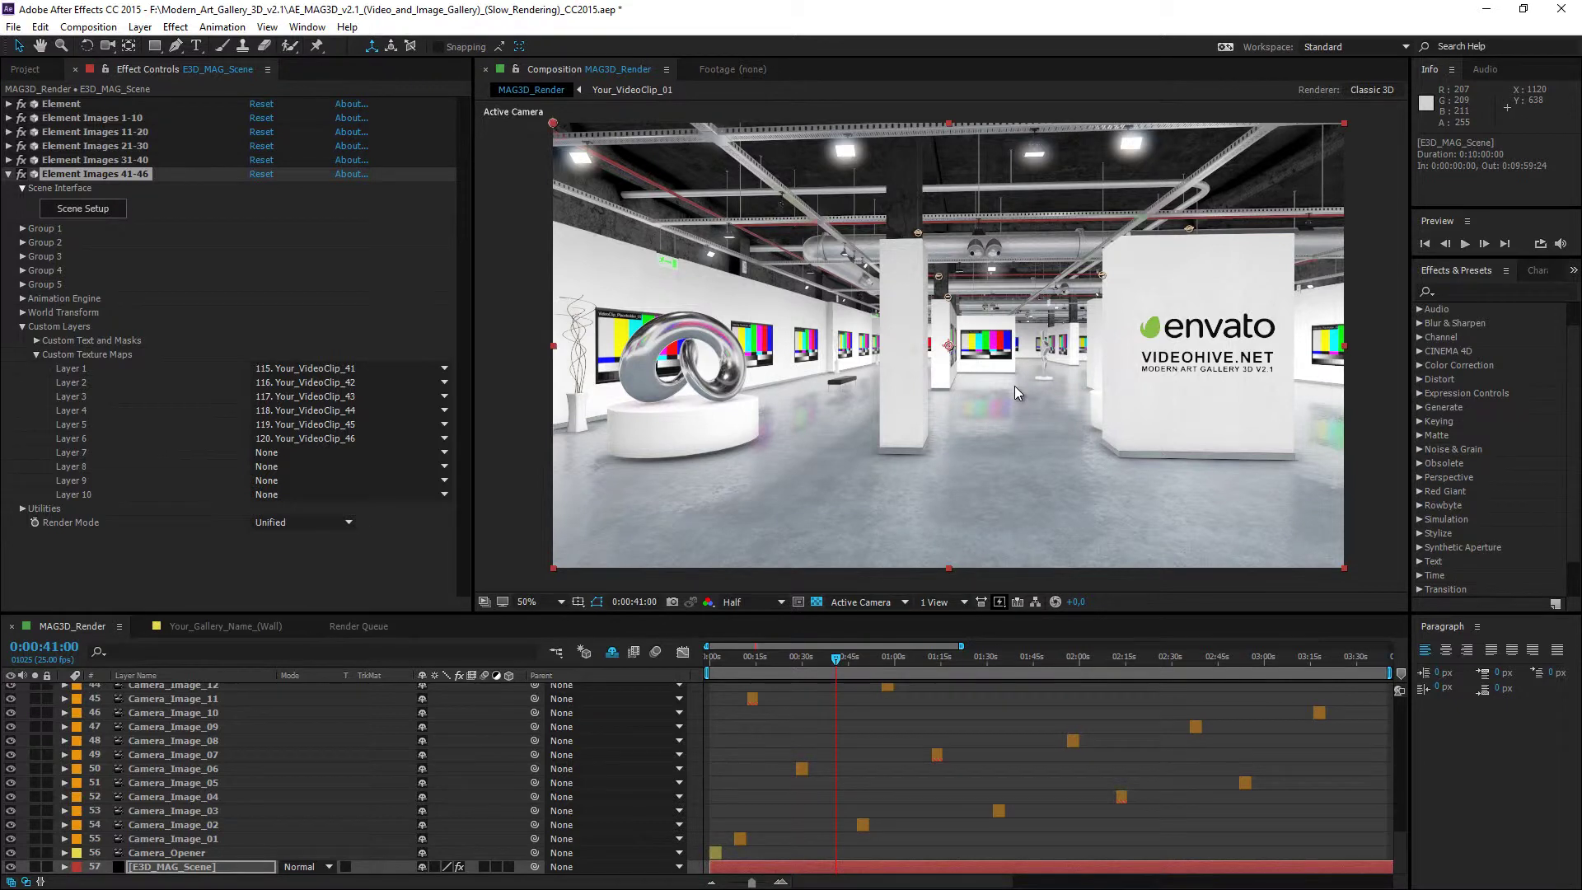
pyautogui.scroll(10, 200, 743)
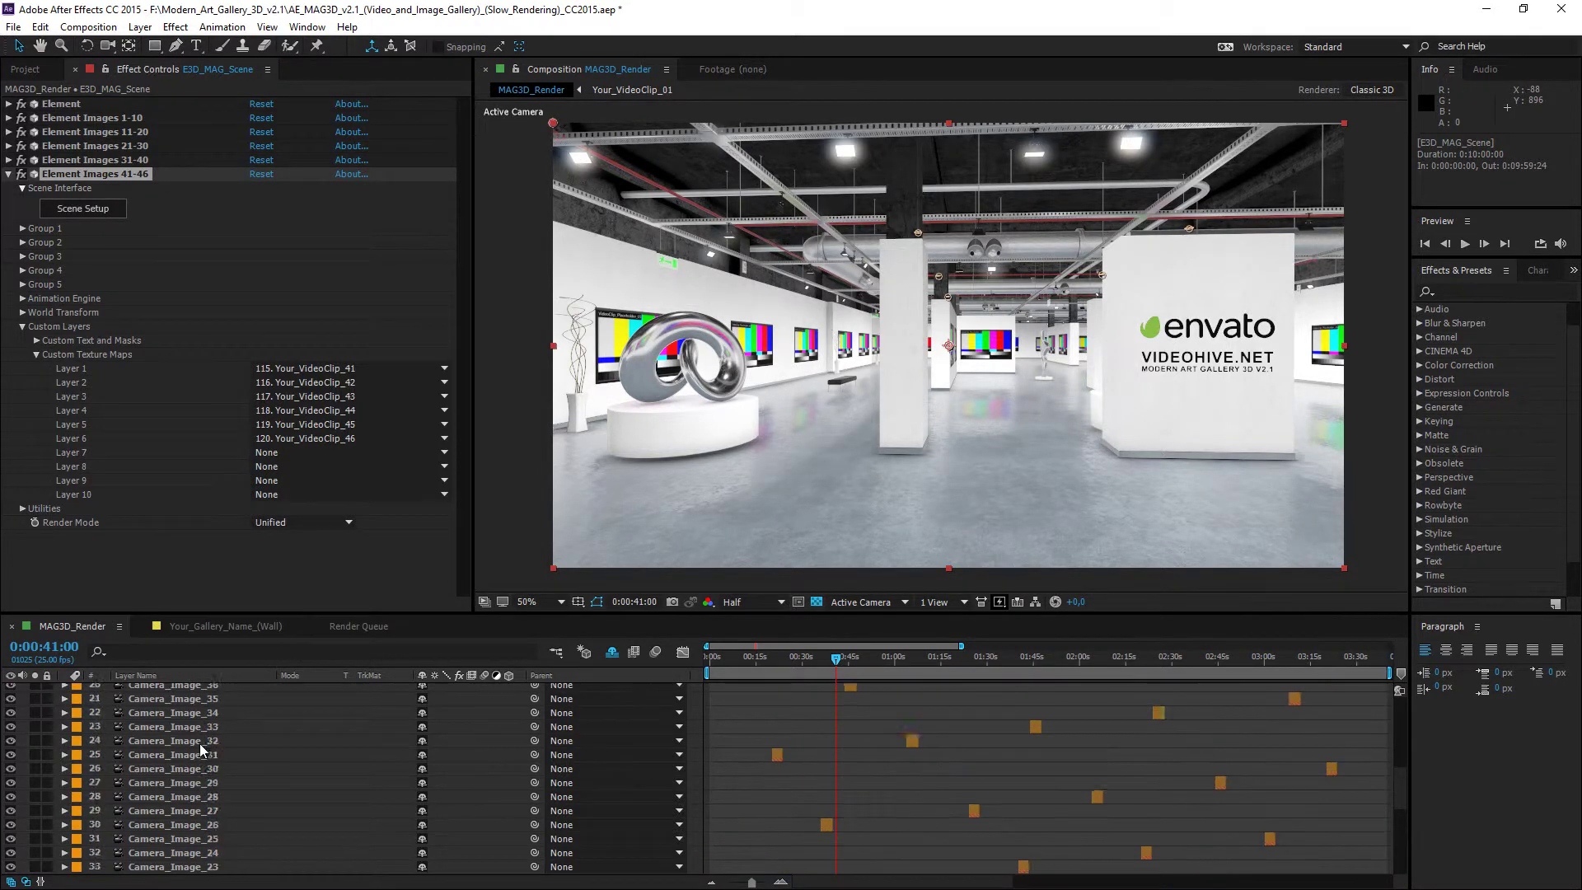
# Scroll the timeline to the top and select the MAG_Scene_Controls layer.
pyautogui.scroll(3, 200, 743)
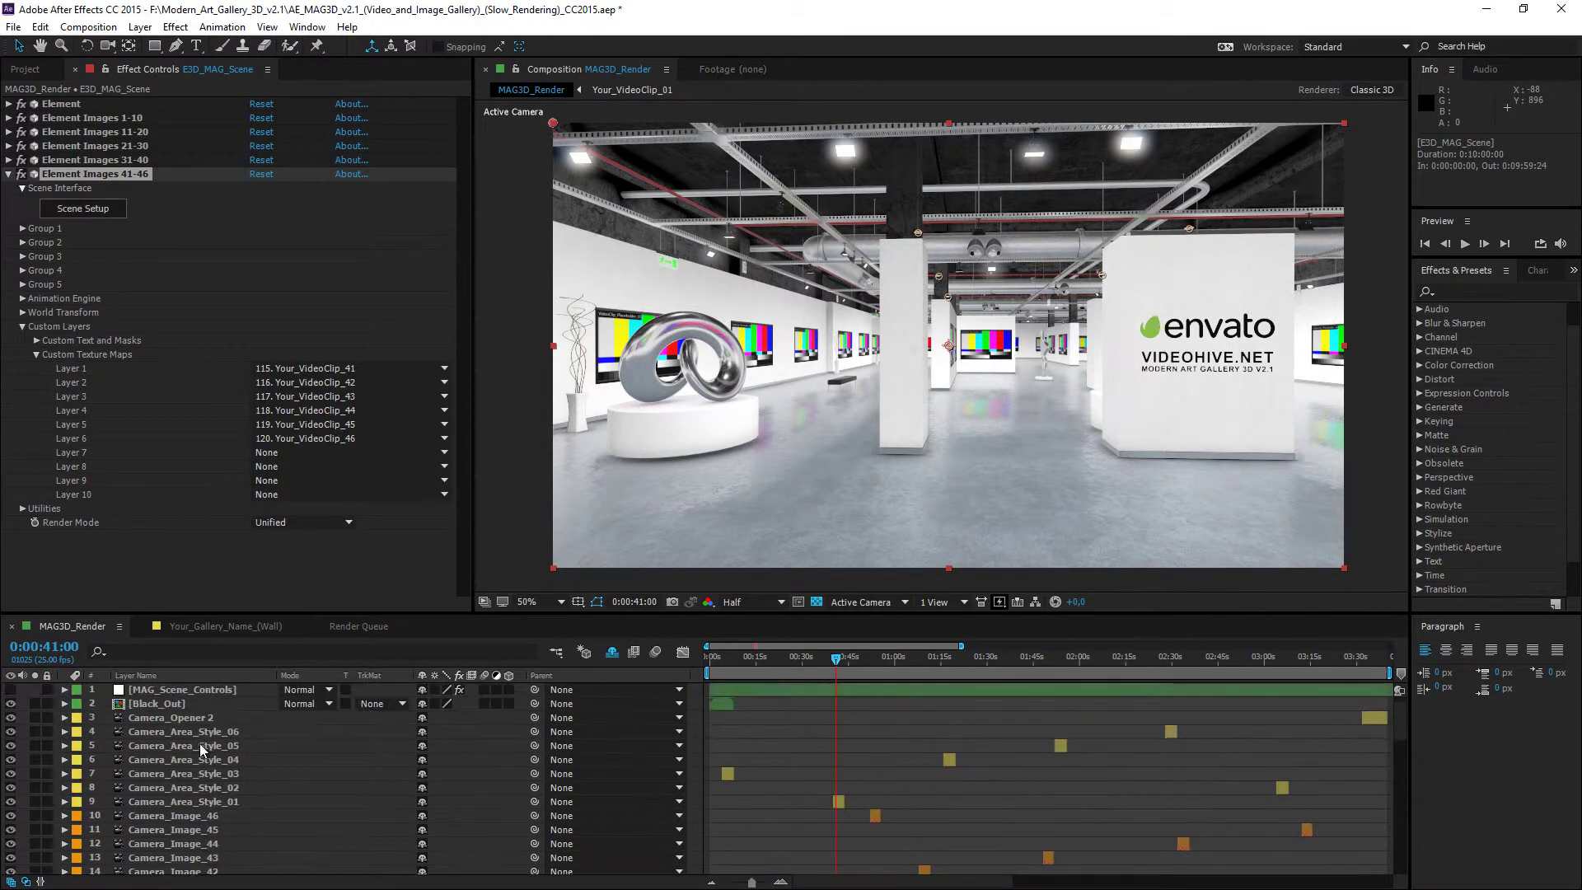
pyautogui.click(178, 690)
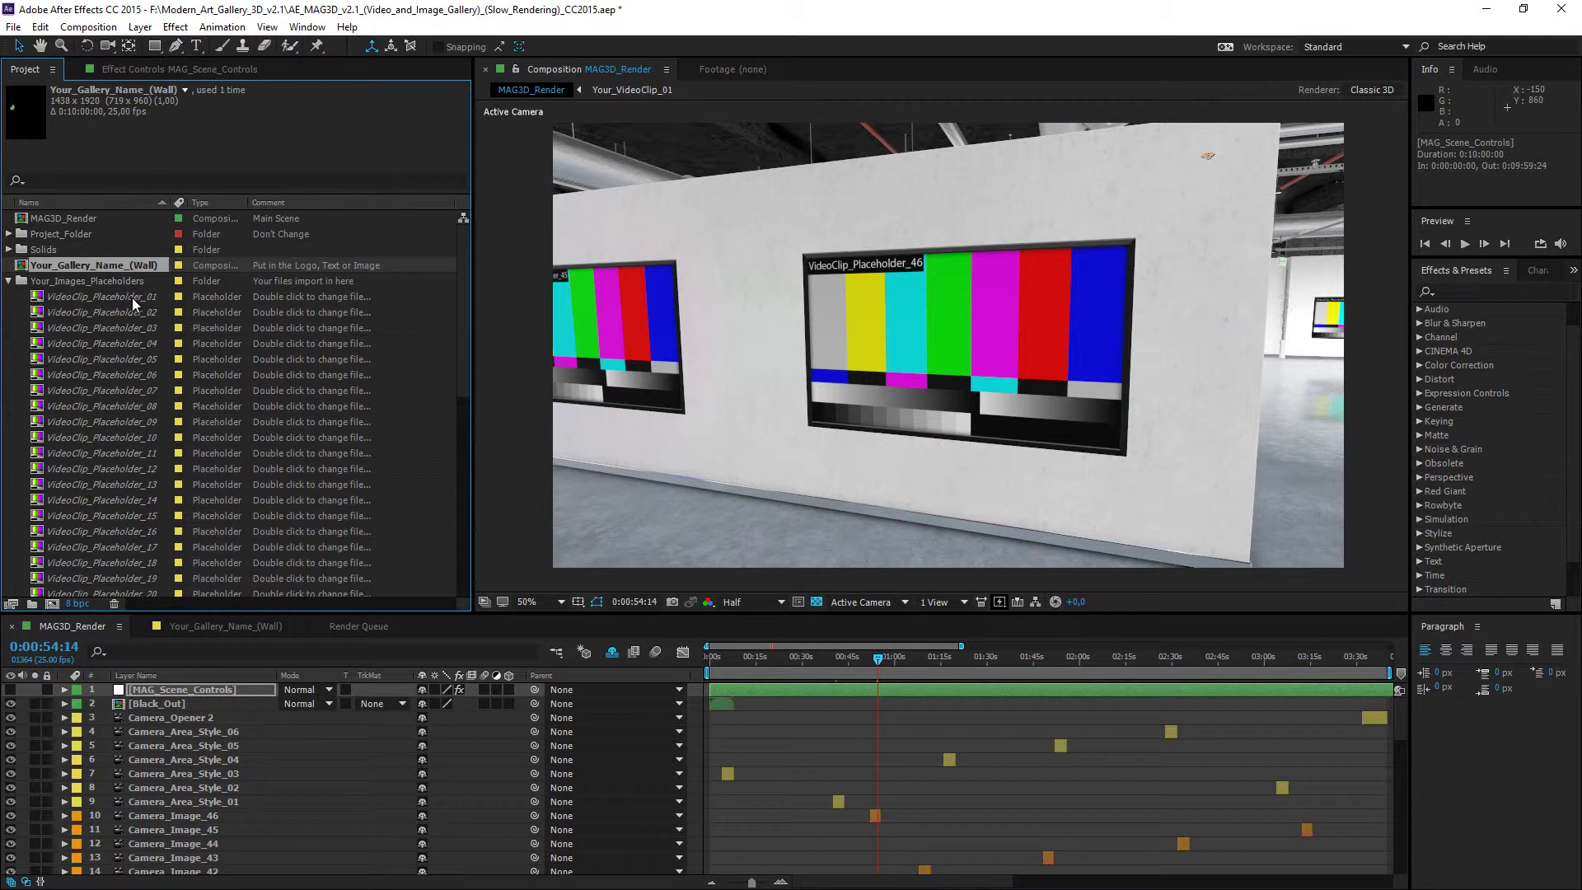
# Open Replace Footage File for VideoClip_Placeholder_01 and browse to AE_PROJECTS (F:) > My Video Sample.
pyautogui.doubleClick(132, 298)
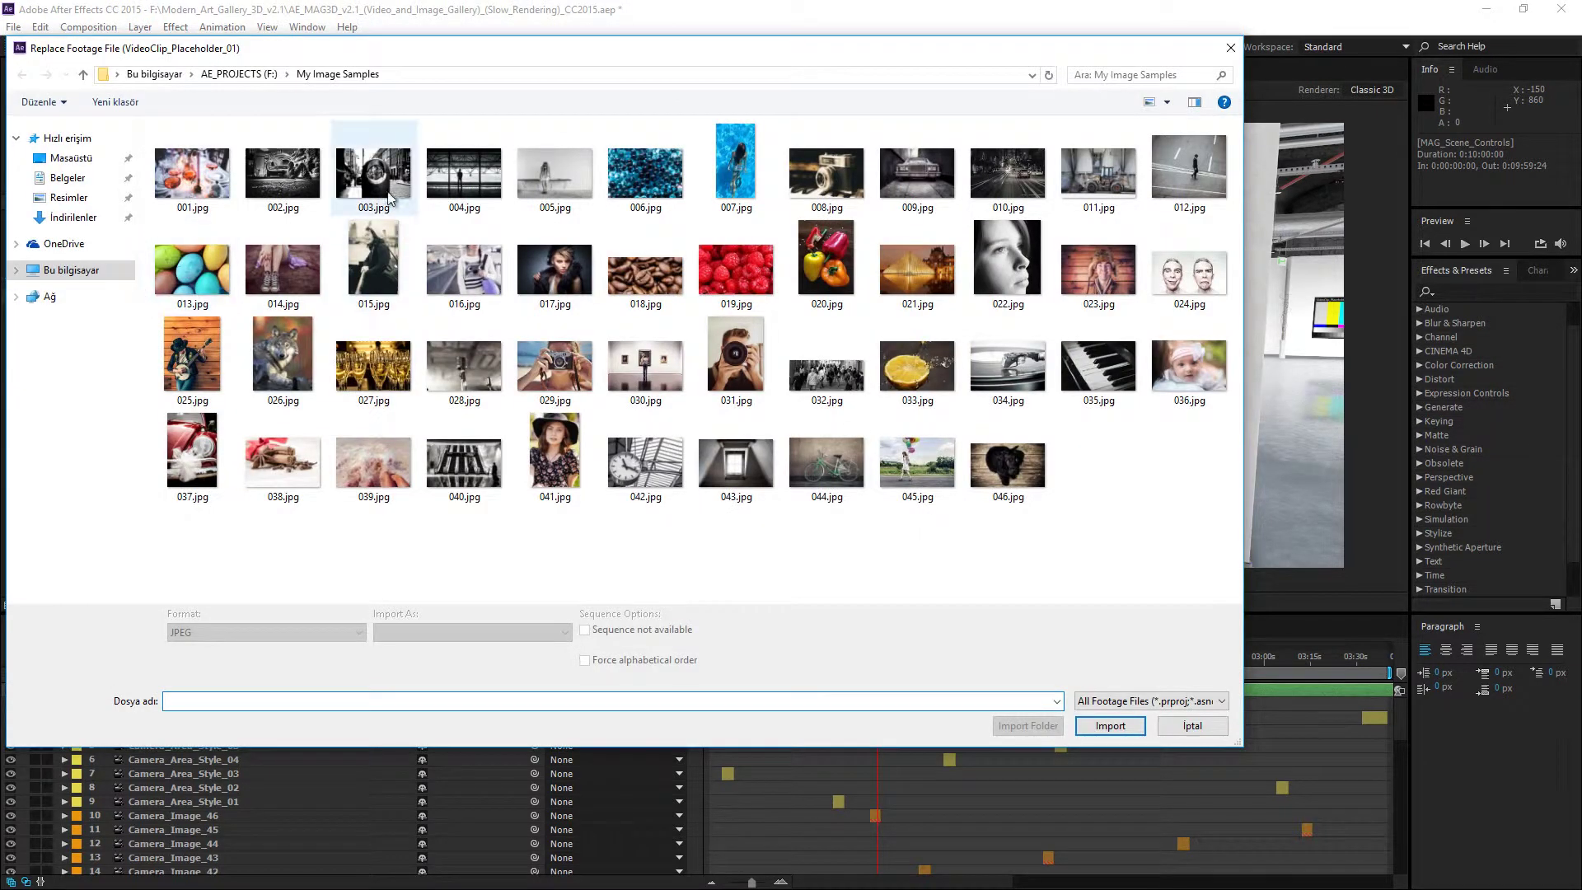
pyautogui.click(241, 73)
pyautogui.doubleClick(255, 186)
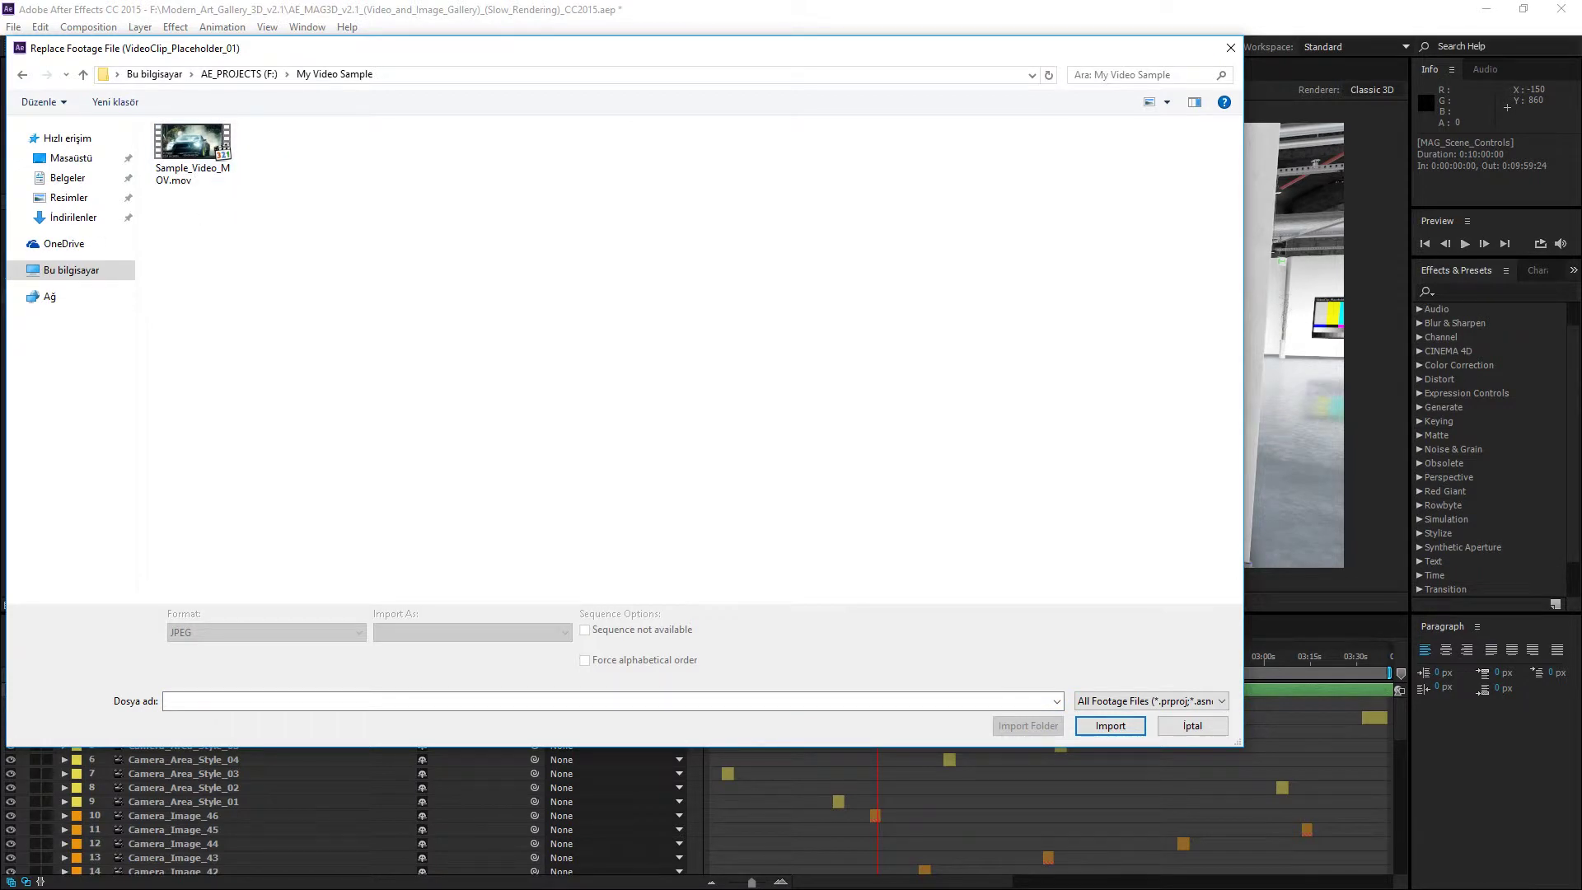
# Preview the 4-second car clip in Explorer, then pick Sample_Video_MOV.mov as the replacement.
pyautogui.hotkey('alt', 'Tab')
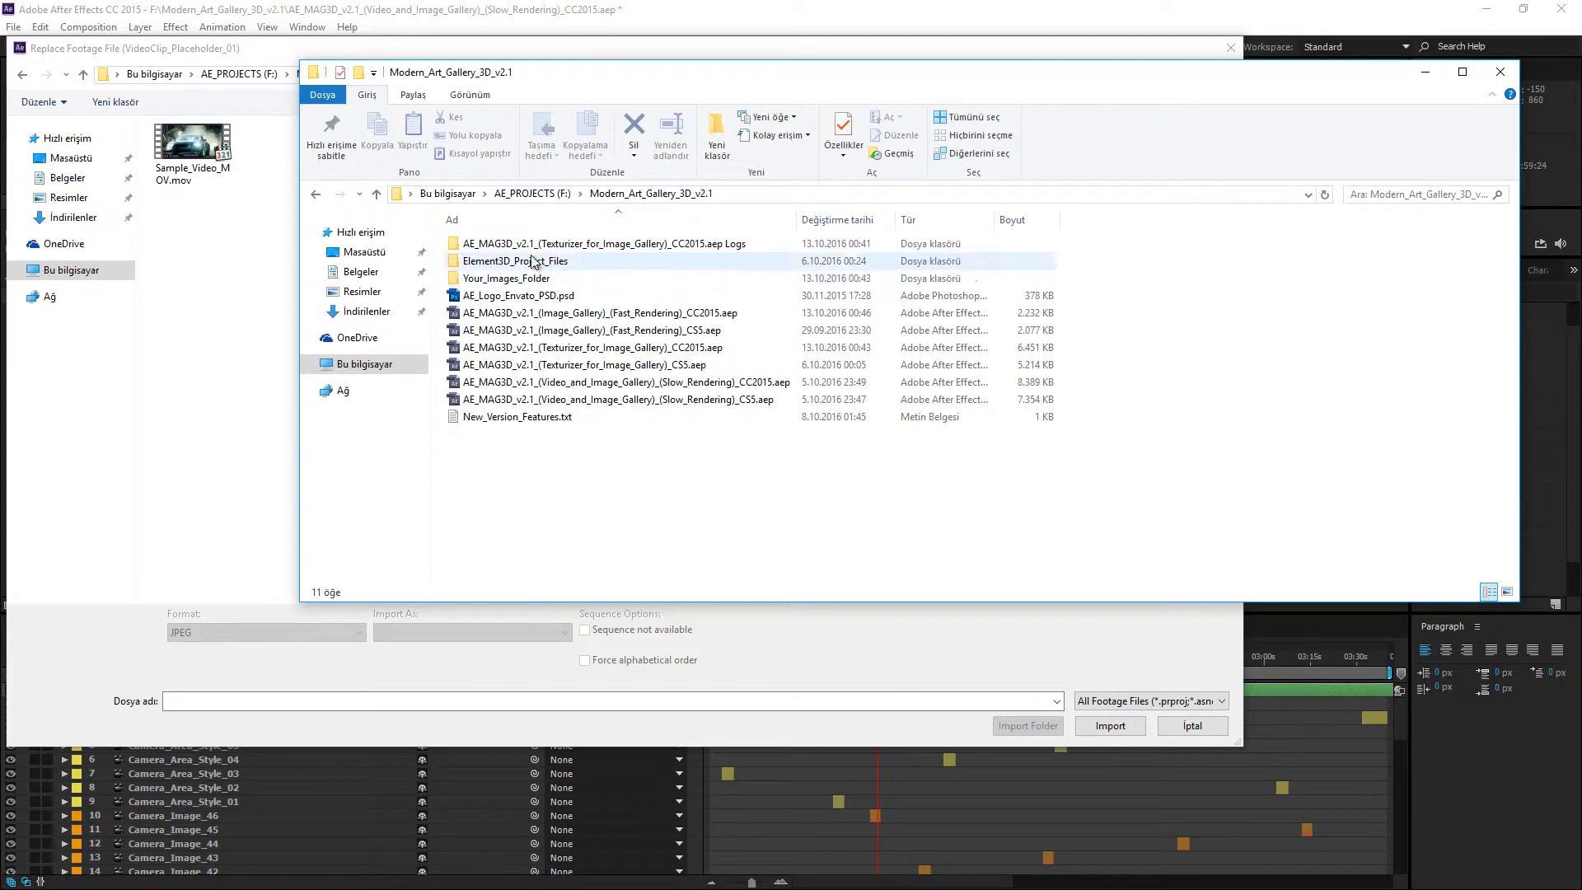
pyautogui.click(546, 191)
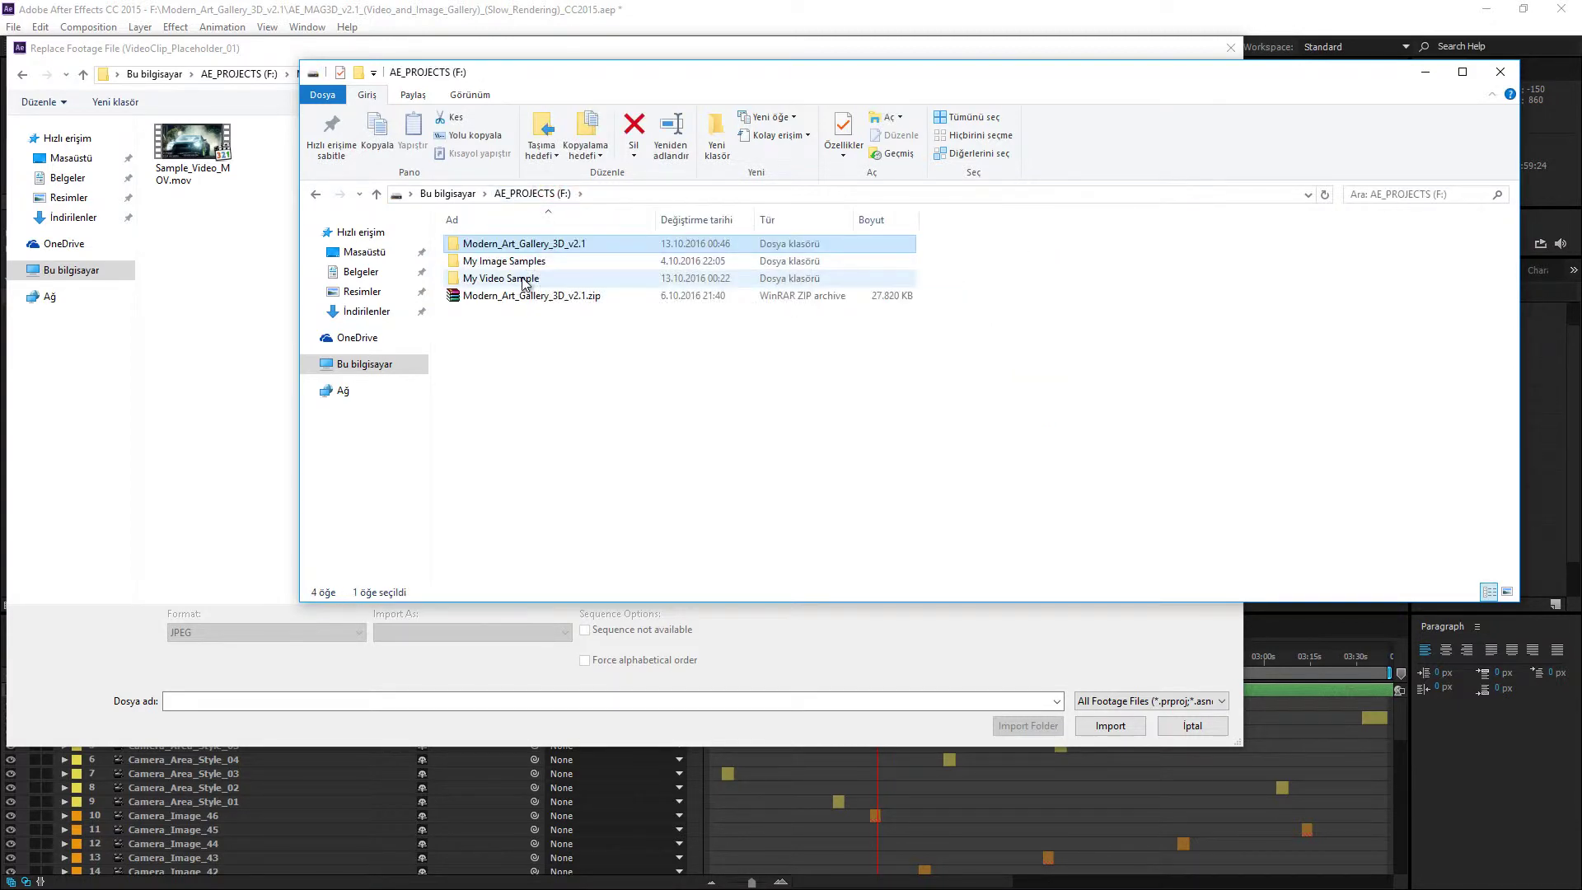
pyautogui.doubleClick(522, 280)
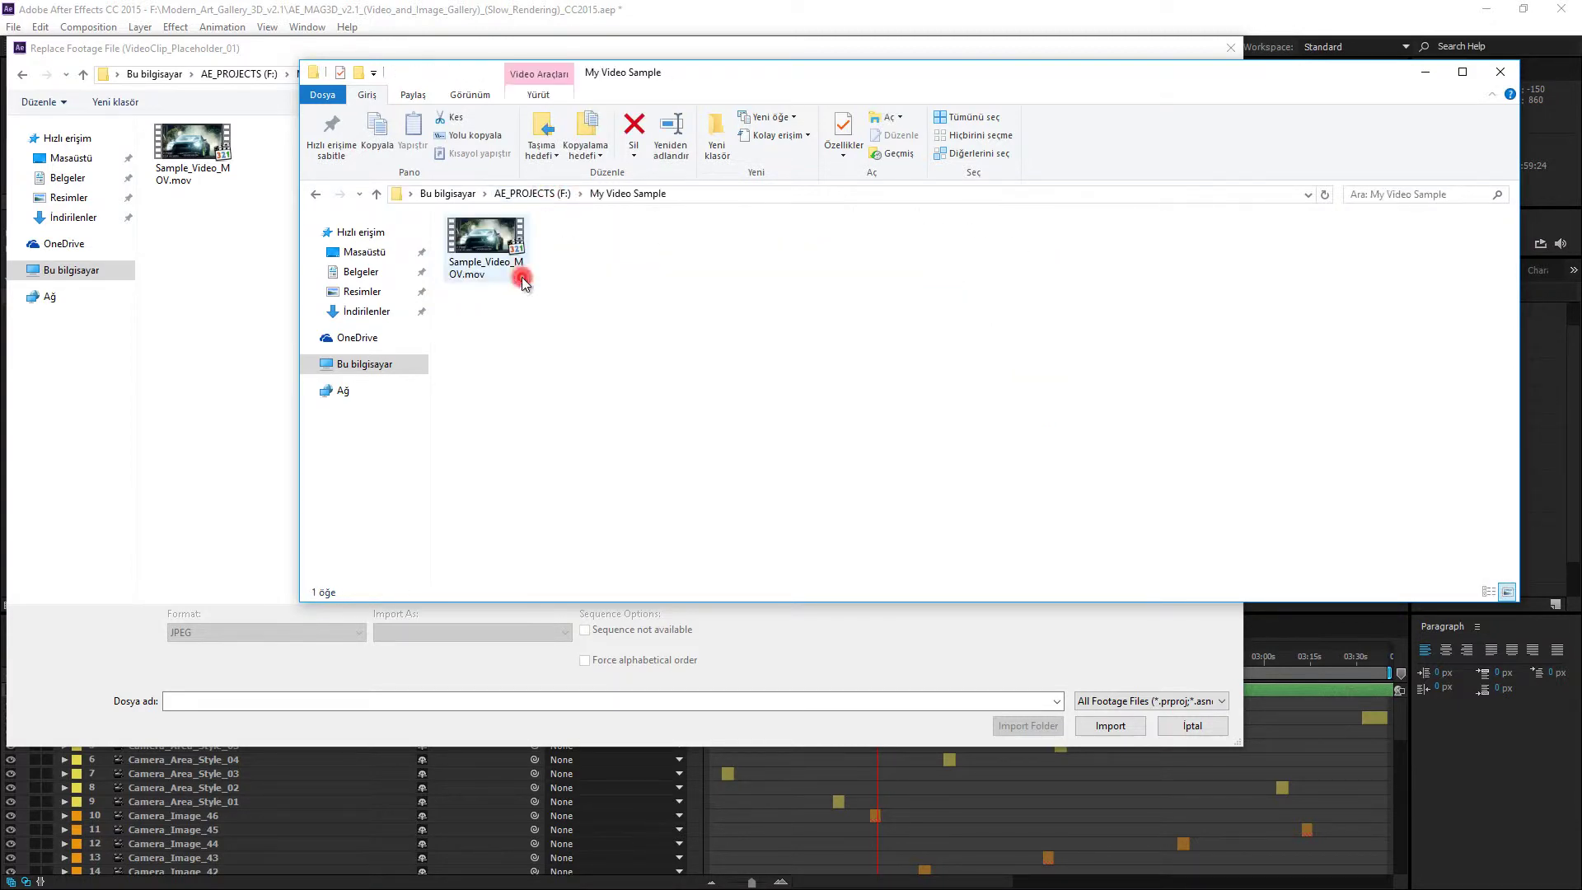
pyautogui.doubleClick(481, 246)
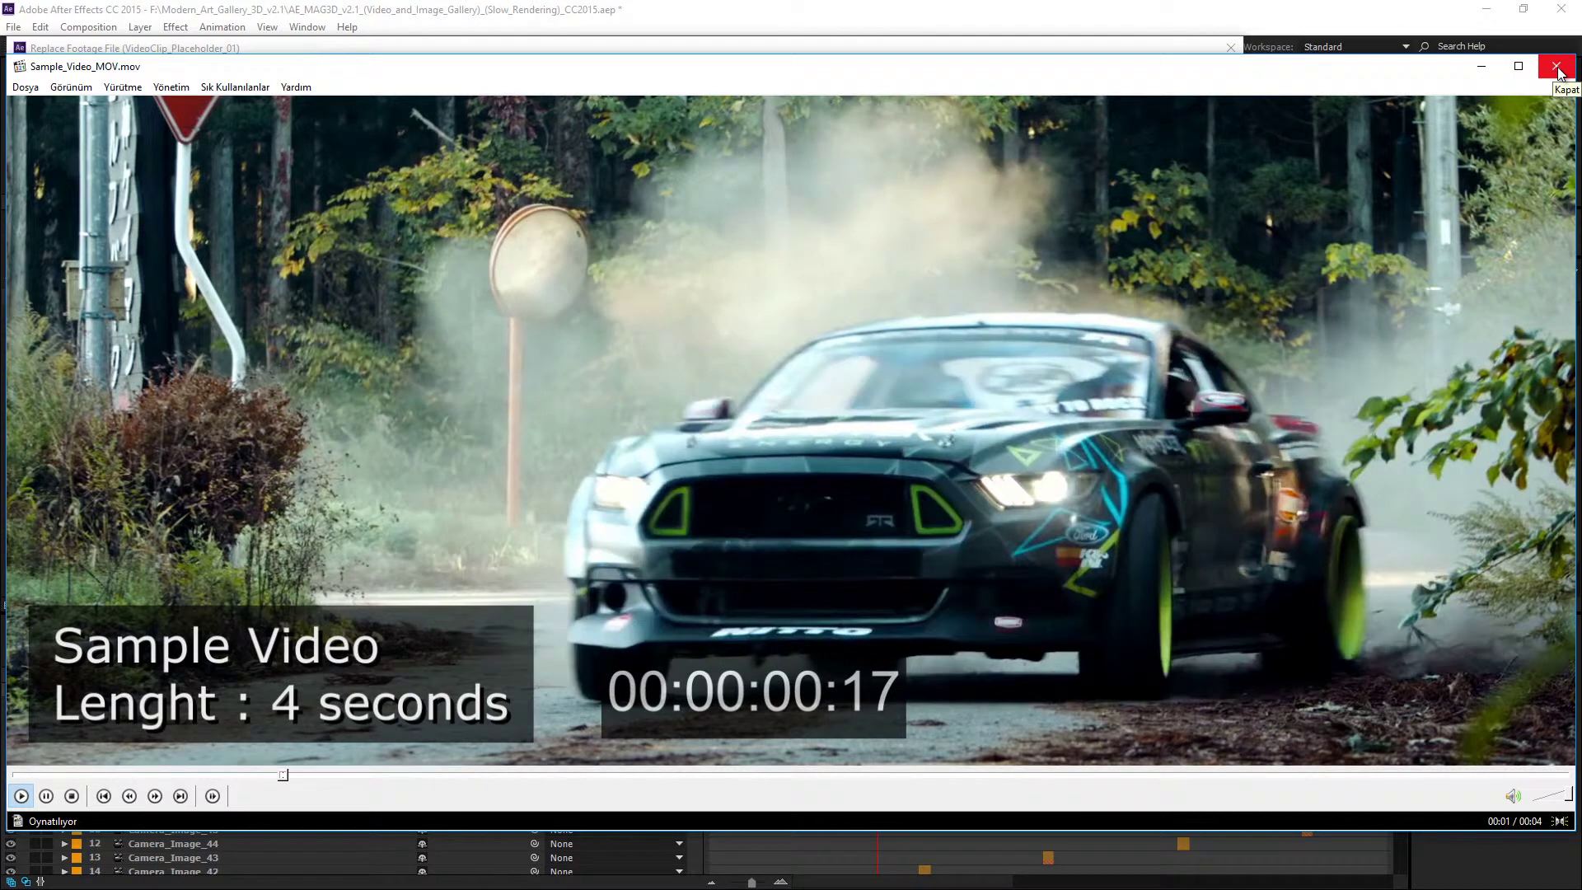
pyautogui.click(1556, 68)
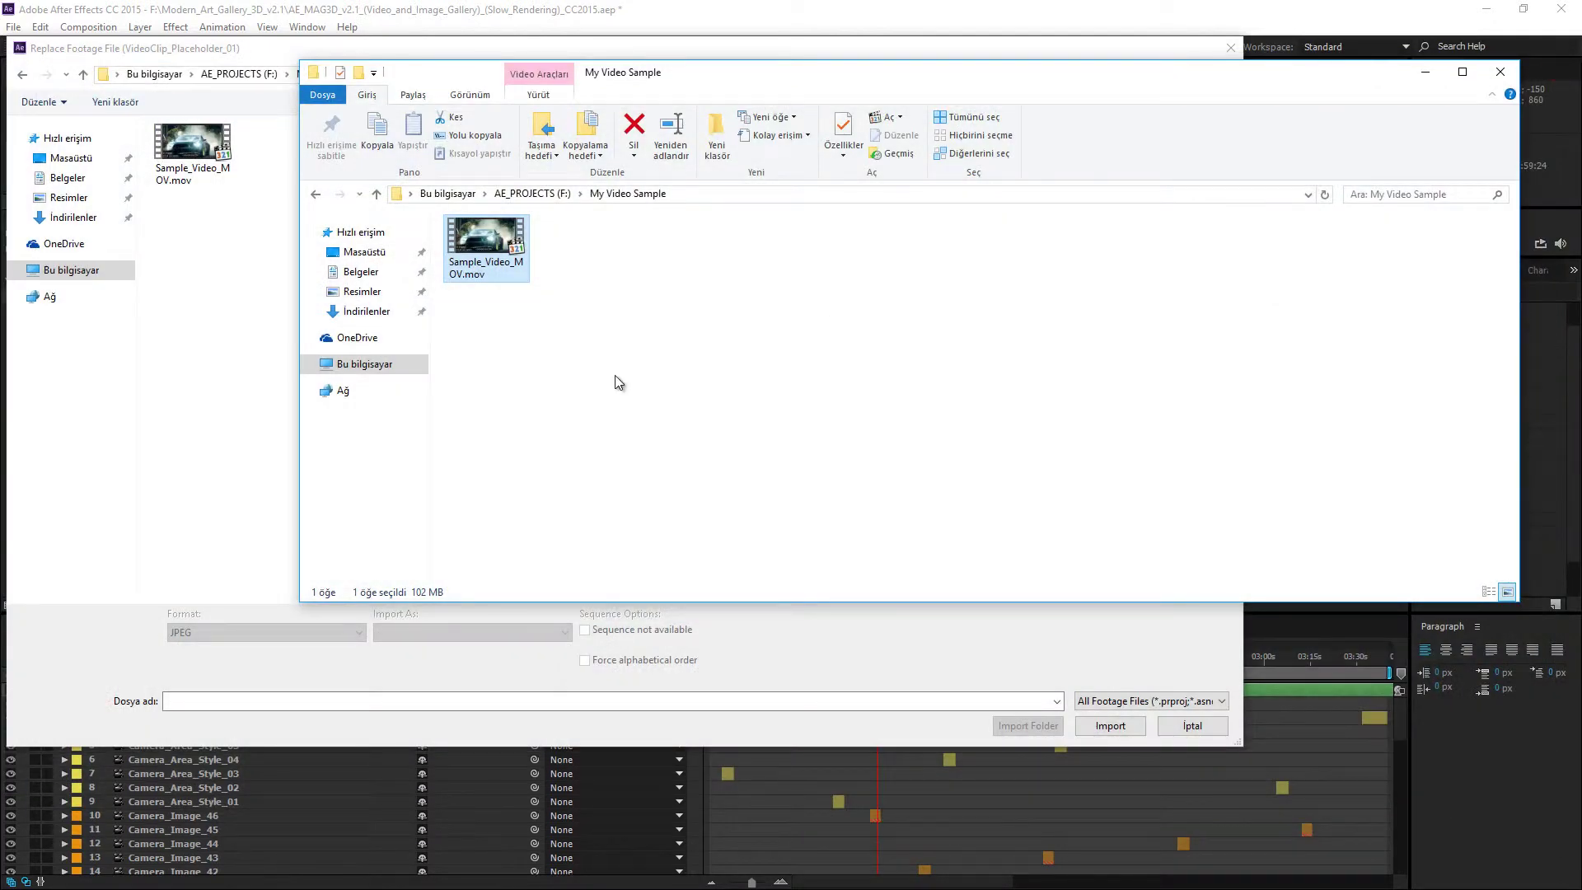
pyautogui.click(200, 410)
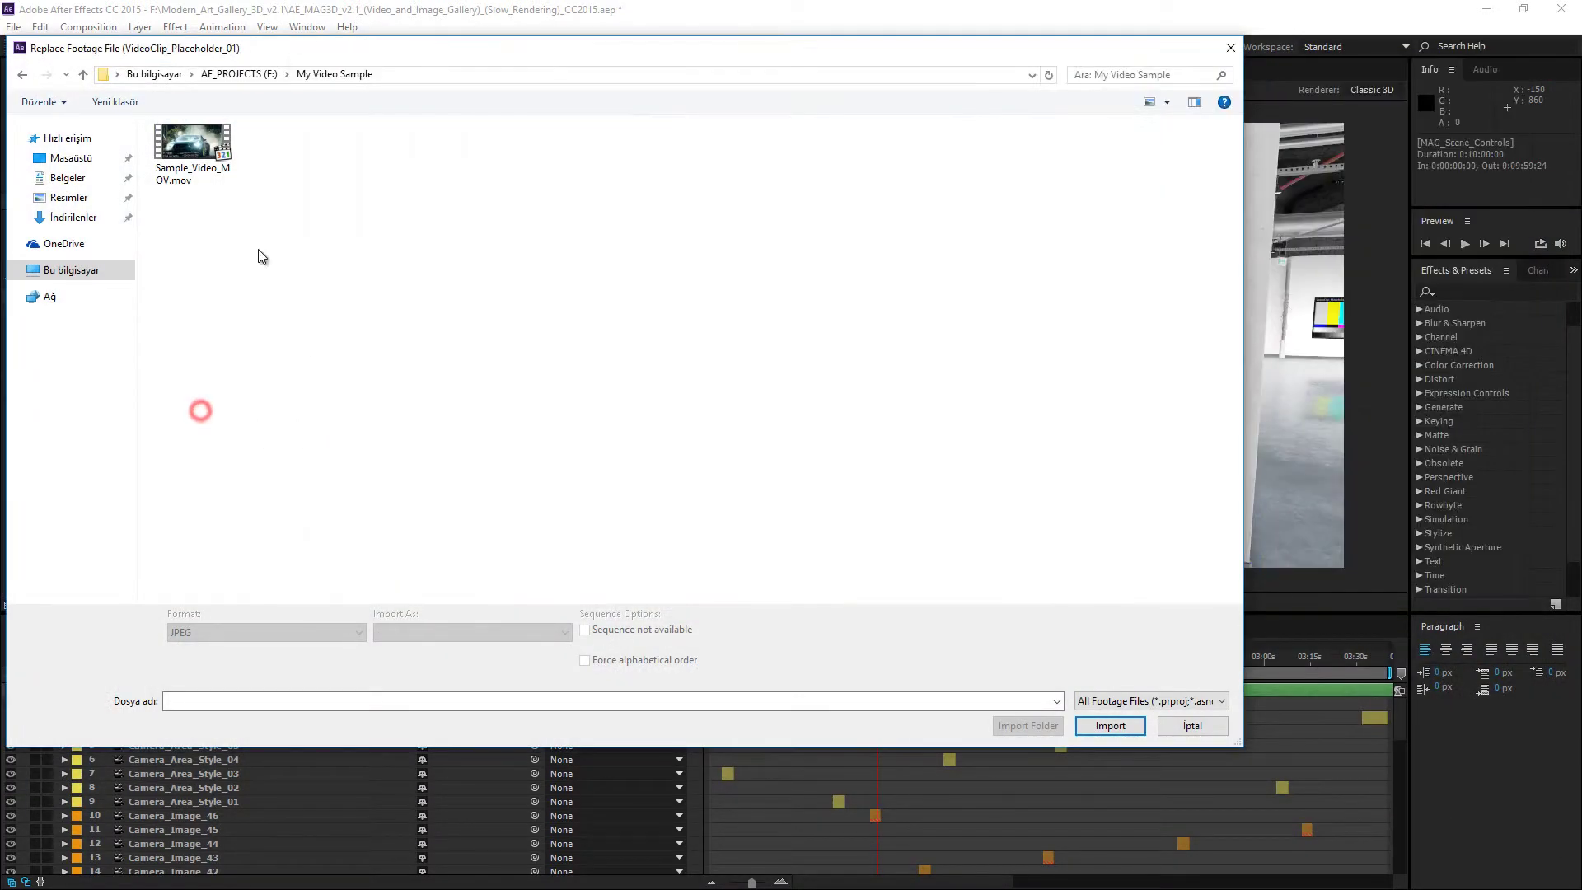
pyautogui.click(194, 159)
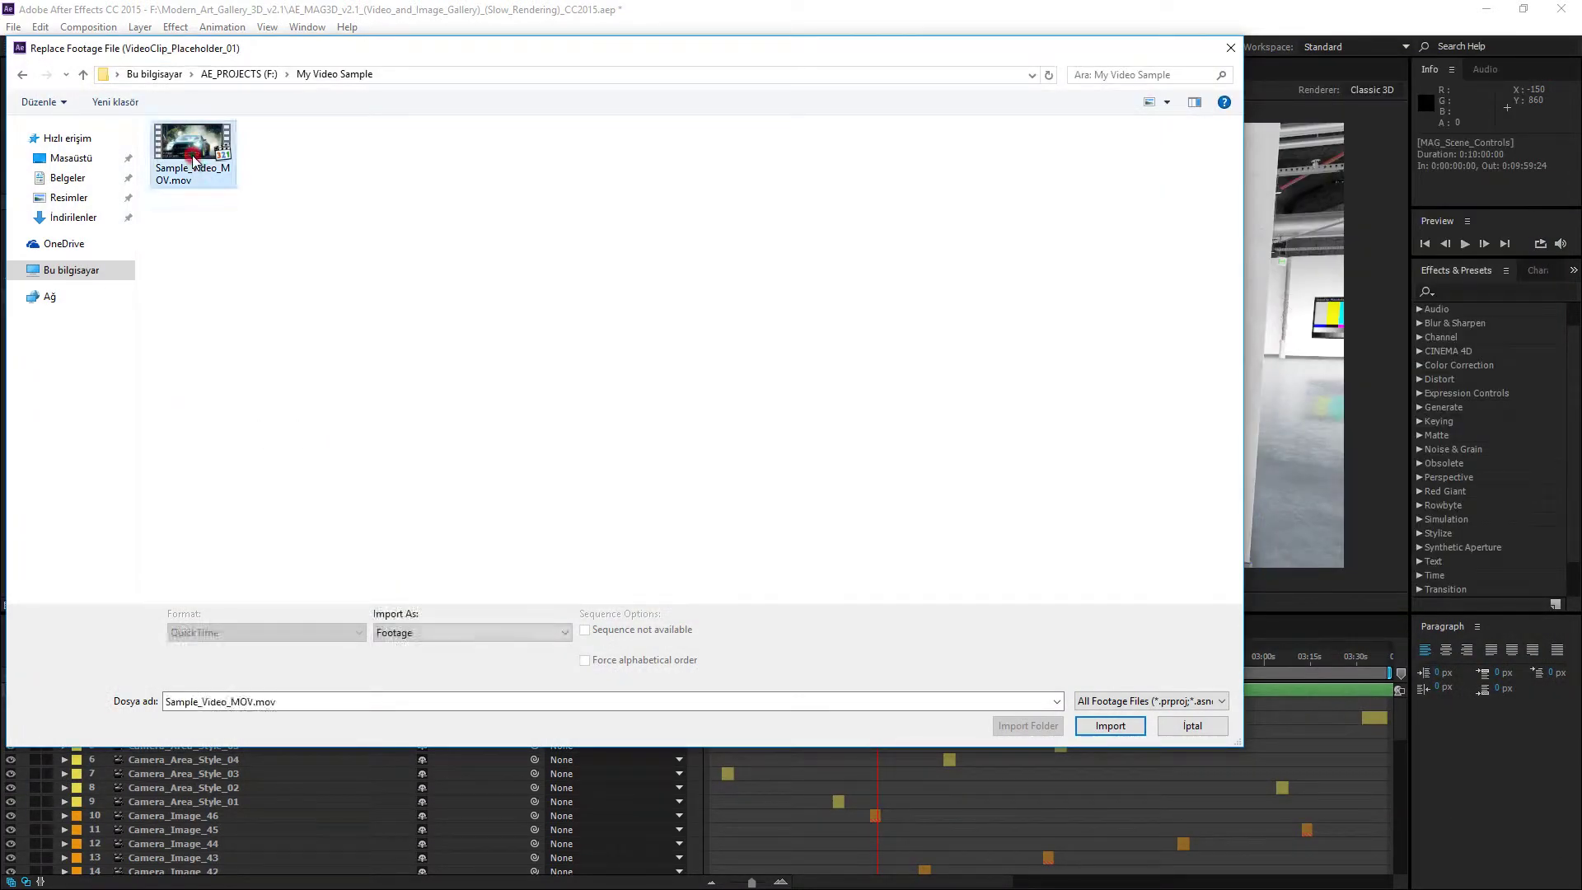
# Import Sample_Video_MOV.mov in place of the placeholder, go to about 0:00:09:22, and open Your_VideoClips_to_Texture.
pyautogui.click(1104, 724)
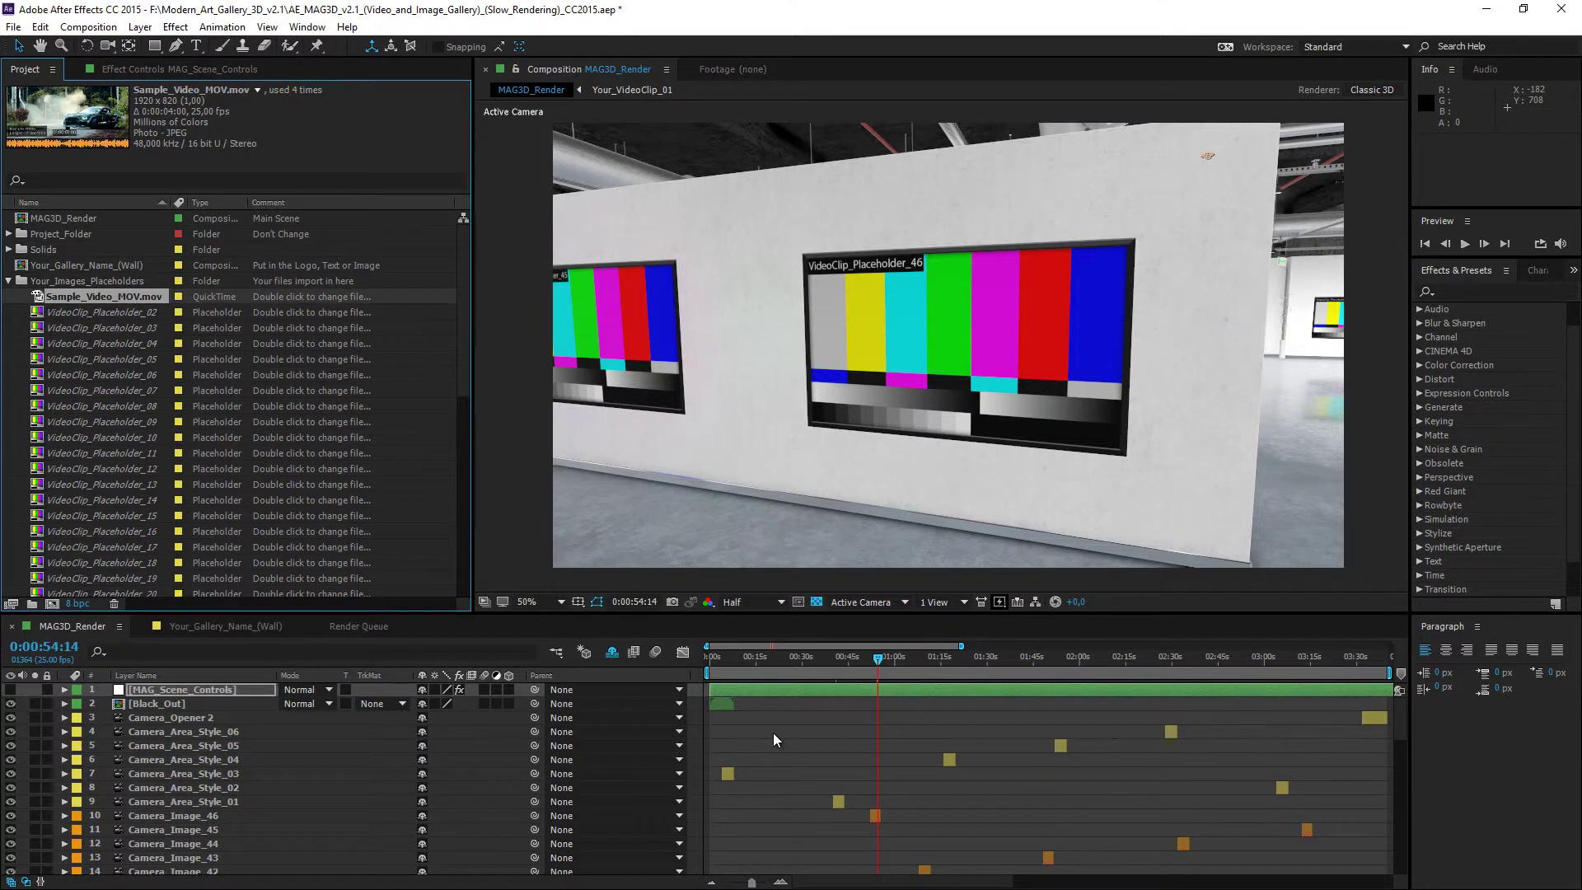
pyautogui.scroll(-10, 773, 733)
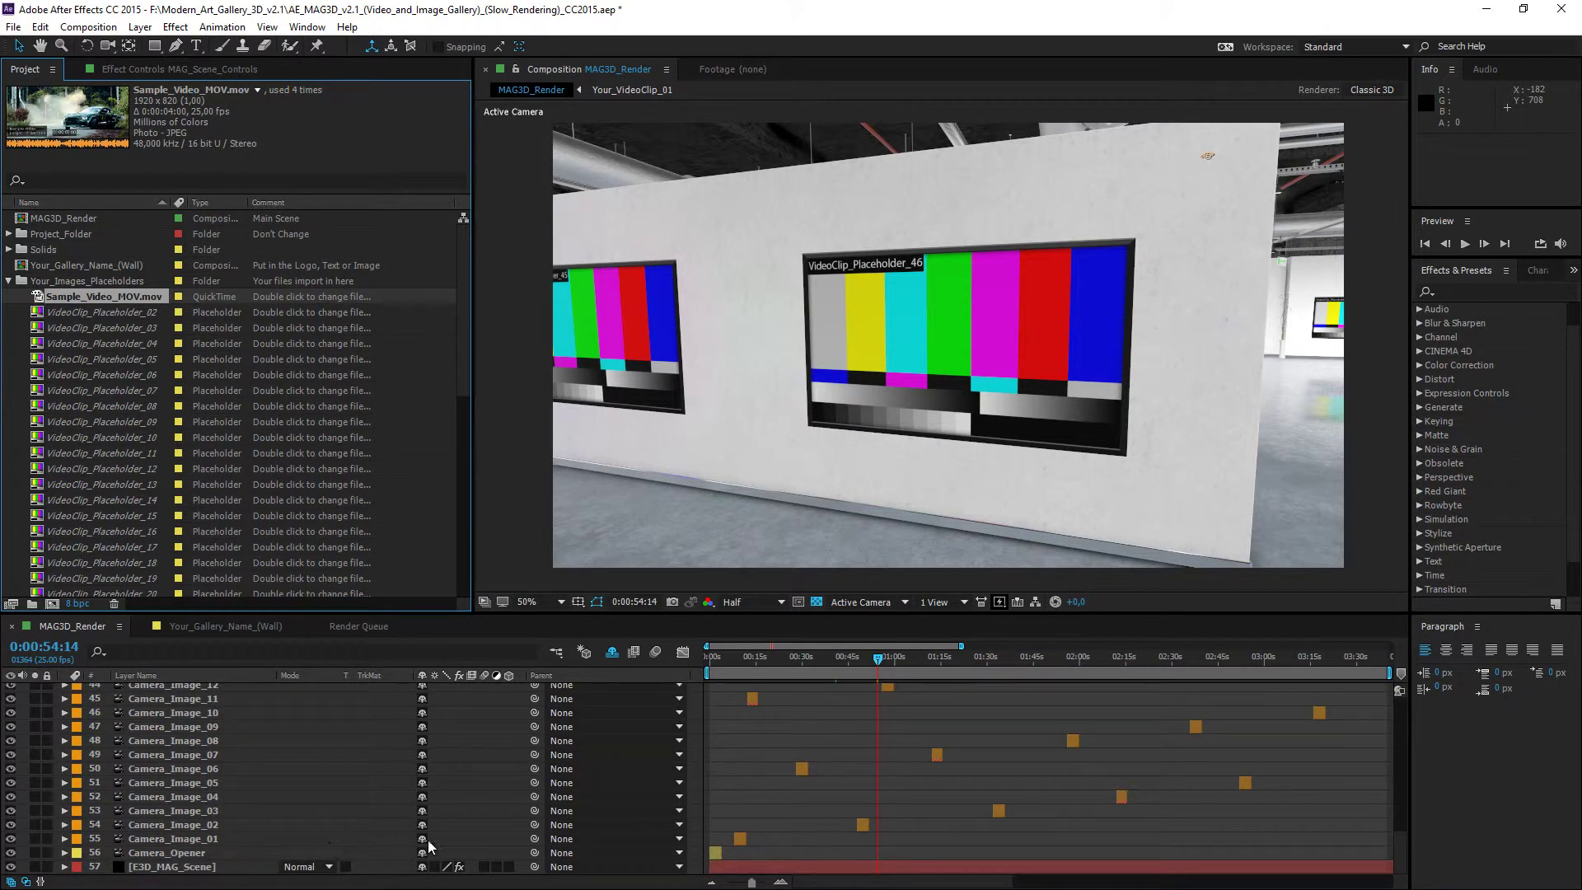
pyautogui.click(741, 660)
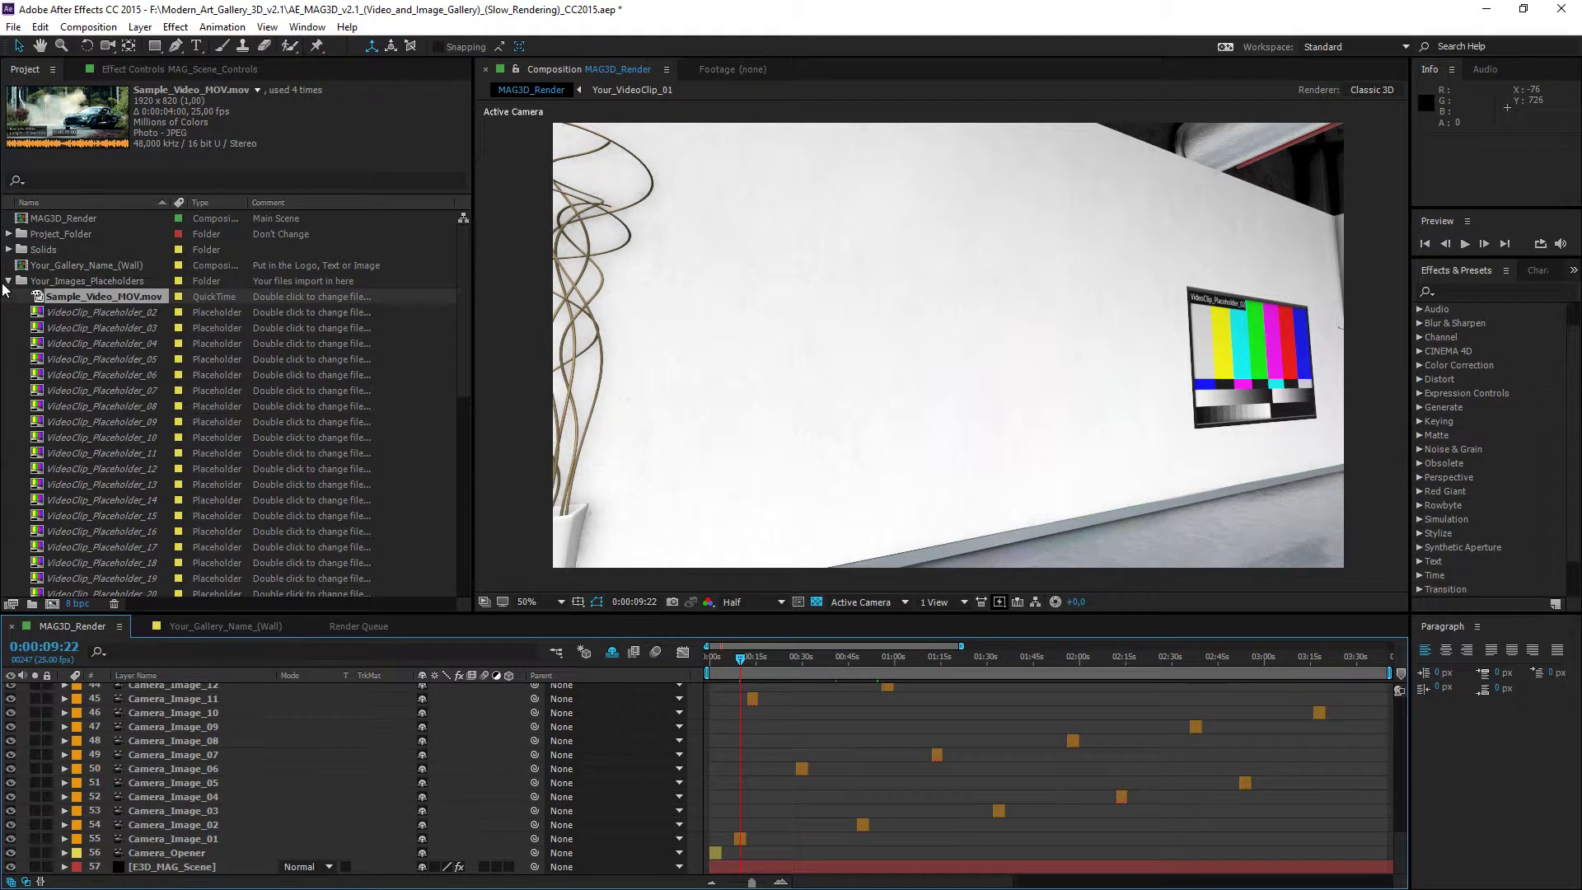
pyautogui.click(9, 282)
pyautogui.click(8, 297)
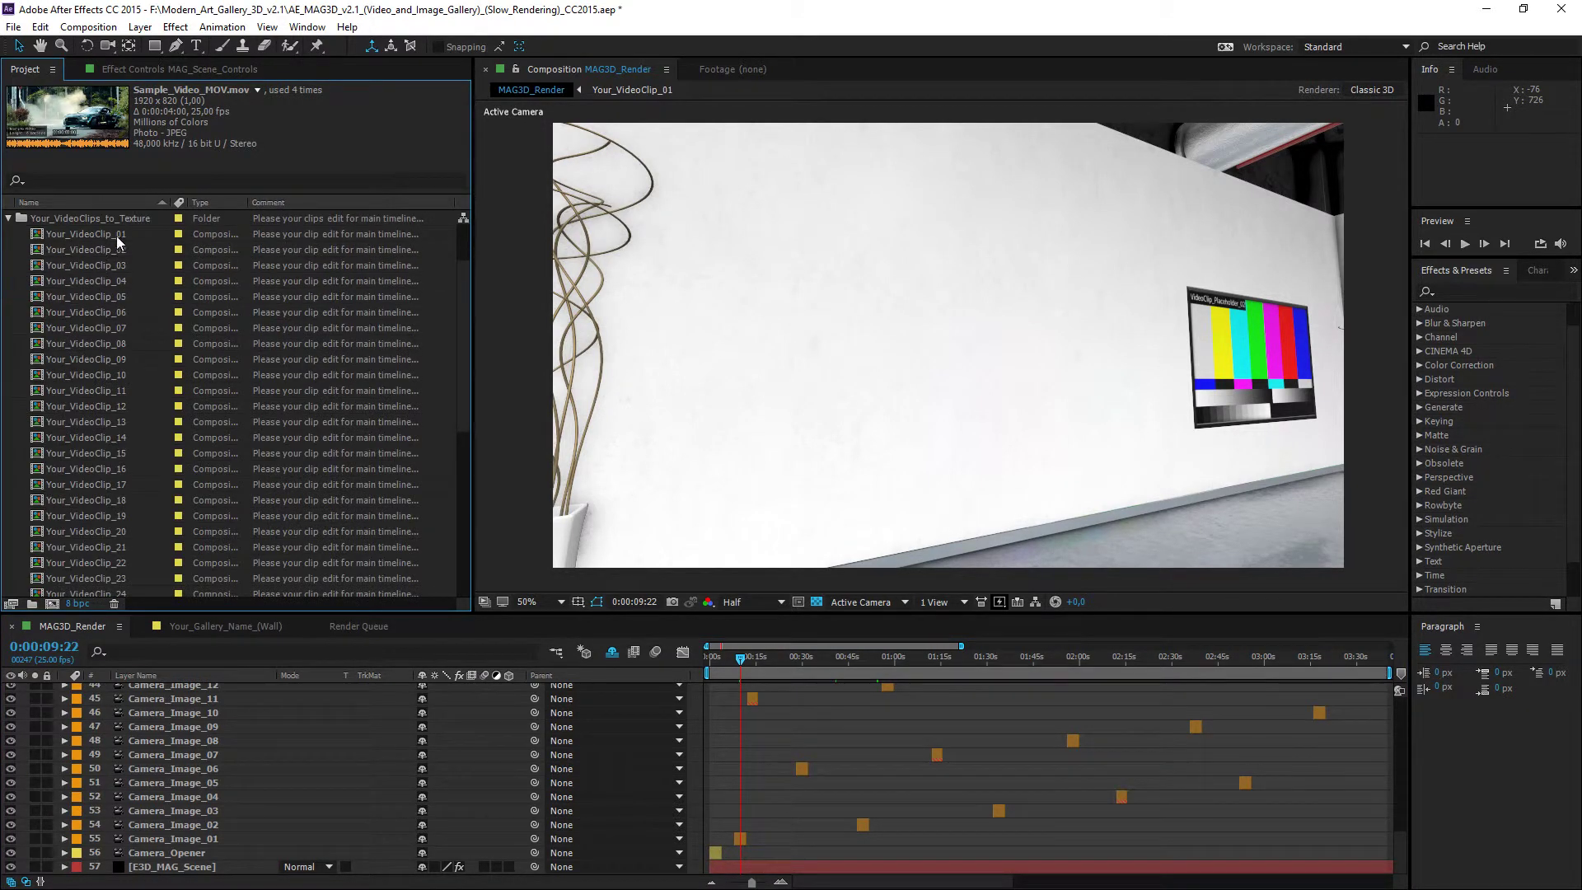
# Check the Your_VideoClip_01 comp, then pan the MAG3D_Render timeline to show roughly 7–13 seconds.
pyautogui.doubleClick(94, 236)
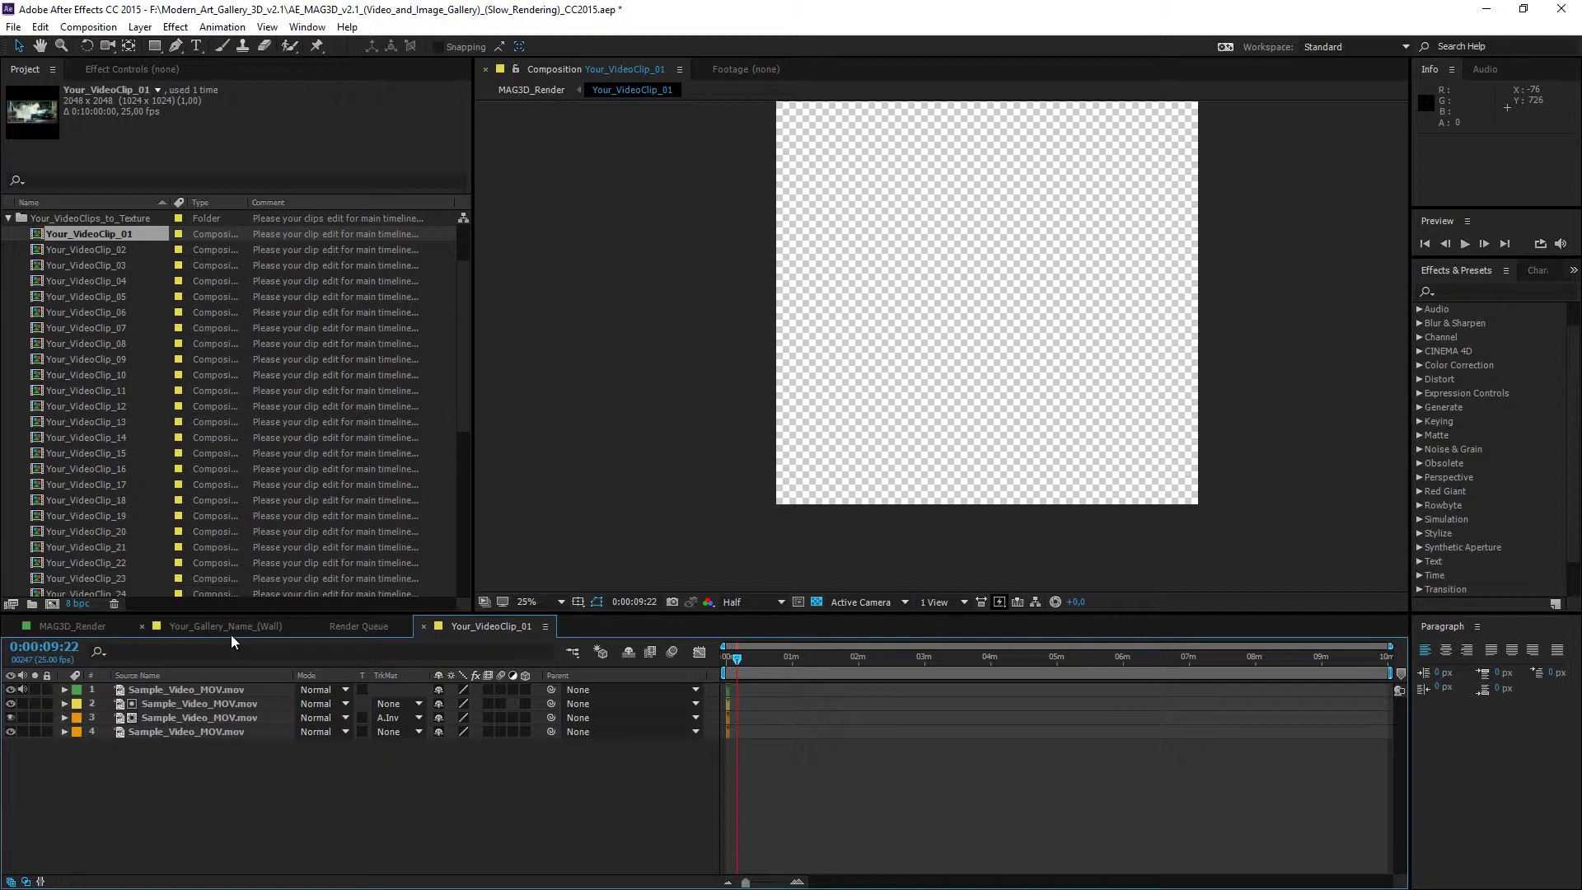
pyautogui.click(81, 625)
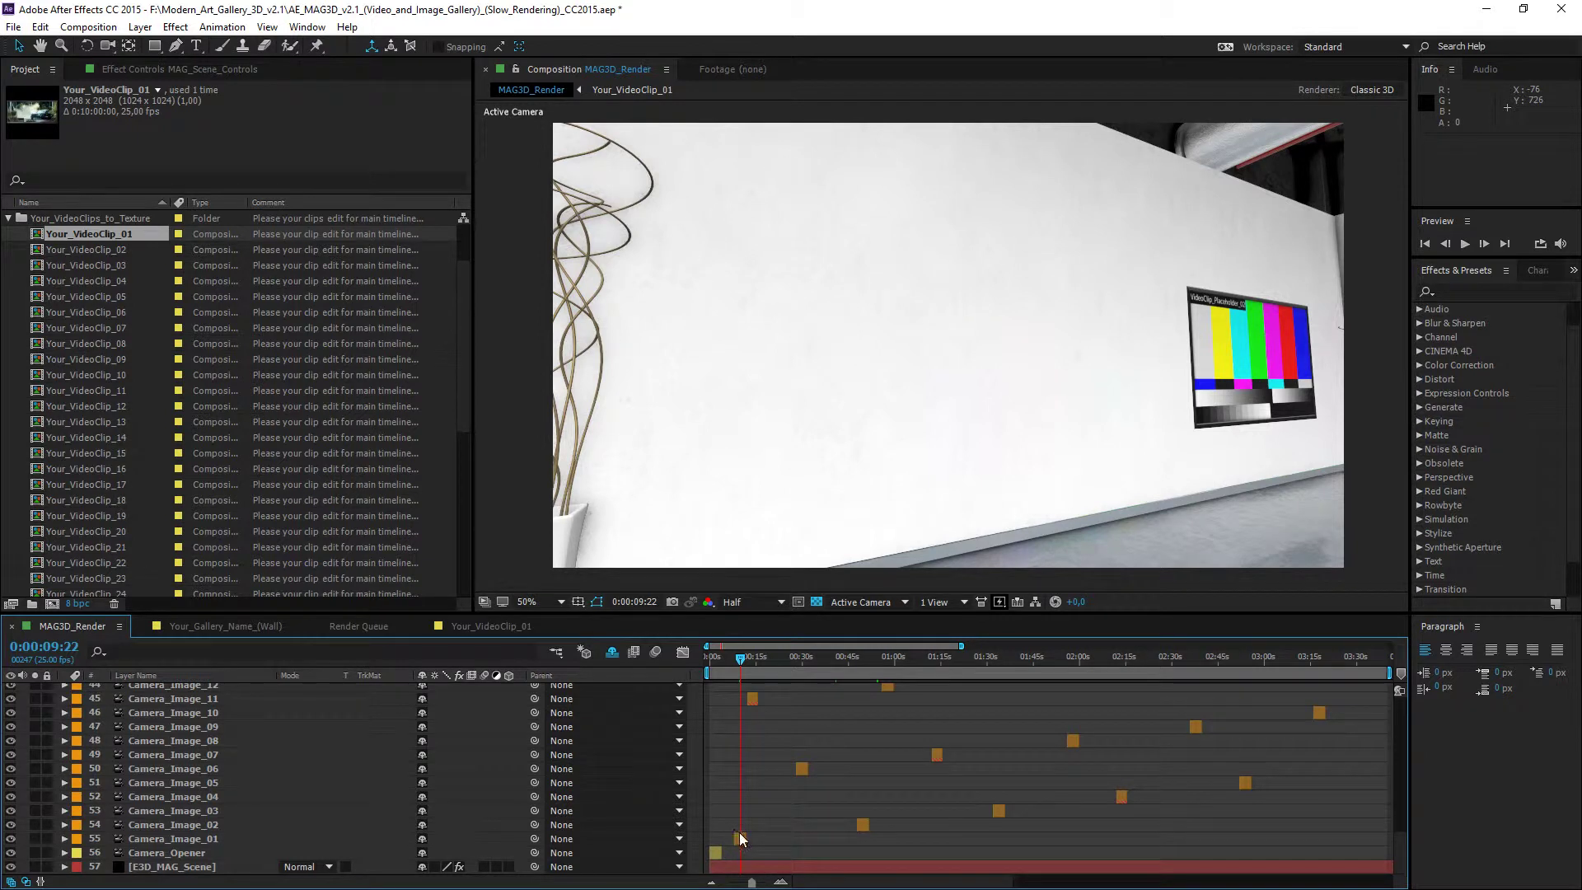
pyautogui.scroll(10, 739, 832)
pyautogui.press('h')
pyautogui.moveTo(819, 797); pyautogui.dragTo(1059, 779)
pyautogui.press('v')
# Set the current time to 0:00:08:00, Camera_Image_01's start, and switch to Your_VideoClip_01.
pyautogui.moveTo(865, 660); pyautogui.dragTo(833, 659)
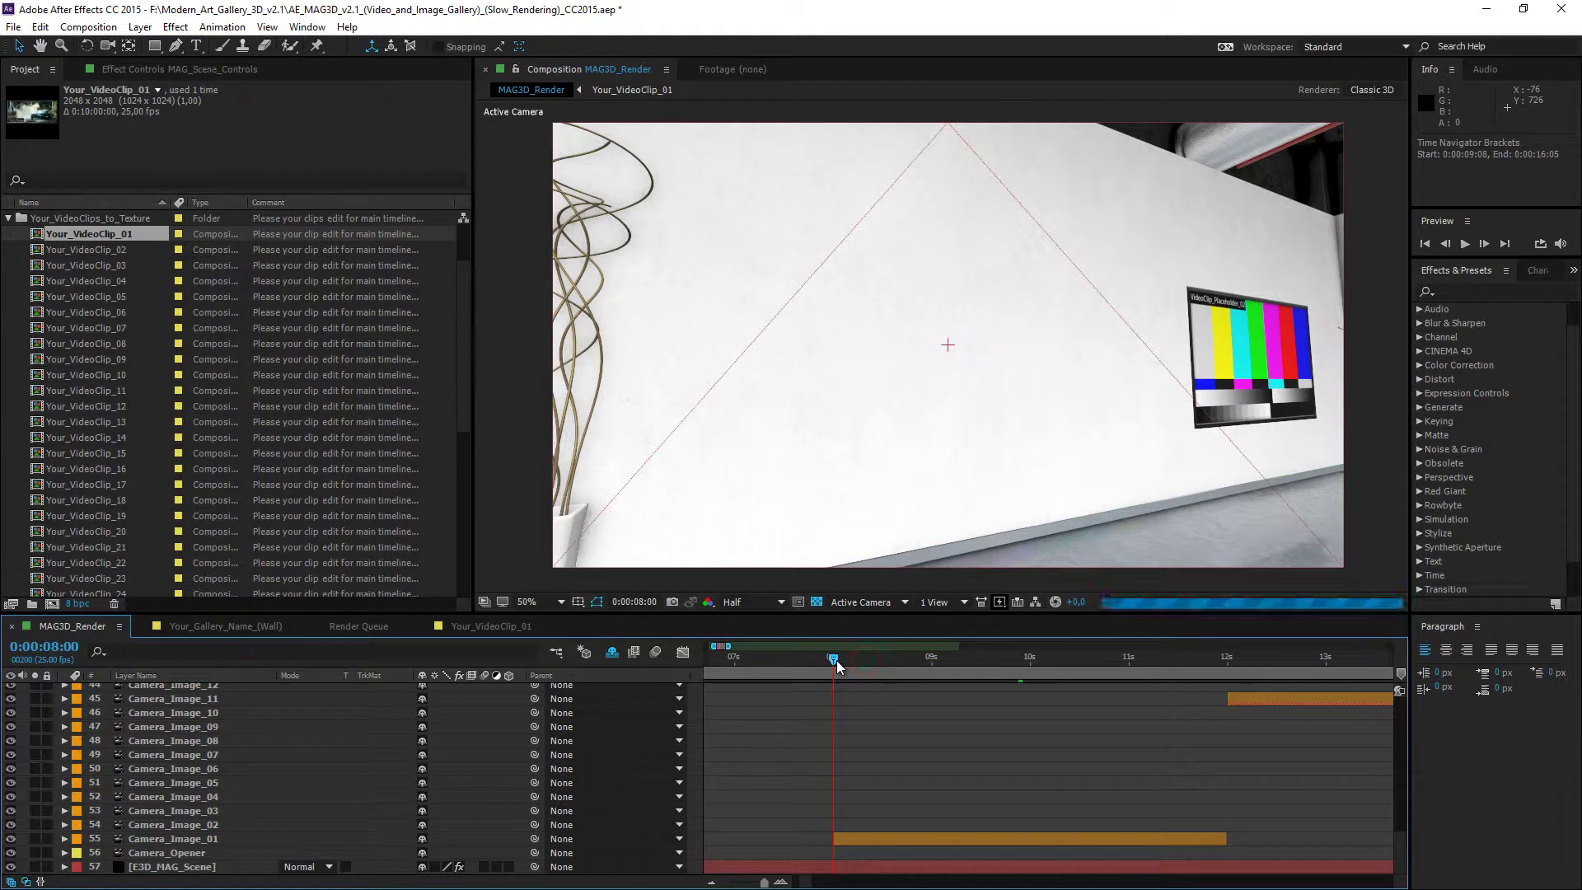
pyautogui.click(649, 603)
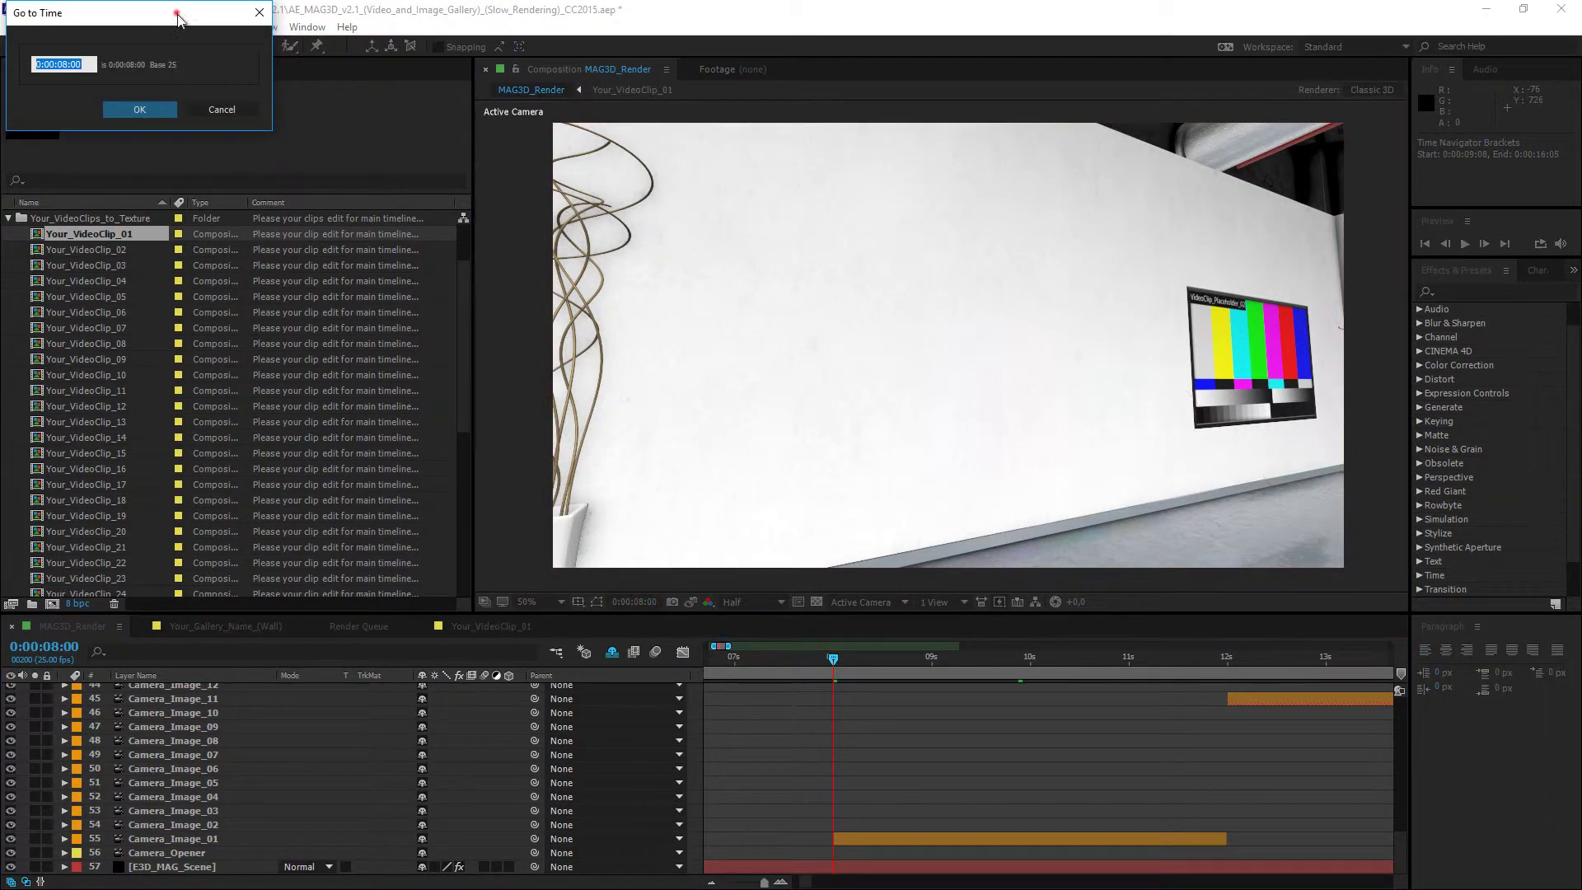
pyautogui.moveTo(183, 19); pyautogui.dragTo(858, 354)
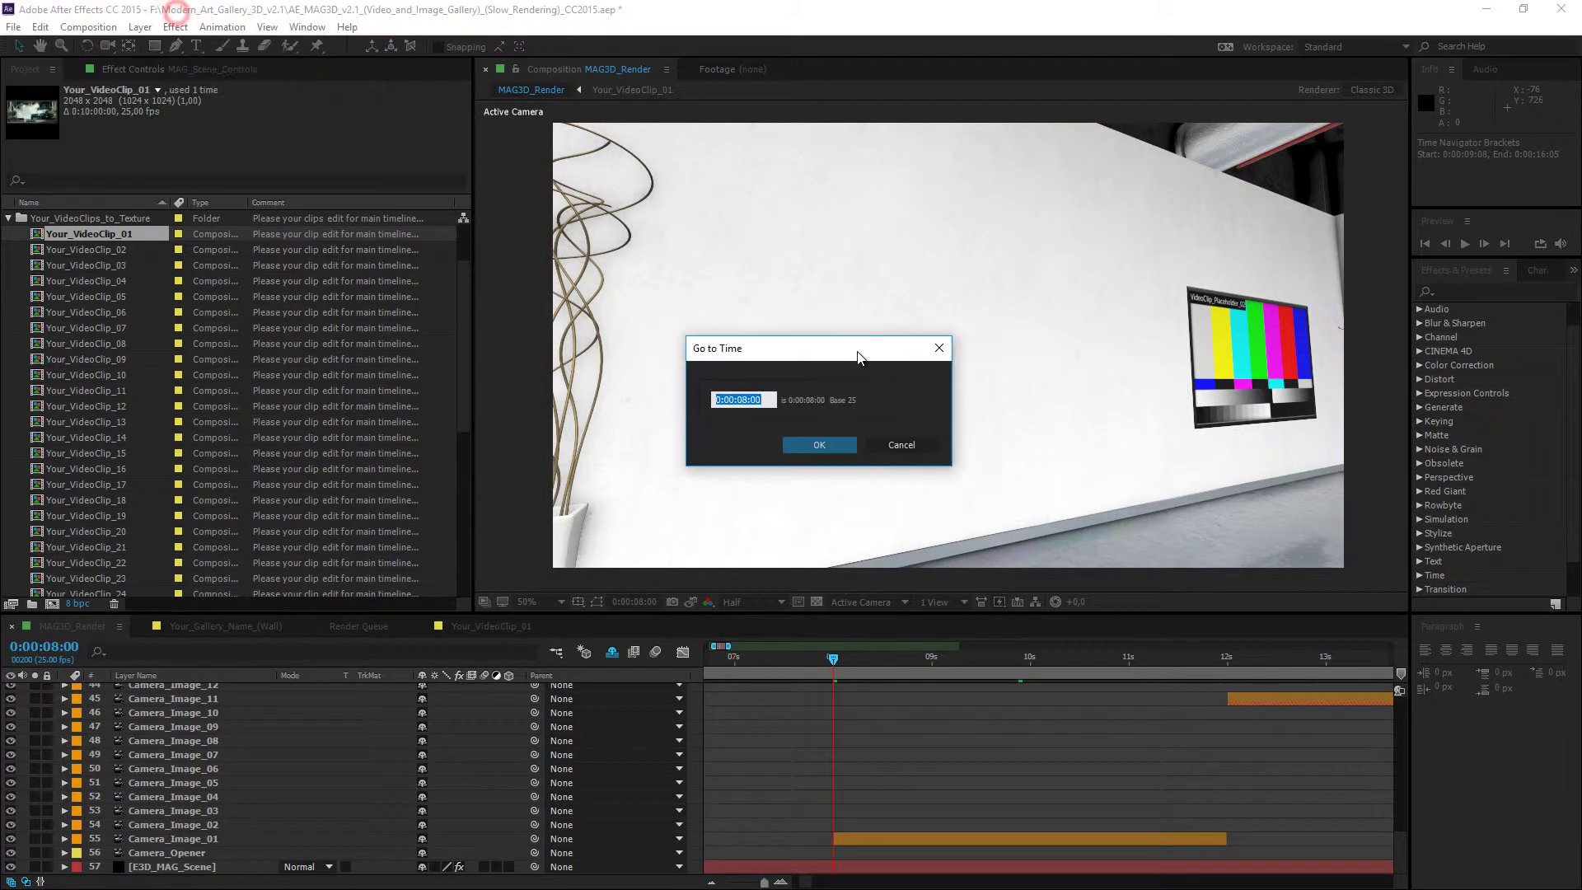
pyautogui.click(901, 445)
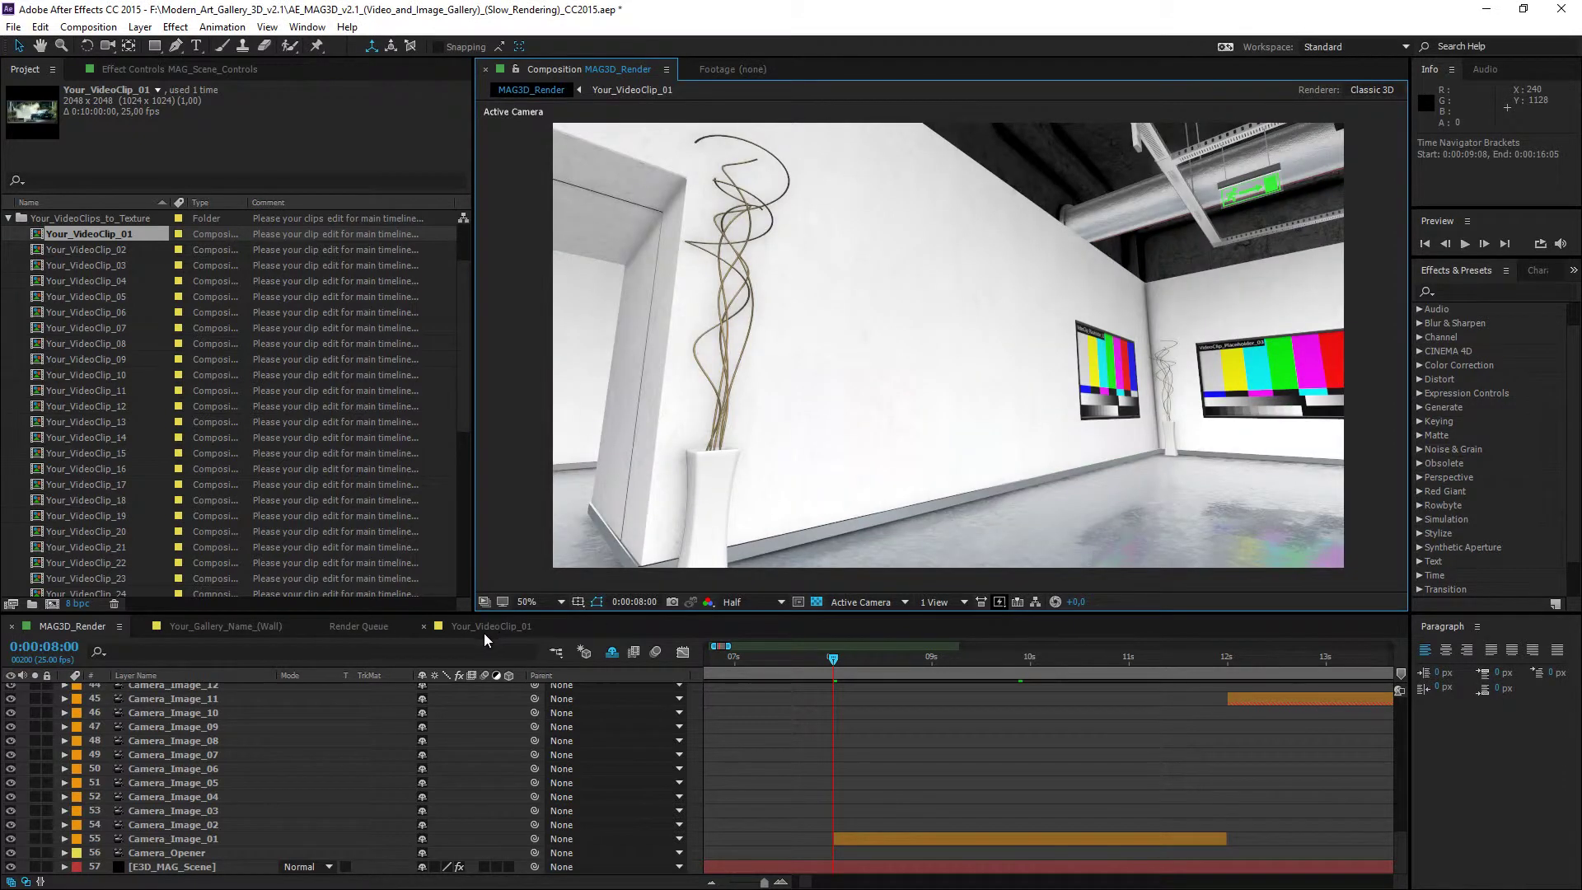
pyautogui.click(486, 626)
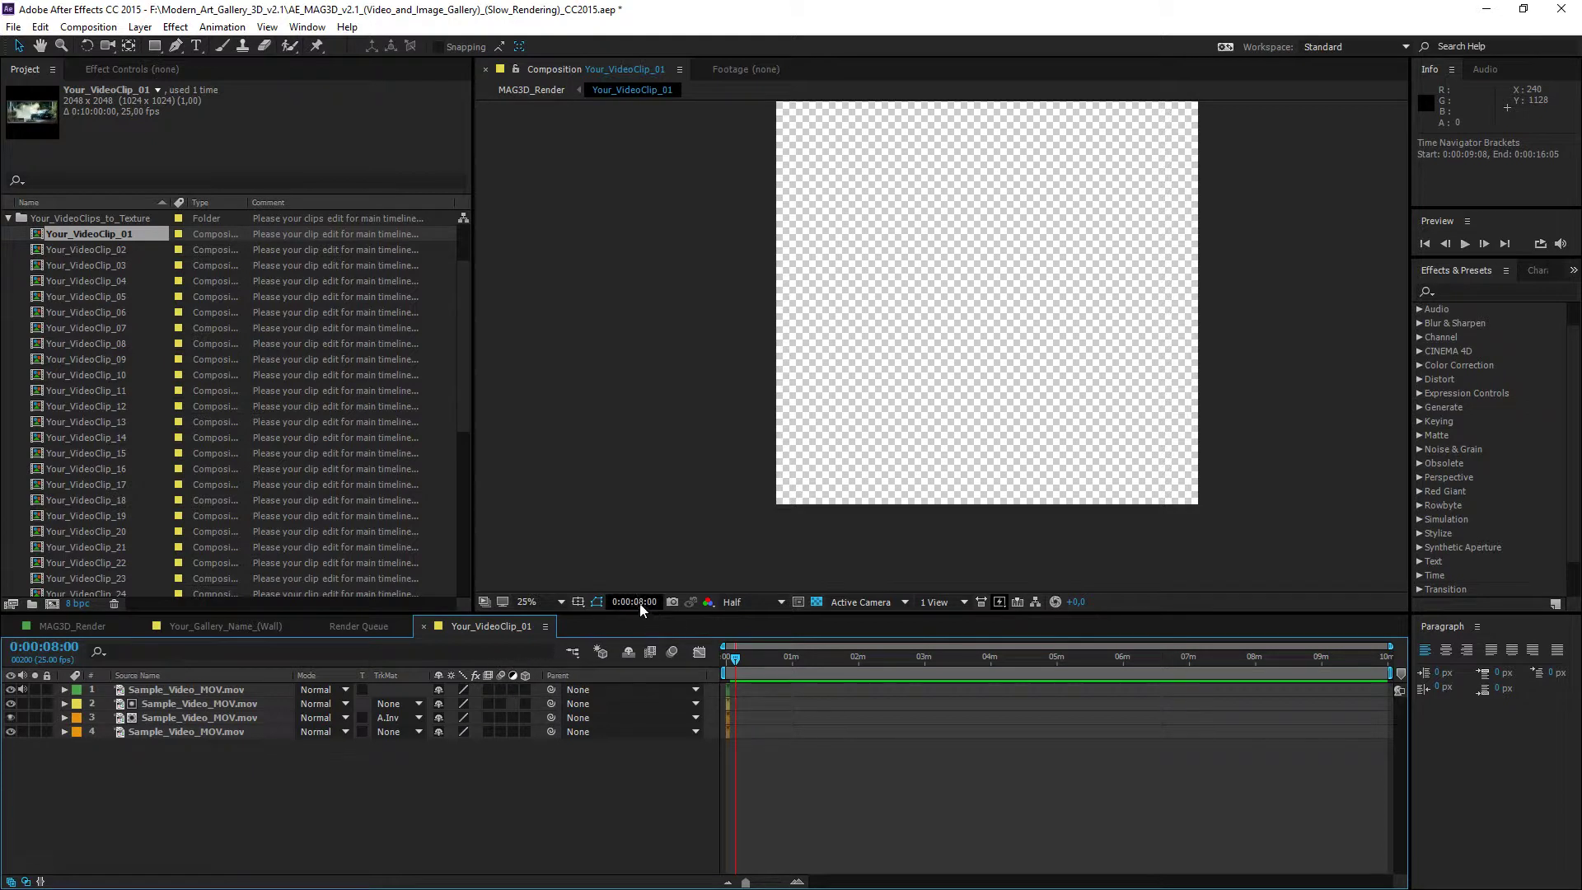
# Move all four Sample_Video layers to start at 8 seconds and check the last frame at 0:00:11:24.
pyautogui.scroll(5, 733, 729)
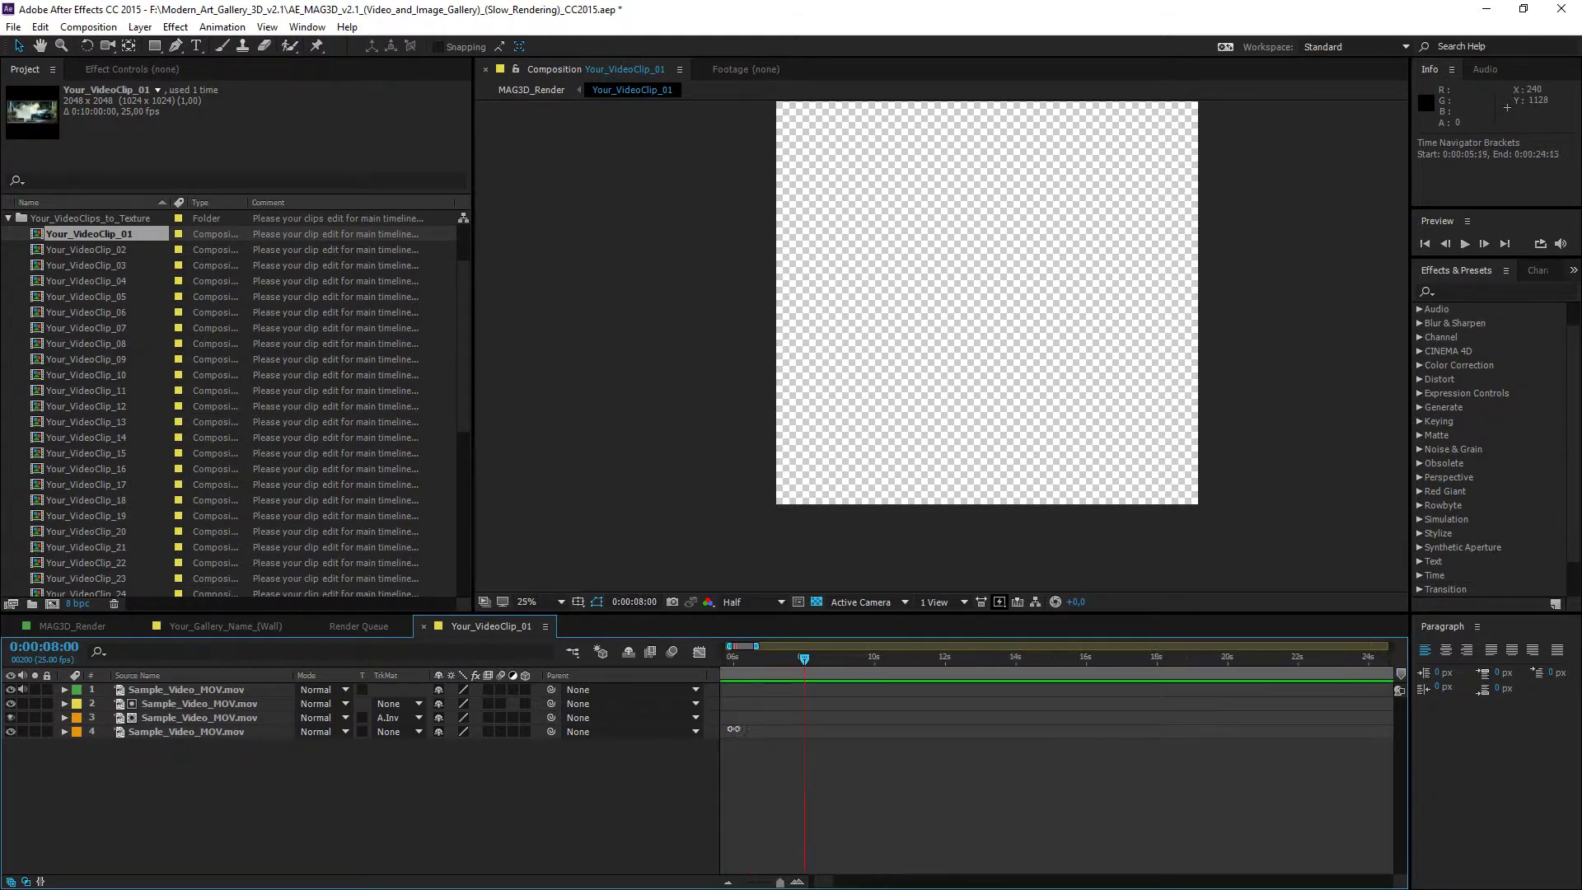
pyautogui.click(802, 690)
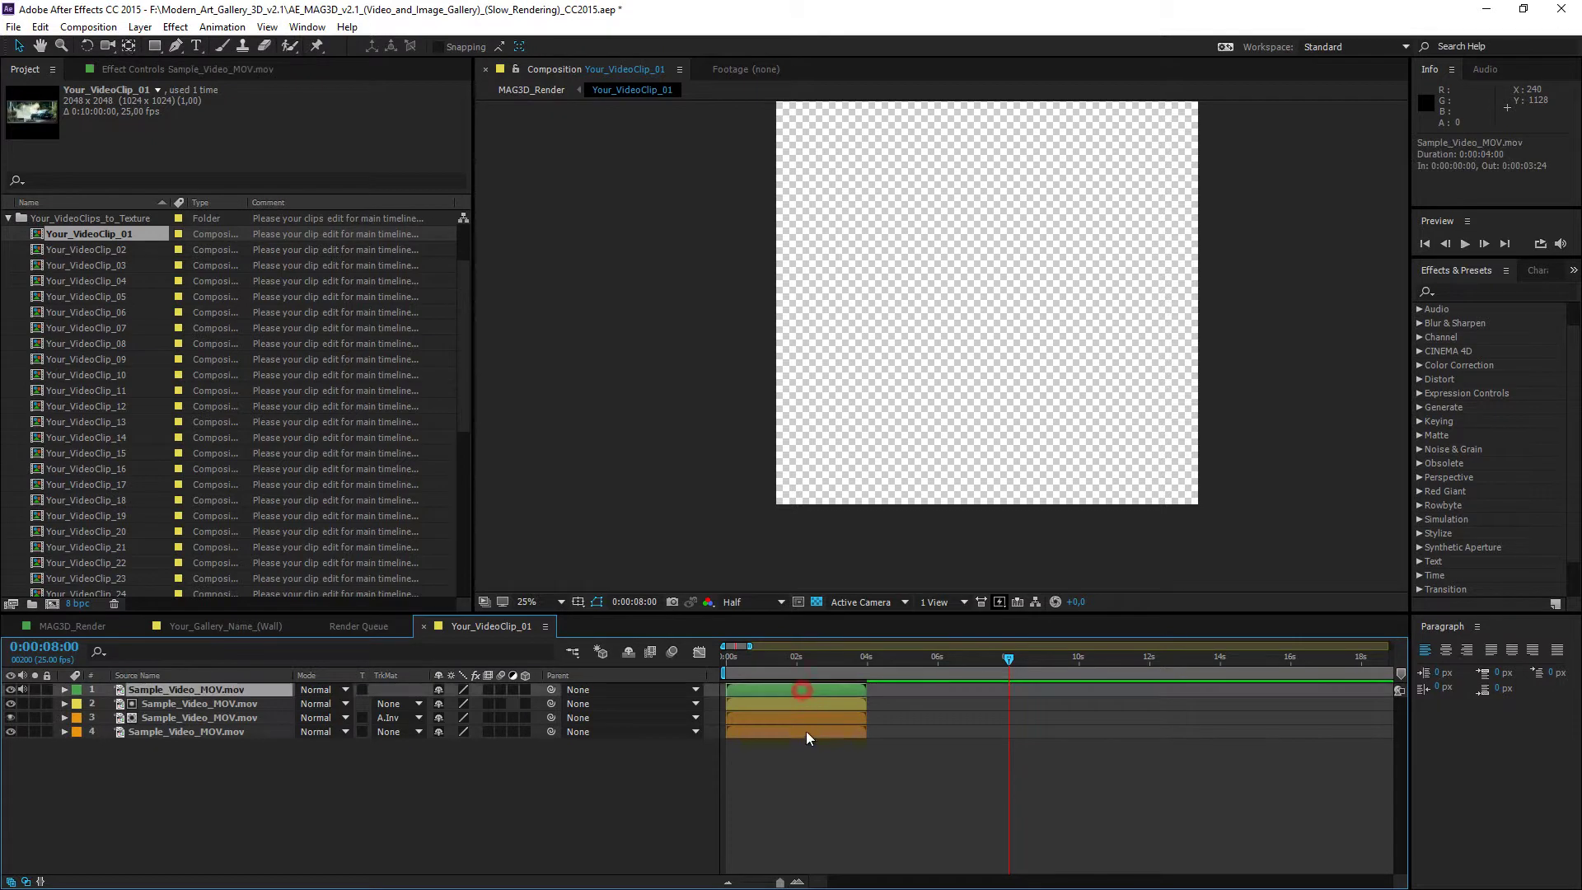
pyautogui.keyDown('shift'); pyautogui.click(805, 733); pyautogui.keyUp('shift')
pyautogui.moveTo(748, 689); pyautogui.dragTo(1043, 702)
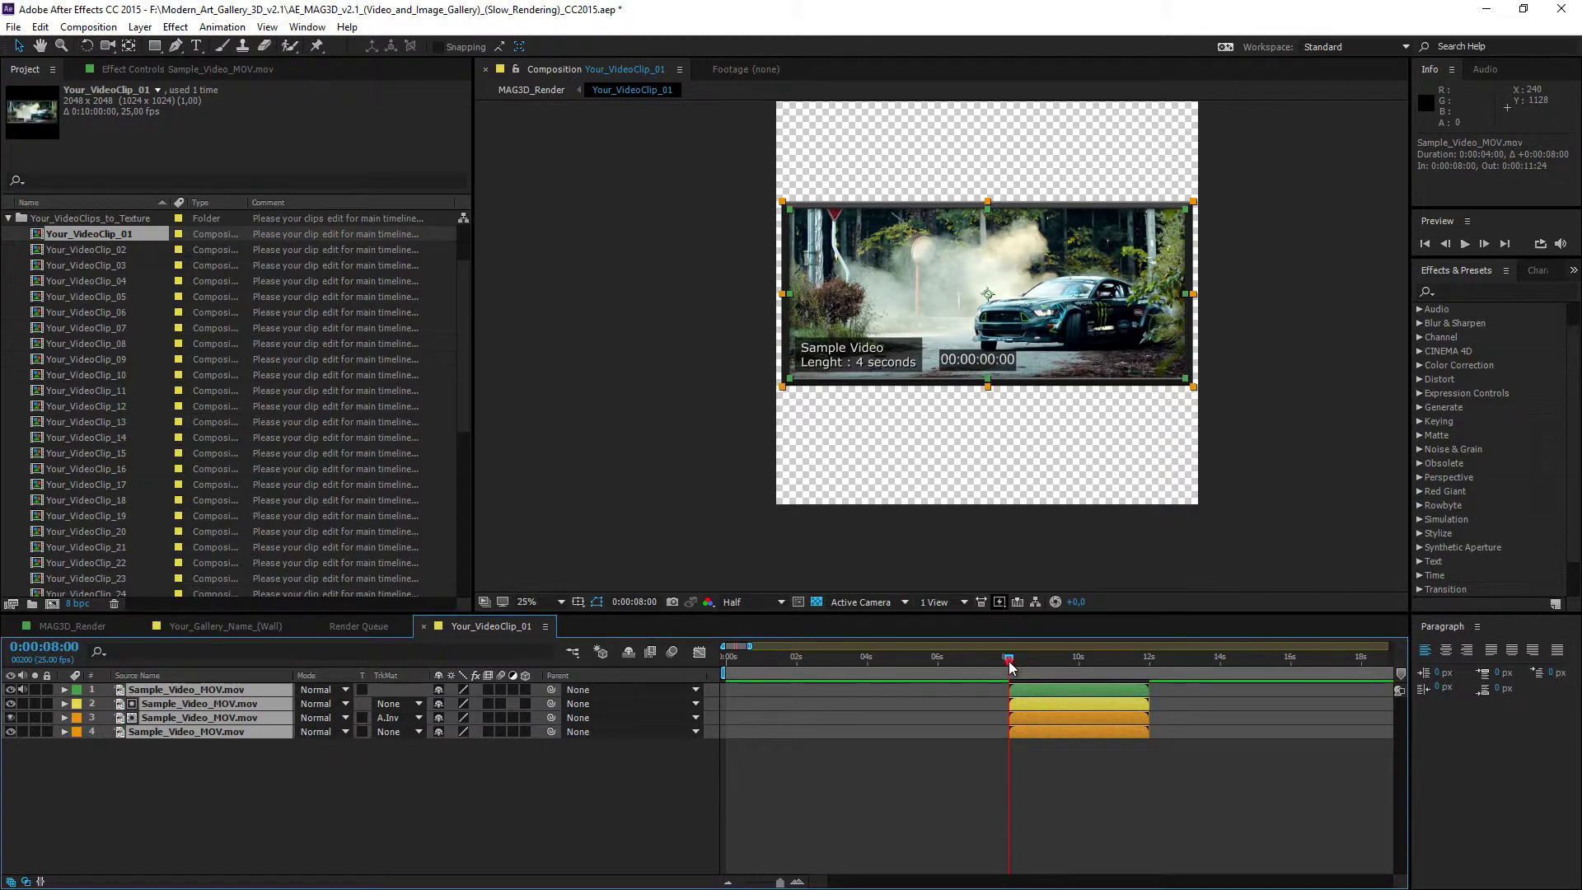
pyautogui.moveTo(1011, 666); pyautogui.dragTo(1148, 666)
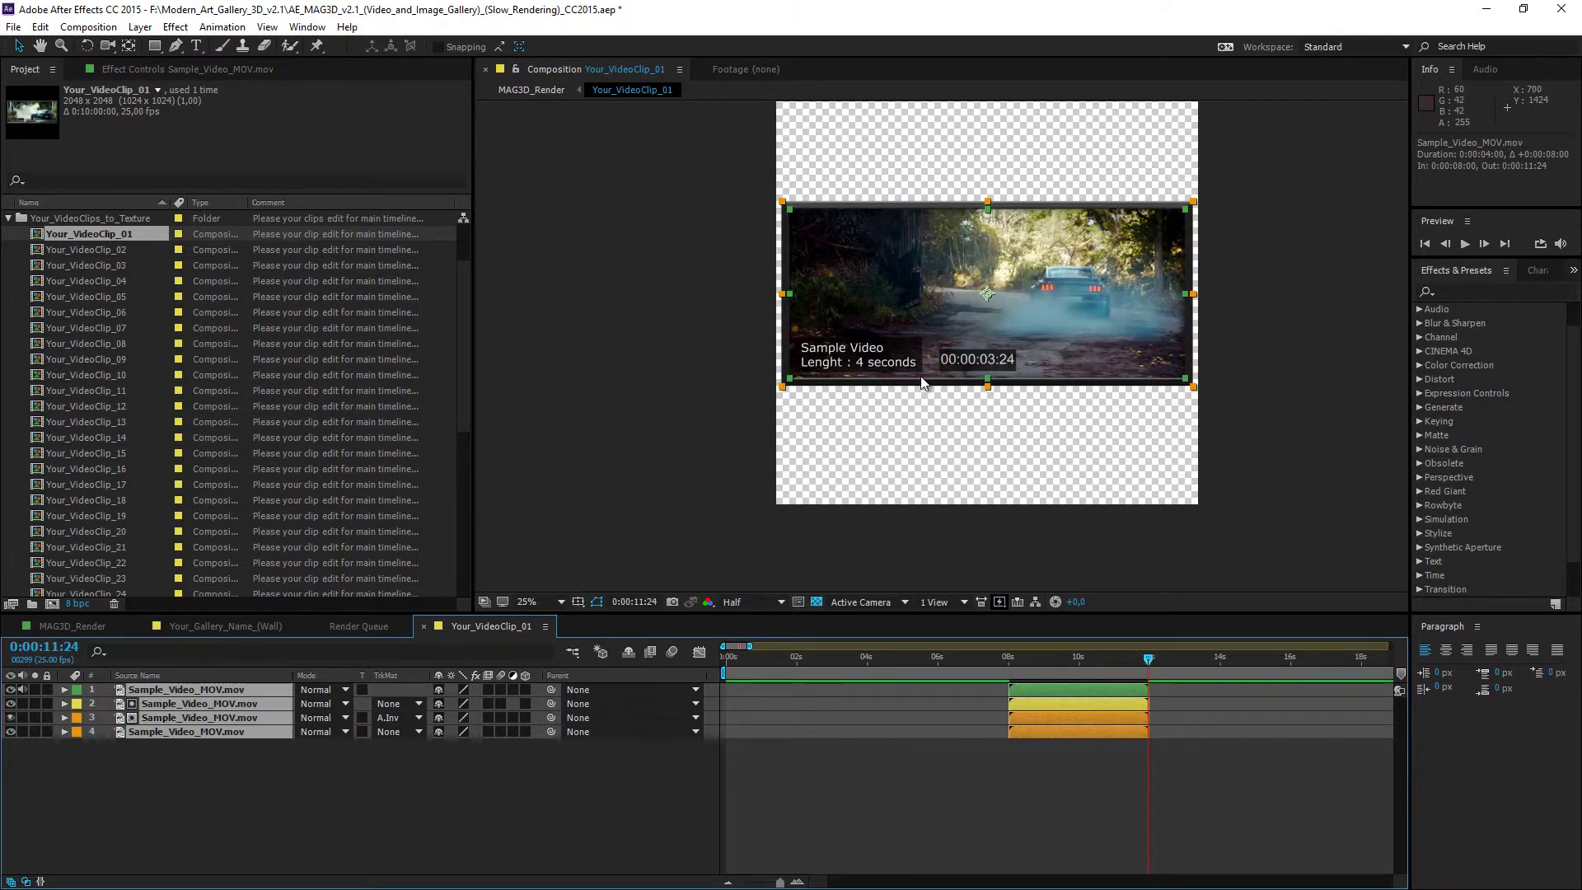
# View the clip on the gallery wall, then reselect the four sample video layers in Your_VideoClip_01.
pyautogui.click(82, 630)
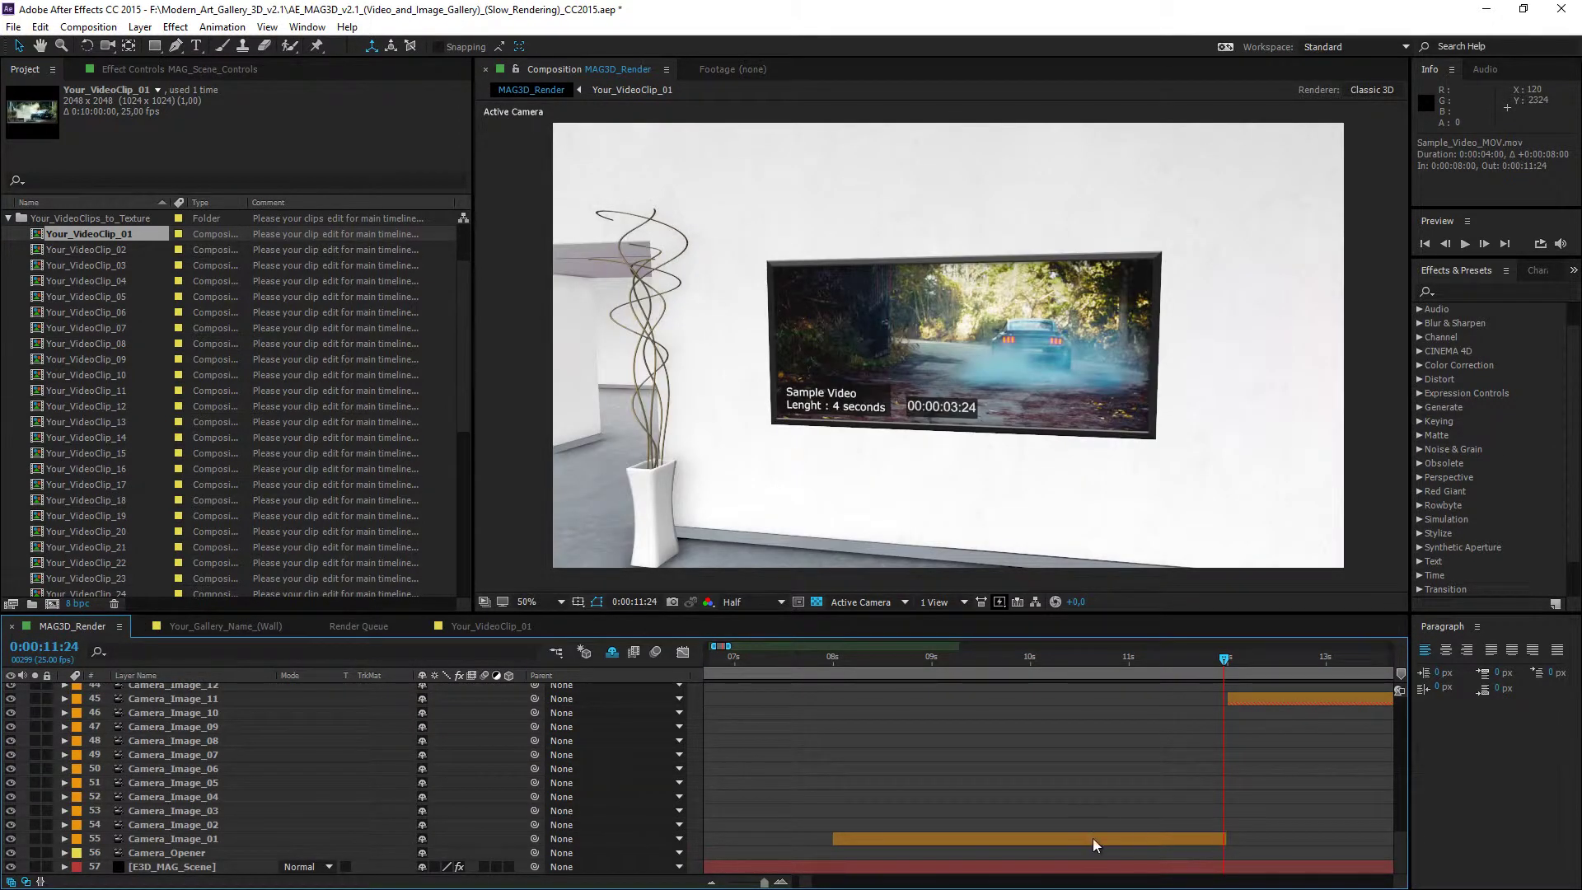
pyautogui.click(504, 629)
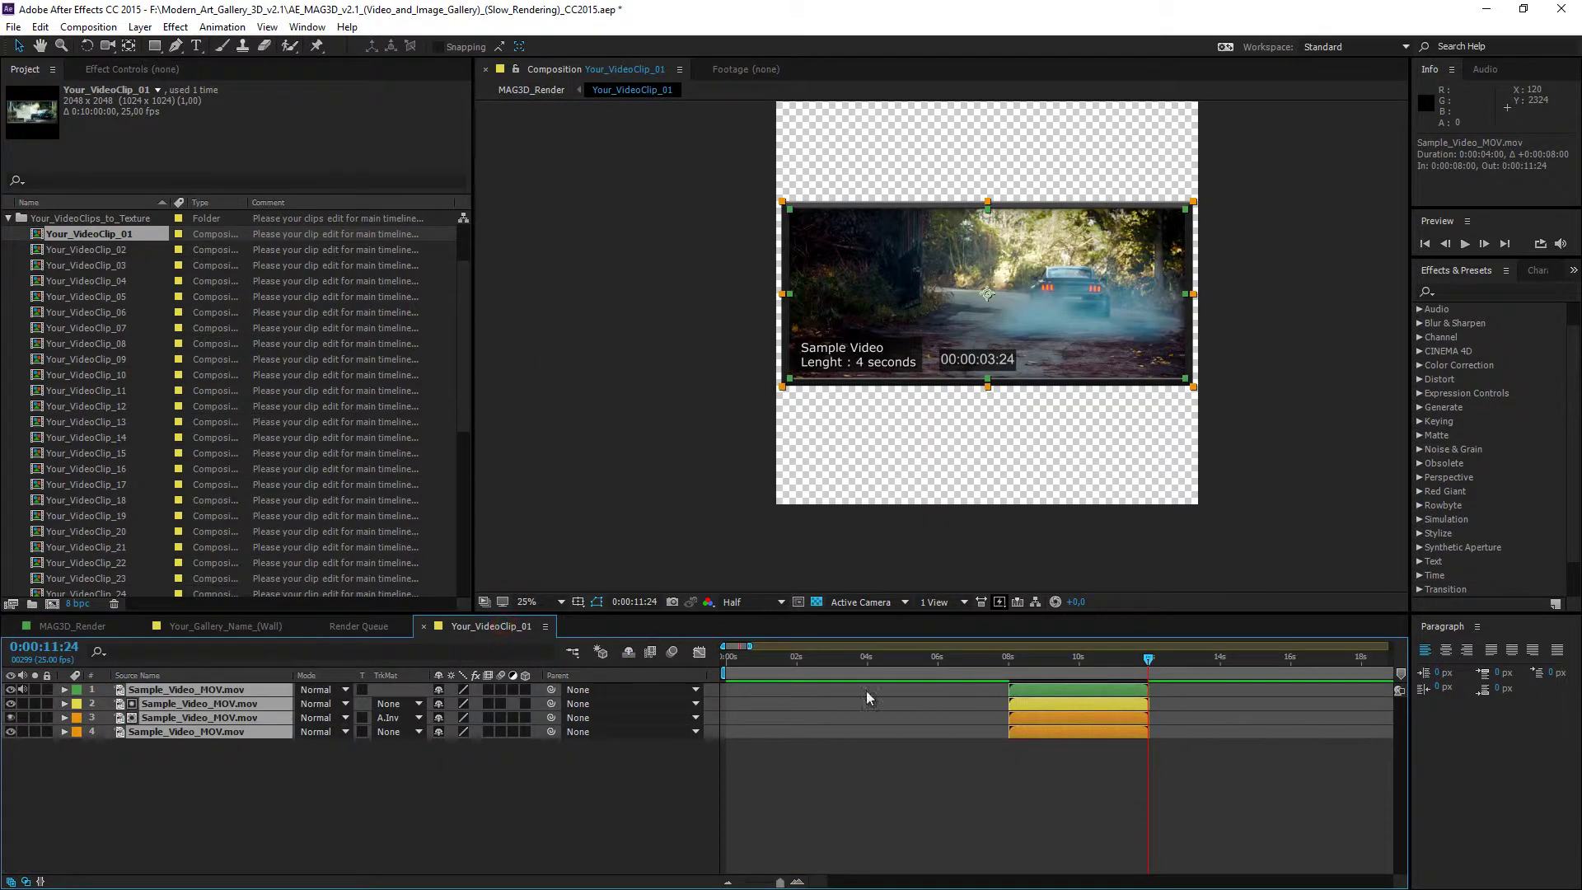
pyautogui.click(1032, 690)
pyautogui.click(1043, 730)
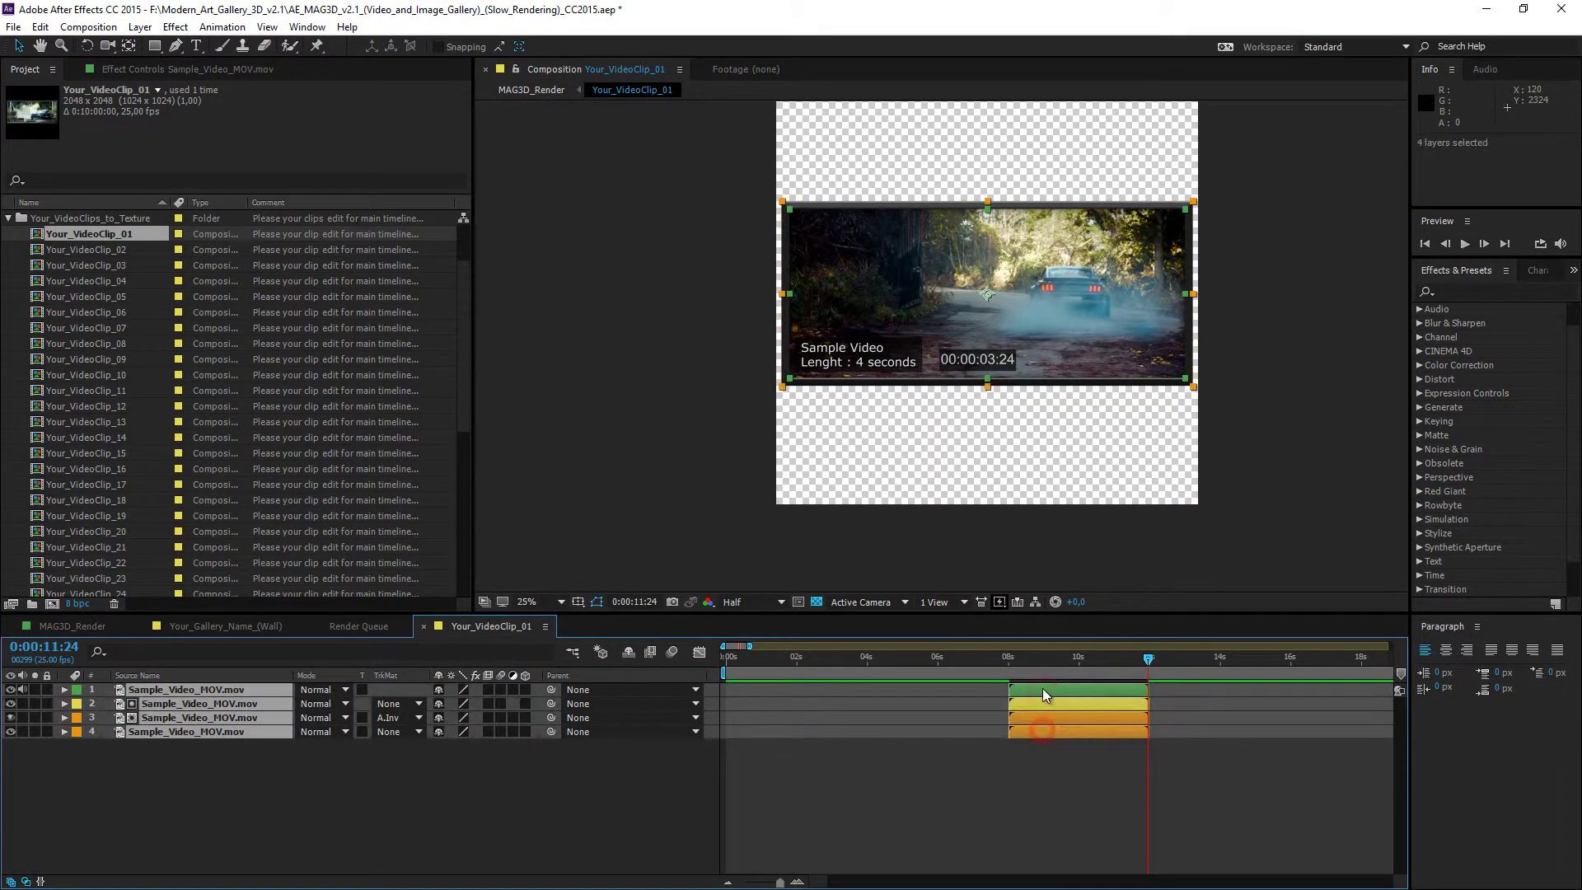
# Enable Time Remapping on the four video layers and extend them back to start at 0 seconds.
pyautogui.rightClick(1042, 689)
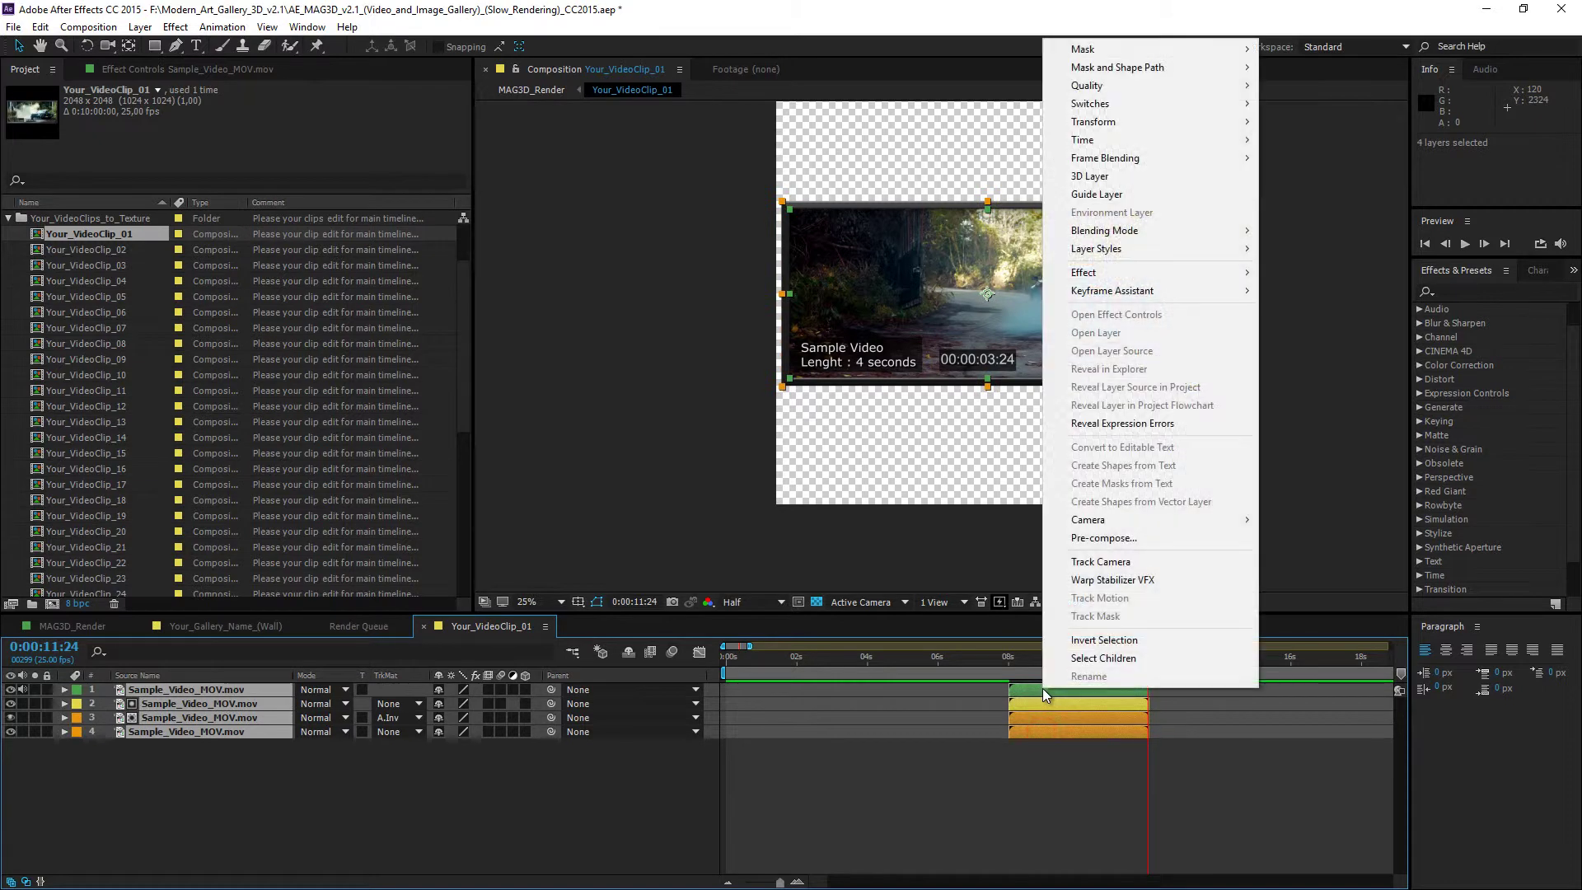
pyautogui.click(1152, 141)
pyautogui.click(1361, 138)
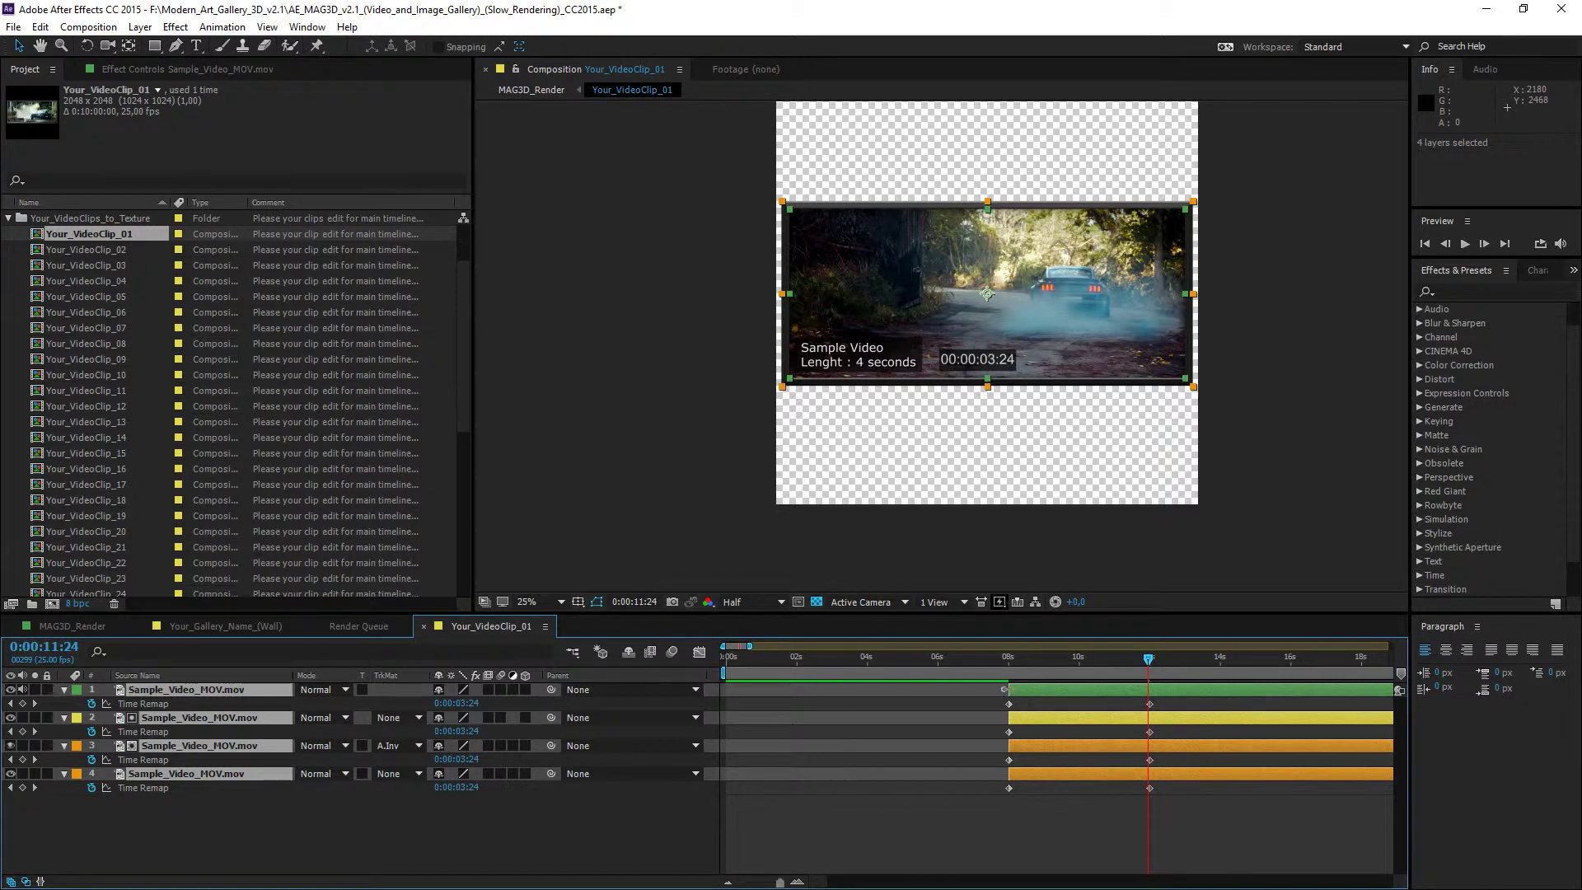
pyautogui.moveTo(1009, 690); pyautogui.dragTo(723, 718)
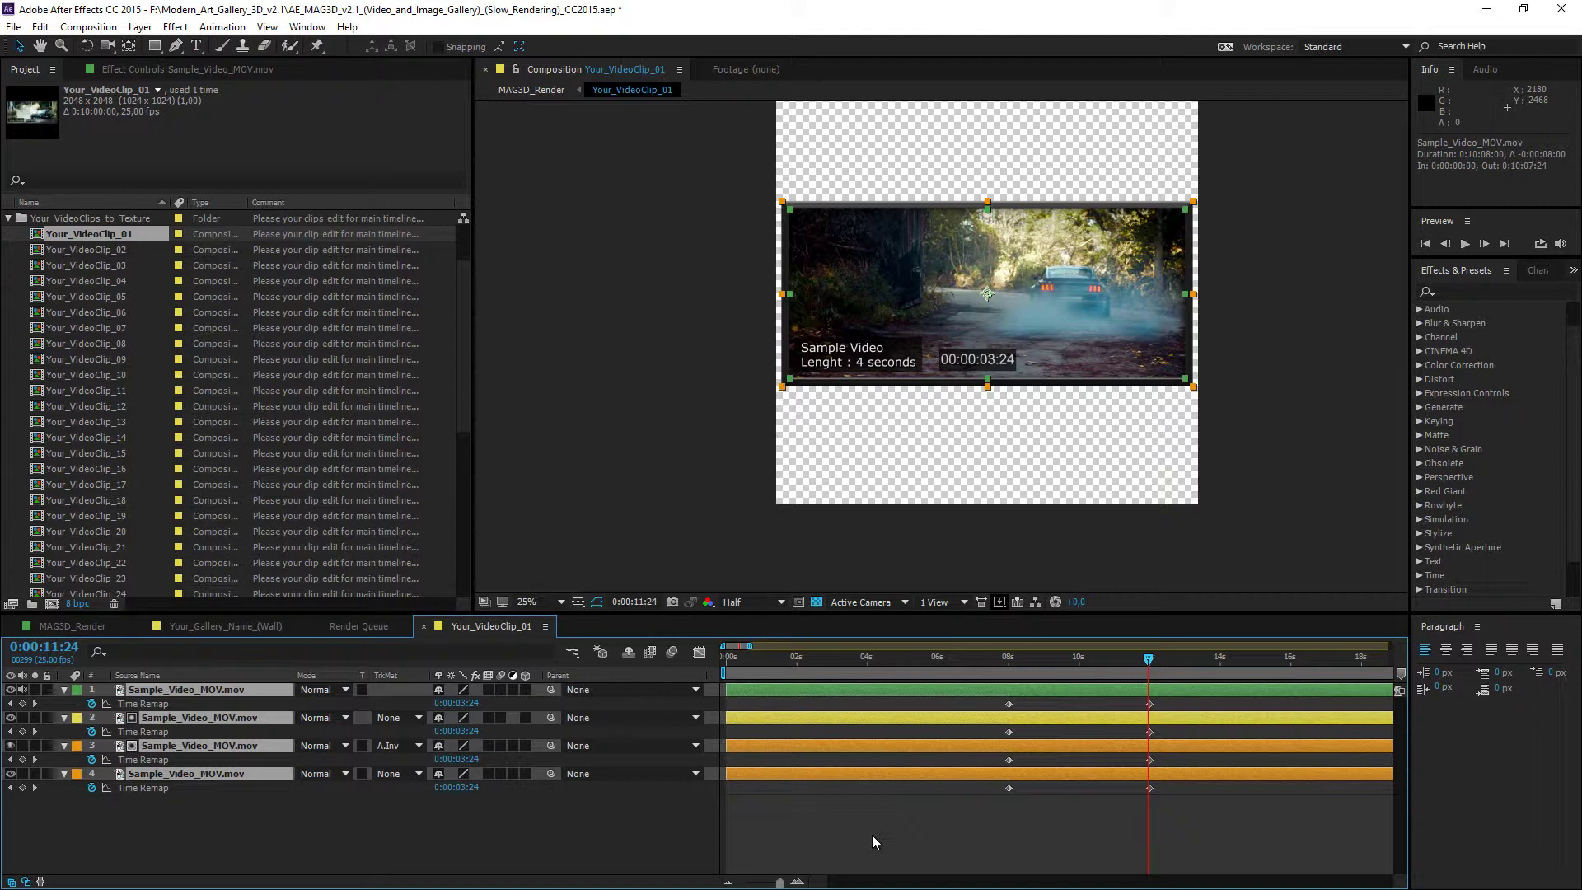
# Scrub from 1 to 10 seconds to confirm the first frame holds until 8 seconds, then plays.
pyautogui.click(779, 659)
pyautogui.click(865, 659)
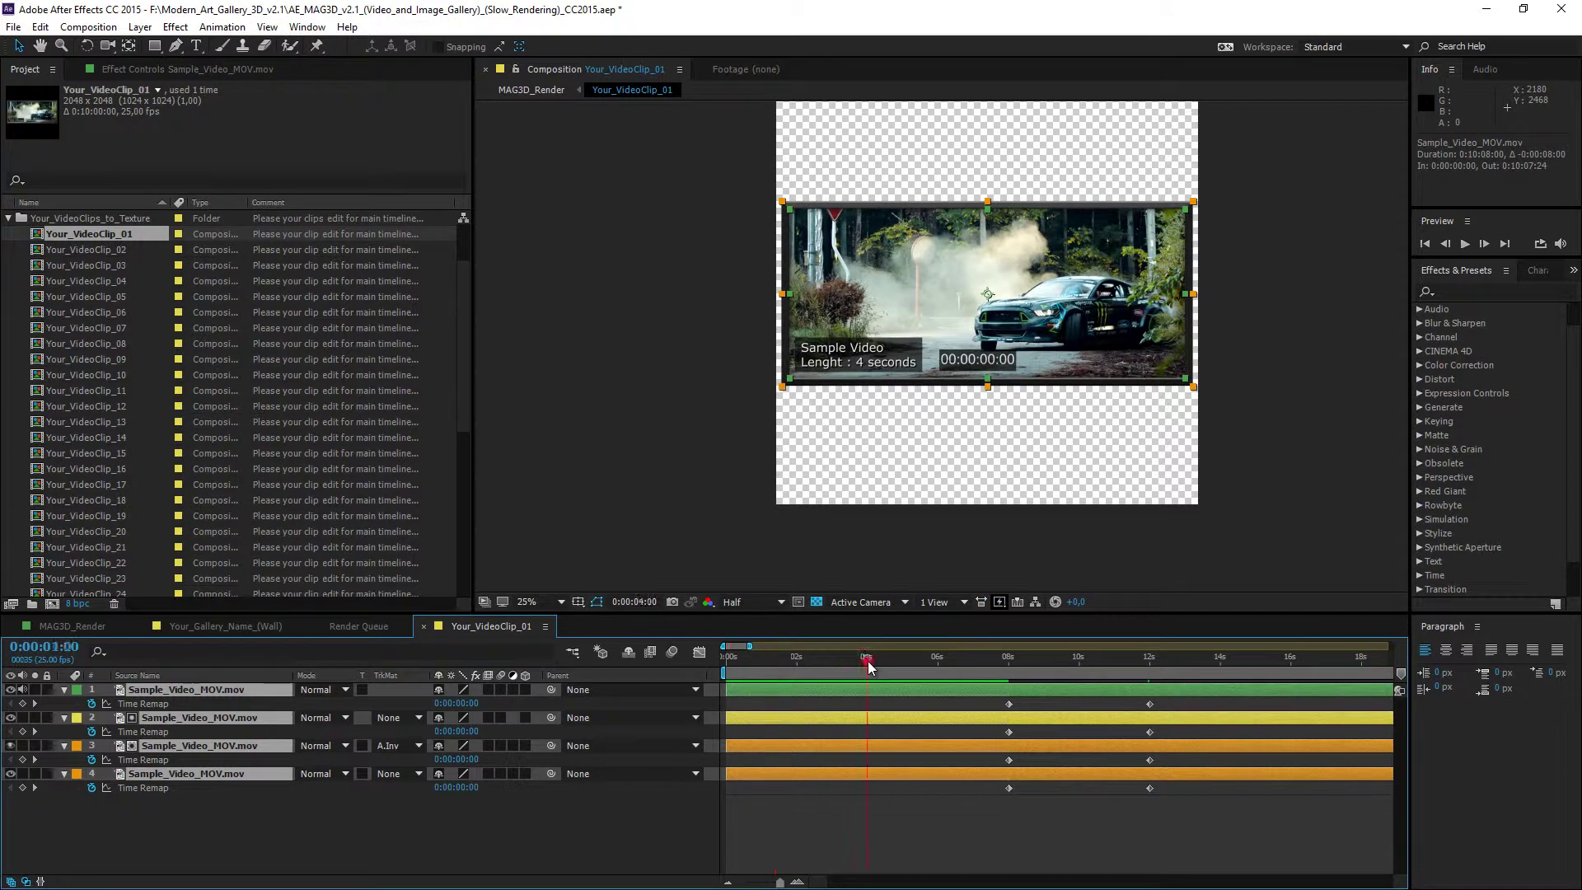
pyautogui.click(926, 661)
pyautogui.click(967, 661)
pyautogui.click(1007, 661)
pyautogui.click(1030, 659)
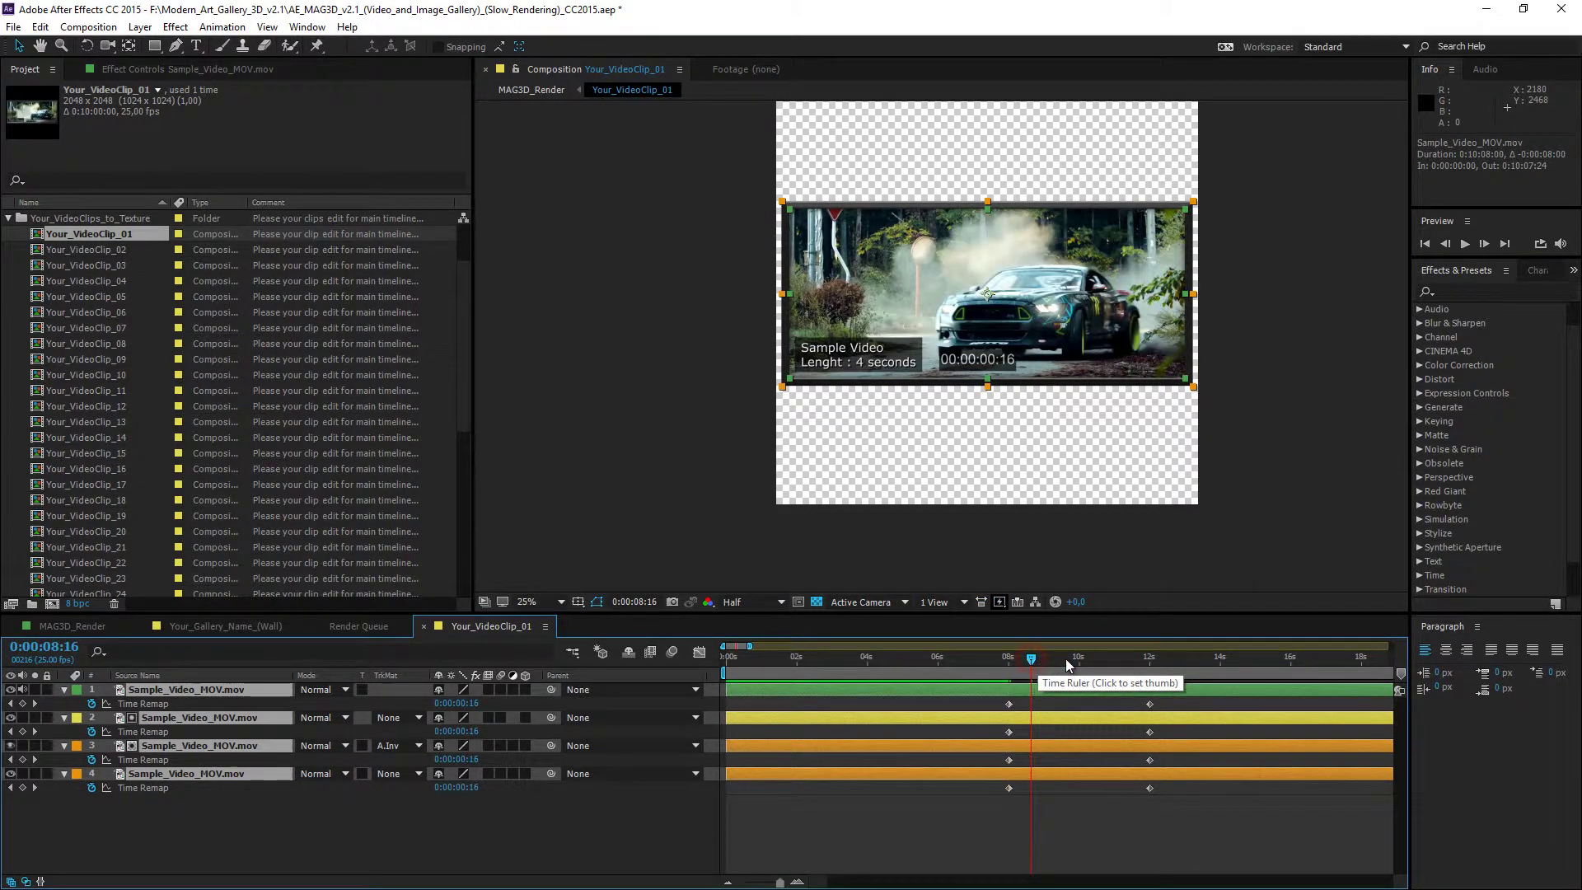
pyautogui.click(1066, 659)
pyautogui.click(1084, 659)
pyautogui.click(1108, 660)
# Scrub from 0:00:11:15 to 0:00:17:15 confirming the end frame holds, then zoom out and deselect.
pyautogui.click(1117, 659)
pyautogui.click(1126, 659)
pyautogui.click(1136, 659)
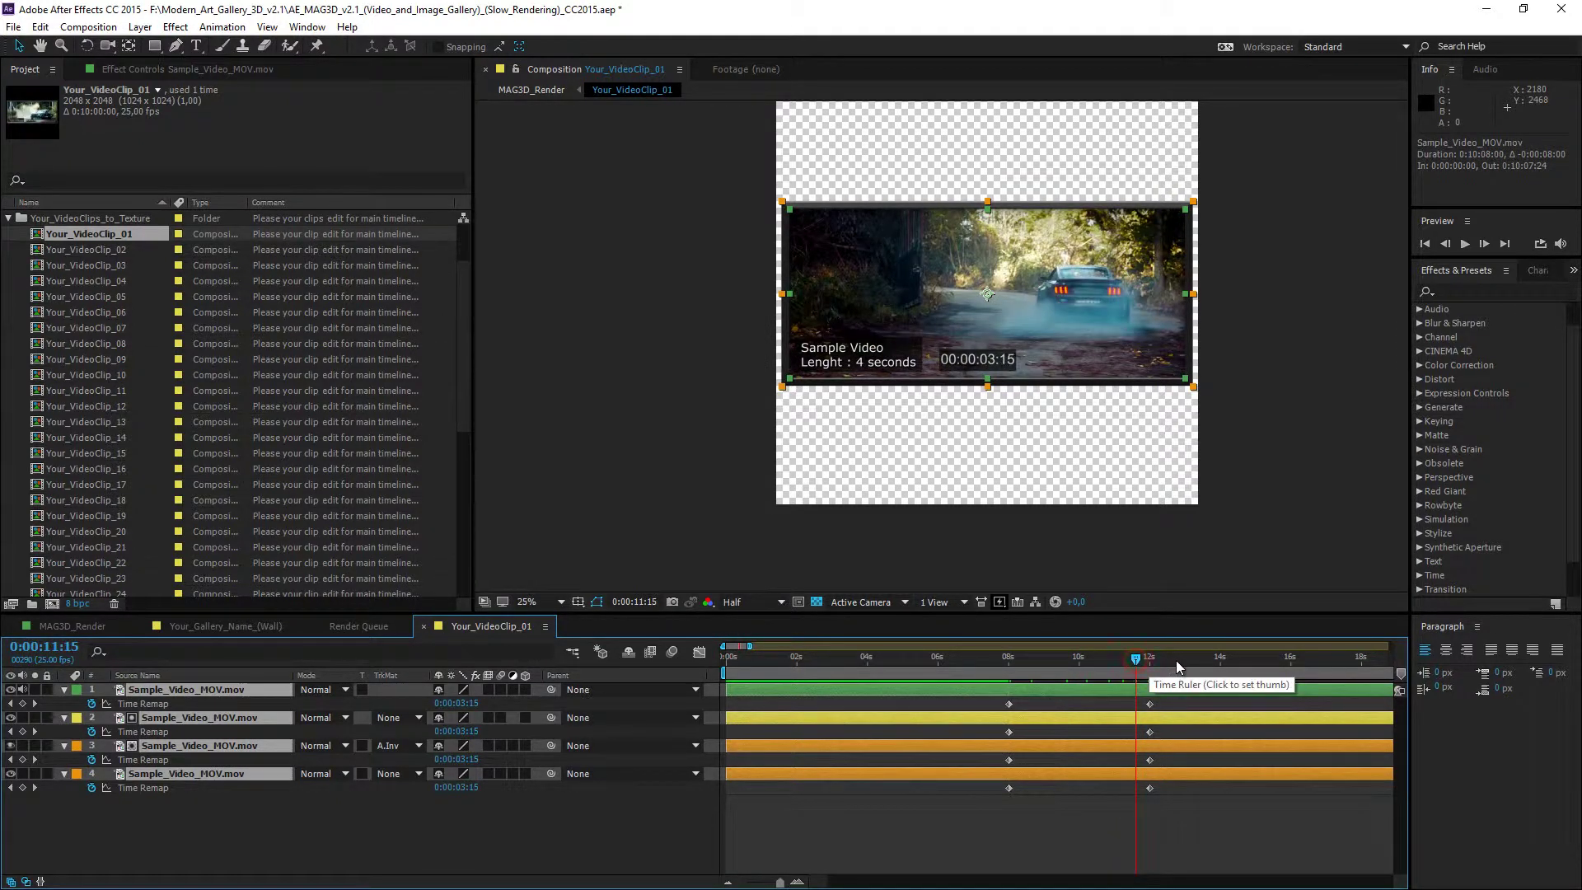
pyautogui.click(1175, 659)
pyautogui.click(1228, 659)
pyautogui.click(1274, 659)
pyautogui.click(1346, 658)
pyautogui.press('-')
pyautogui.press('-')
pyautogui.press('-')
pyautogui.press('-')
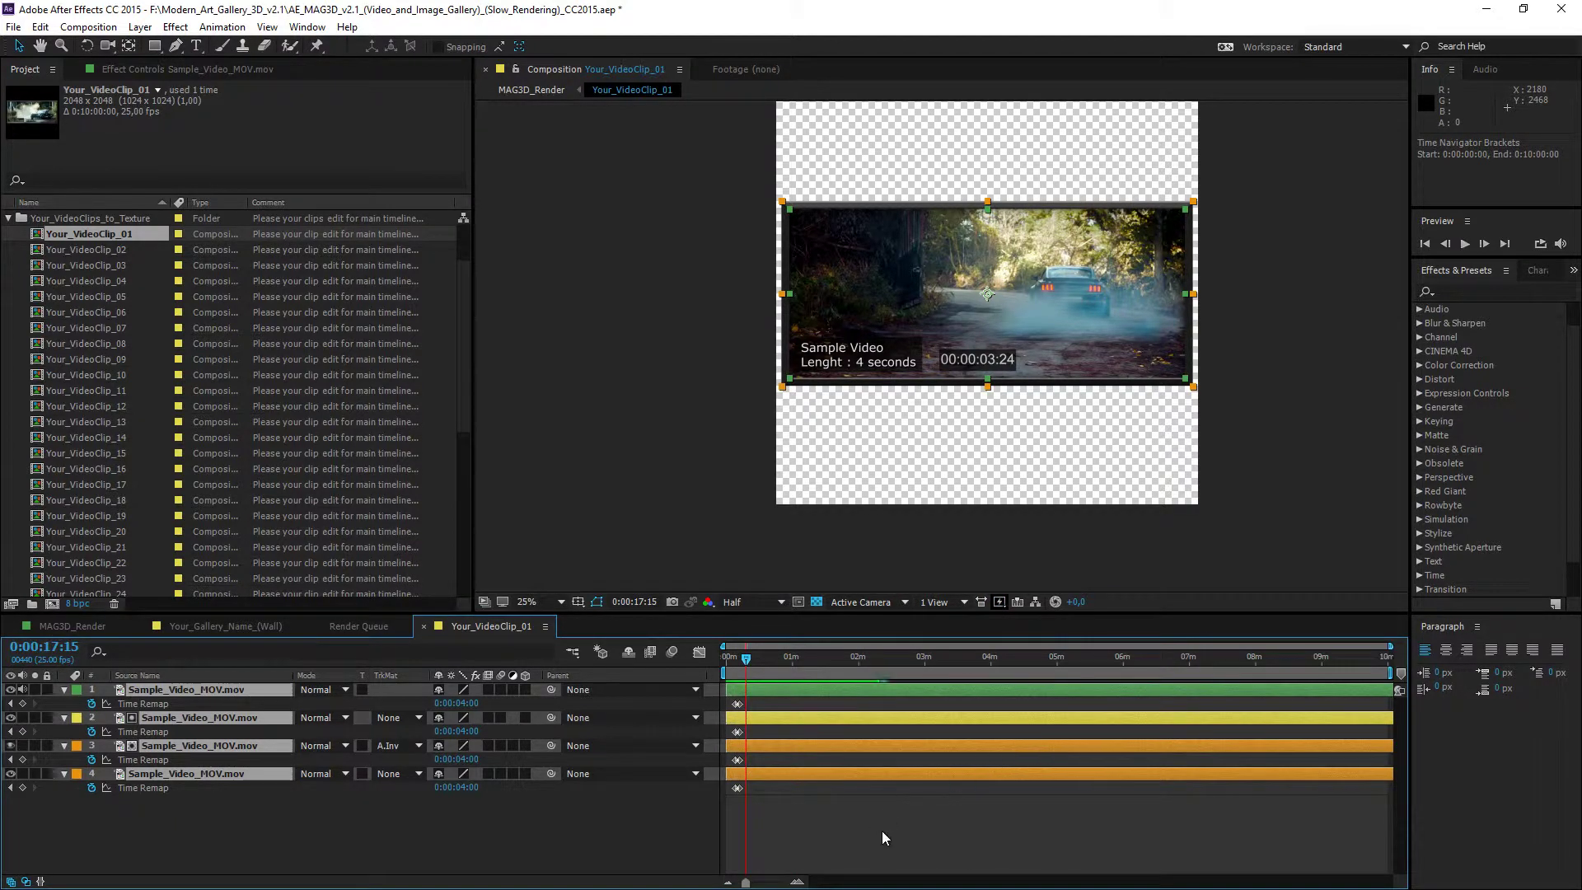
pyautogui.click(883, 838)
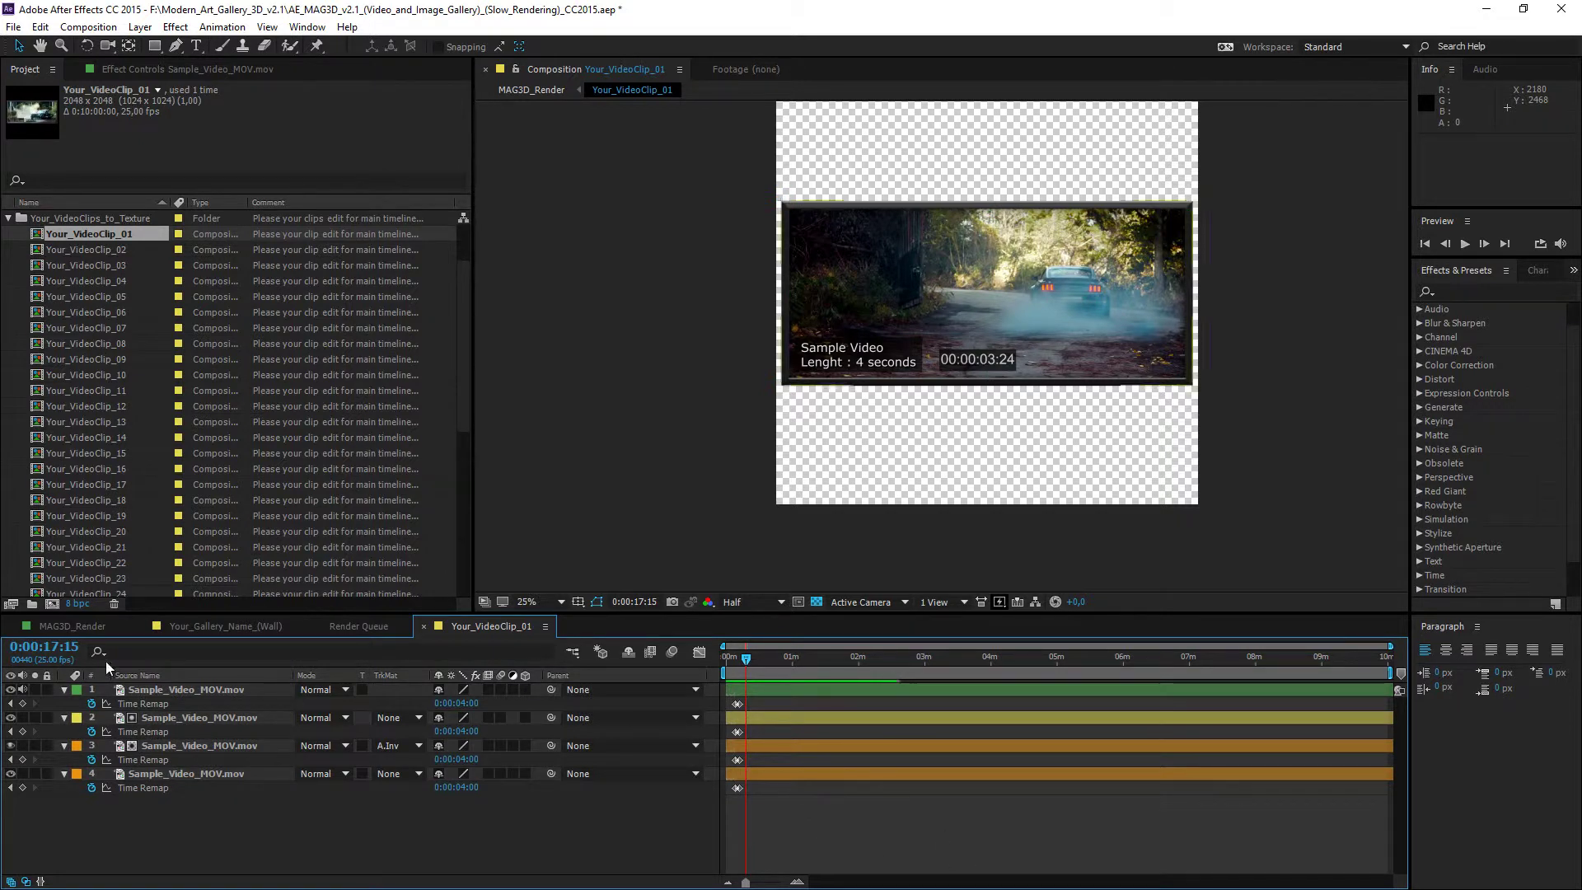
# In MAG3D_Render, check the car video on the gallery wall at 8, 9, 10 and 11 seconds.
pyautogui.click(53, 627)
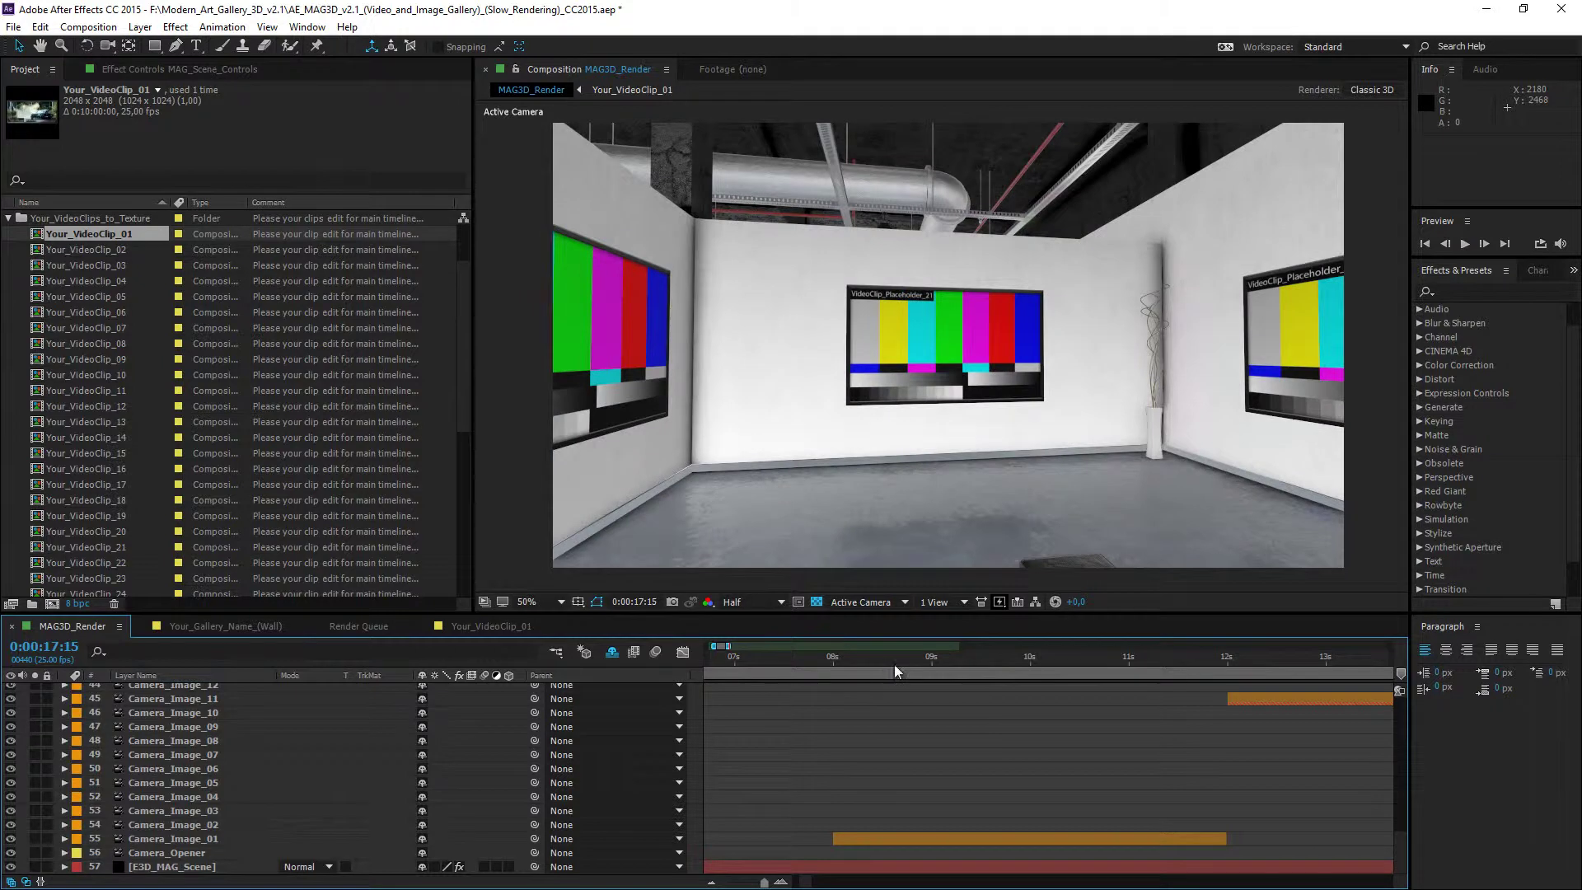
pyautogui.click(869, 657)
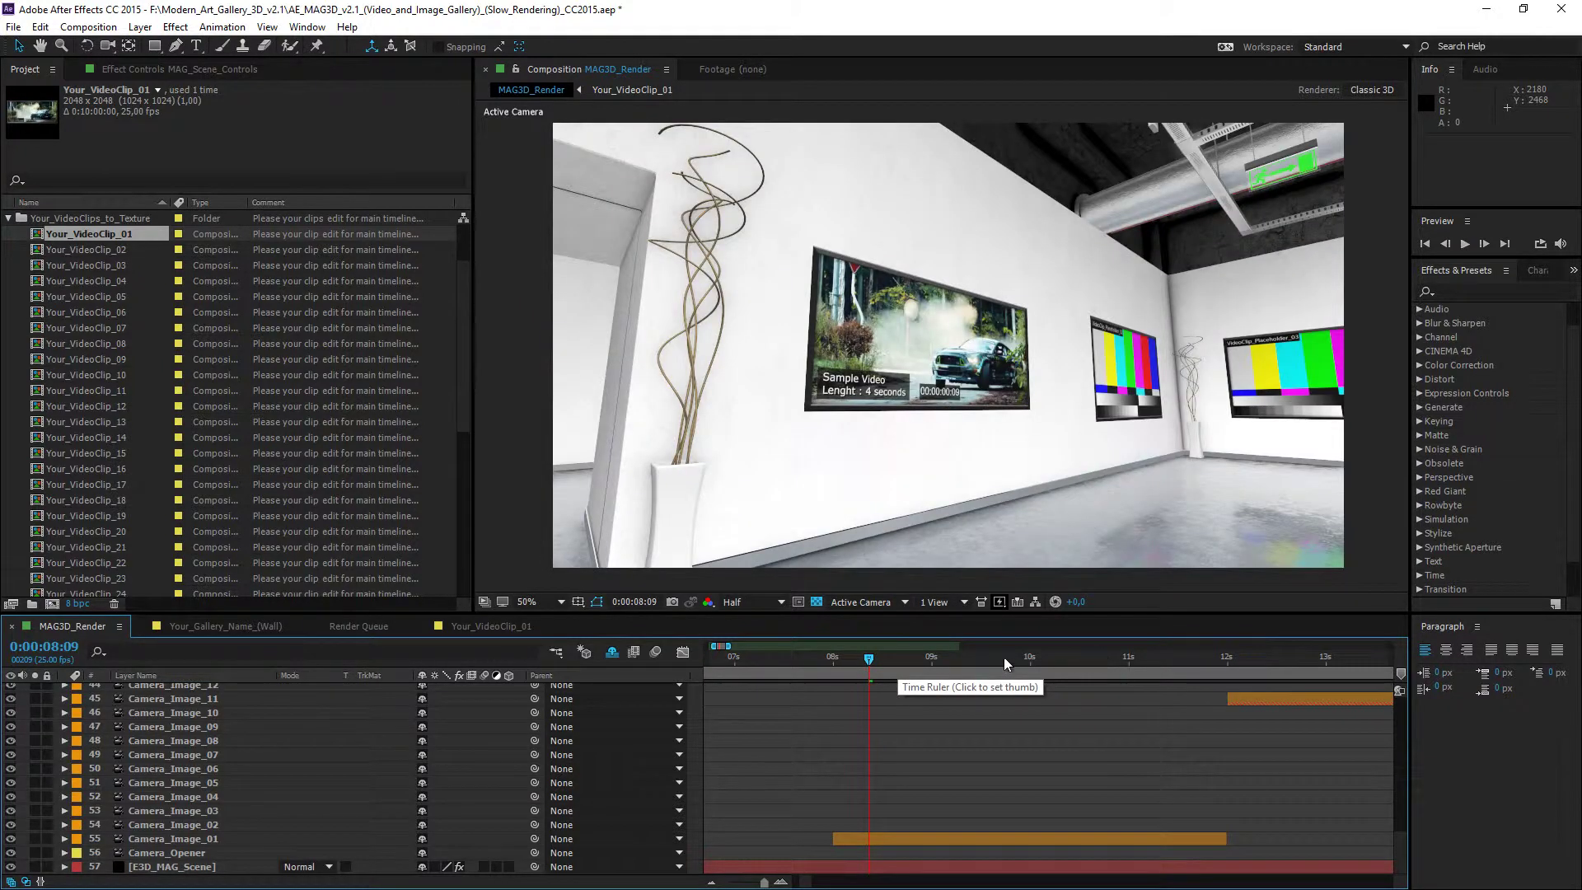
pyautogui.click(990, 656)
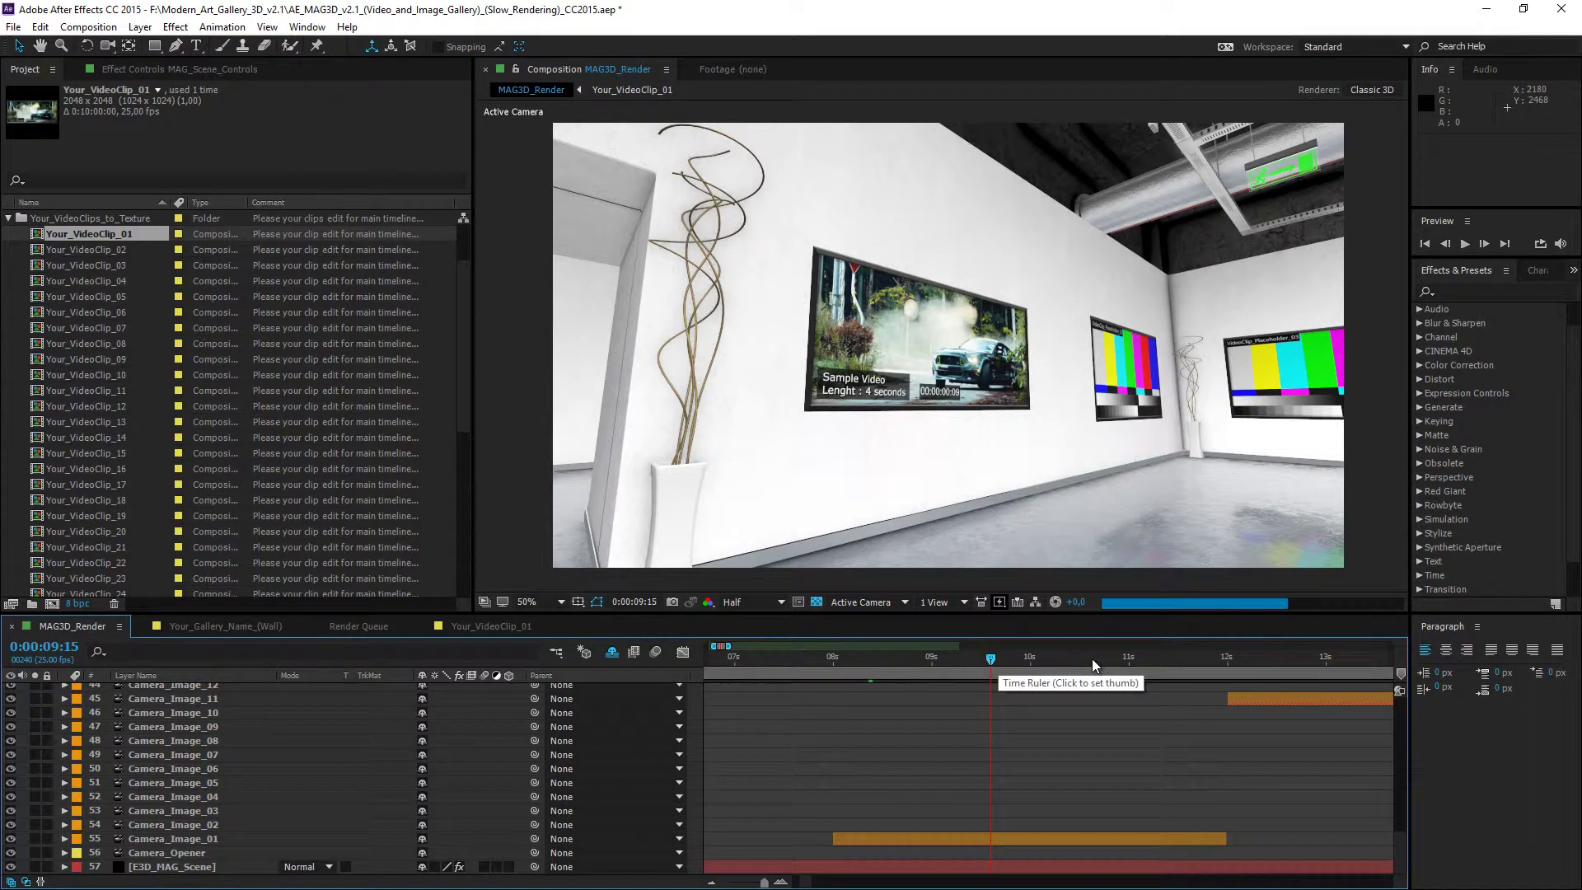
pyautogui.click(1089, 657)
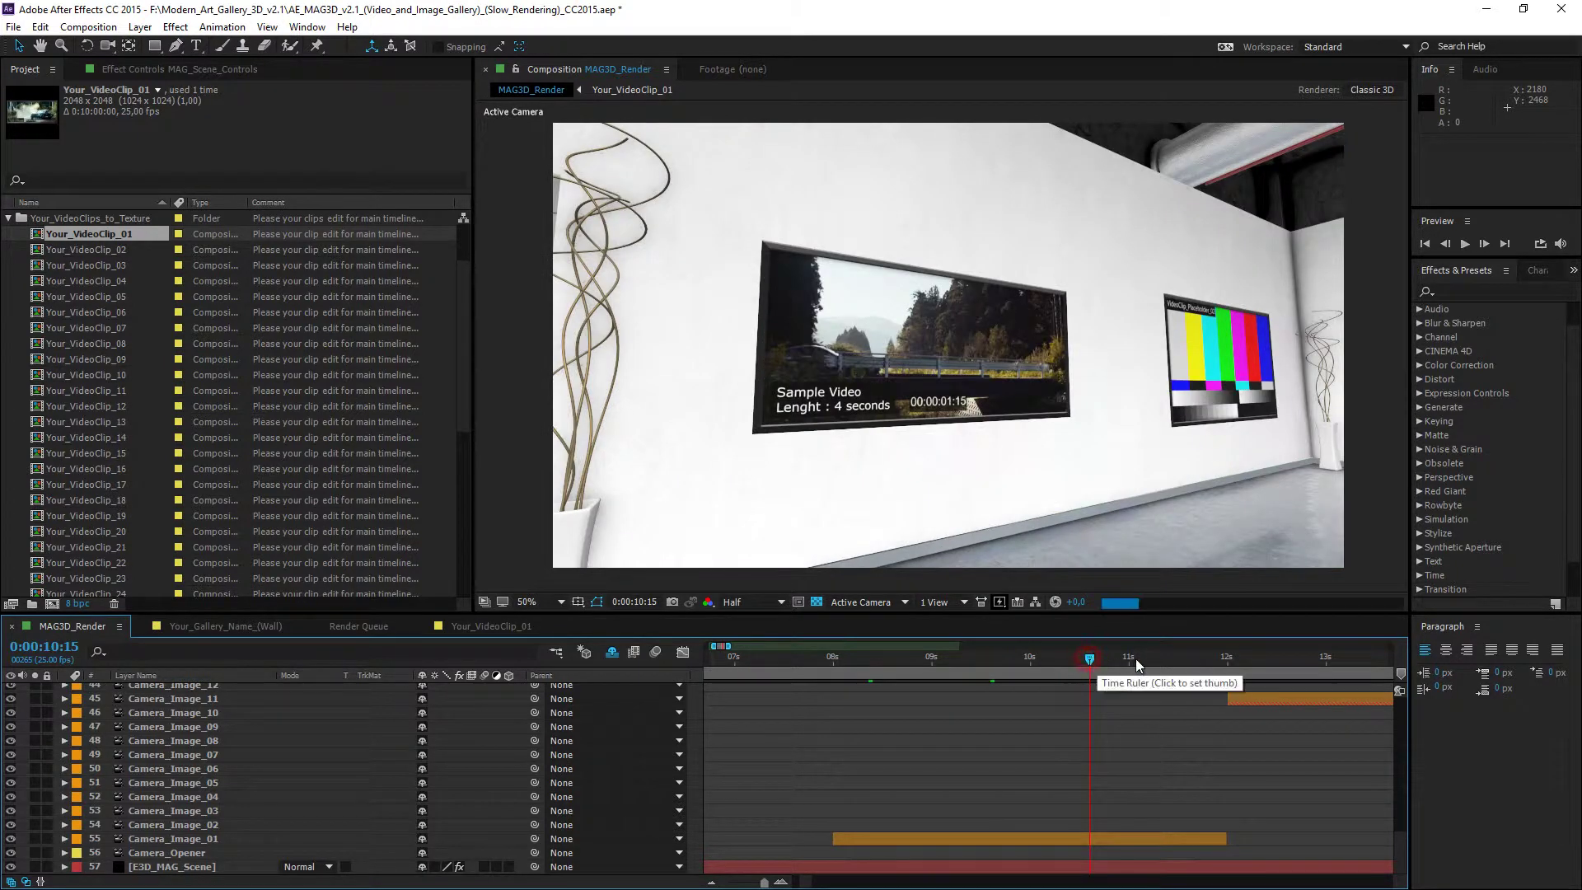
pyautogui.click(1205, 655)
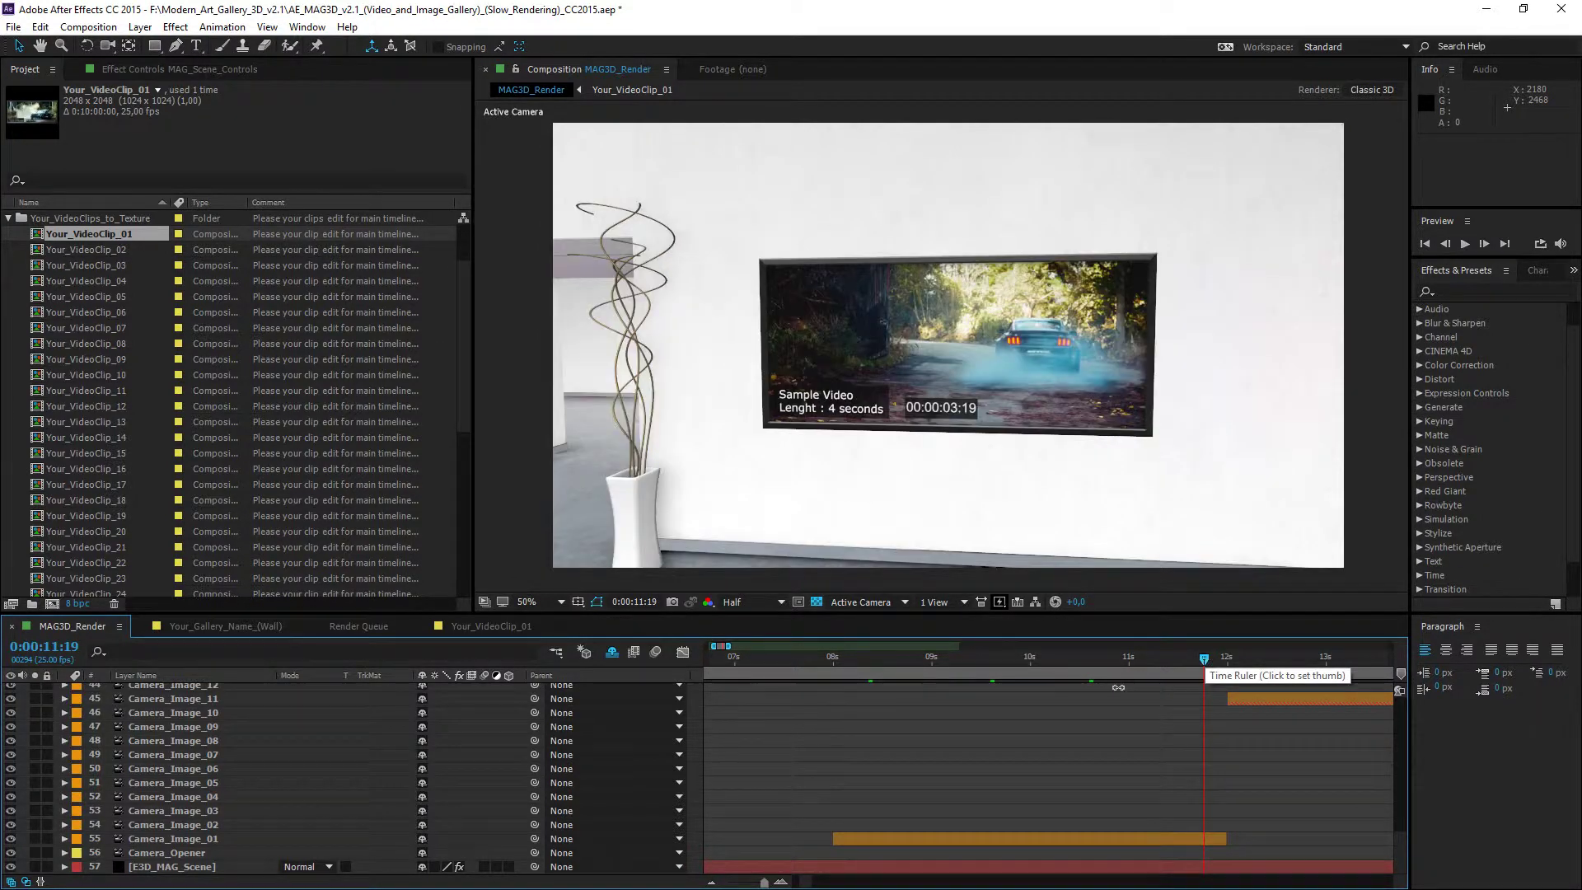
# Select Camera_Image_02 and jump to its start at 0:00:48:10.
pyautogui.click(216, 825)
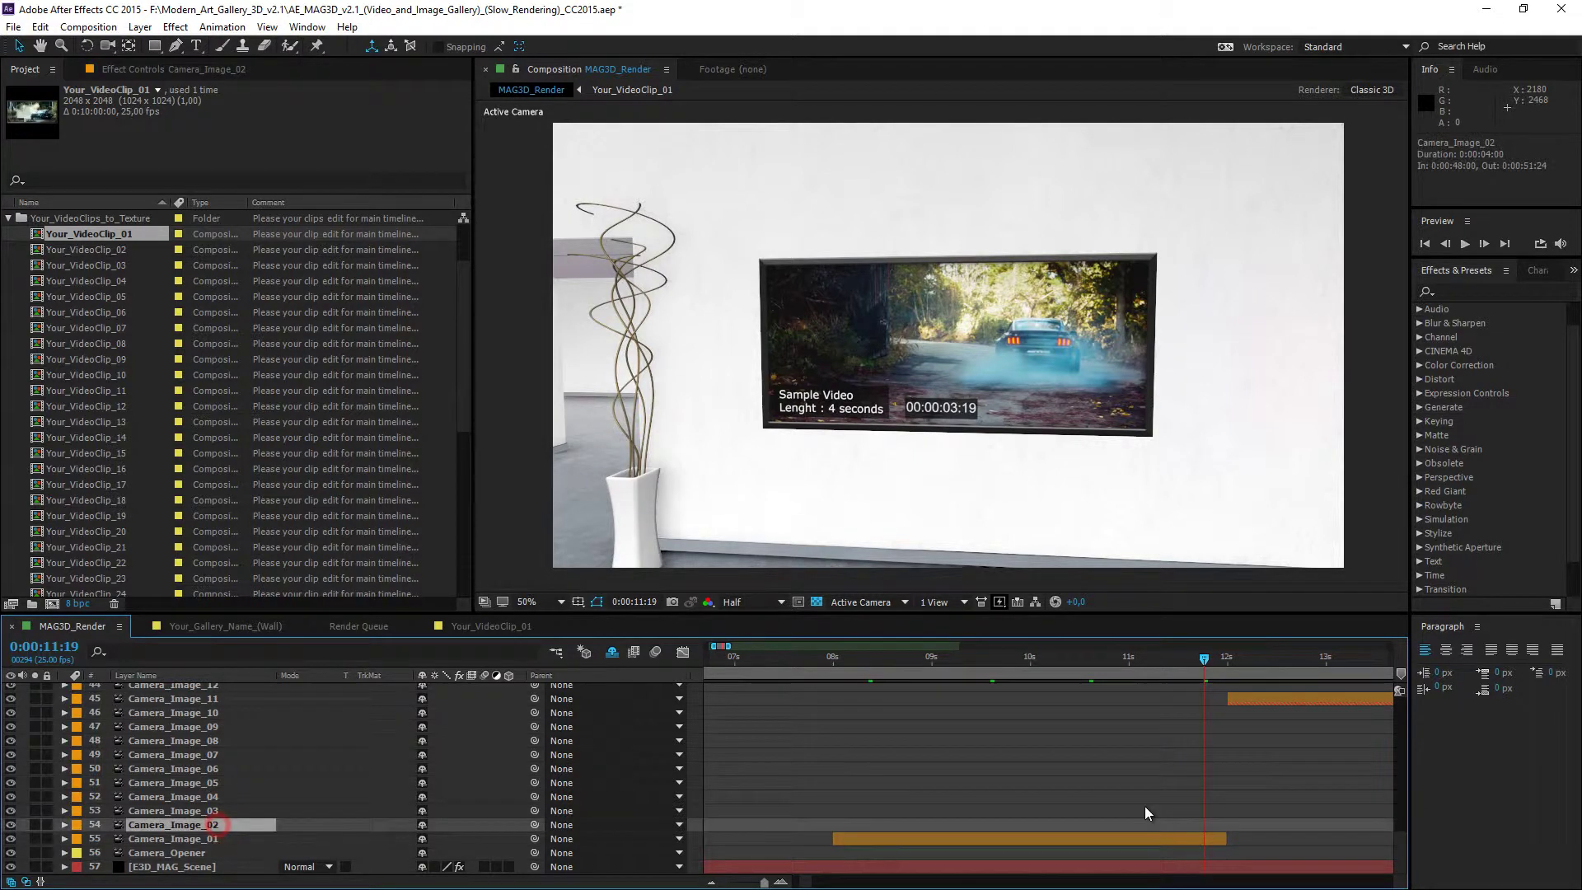
pyautogui.scroll(-5, 1155, 791)
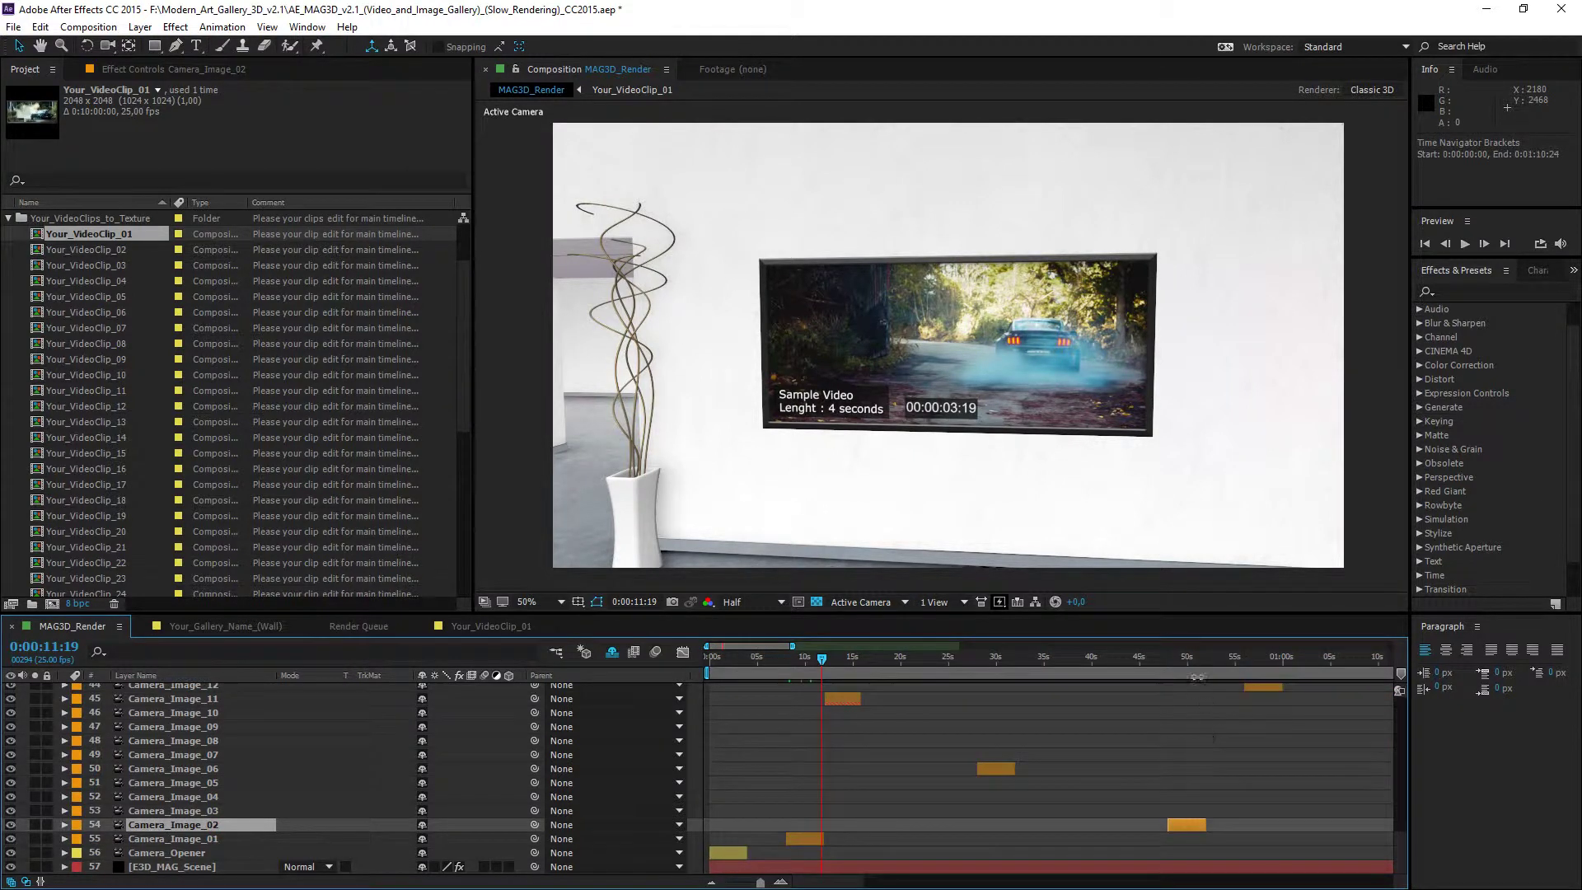
pyautogui.click(1171, 654)
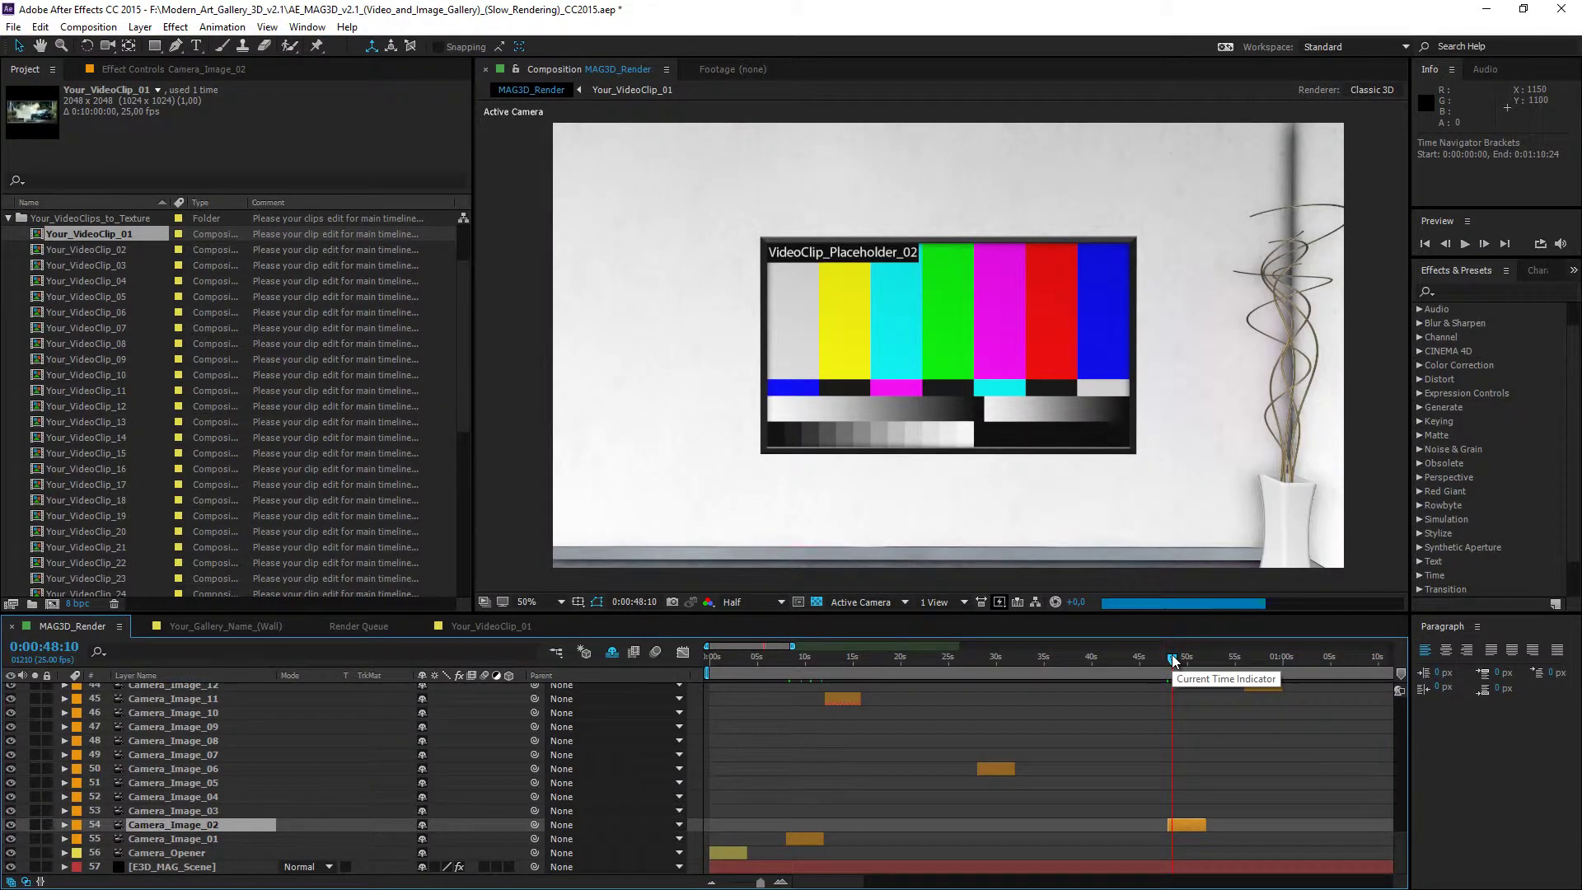